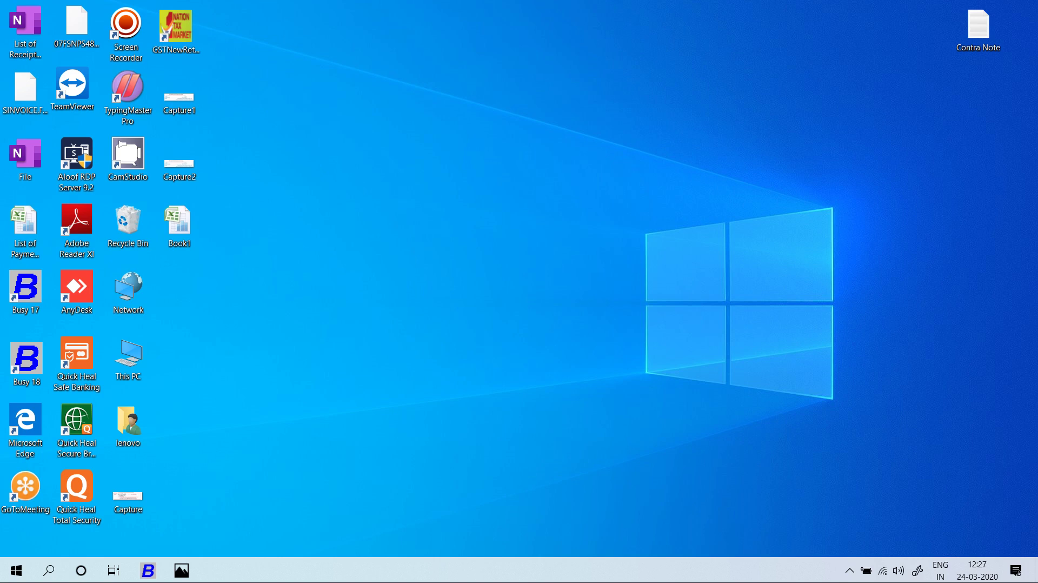
Switch to Busy and start a new company named MAHAVEER TEXTILES, keeping the default country, state and 01-04-2020 start dates.
key("alt+Tab")
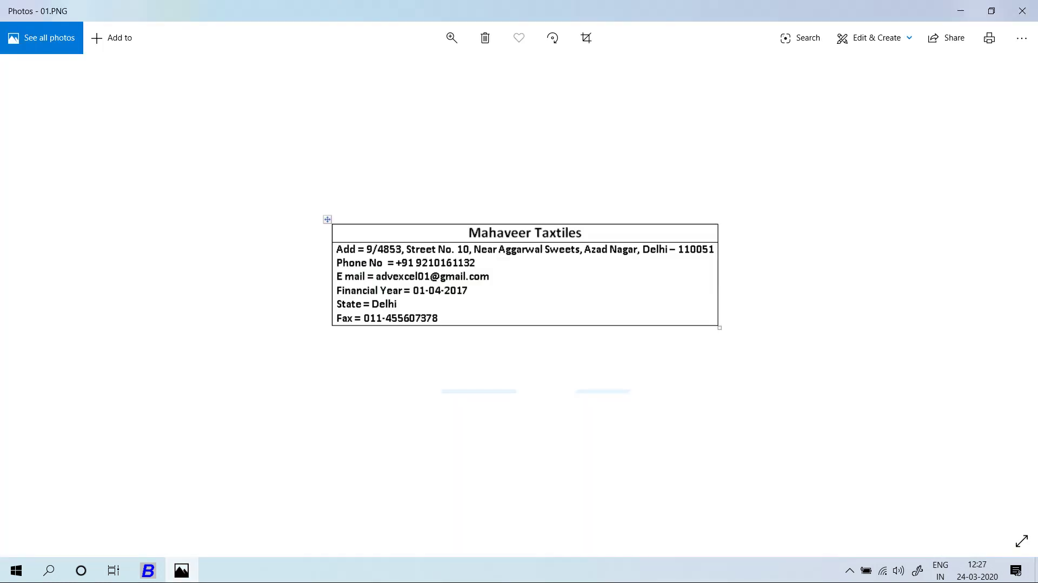
key("alt+Tab")
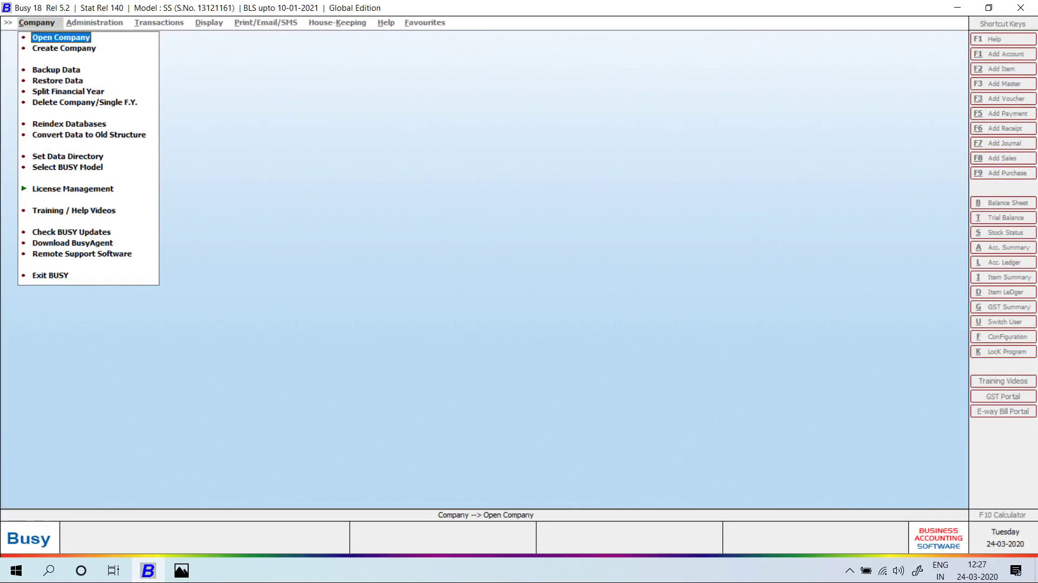
key("Down")
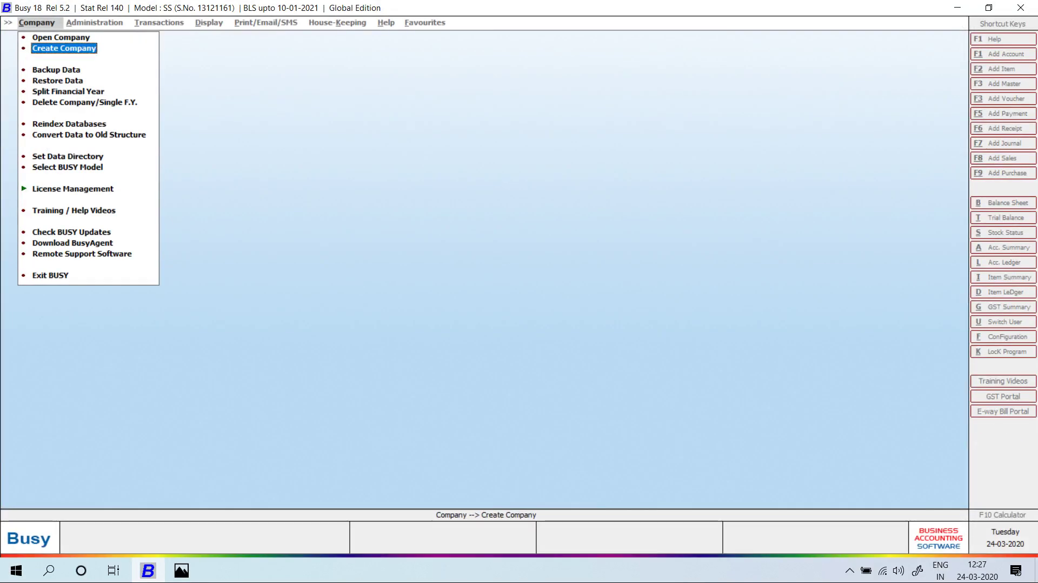
key("Return")
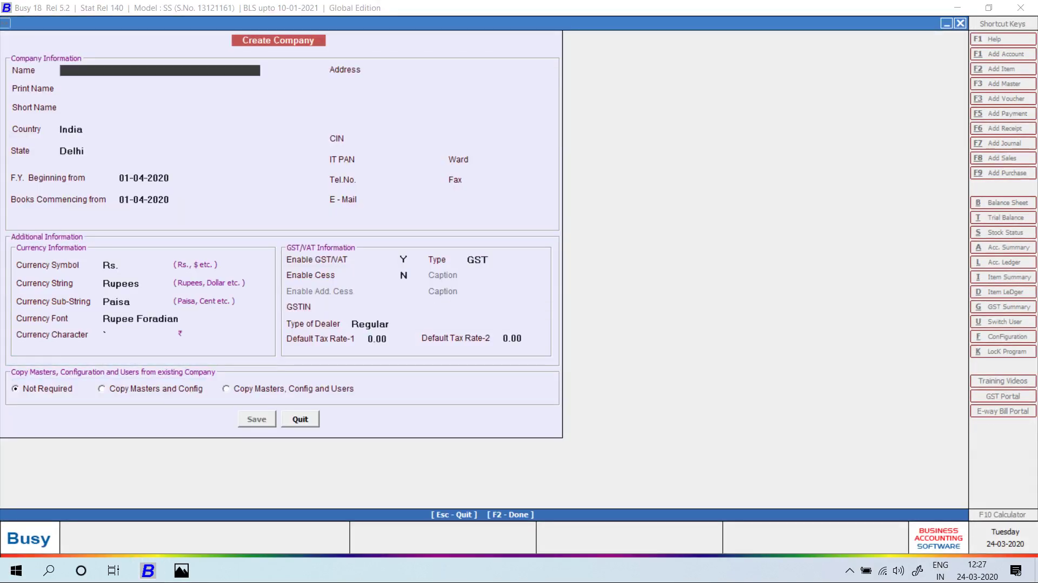
type("MAHAVEER TEXTILES")
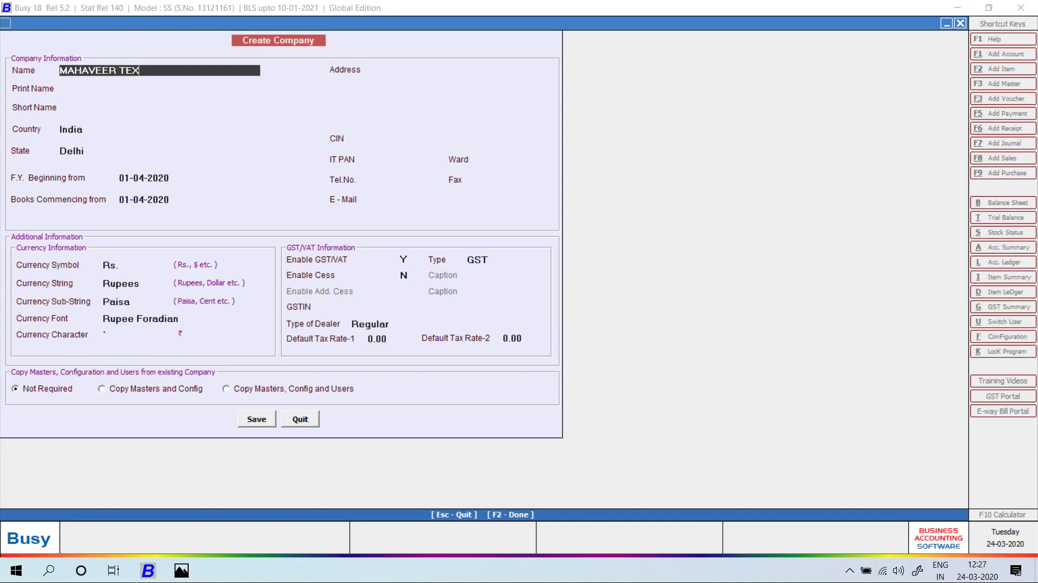
key("Return")
key("Return")
key("Return")
key("Return")
key("Return")
key("Return")
key("Return")
key("Return")
key("Return")
key("Return")
key("Return")
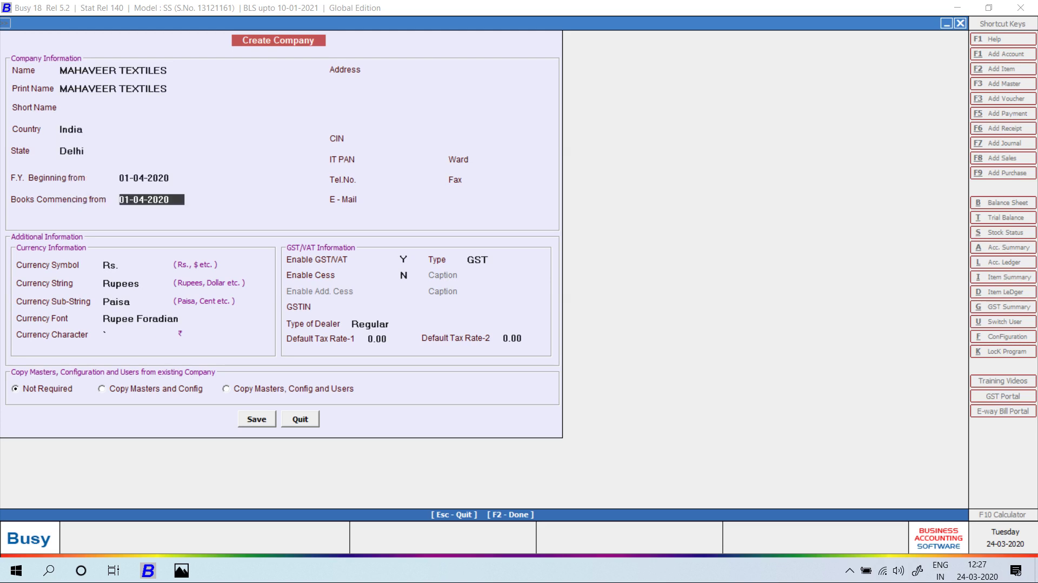
Leave the address and contact details blank, disable GST/VAT and save the new company.
key("Return")
key("Return")
key("Return")
key("Return")
key("Return")
key("Return")
key("Return")
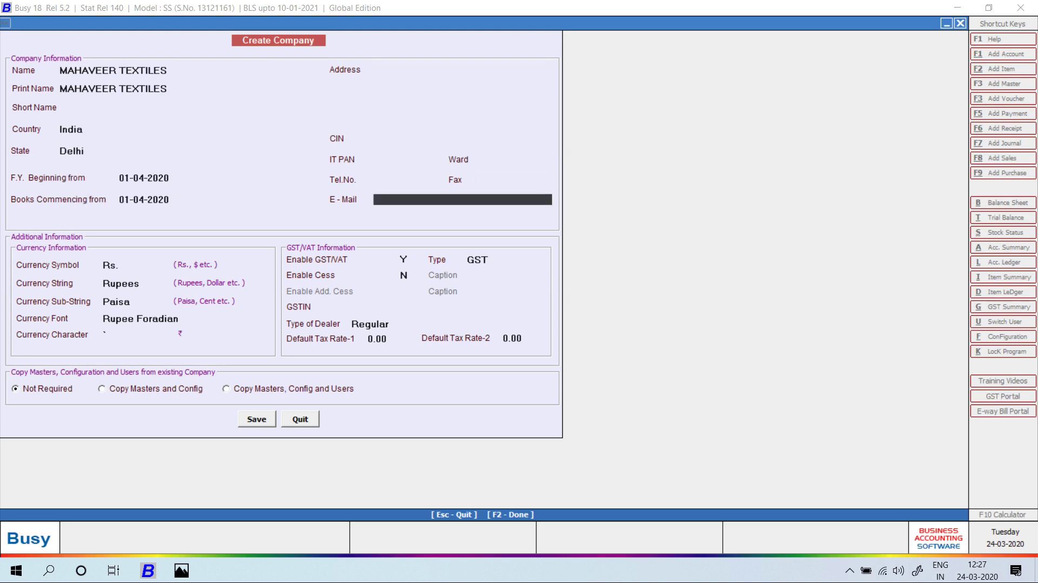
type("N")
key("Return")
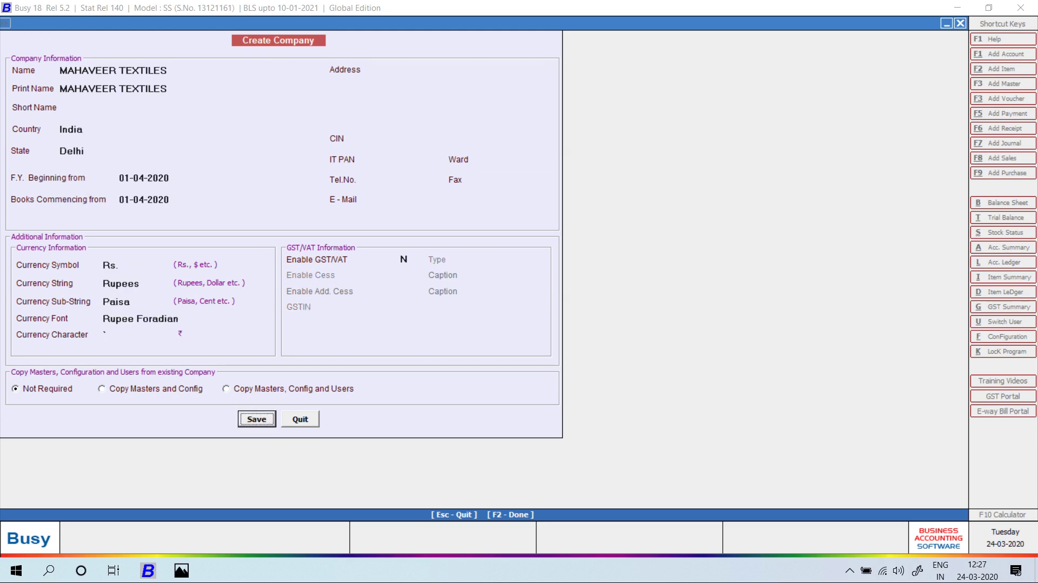
key("Return")
key("Return")
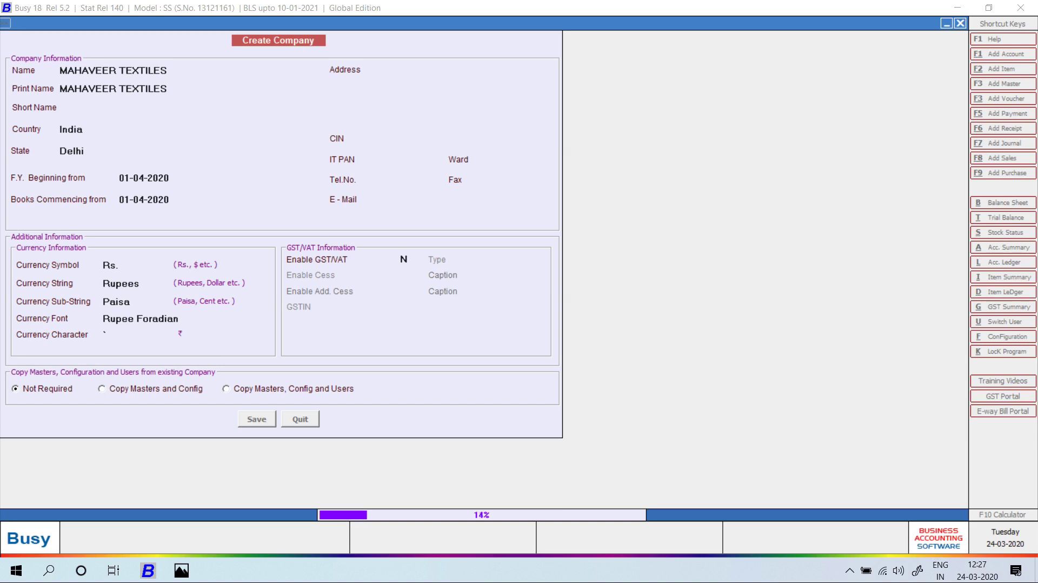
Bring up the Kumar Traders invoice in Photos, and in Busy finish the company setup without user authentication.
key("alt+Tab")
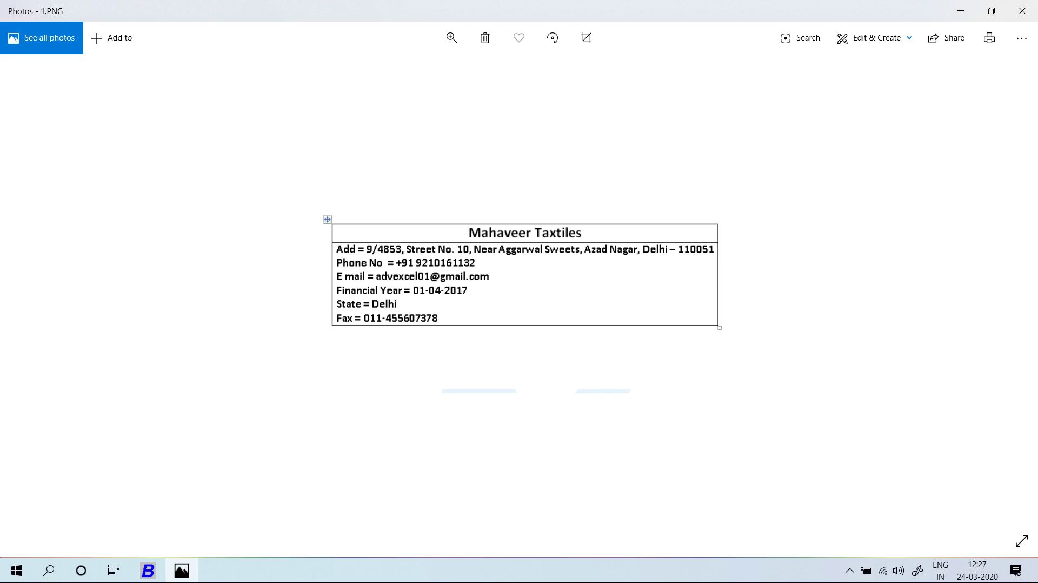
key("Right")
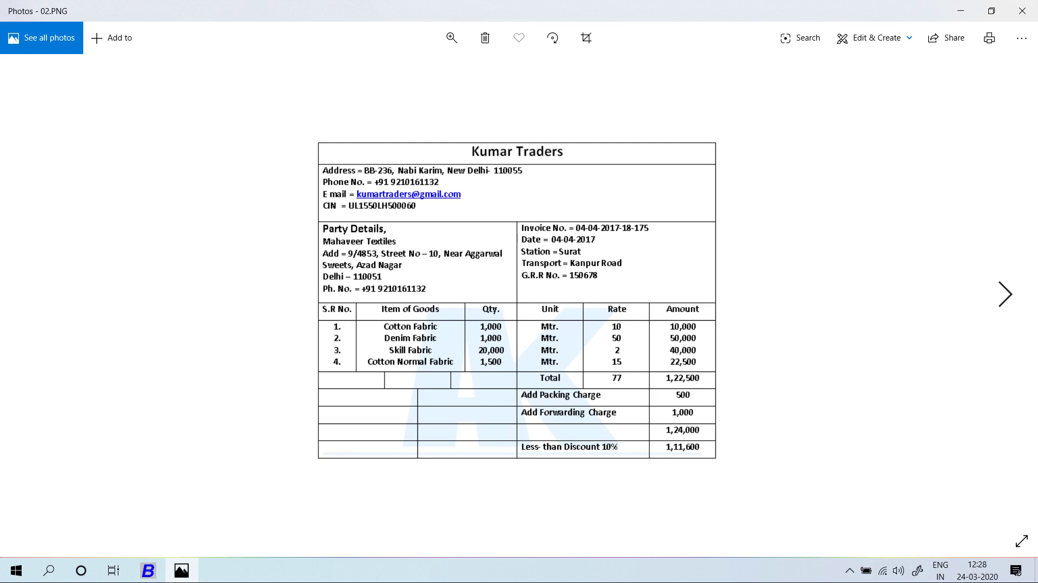
key("alt+Tab")
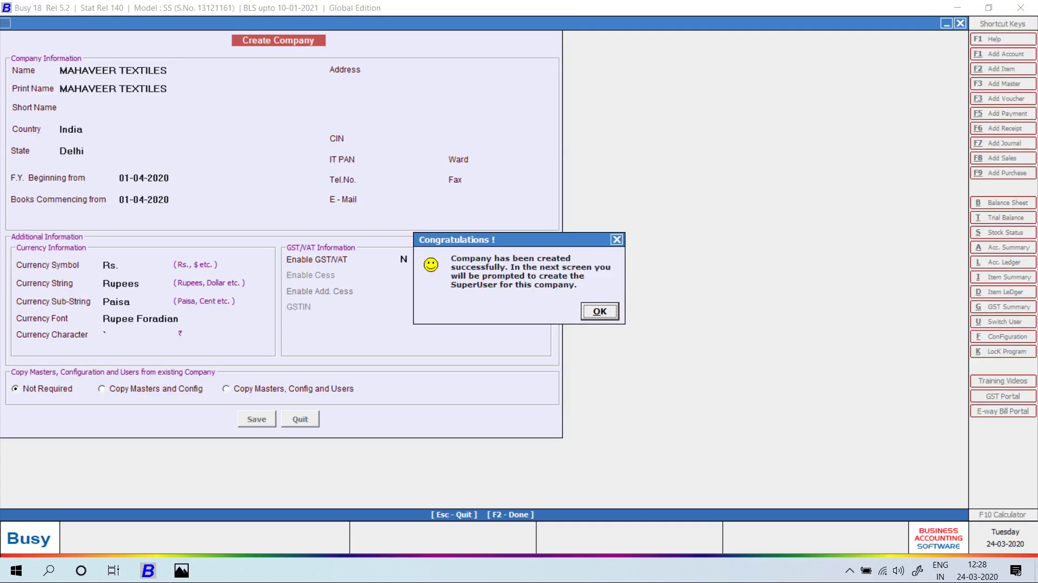
key("Return")
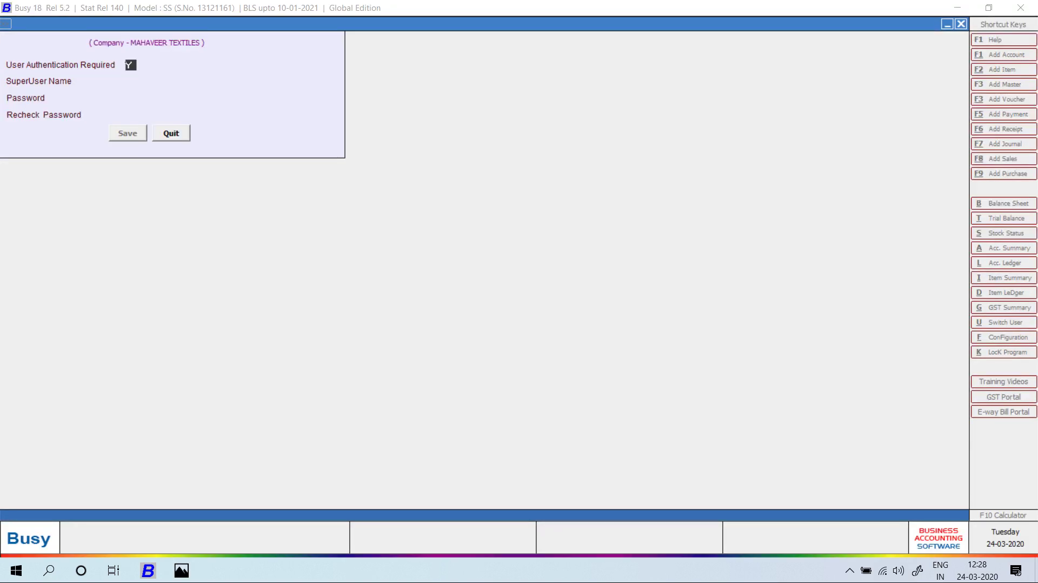
key("n")
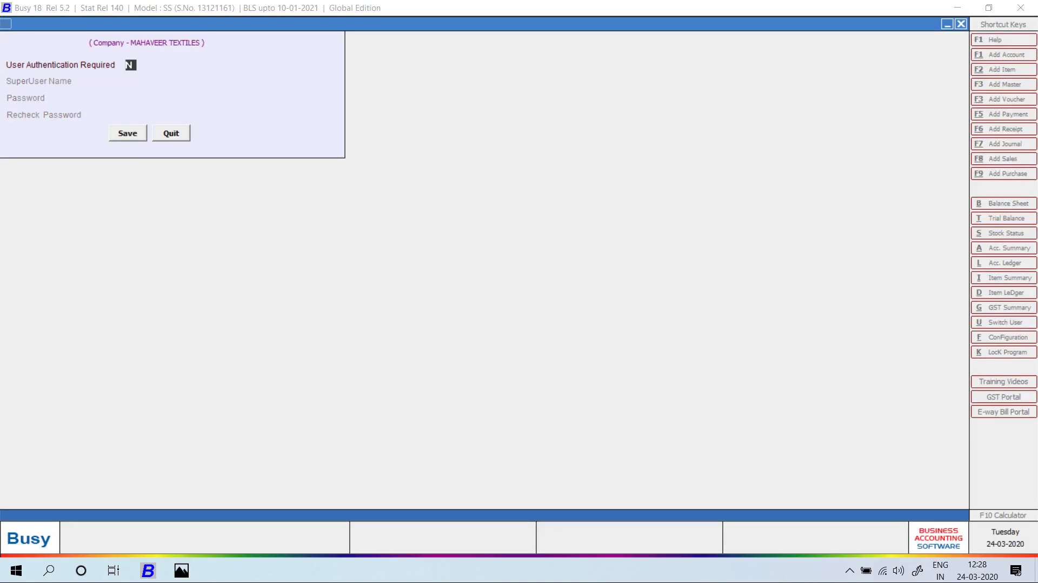
key("Return")
key("Return")
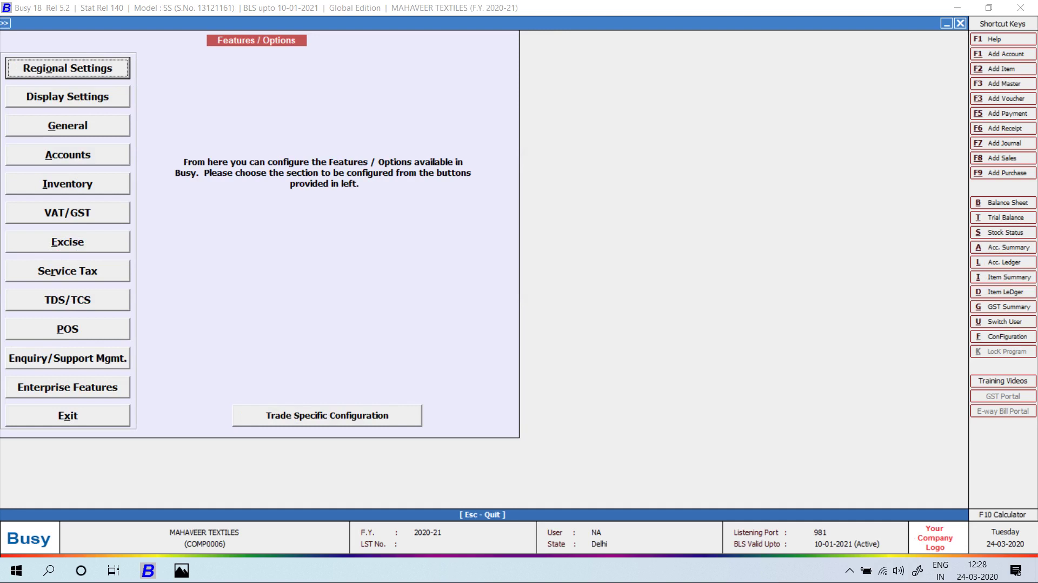
Leave the features configuration and open a new purchase voucher in the Main series.
key("Escape")
key("Right")
key("Right")
key("Down")
key("Return")
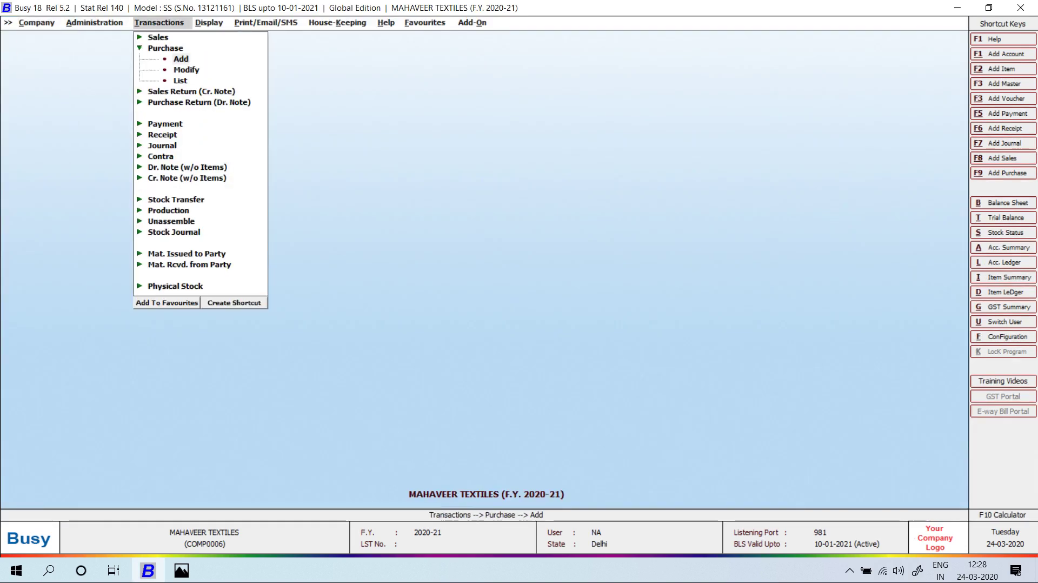
key("Return")
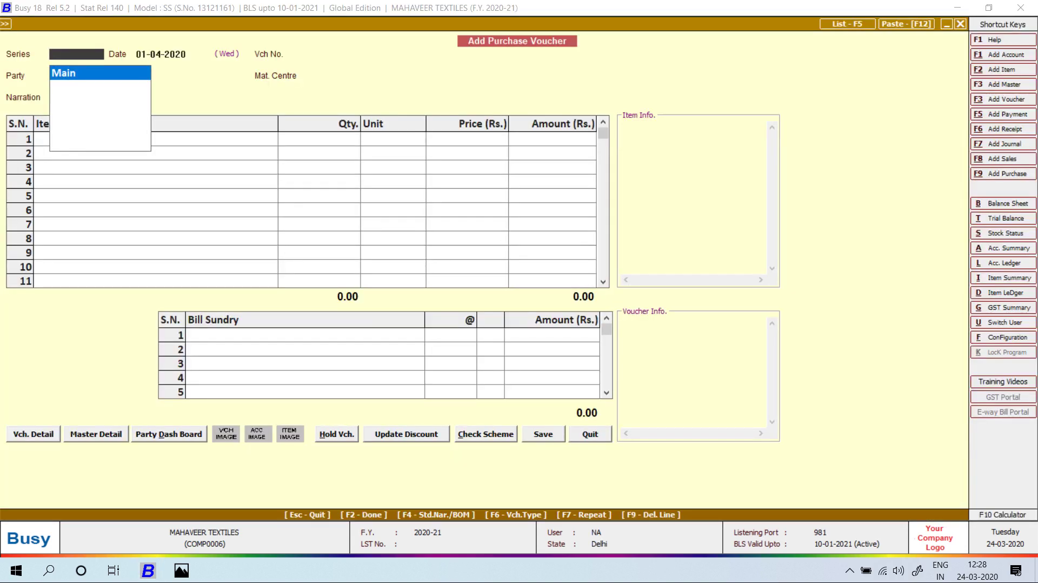
key("Return")
Set the purchase voucher's date to 04-04-2020 and its number to 175, consulting the Kumar Traders invoice in Photos.
key("alt+Tab")
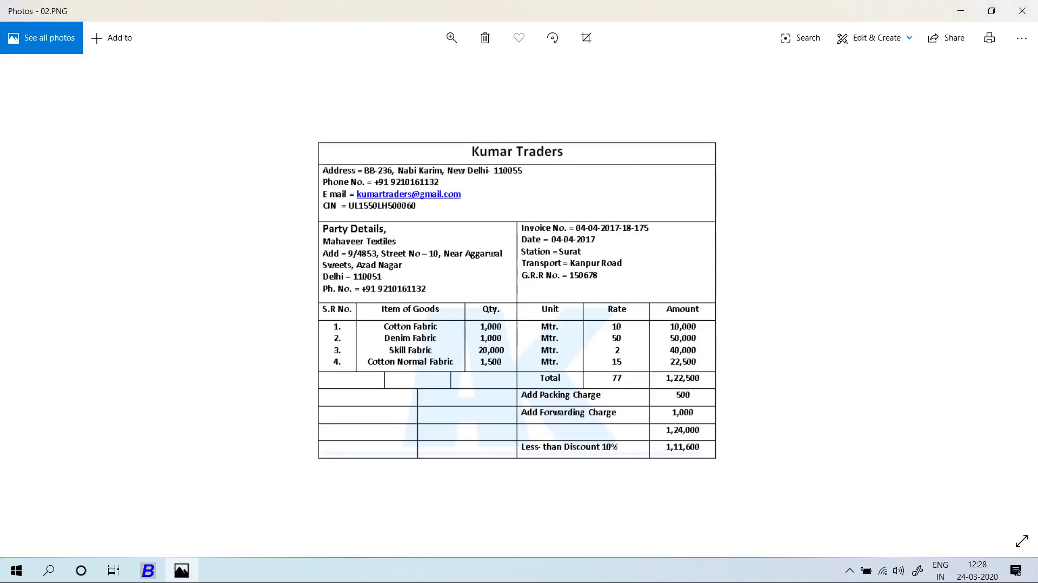
key("alt+Tab")
type("04-4")
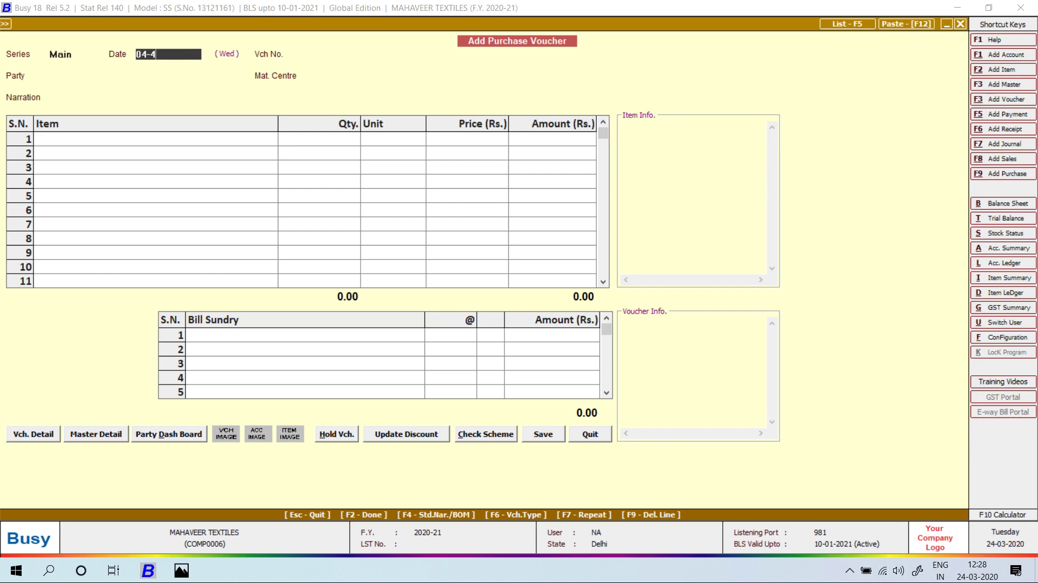
key("Return")
key("alt+Tab")
key("alt+Tab")
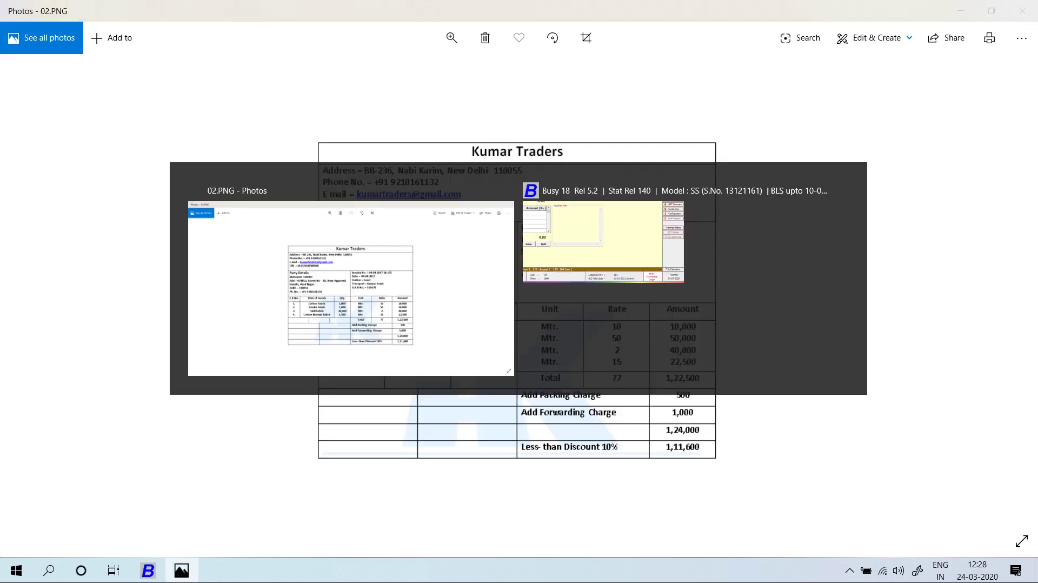
type("175")
key("Return")
key("alt+Tab")
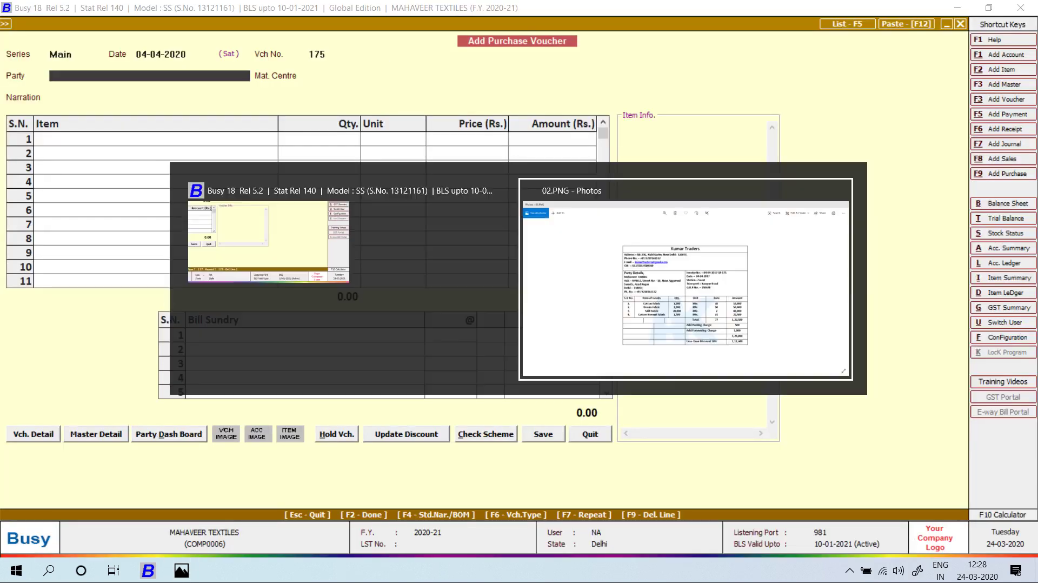
key("alt+Tab")
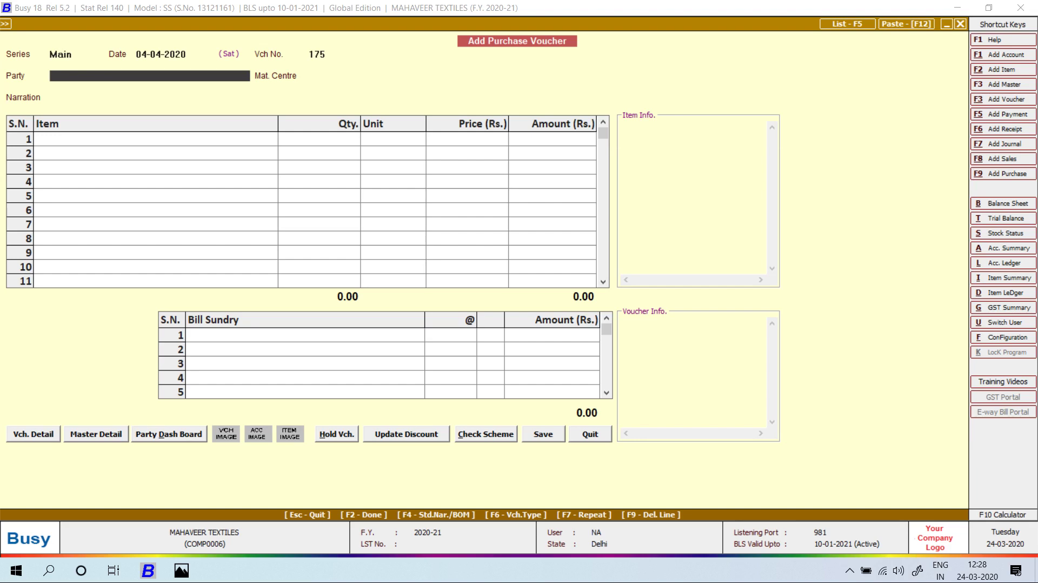
Create a party account named KUMAR TRADER under the Sundry Creditors group, leaving the opening and previous year balances at zero.
key("alt+f1")
type("KUM")
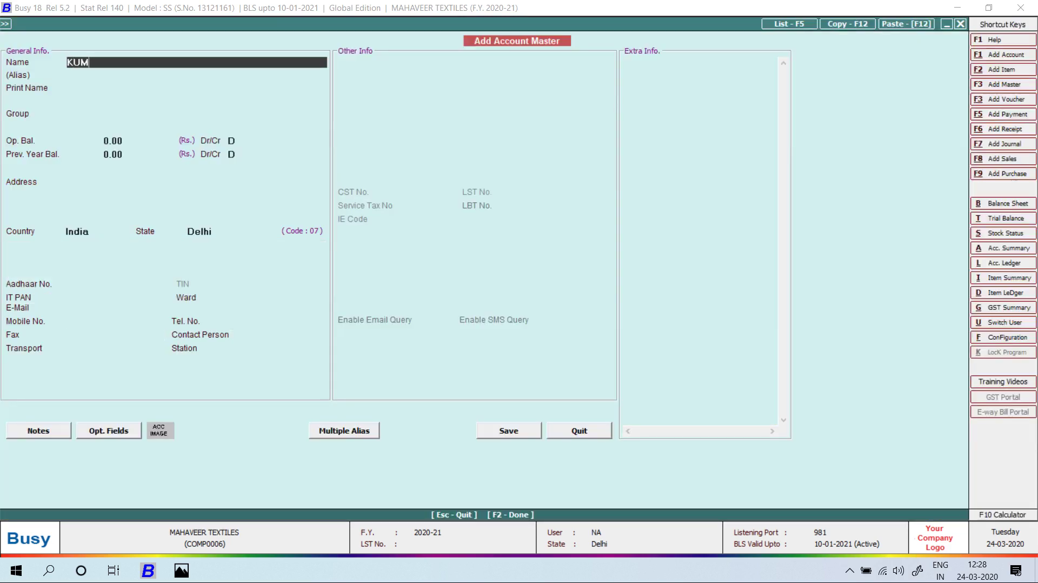
type("AR TRADERS")
key("BackSpace")
key("Return")
key("Return")
key("Return")
type("sun")
key("Return")
key("Return")
key("Return")
key("Return")
key("Return")
key("Return")
key("Return")
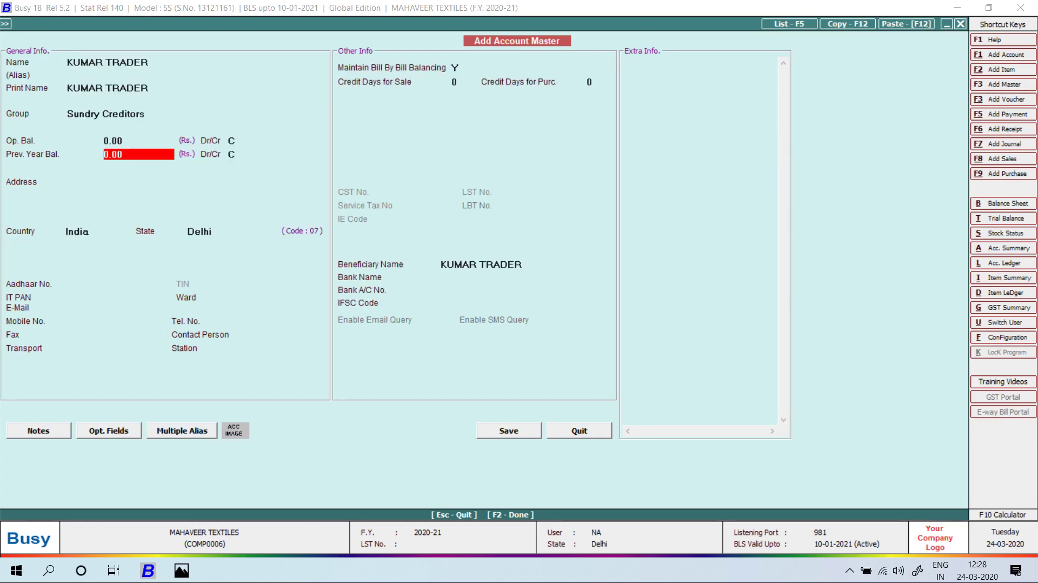
Turn off bill-by-bill balancing for the new party account and save it into the voucher.
key("Return")
type("n")
key("Return")
key("Return")
Review the company details and supplier invoice in Photos, and choose Main Store as the voucher's material centre in Busy.
key("alt+Tab")
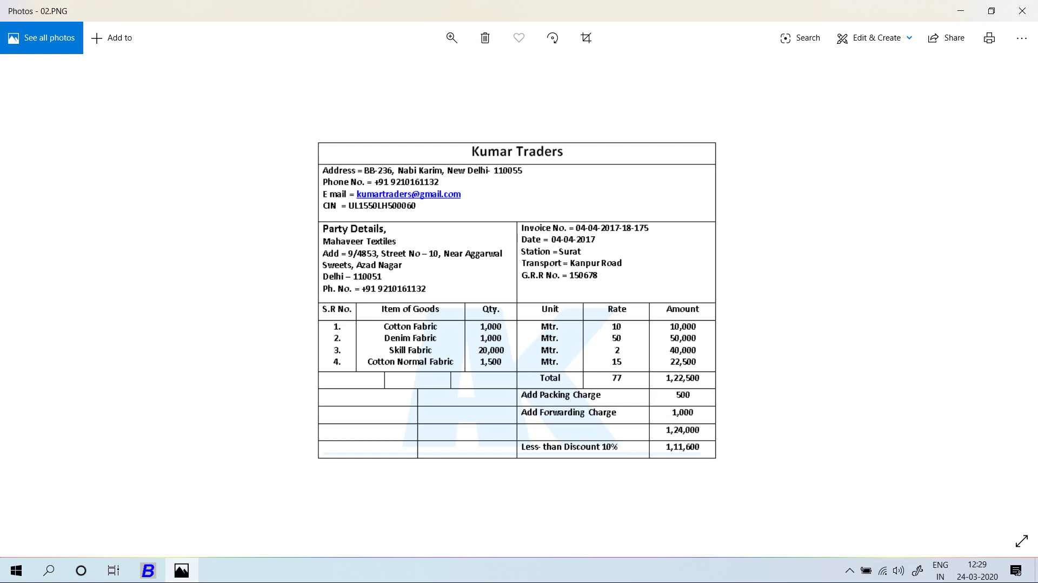
key("Left")
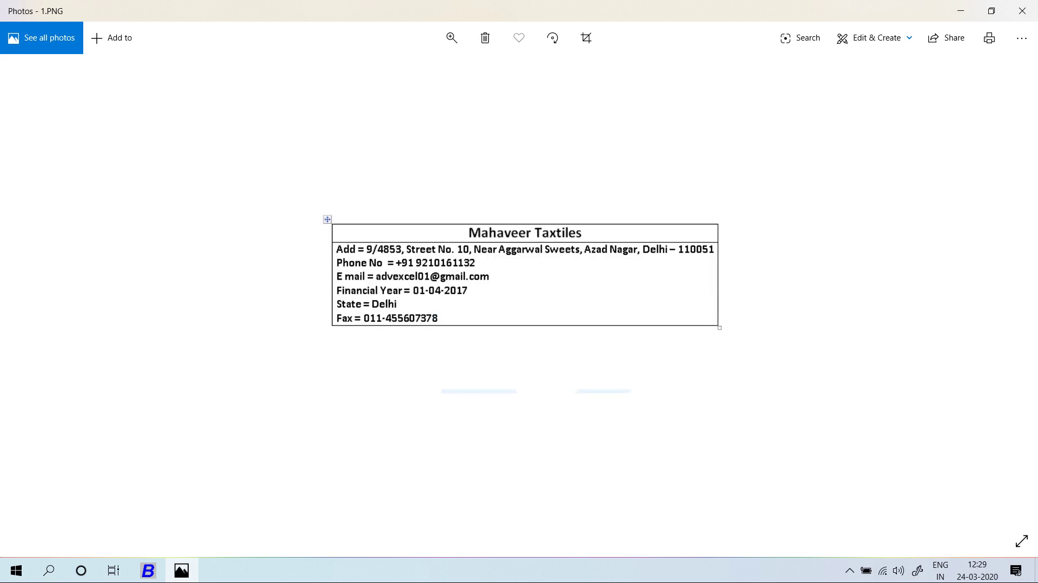
key("Right")
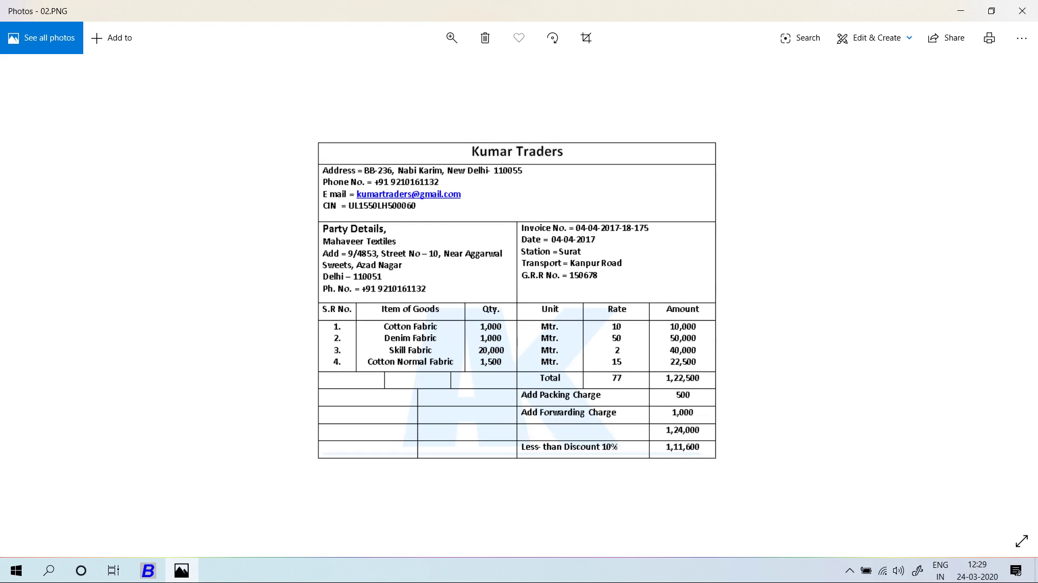
key("alt+Tab")
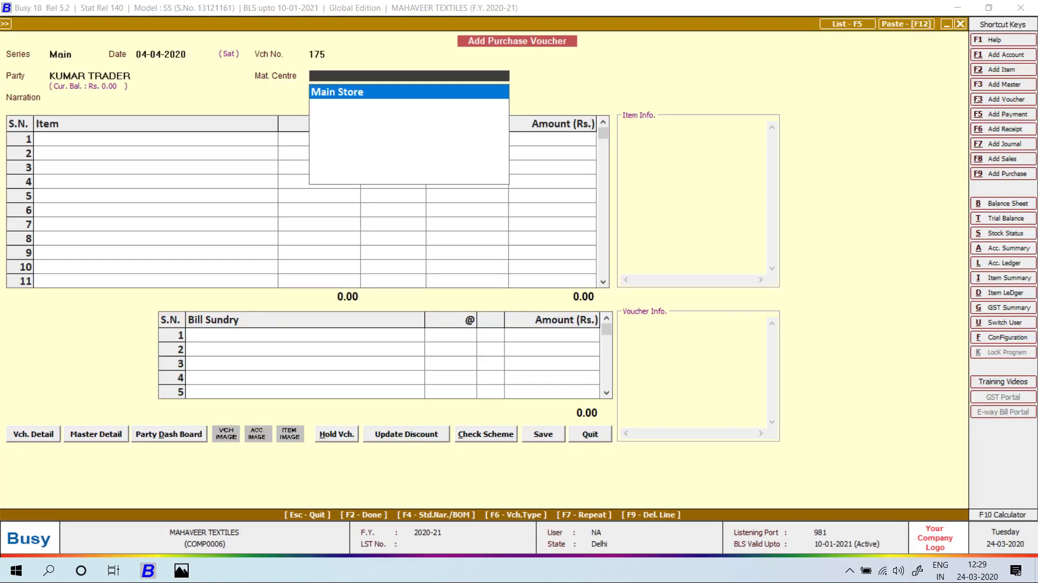
key("Return")
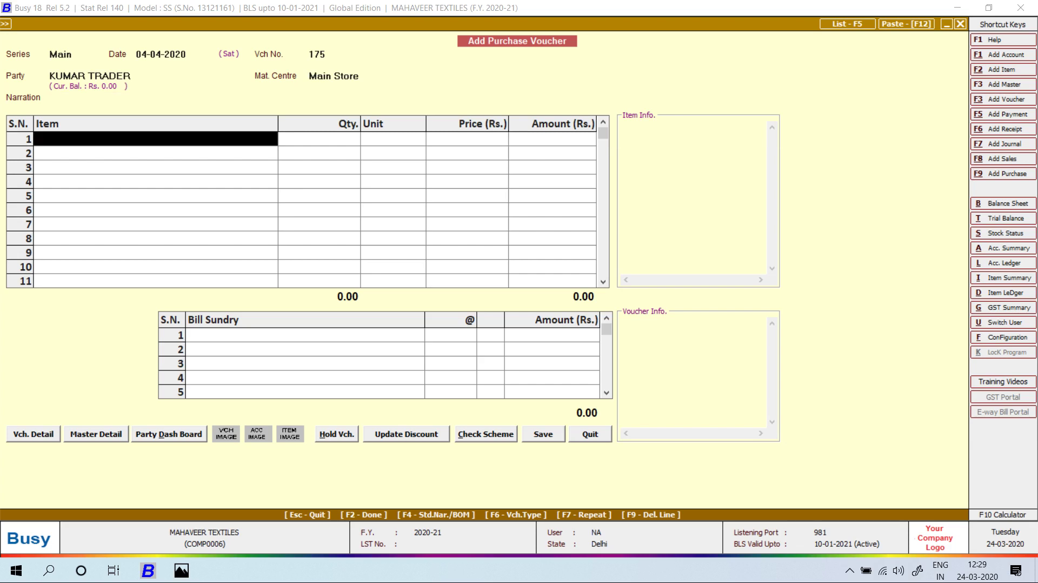
Check the invoice's goods list in Photos and start a new item master in Busy named Cotton Fabric.
key("alt+Tab")
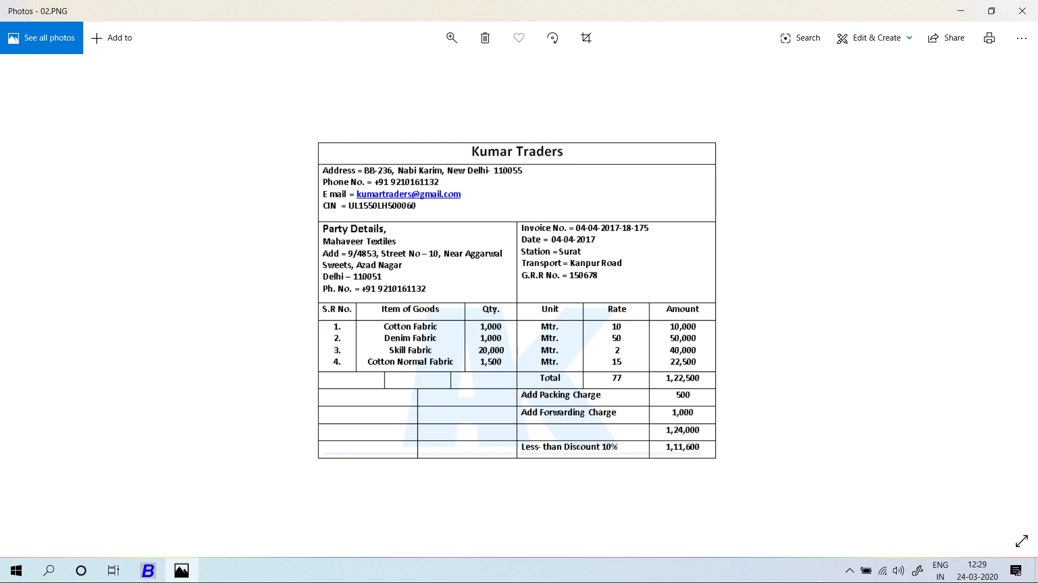
key("alt+Tab")
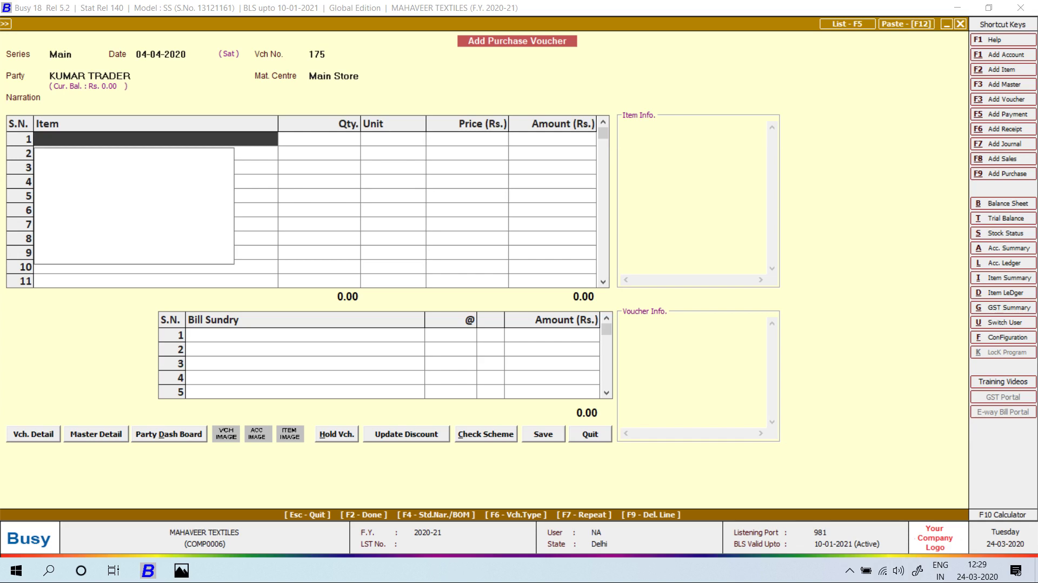
key("F3")
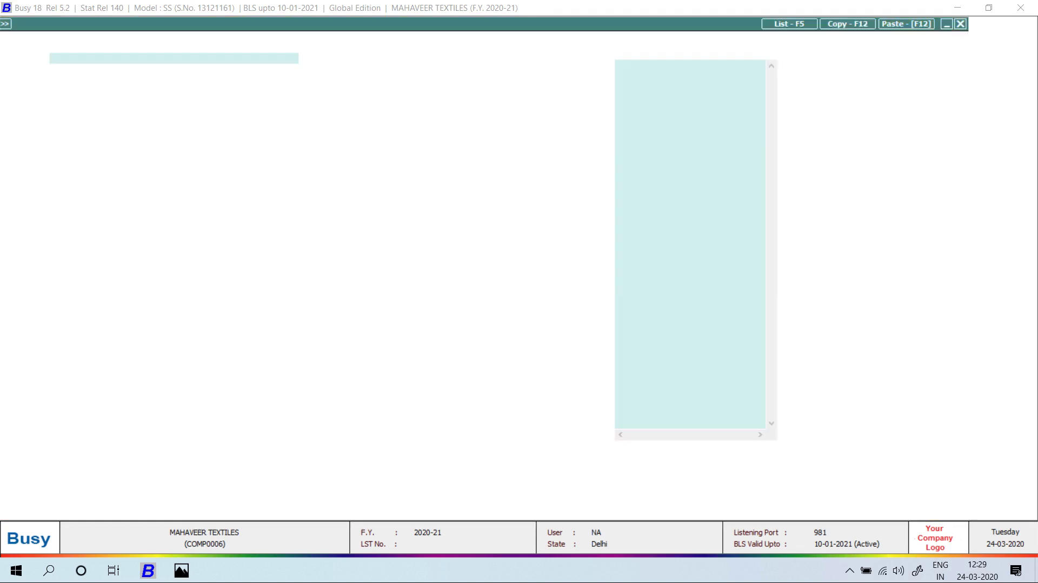
type("Cot")
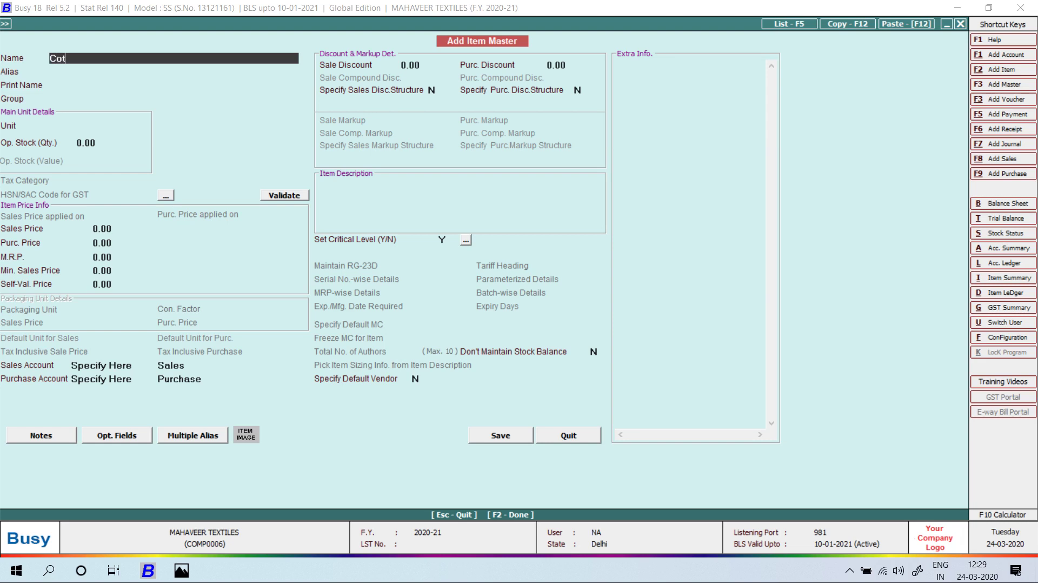
type("ton Fabric")
key("Return")
key("Return")
key("Return")
Create a primary item group named Cotton Fabric for the new item and save it.
key("F3")
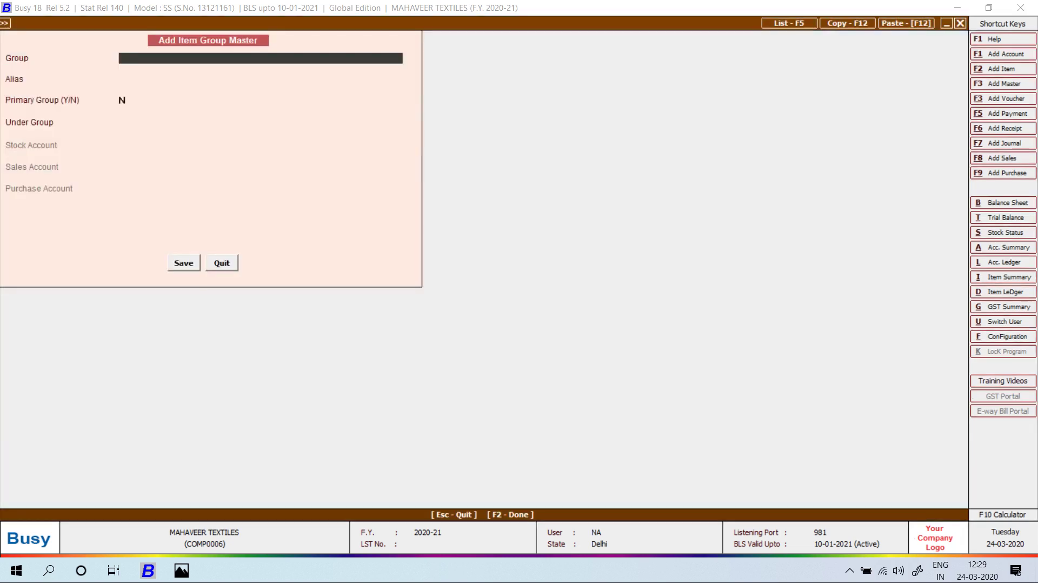
type("Cotton Fabric")
key("Return")
key("Return")
key("y")
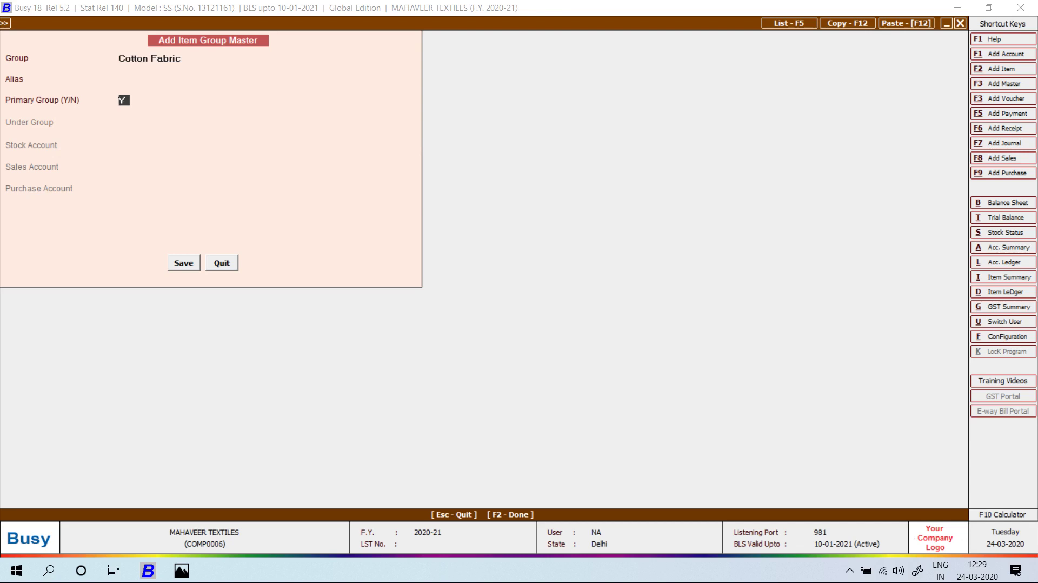
key("Return")
key("Return")
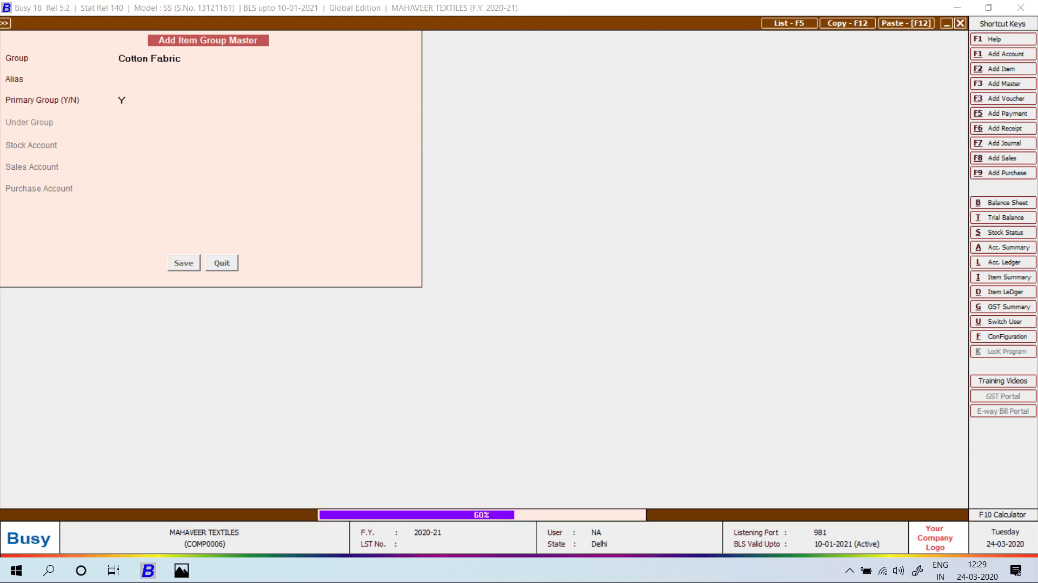
Set the Cotton Fabric item's unit to Metre and purchase price to 10, and save it into the voucher.
type("m")
key("Return")
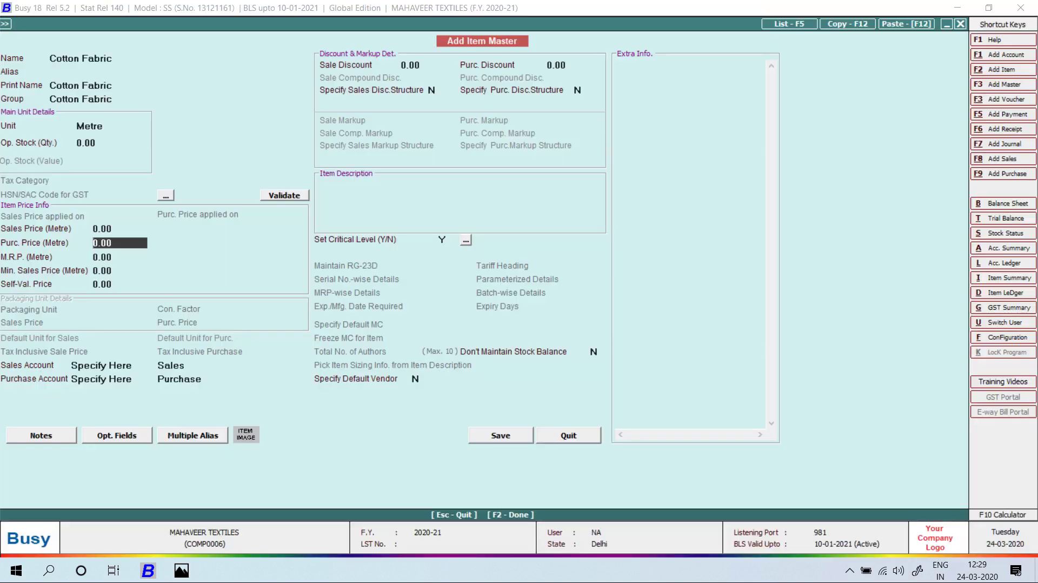
type("10")
key("Return")
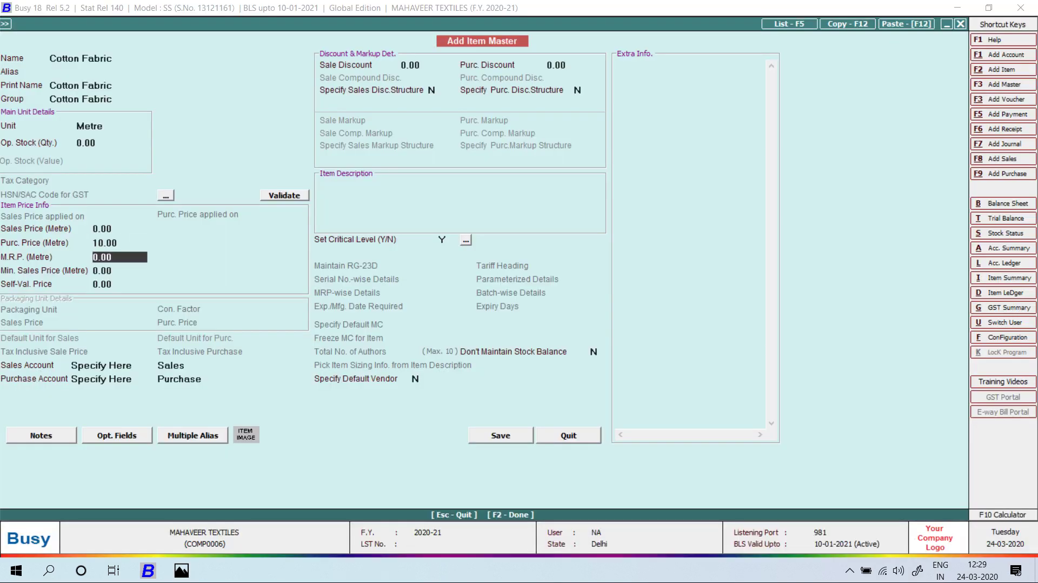
left_click(119, 229)
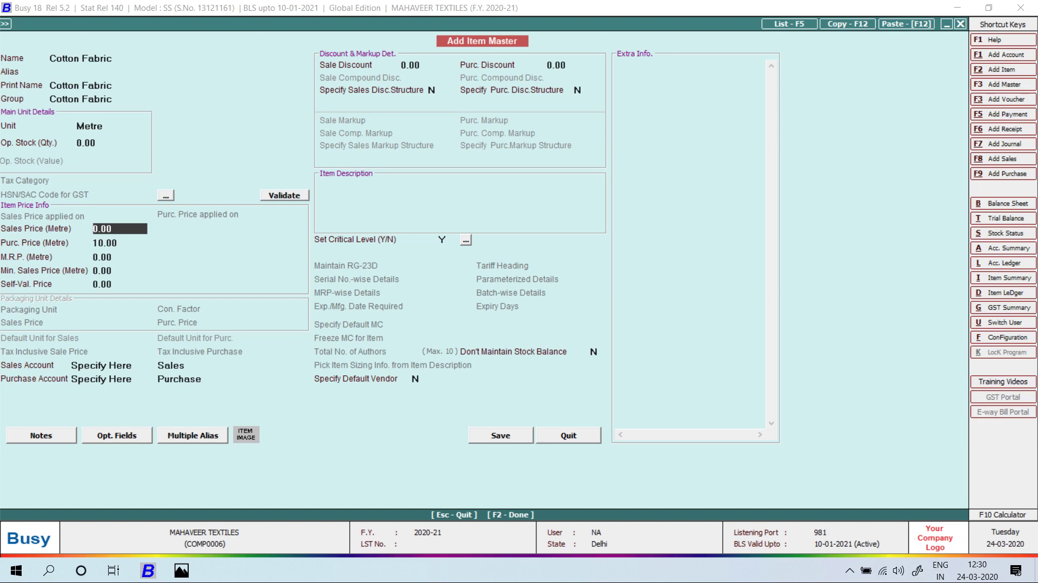
key("F2")
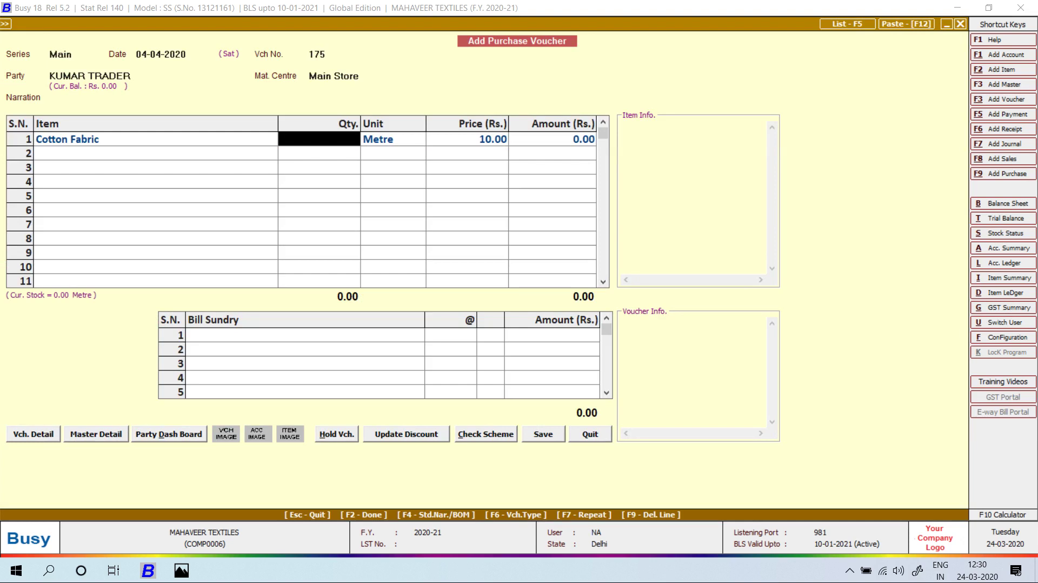
Check the invoice in Photos and enter a quantity of 1,000 for the Cotton Fabric line in Busy, keeping its unit and price.
key("alt+Tab")
key("alt+Tab")
type("1")
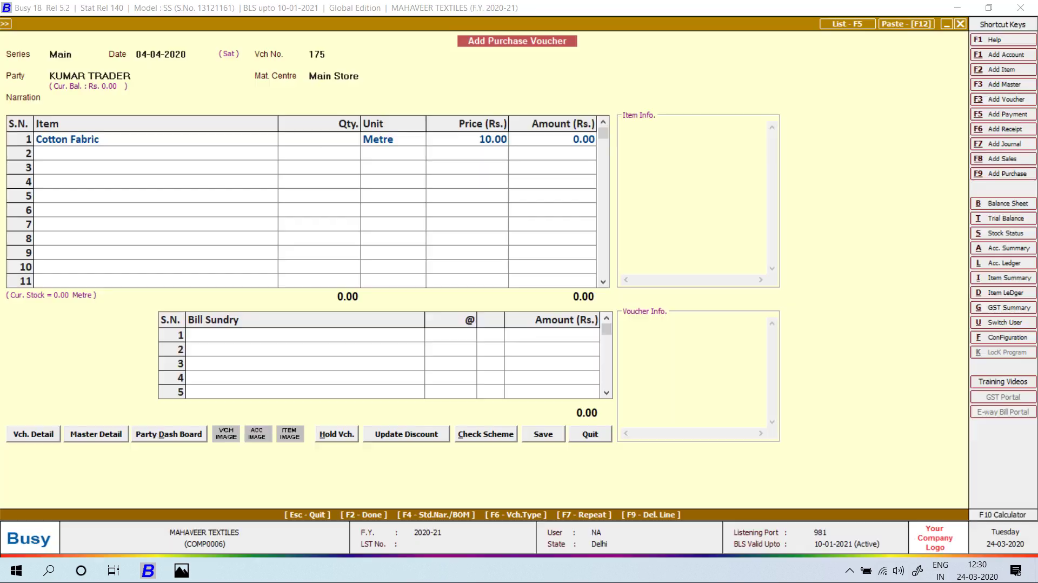
type("000")
key("Return")
key("Return")
key("Return")
Check the invoice's second item in Photos and start a new item master in Busy named Denim Fabric.
key("alt+Tab")
key("alt+Tab")
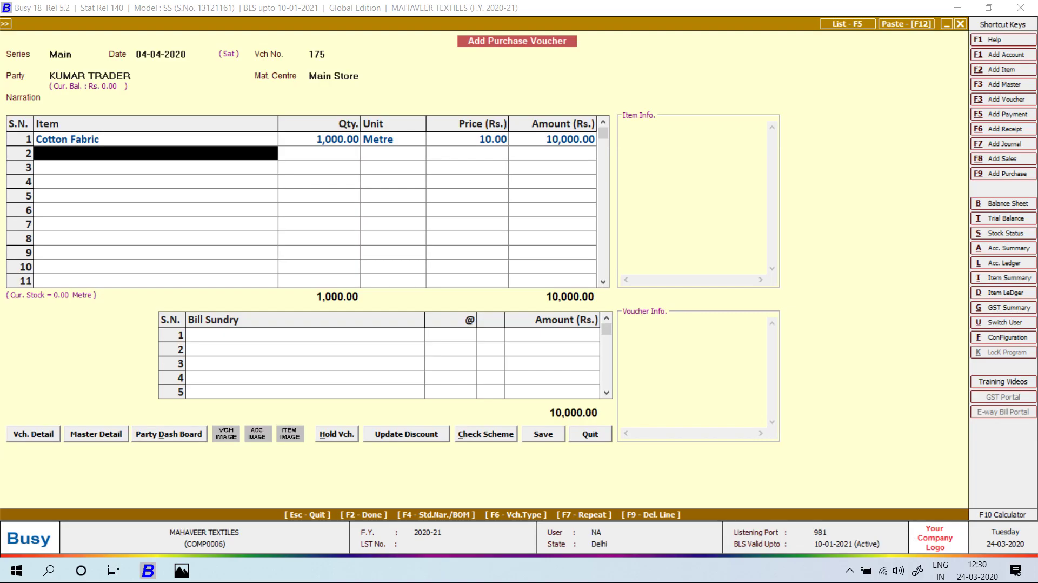
key("alt+F2")
type("de")
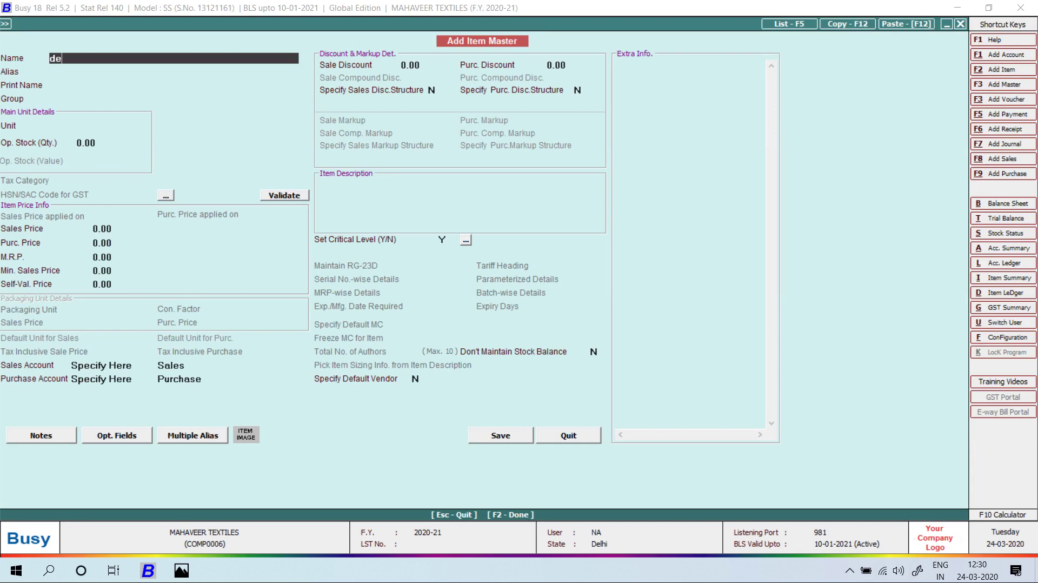
type("nim fabric")
key("Return")
key("Return")
Create a primary item group named Denim Fabric for the new item and save it.
type("d")
key("alt+c")
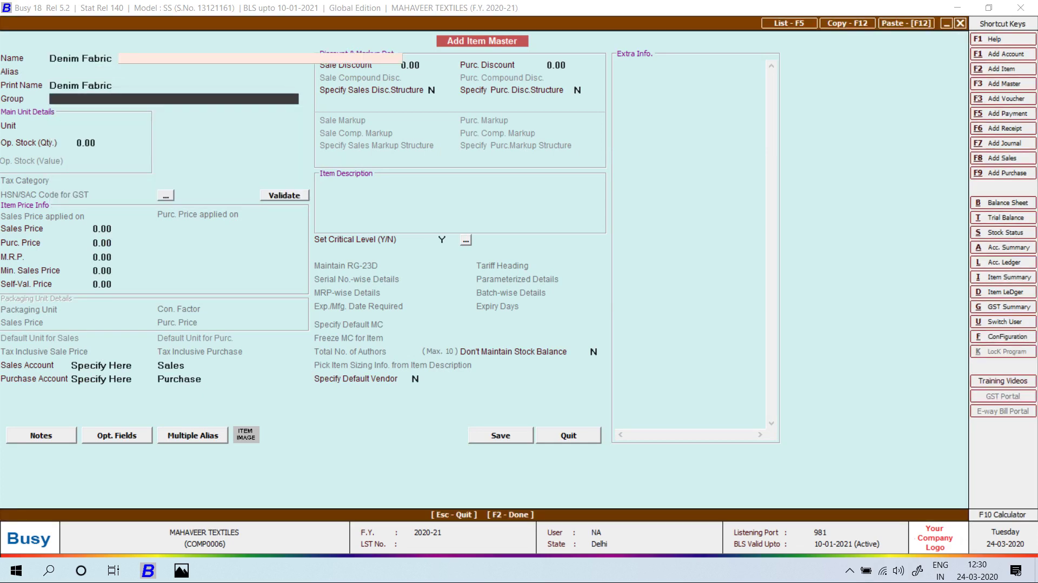
type("enim fa")
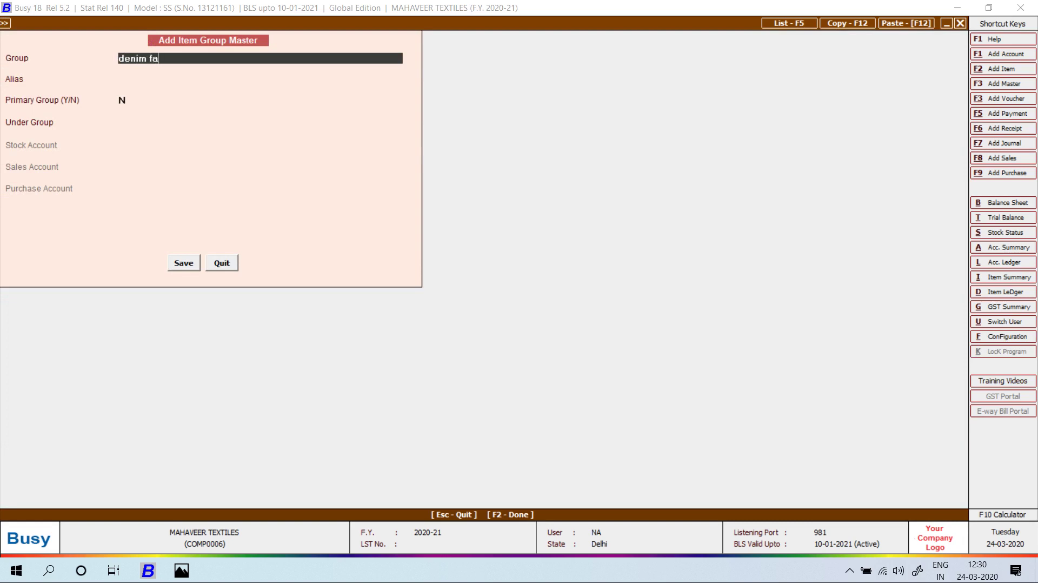
type("bric")
key("Return")
key("Return")
type("y")
key("Return")
key("Return")
Set the Denim Fabric item's unit to Metre and purchase price to 50 from the invoice in Photos, and save it into the voucher.
type("m")
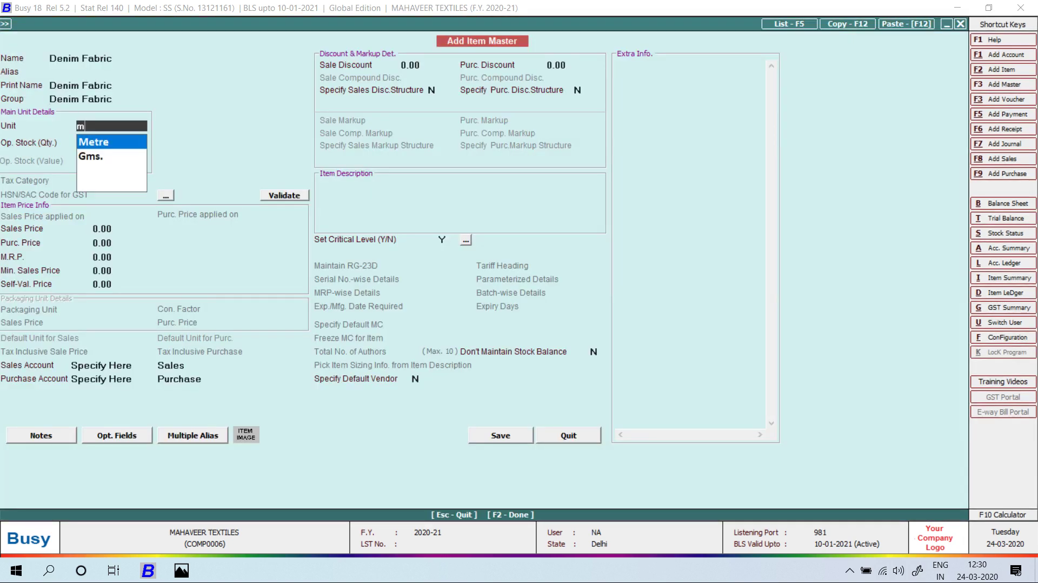
key("Return")
key("Return")
key("Return")
key("alt+Tab")
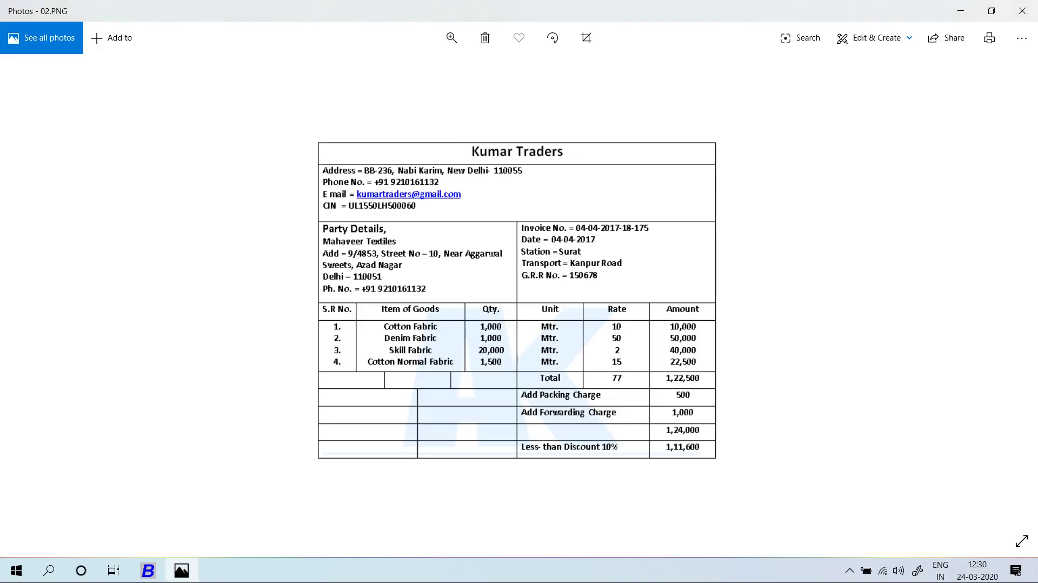
key("alt+Tab")
key("Return")
key("F2")
key("Return")
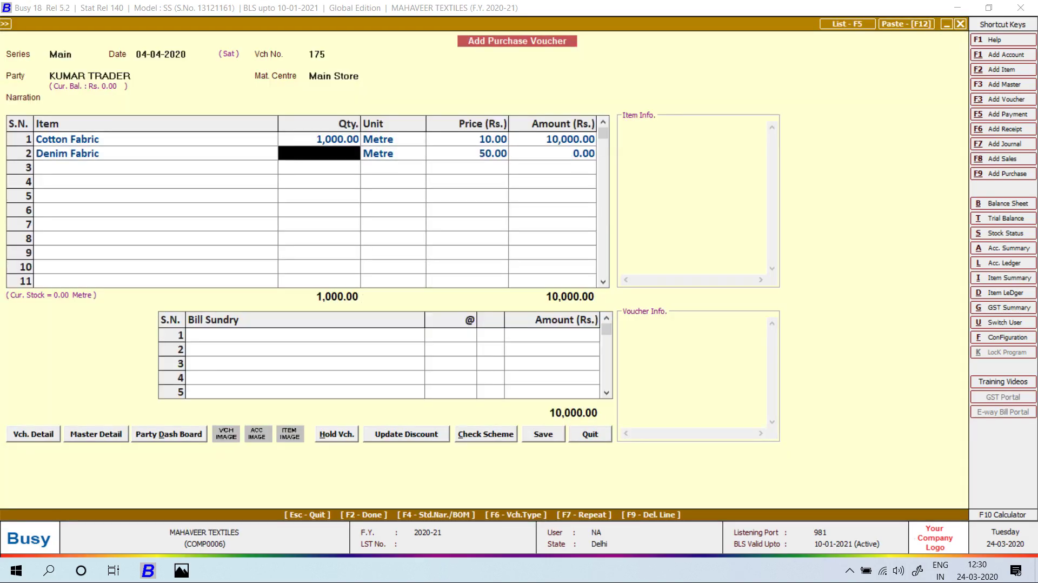
Check the invoice in Photos and enter a quantity of 1,000 for the Denim Fabric line in Busy.
key("alt+Tab")
key("alt+Tab")
type("1,000")
key("Return")
key("Return")
key("Return")
key("Return")
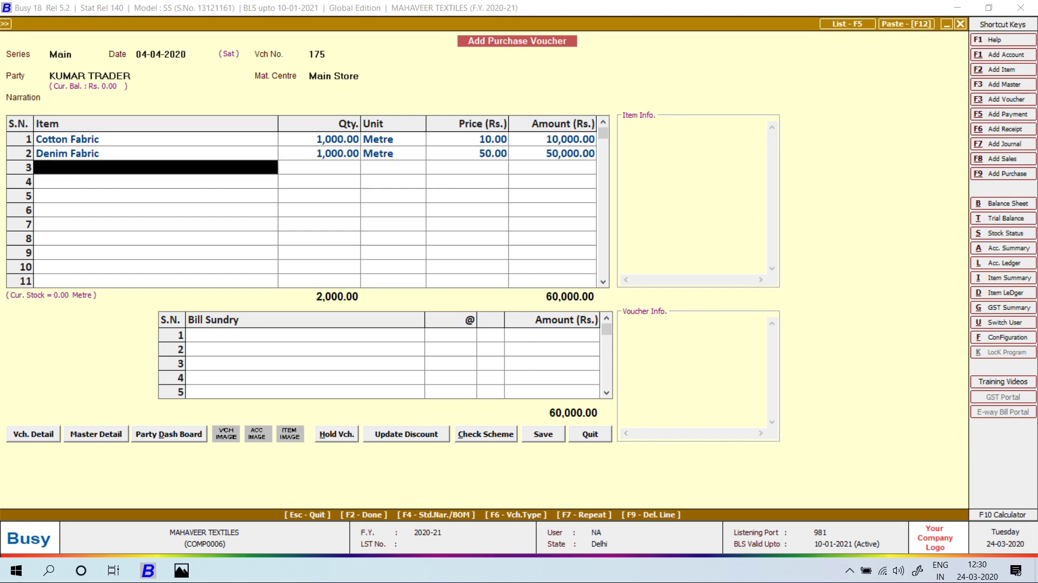
Check the invoice's third item in Photos and start a new item master in Busy named SLIK FABRIC.
key("alt+Tab")
key("alt+Tab")
key("alt+F2")
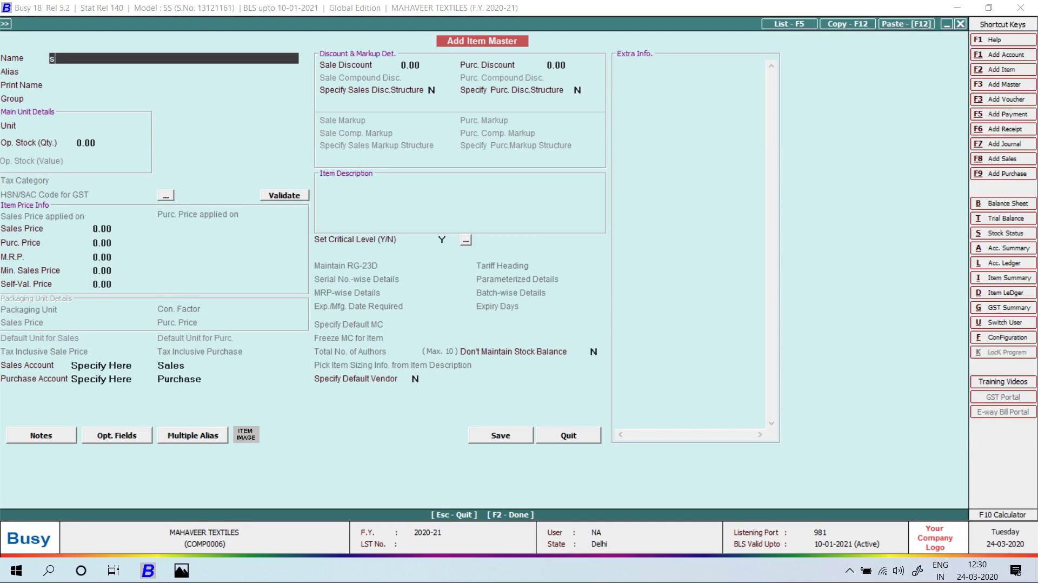
type("SLIK FABRIC")
key("Return")
key("Return")
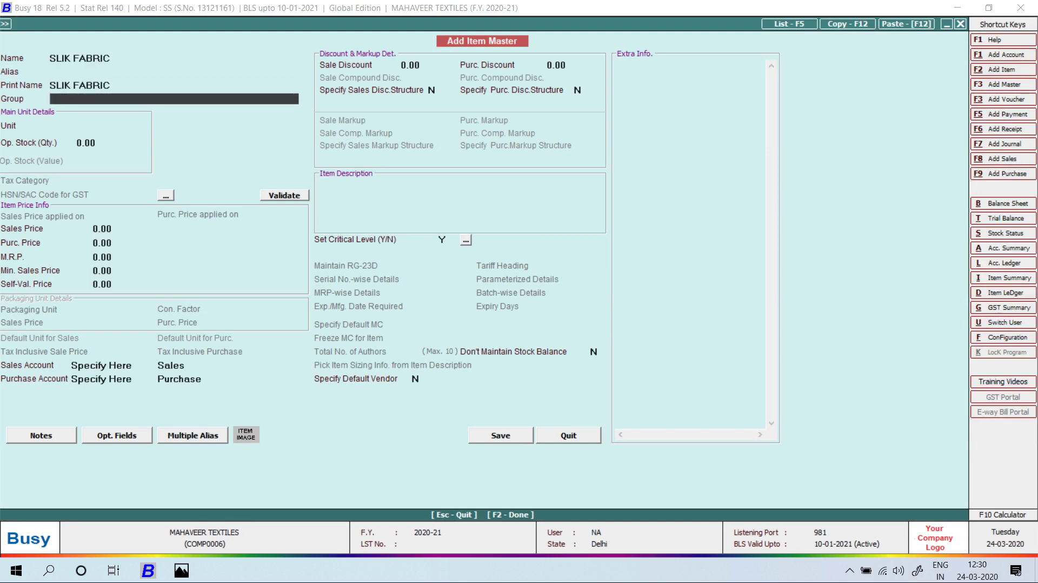
Create a primary item group named MAX FABRIC for the SLIK FABRIC item and save it.
key("F3")
type("MAX FABRIC")
key("Return")
key("Return")
type("Y")
key("Return")
key("Return")
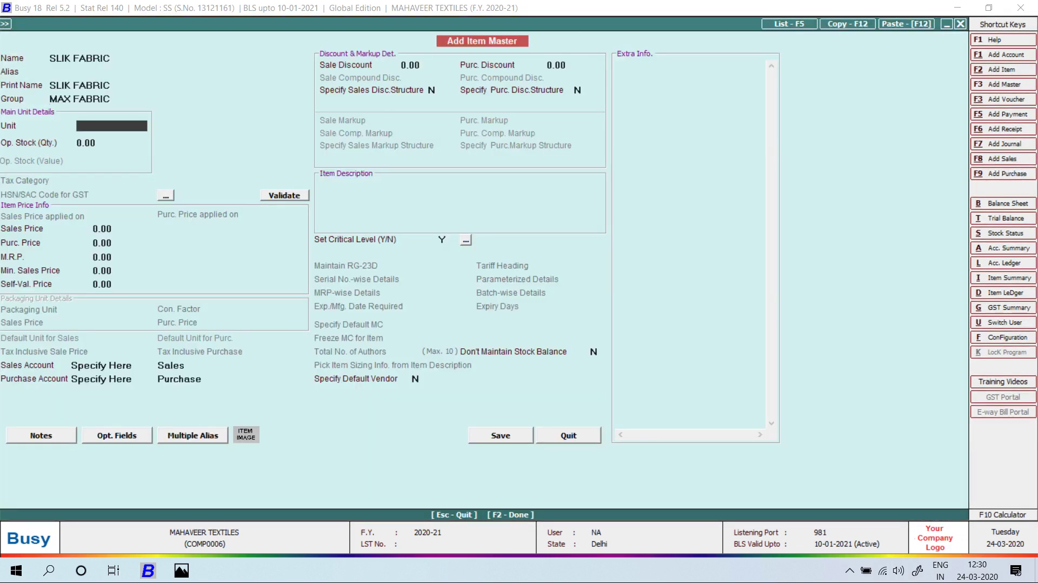
Set the SLIK FABRIC item's unit to Metre and purchase price to 2 from the invoice in Photos, and save it into the voucher.
type("M")
key("Return")
key("Return")
key("Return")
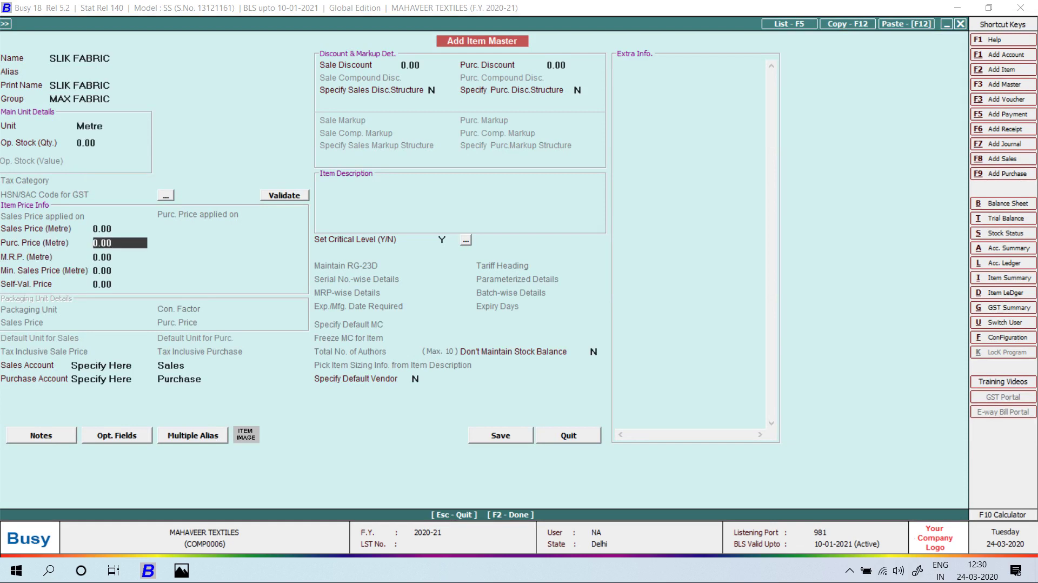
key("alt+Tab")
key("alt+Tab")
type("2")
key("Return")
key("F2")
key("Return")
Check the invoice in Photos and enter a quantity of 20,000 for the SLIK FABRIC line in Busy.
key("alt+Tab")
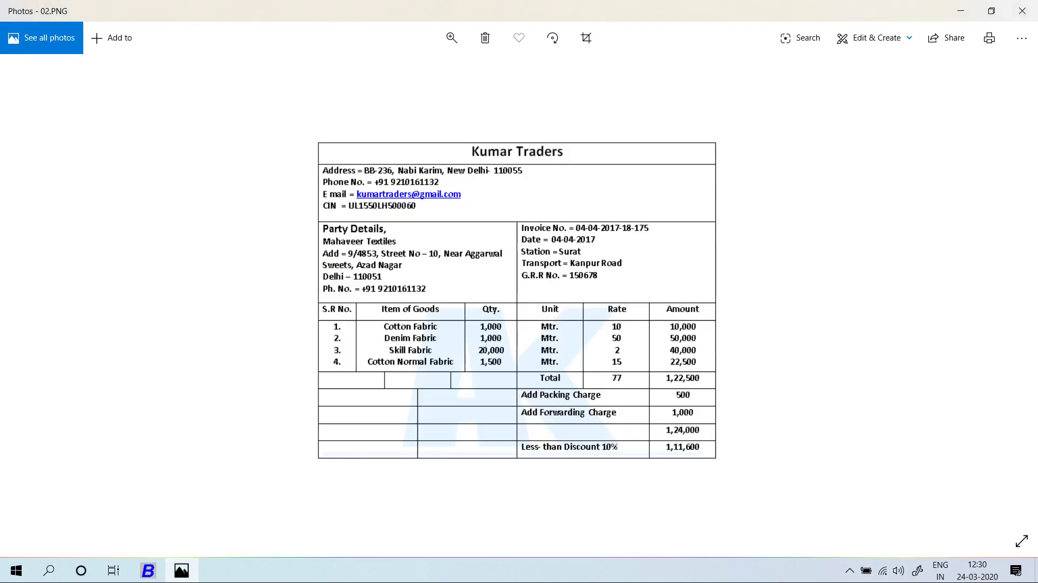
key("alt+Tab")
key("alt+Tab")
key("alt+Tab")
type("20000")
key("Return")
key("Return")
key("Return")
key("Return")
Check the invoice's fourth item in Photos and start an item master in Busy named COTTON NORMAL FABRIC under the Cotton Fabric group.
key("alt+Tab")
key("alt+Tab")
key("F3")
type("CONTTON")
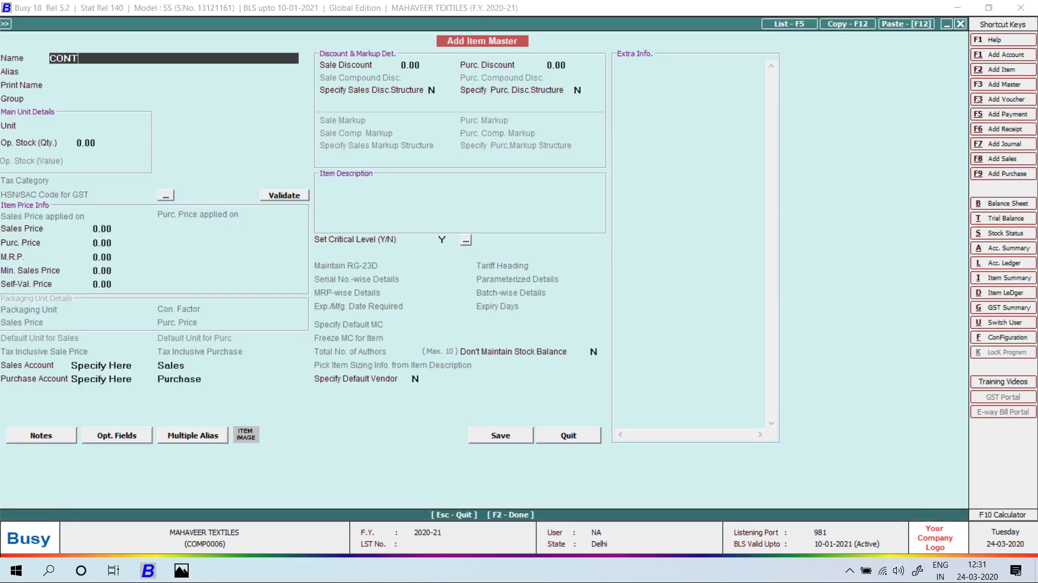
key("BackSpace")
key("BackSpace")
key("BackSpace")
key("BackSpace")
key("BackSpace")
type("TTON")
type(" FAB")
key("BackSpace")
key("BackSpace")
key("BackSpace")
type("FABRIC")
key("Return")
key("Return")
key("BackSpace")
key("BackSpace")
key("BackSpace")
key("BackSpace")
key("BackSpace")
key("BackSpace")
key("BackSpace")
type("NORAML")
key("BackSpace")
key("BackSpace")
key("BackSpace")
type("MAL FABRIC")
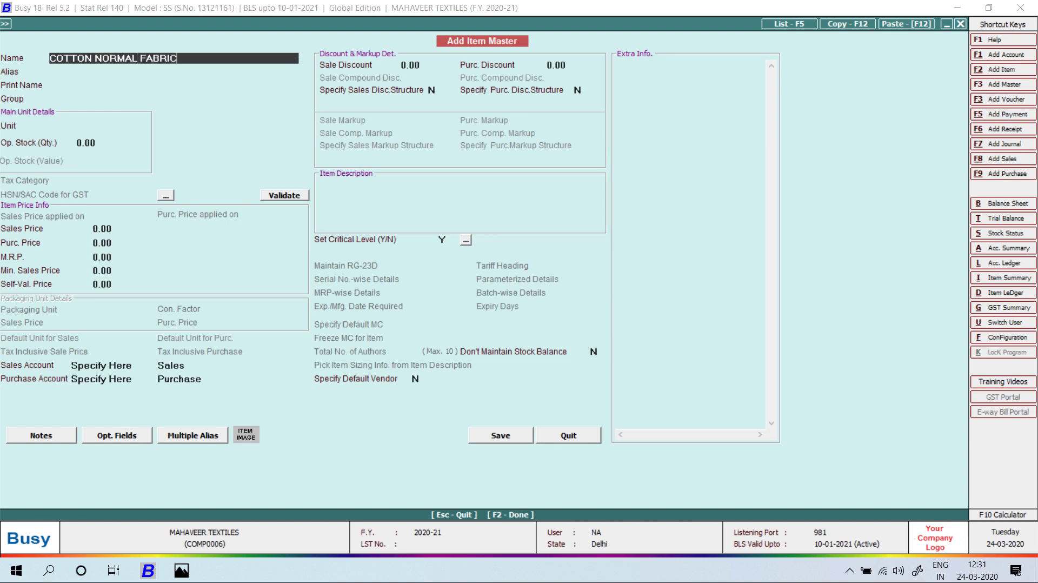
key("Return")
key("Return")
key("Return")
key("Return")
Set the COTTON NORMAL FABRIC item's unit to Metre and purchase price to 15 from the invoice in Photos, and save it into the voucher.
type("M")
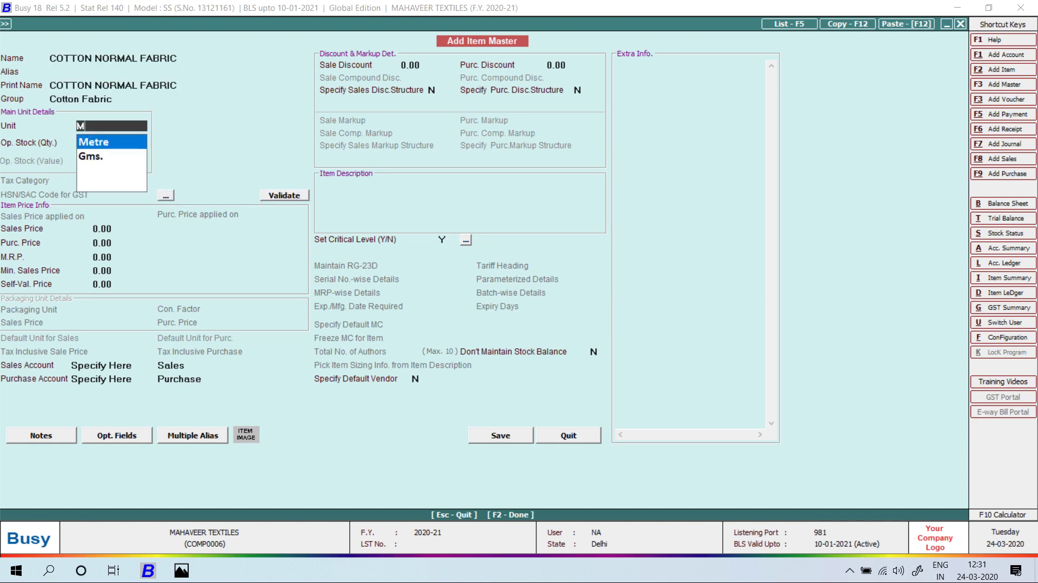
key("Return")
key("Return")
key("Return")
key("alt+Tab")
key("alt+Tab")
type("15")
key("Return")
key("F2")
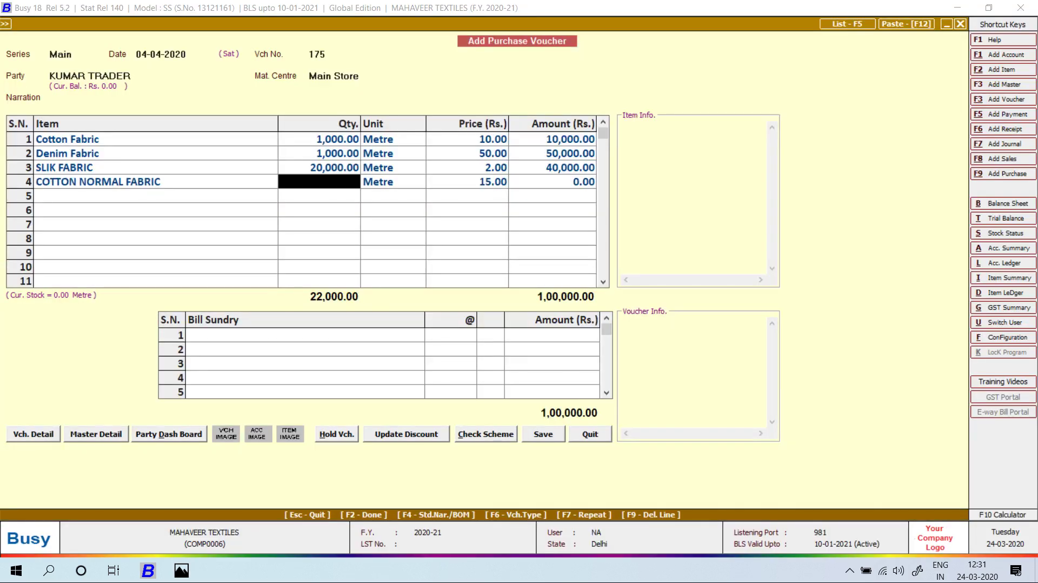
Check the invoice in Photos and enter a quantity of 1,500 for the COTTON NORMAL FABRIC line in Busy.
key("alt+Tab")
key("alt+Tab")
type("1500")
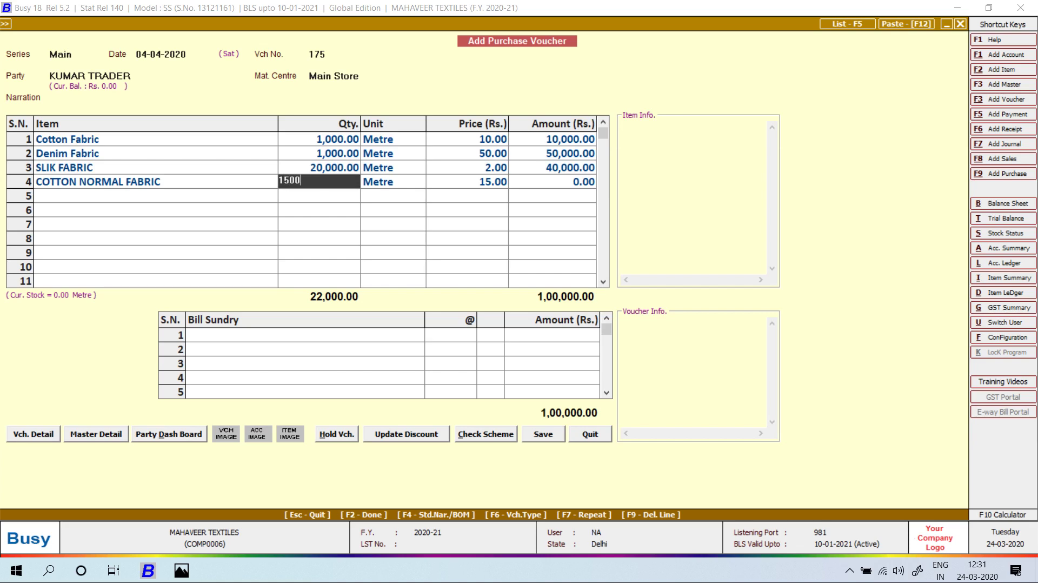
key("Return")
key("Return")
key("Return")
key("Return")
Check the invoice's extra charges in Photos and start a new bill sundry master in Busy named PACKING CHARGE.
key("alt+Tab")
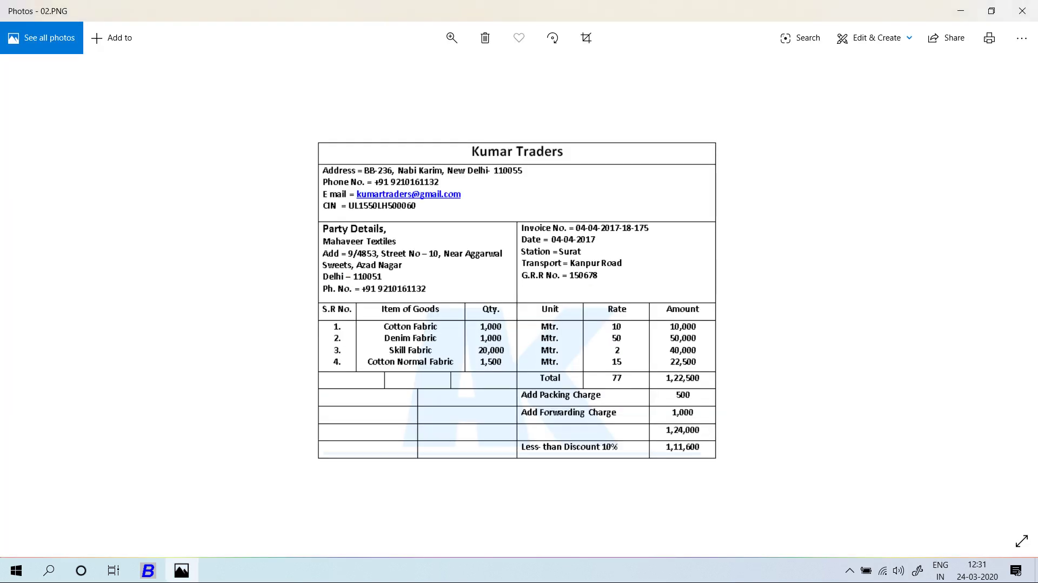
key("alt+Tab")
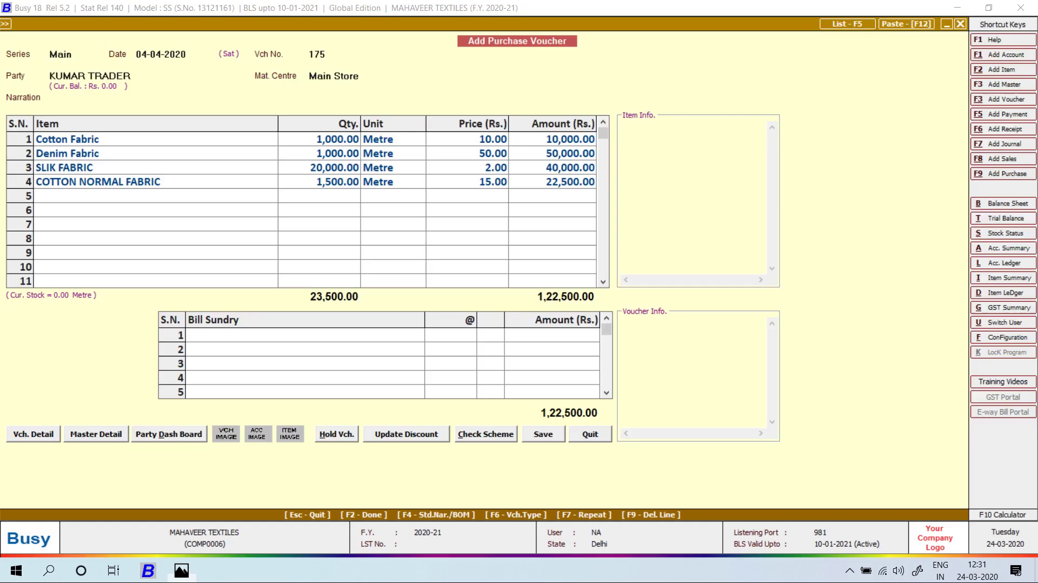
key("Return")
key("F3")
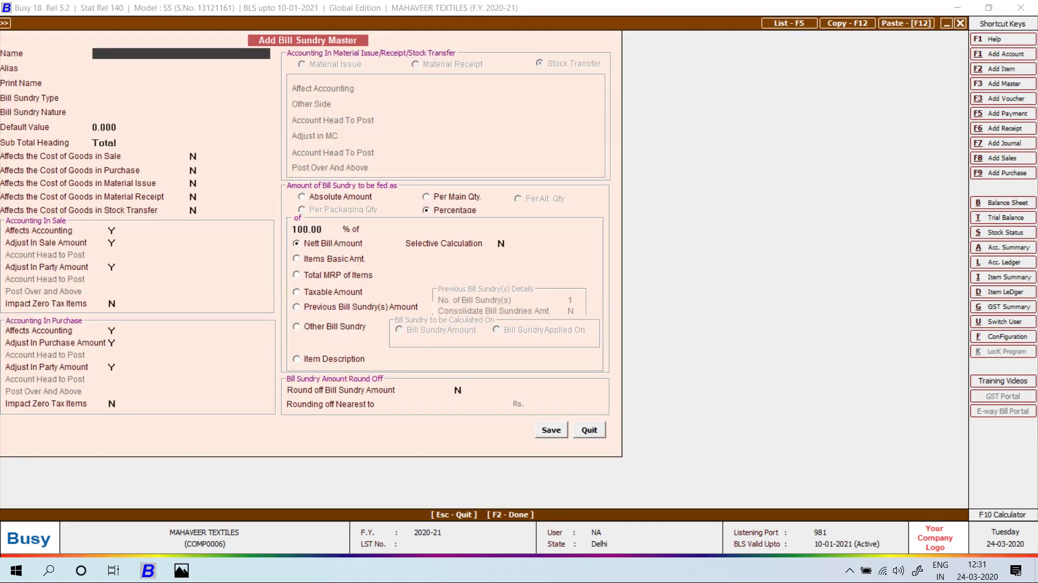
type("PACKING CHARGE")
key("Return")
key("Return")
key("Return")
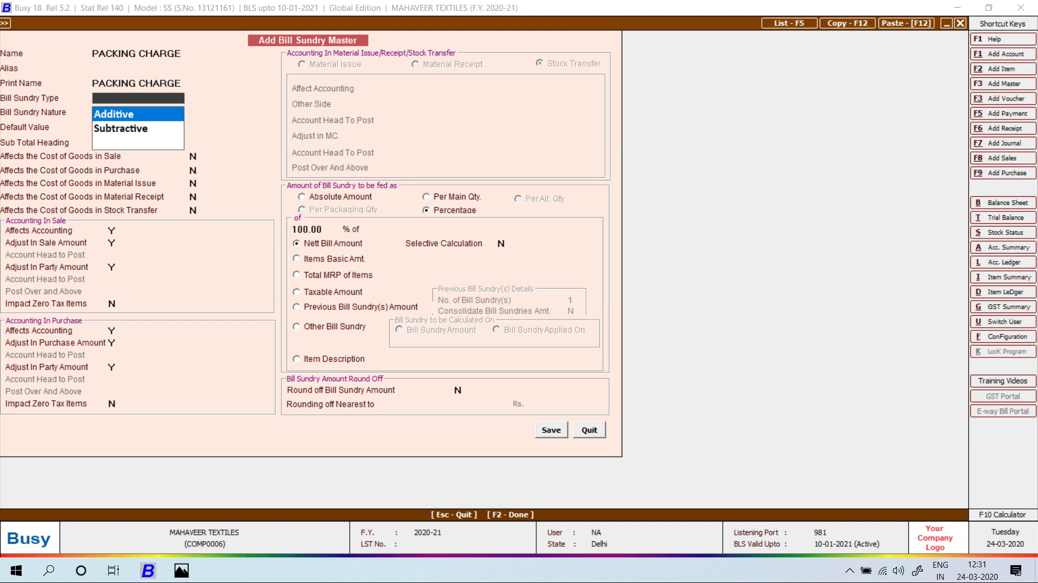
Set the packing charge's type to Additive and nature to Others, and make it affect the cost of goods in purchase.
key("Down")
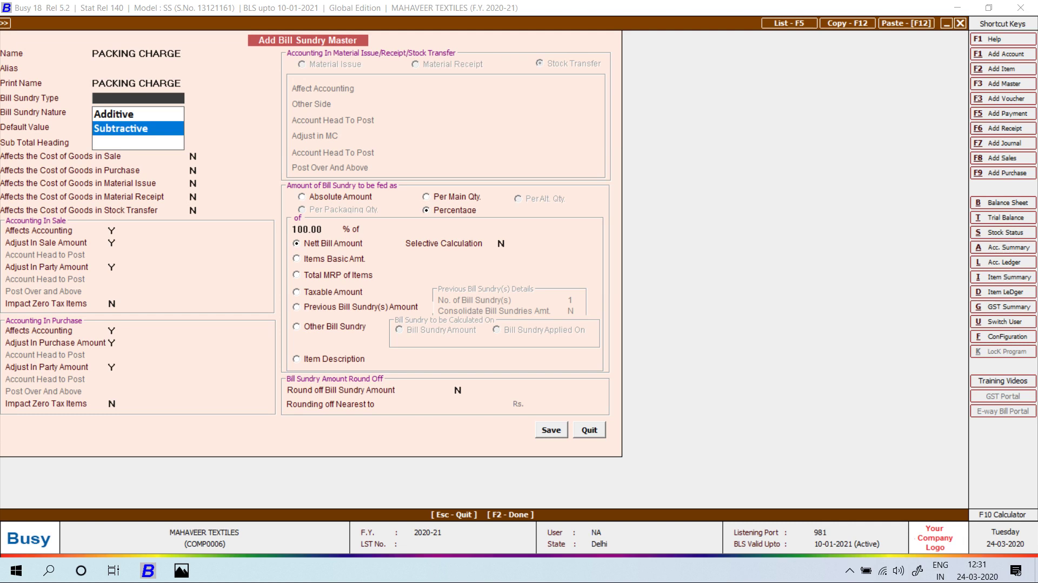
key("Up")
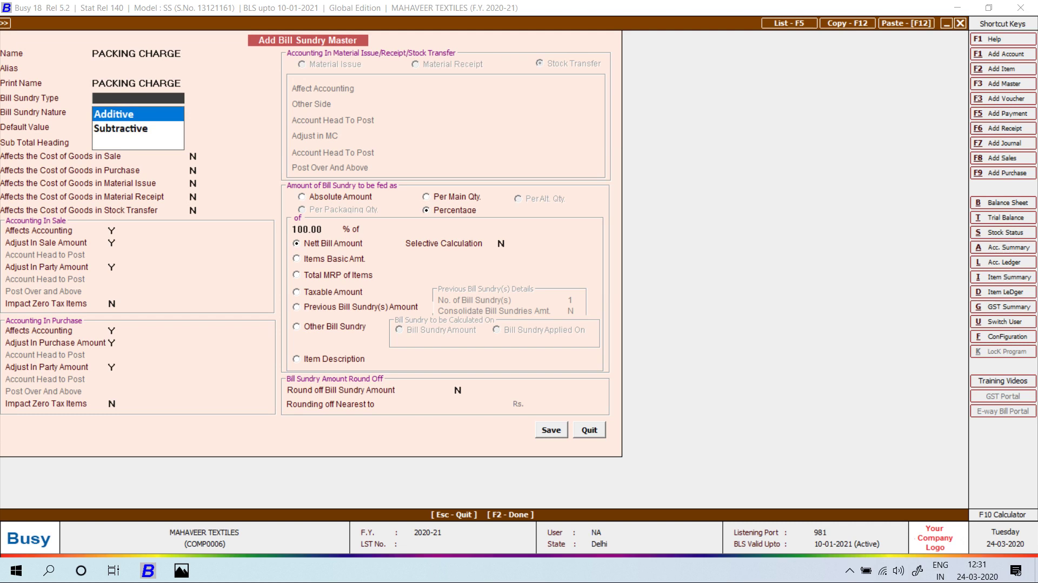
key("Return")
key("Return")
key("Return")
key("Return")
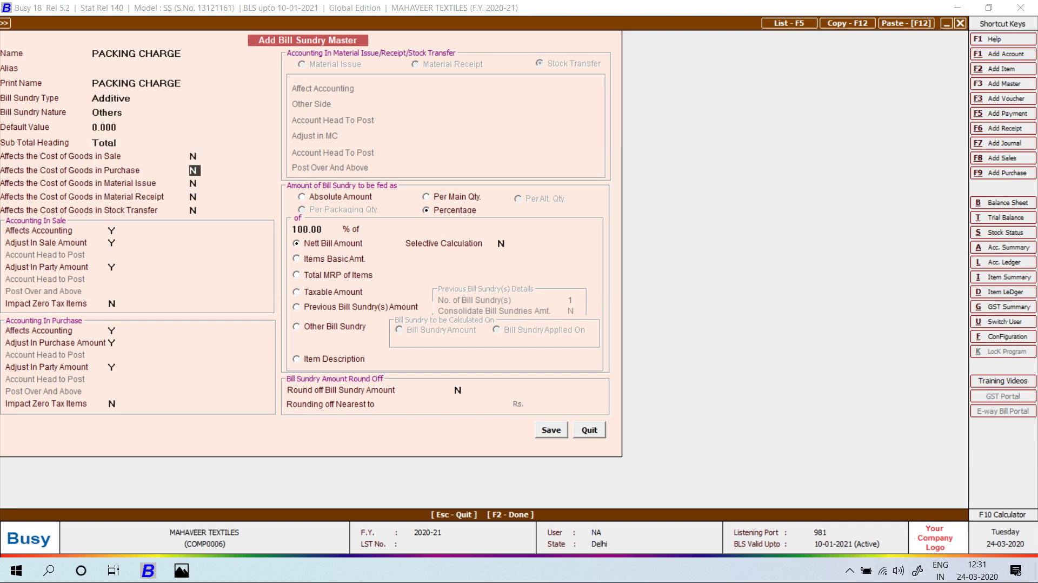
type("y")
Have the packing charge fed as an absolute amount and save the bill sundry into the voucher.
left_click(304, 197)
key("space")
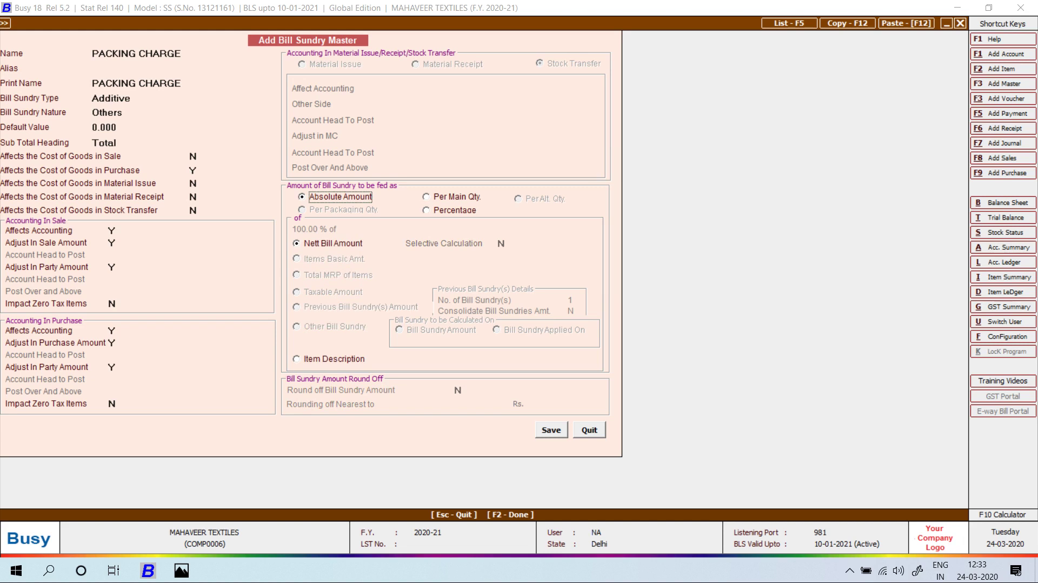
key("F2")
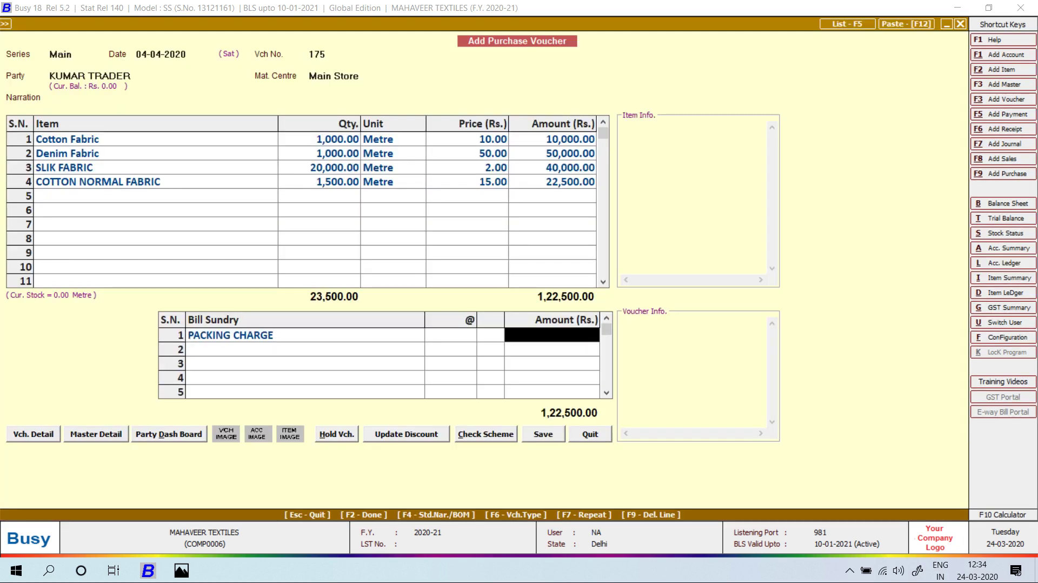
Check the packing charge on the invoice in Photos and enter an amount of 500 for it in Busy.
key("alt+Tab")
key("alt+Tab")
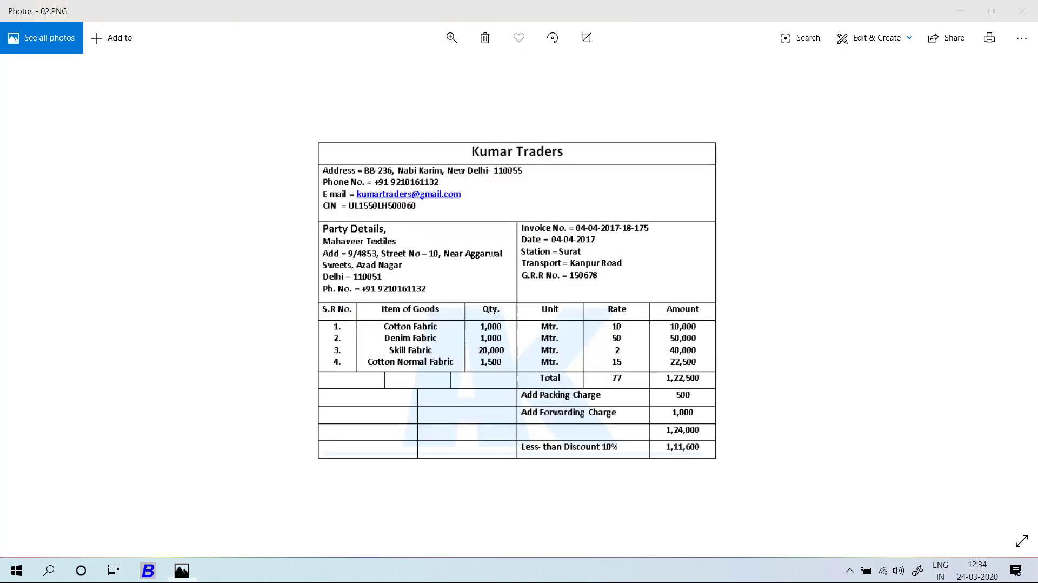
type("500")
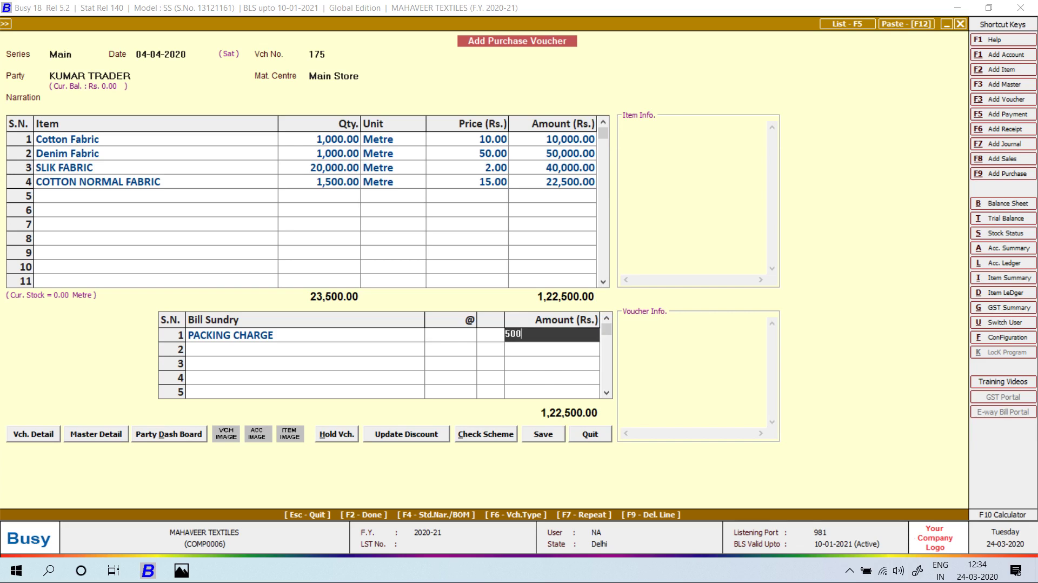
key("Return")
Check the next charge on the invoice in Photos and add Freight & Forwarding Charges as the second bill sundry in Busy.
key("alt+Tab")
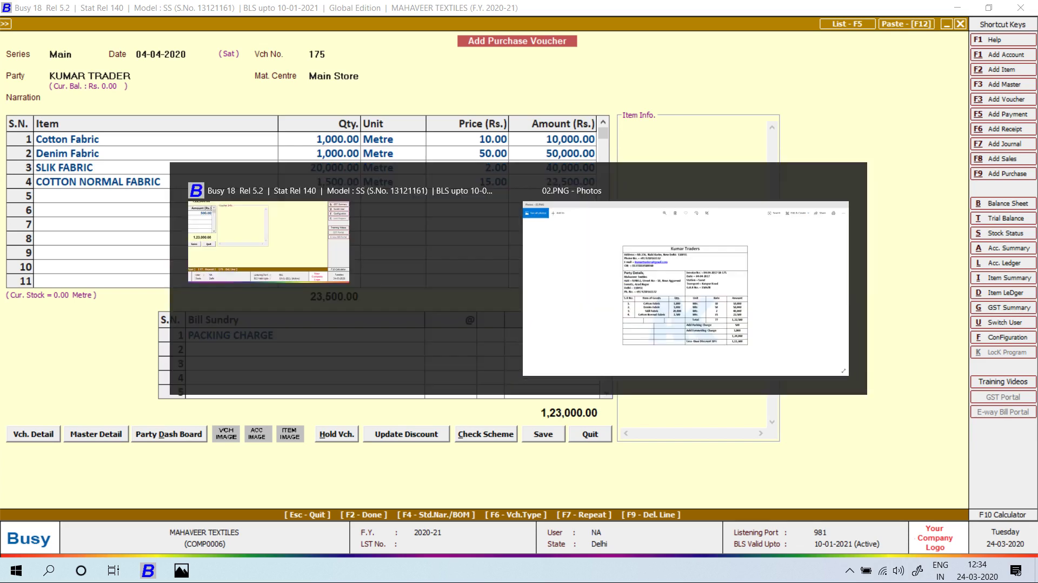
key("alt+Tab")
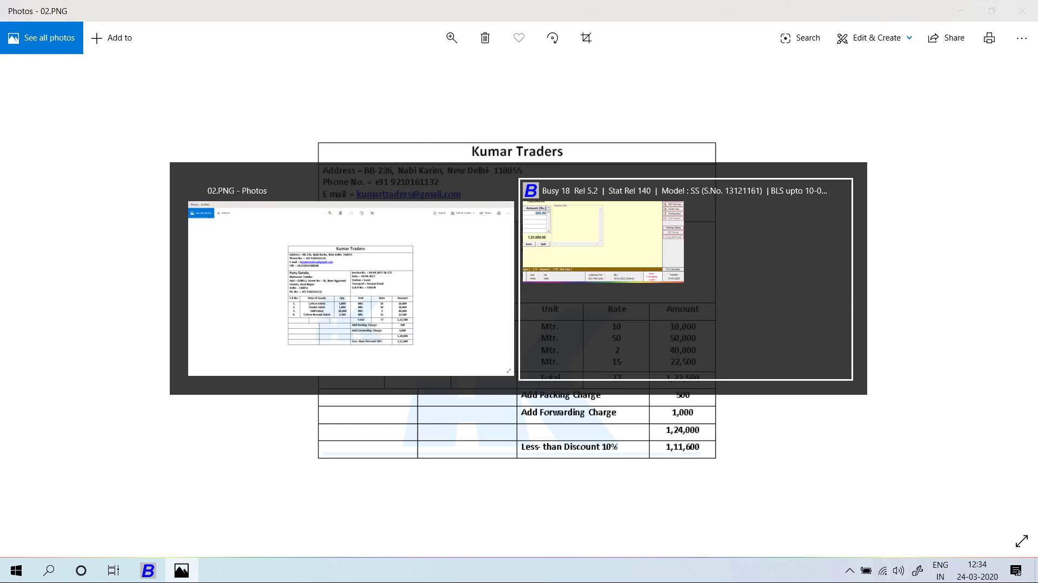
type("f")
key("Return")
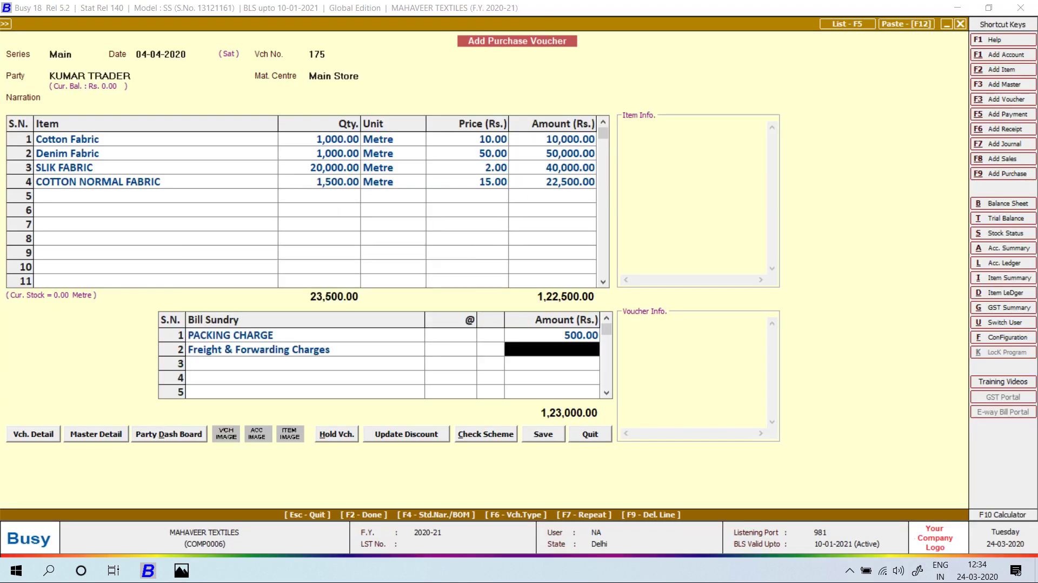
Modify the Freight & Forwarding Charges master so it affects the cost of goods in purchase, and save it.
key("Left")
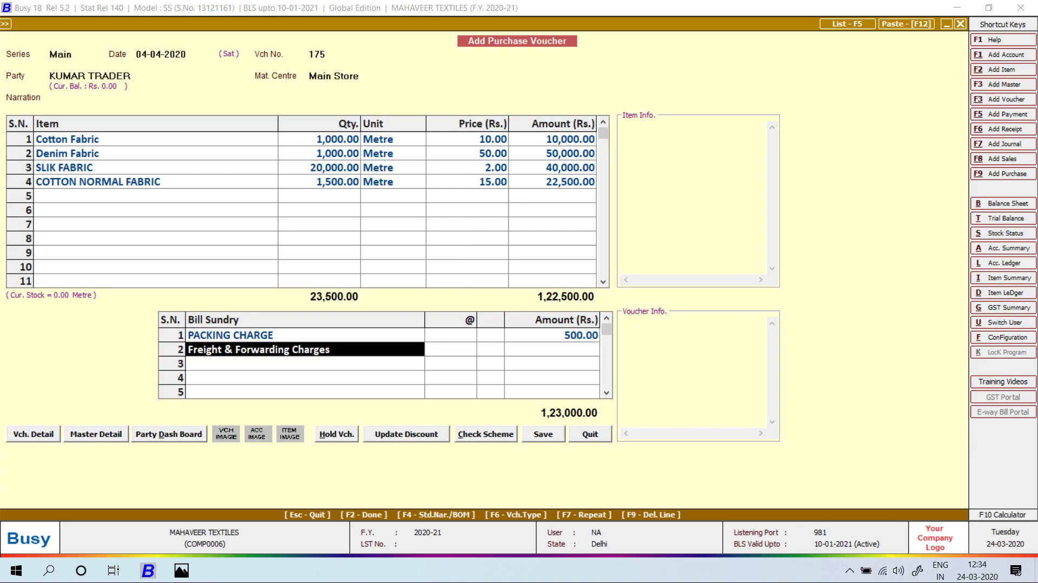
key("alt+m")
key("Return")
key("Return")
key("Return")
key("Return")
key("Return")
key("Return")
key("Return")
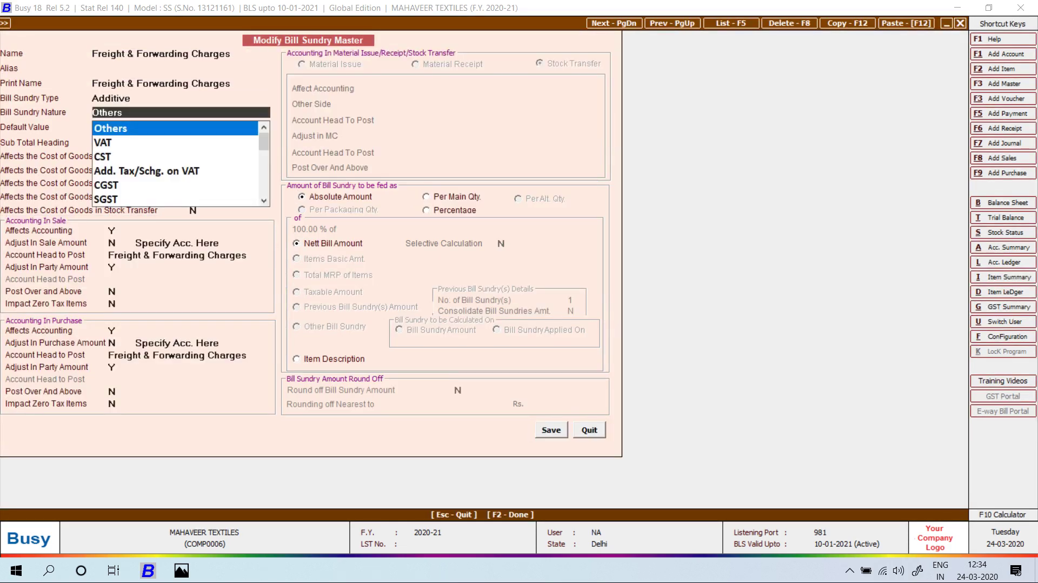
key("Return")
type("Y")
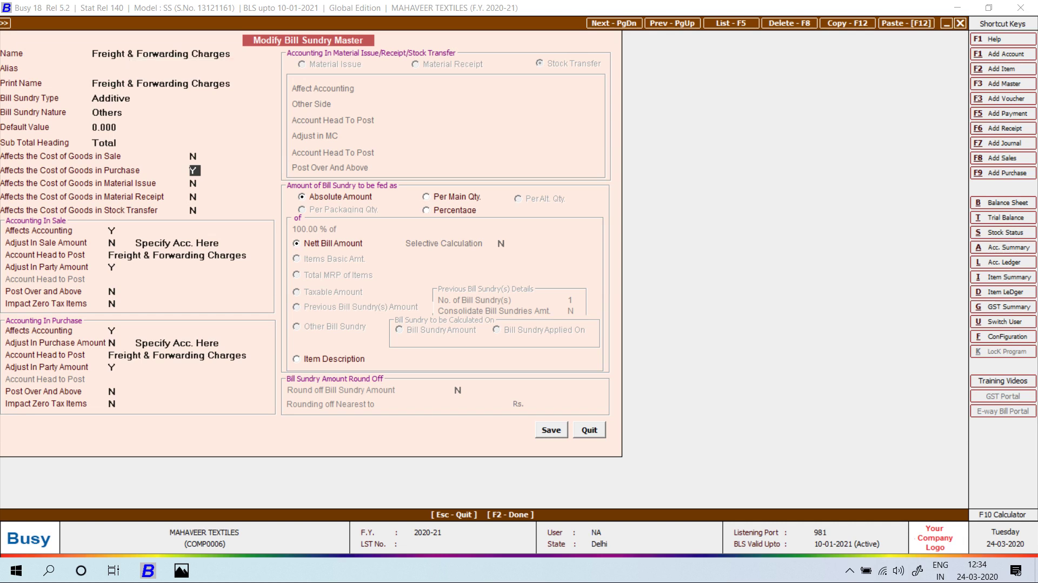
key("F2")
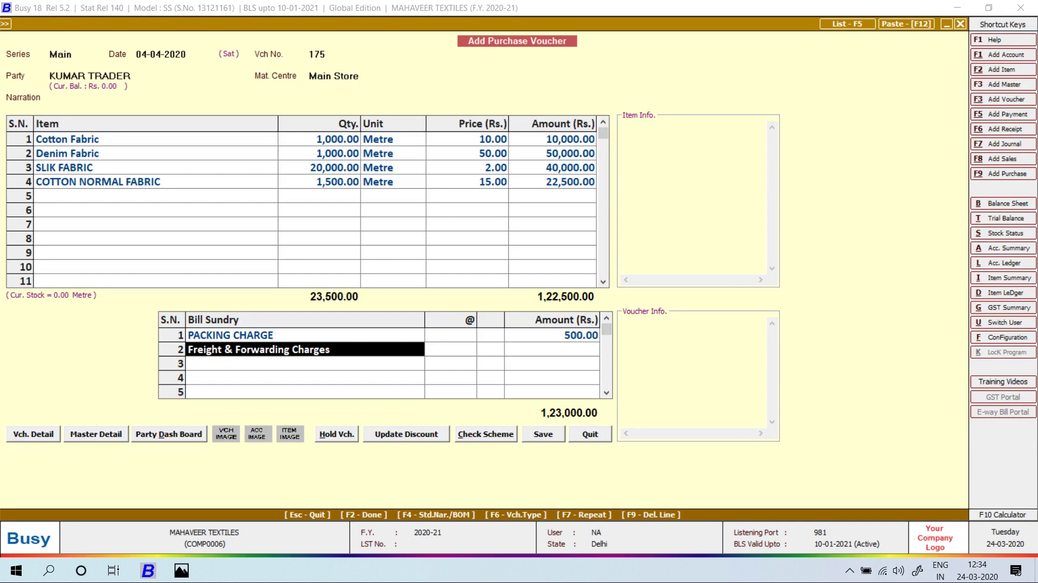
Clear and re-enter the Freight & Forwarding Charges line, check the invoice in Photos, and enter an amount of 1,000 in Busy.
key("Delete")
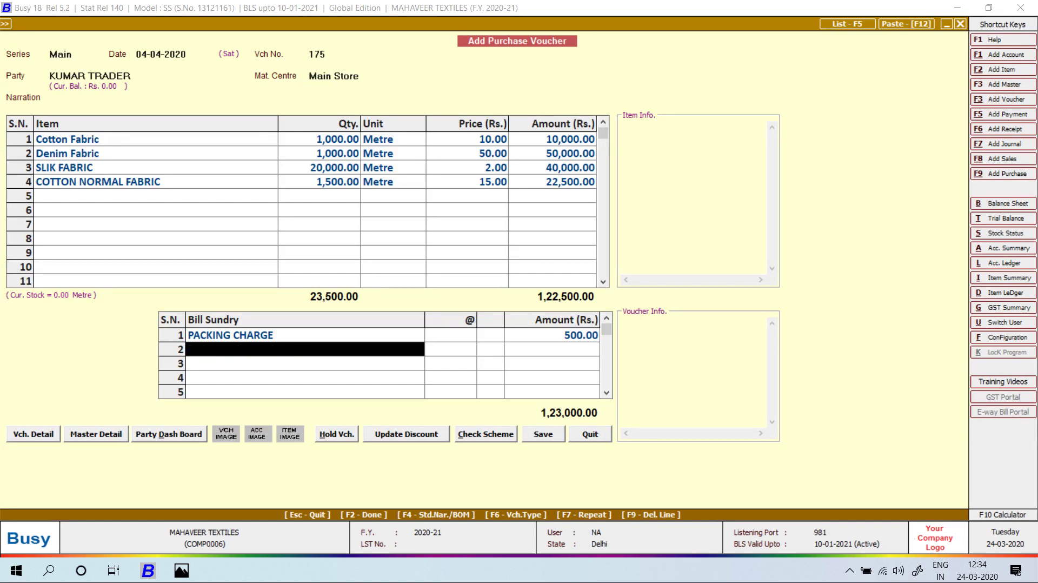
type("FR")
key("Return")
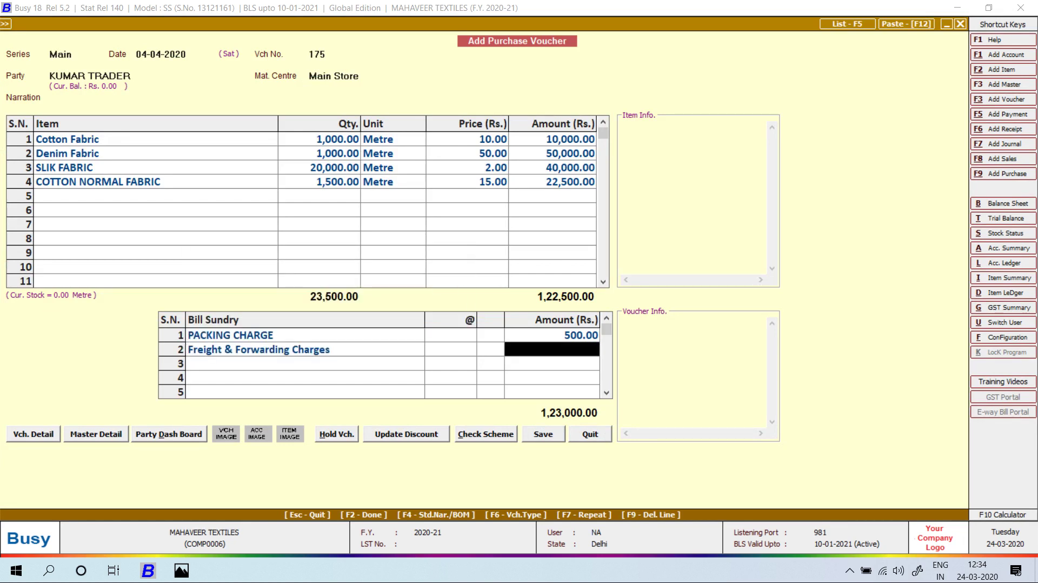
key("alt+Tab")
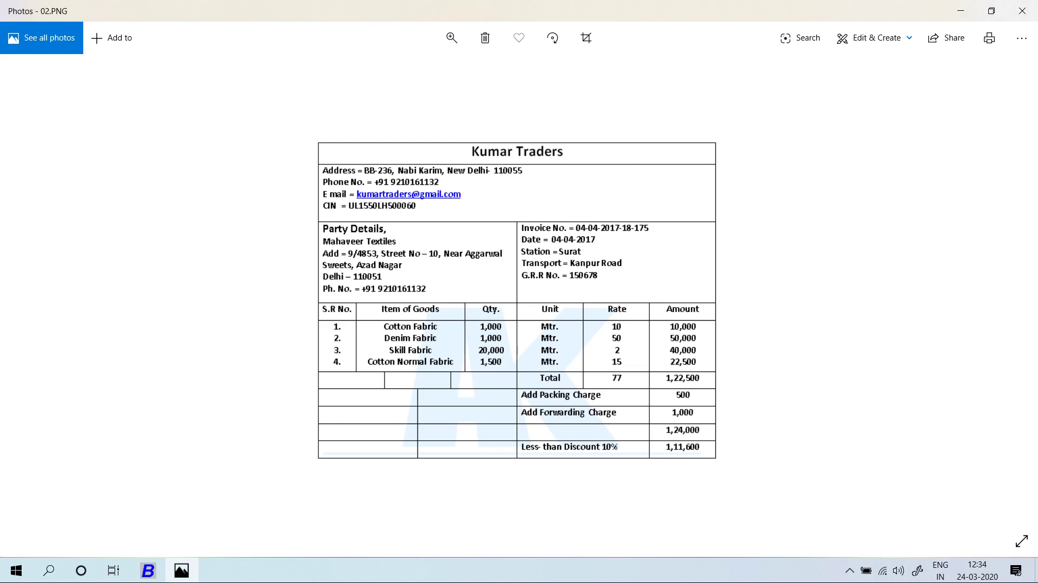
key("alt+Tab")
type("1000")
key("Return")
Check the invoice's discount in Photos and add a Discount bill sundry of 10% to the voucher in Busy.
key("alt+Tab")
key("alt+Tab")
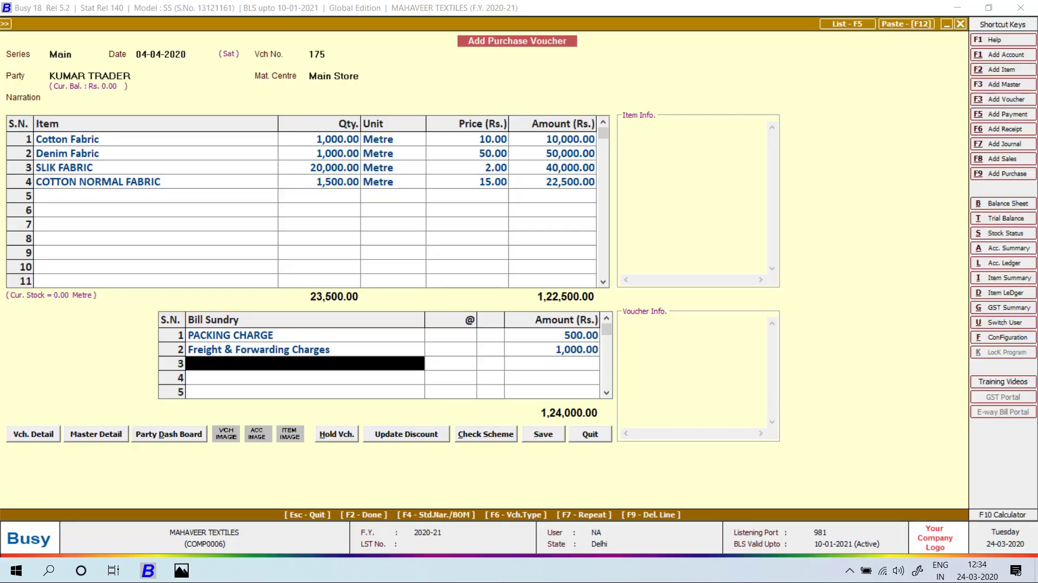
type("di")
key("Return")
type("10")
key("Return")
Review the Discount bill sundry master's settings and compare the voucher's total with the invoice in Photos.
key("Left")
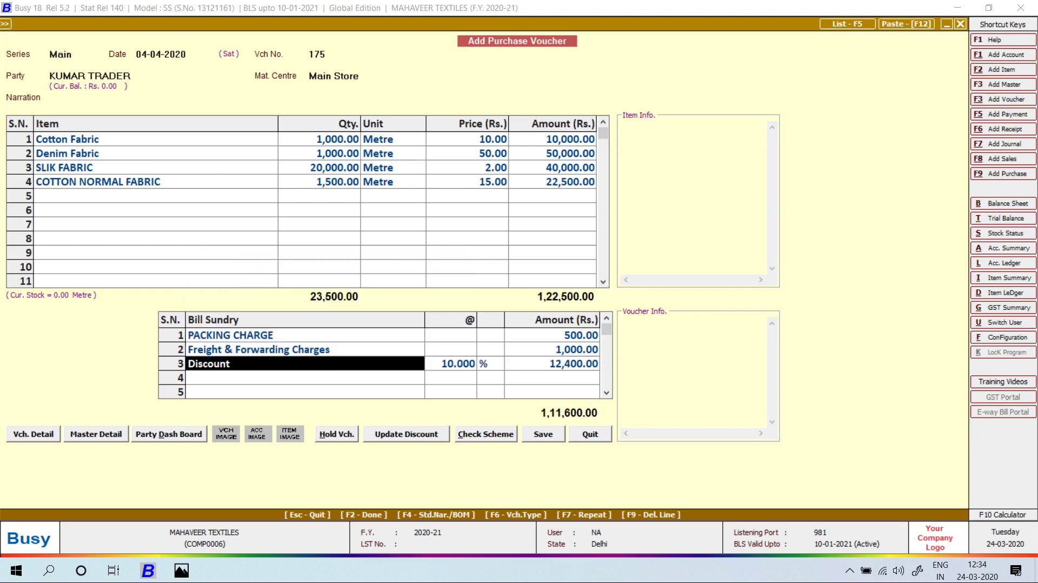
key("alt+m")
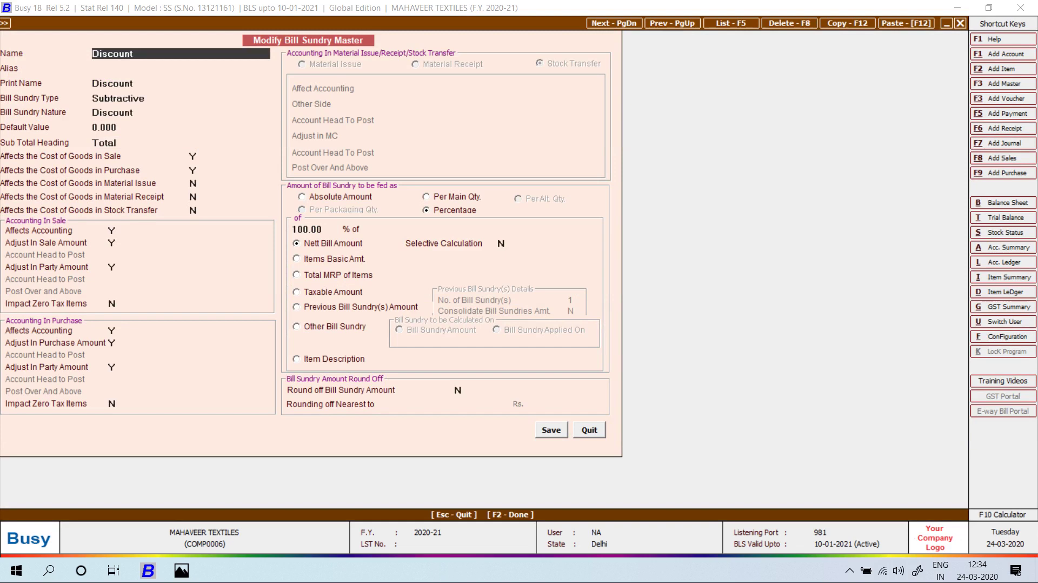
key("Escape")
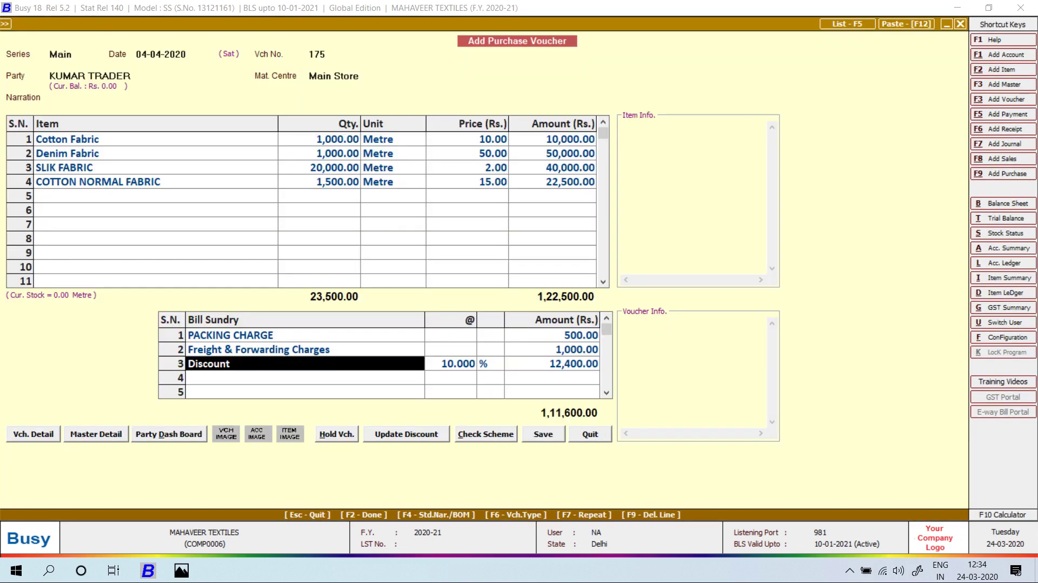
key("alt+Tab")
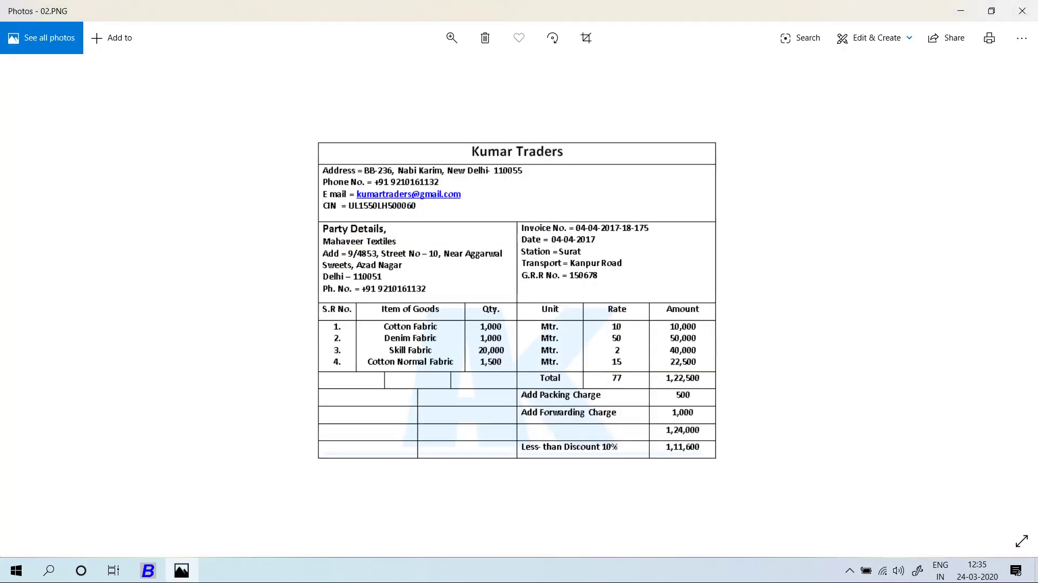
key("alt+Tab")
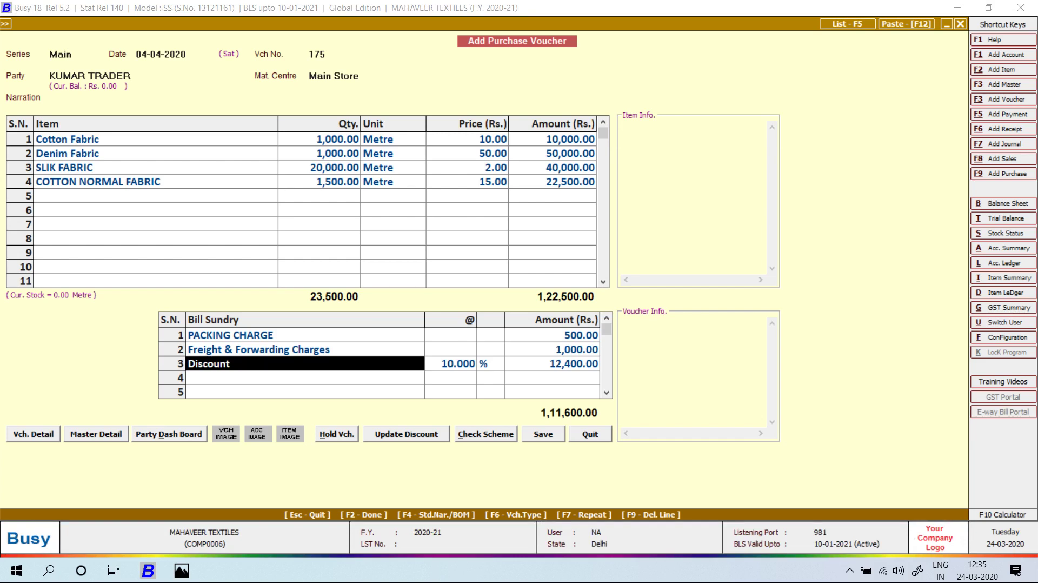
key("alt+Tab")
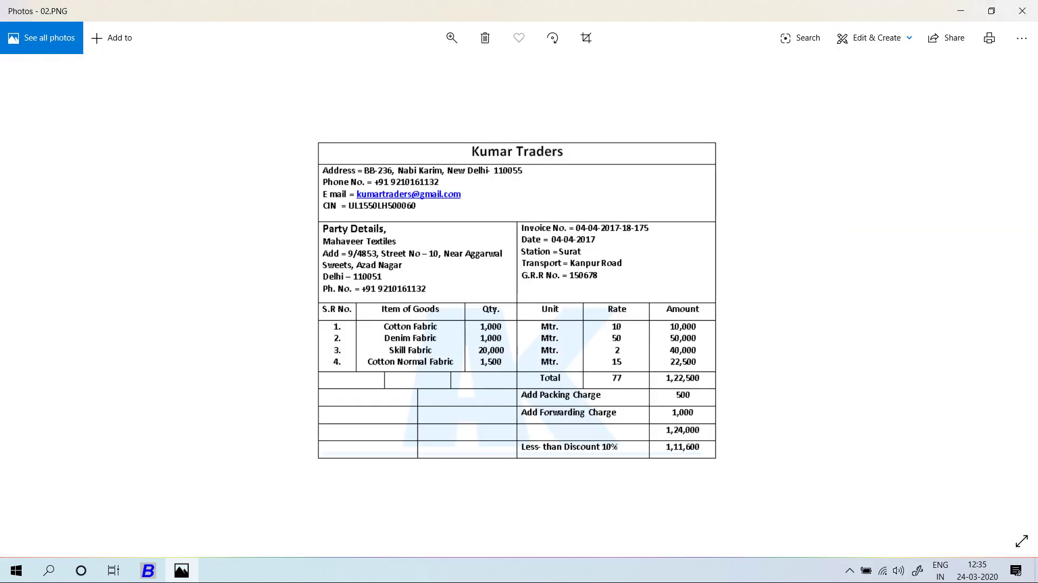
key("alt+Tab")
Save the Kumar Trader purchase voucher in Busy with the transport details left blank.
key("F2")
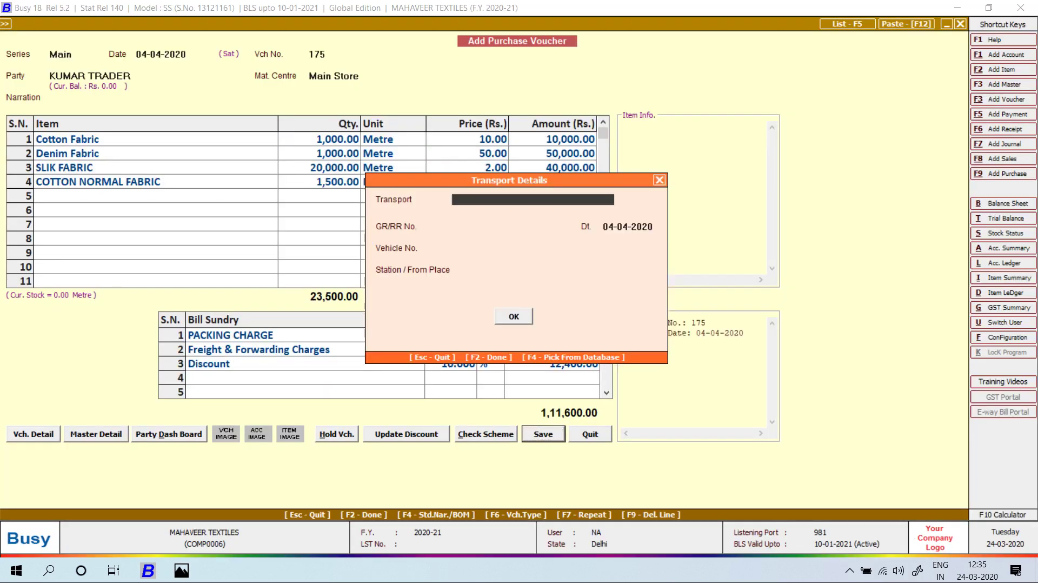
key("Return")
key("Return")
key("Return")
key("Return")
key("Return")
key("Return")
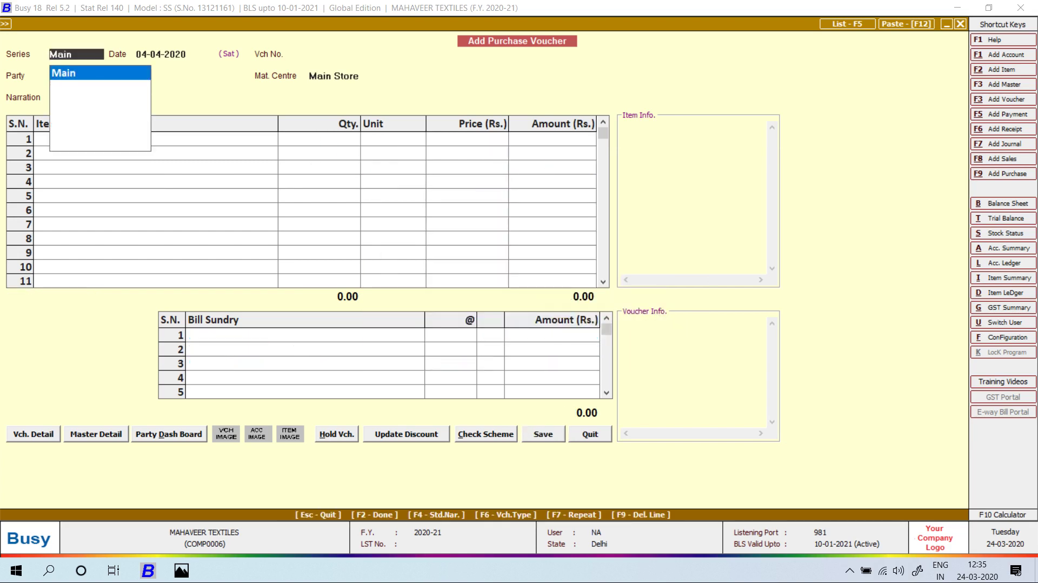
Bring up the Shiv Kripa Traders invoice in Photos and date the new Main series purchase voucher in Busy 01-04-2020.
key("Return")
key("alt+Tab")
key("Right")
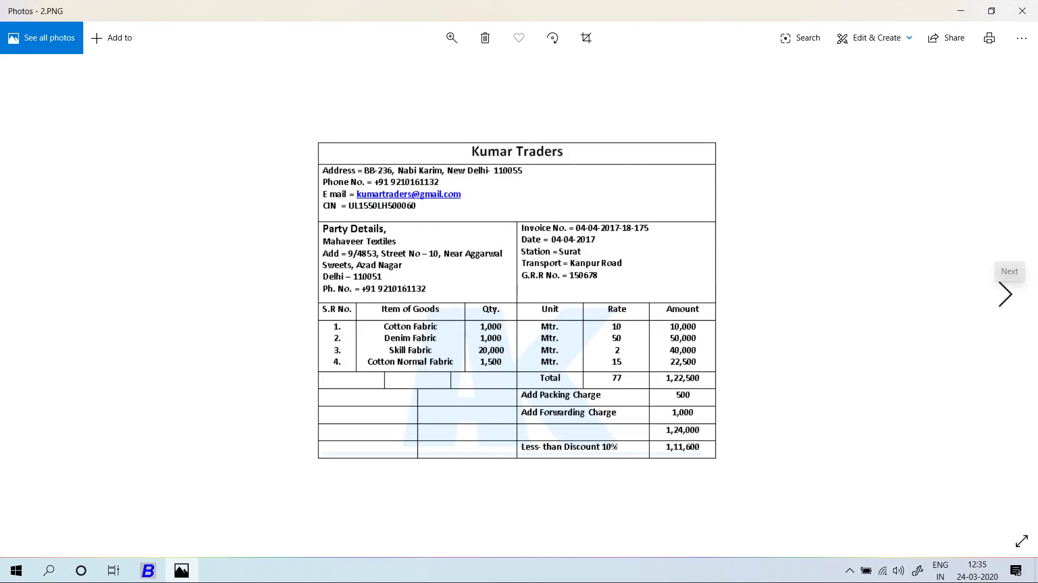
key("Right")
key("alt+Tab")
key("alt+Tab")
key("alt+Tab")
type("1-4")
key("Return")
Check the invoice number in Photos and enter 1500154 as the voucher number in Busy.
key("alt+Tab")
key("alt+Tab")
type("1500")
key("alt+Tab")
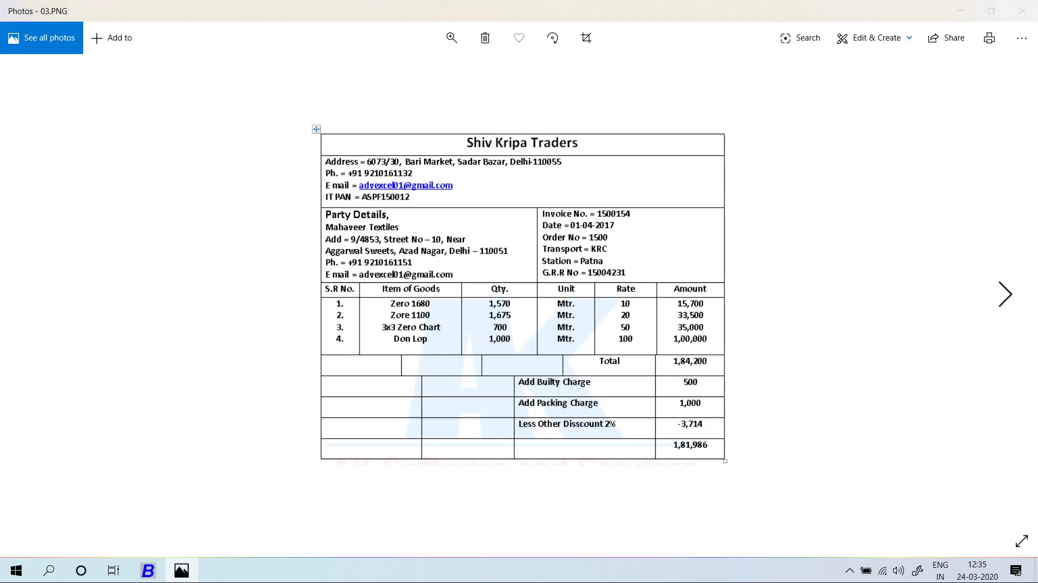
key("alt+Tab")
type("154")
key("Return")
Check the supplier's name in Photos and start a Busy account master named SHIV KIRPA TRADERS under Sundry Creditors.
key("alt+Tab")
key("alt+Tab")
key("alt+c")
type("SHIV KIRPA")
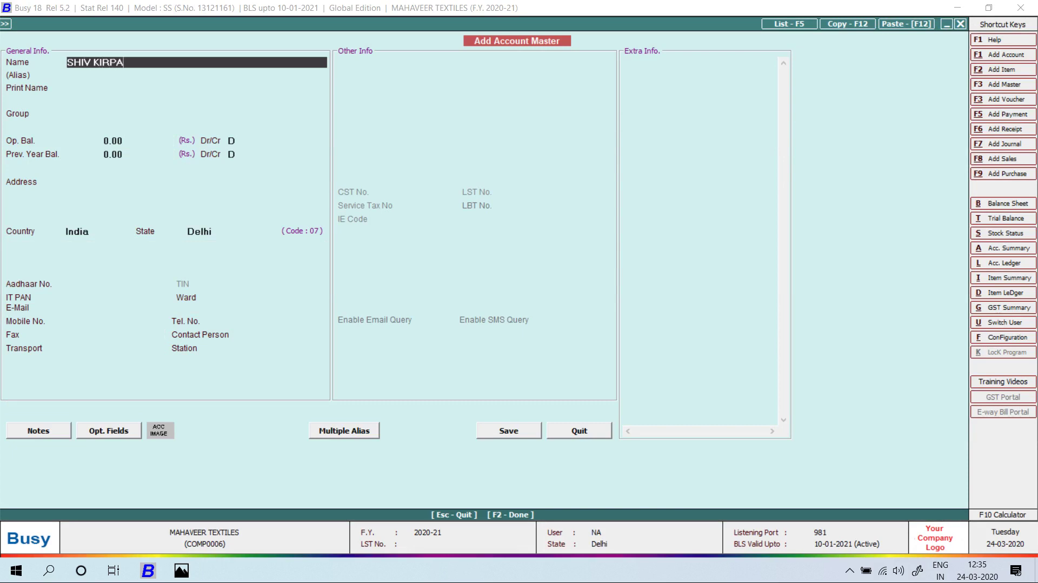
key("alt+Tab")
key("alt+Tab")
type("TRADERS")
key("Return")
type("sun")
key("Return")
Turn off bill-by-bill balancing for the new account and save it as the voucher's party, with Main Store as material centre.
key("Return")
key("Return")
key("Return")
key("Return")
key("Return")
key("Return")
key("Return")
key("Return")
key("Return")
key("Return")
key("Return")
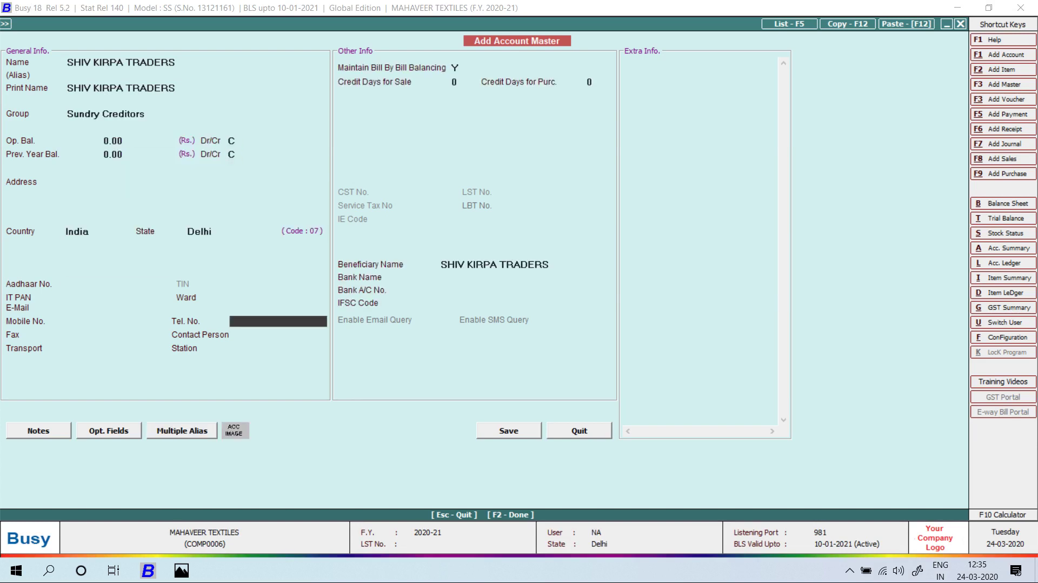
key("n")
key("Return")
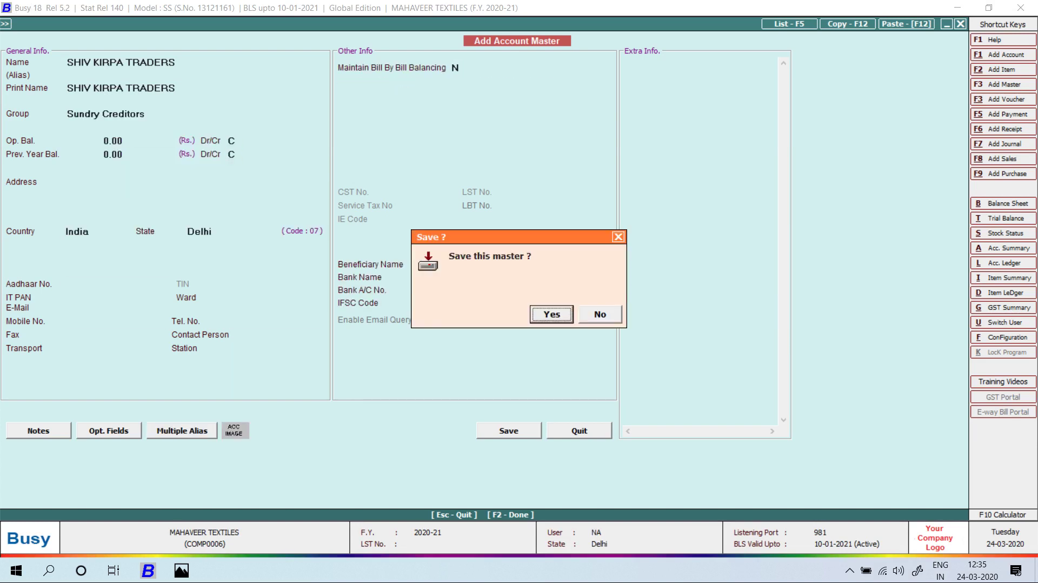
key("Return")
key("Return")
key("Return")
key("Return")
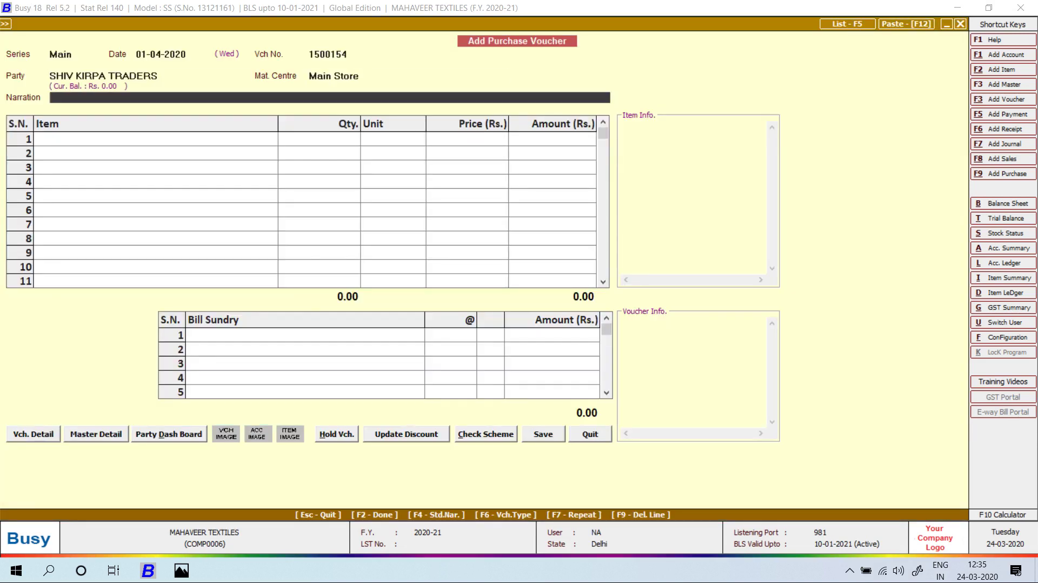
Check the first item on the invoice in Photos and start a new item master in Busy named ZERO 1680.
key("alt+Tab")
key("alt+Tab")
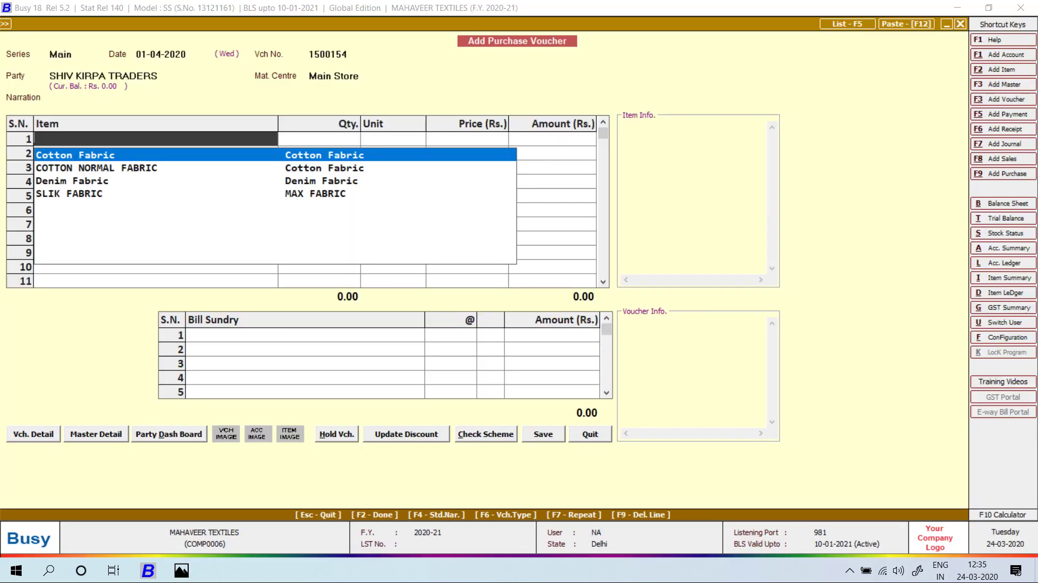
key("F3")
key("alt+Tab")
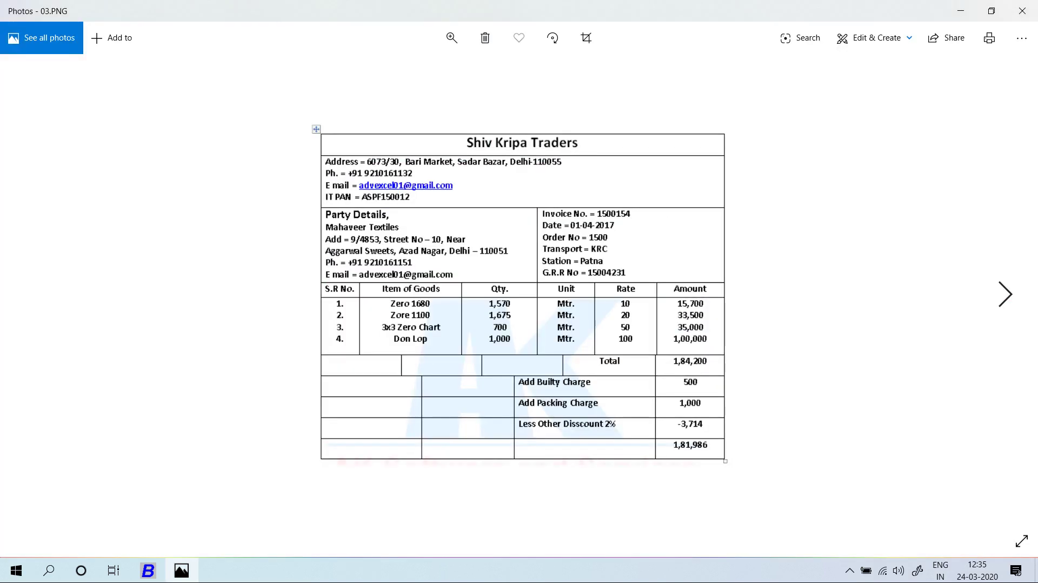
key("alt+Tab")
type("ZER")
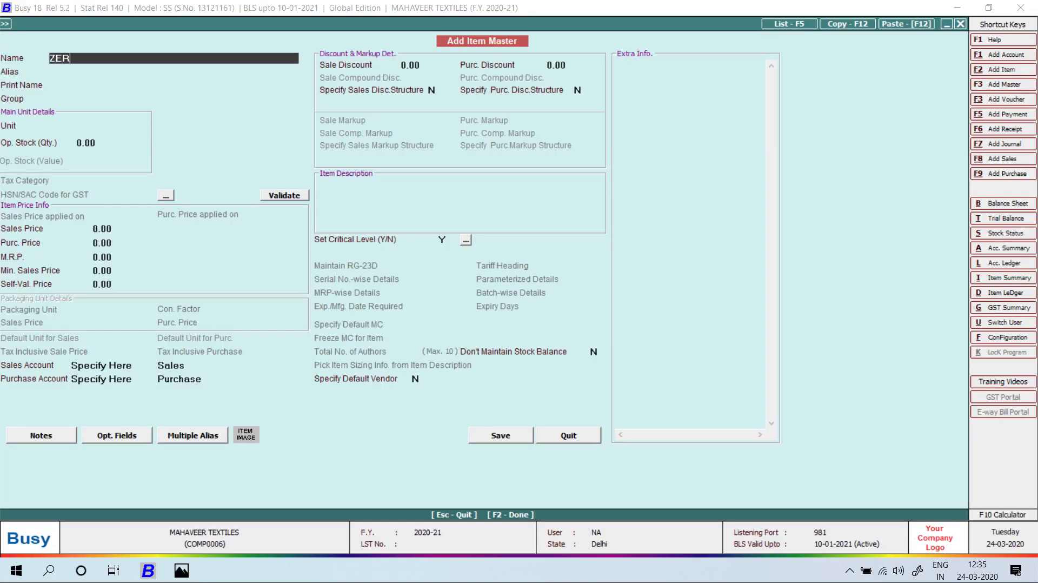
type("O 1680")
key("Return")
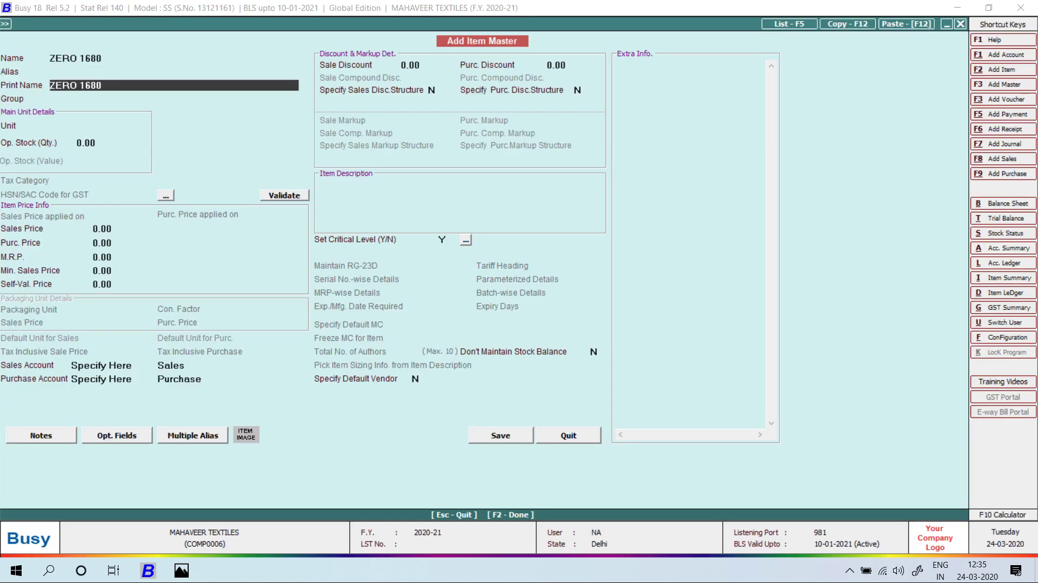
Assign ZERO 1680 to the MAX FABRIC group with Metre as its unit, leaving opening stock and sales price at zero.
key("Return")
type("MAX")
key("Return")
type("M")
key("Return")
key("Return")
key("Return")
Check the item's rate in Photos, set its purchase price to 10 in Busy, and save the item into the voucher.
key("alt+Tab")
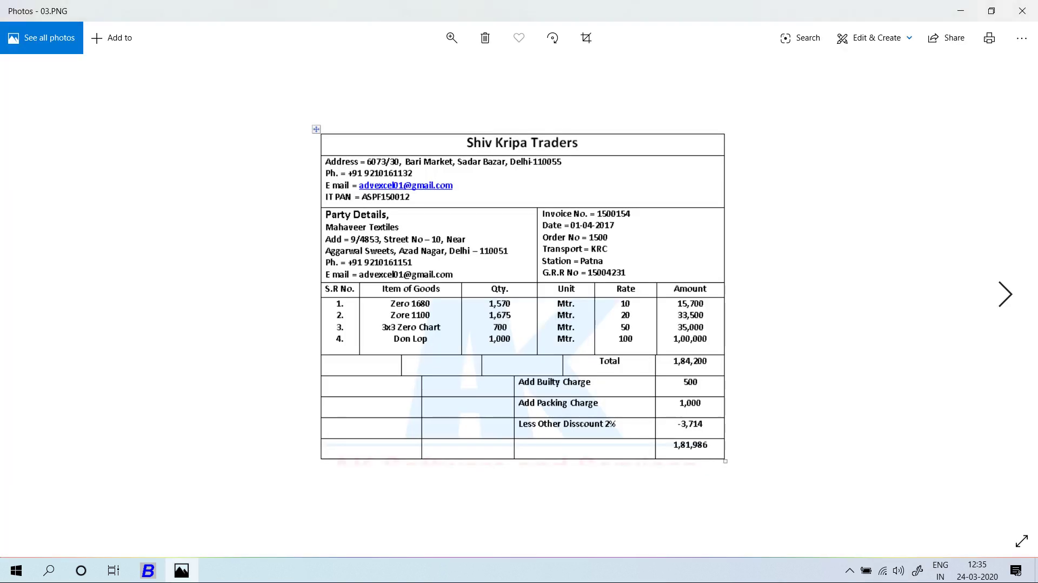
key("alt+Tab")
type("10")
key("Return")
key("F2")
key("Return")
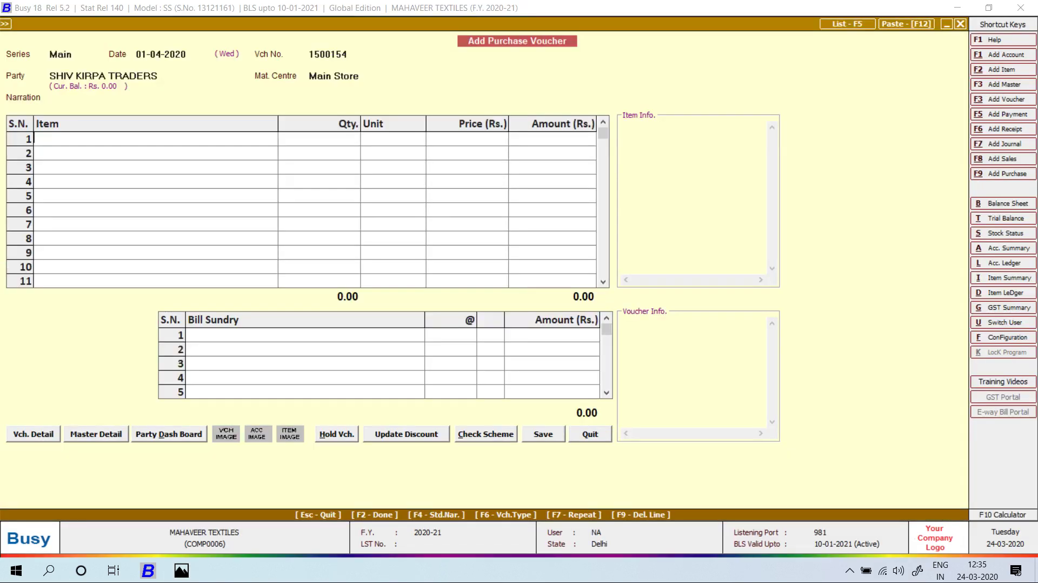
Enter a quantity of 1,570 for the ZERO 1680 line from the invoice in Photos, and check the invoice's next item.
key("alt+Tab")
key("alt+Tab")
type("15")
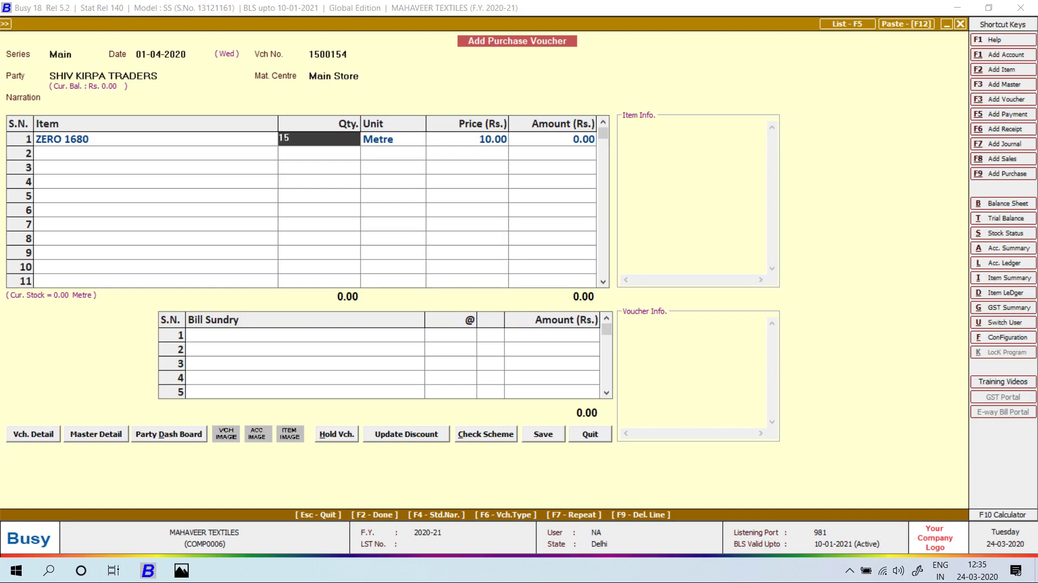
key("alt+Tab")
key("alt+Tab")
type("70")
key("Return")
key("Return")
key("alt+Tab")
key("alt+Tab")
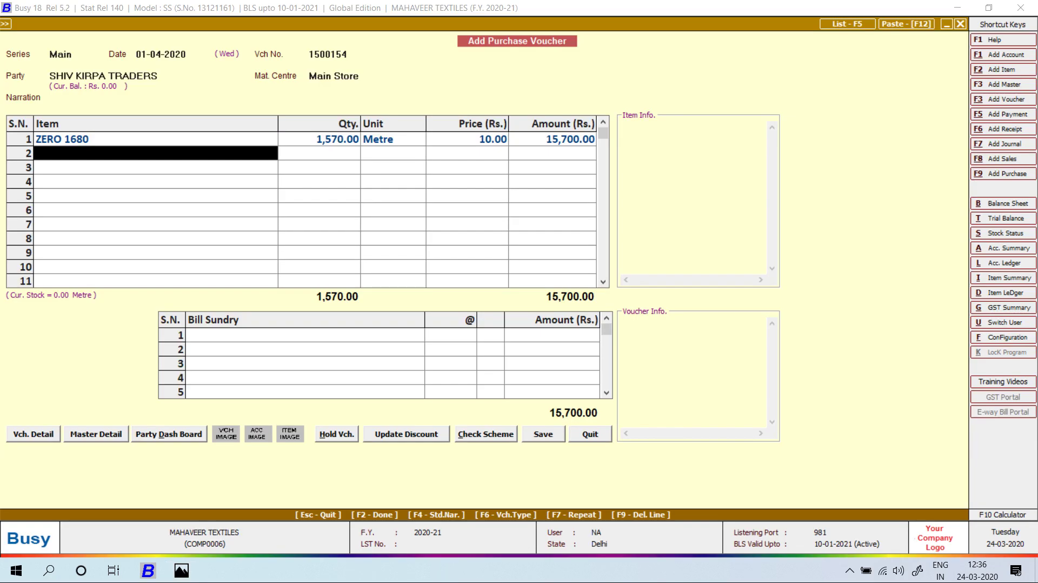
Start a new item master from the voucher and name it ZORE 1100, checking the name on the invoice in Photos.
key("alt+F2")
type("ZORE")
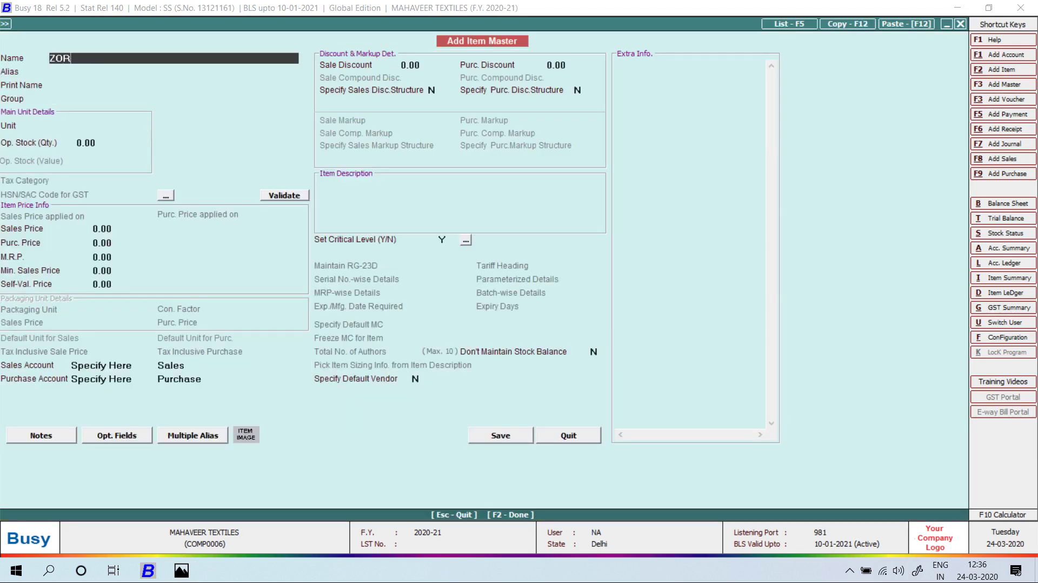
key("alt+Tab")
key("alt+Tab")
type("1100")
key("Return")
key("Return")
Assign ZORE 1100 to the MAX FABRIC group with Metre as its unit, leaving opening stock and sales price at zero.
key("Return")
type("ma")
key("Return")
type("m")
key("Return")
key("Return")
key("Return")
Check the rate of ZORE 1100 in Photos, set its purchase price to 20 in Busy, and save the item into the voucher.
key("alt+Tab")
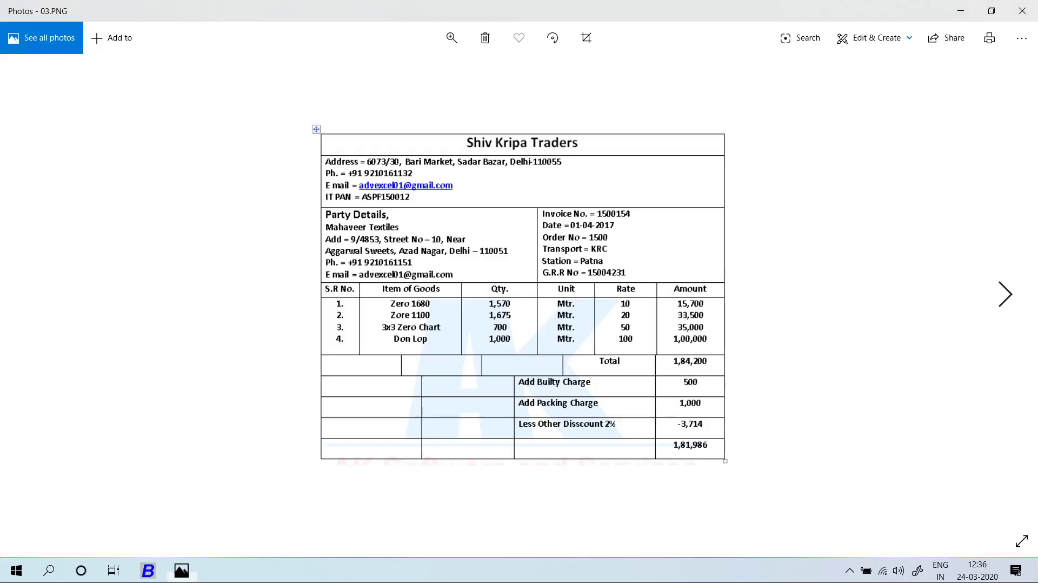
key("alt+Tab")
type("20")
key("Return")
key("F2")
key("Return")
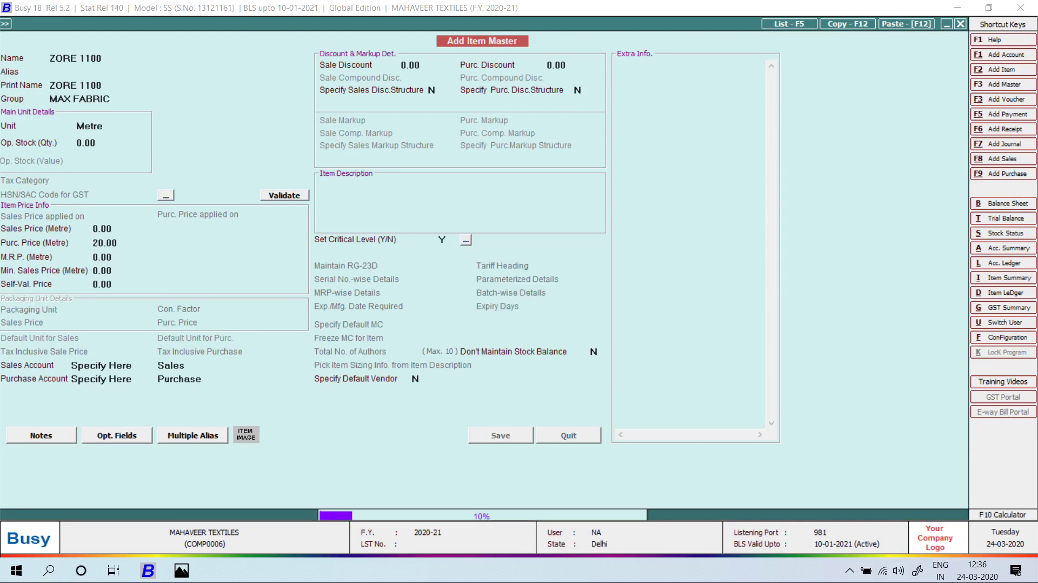
Enter a quantity of 1,675 for the ZORE 1100 line, as listed on the invoice in Photos.
key("alt+Tab")
key("alt+Tab")
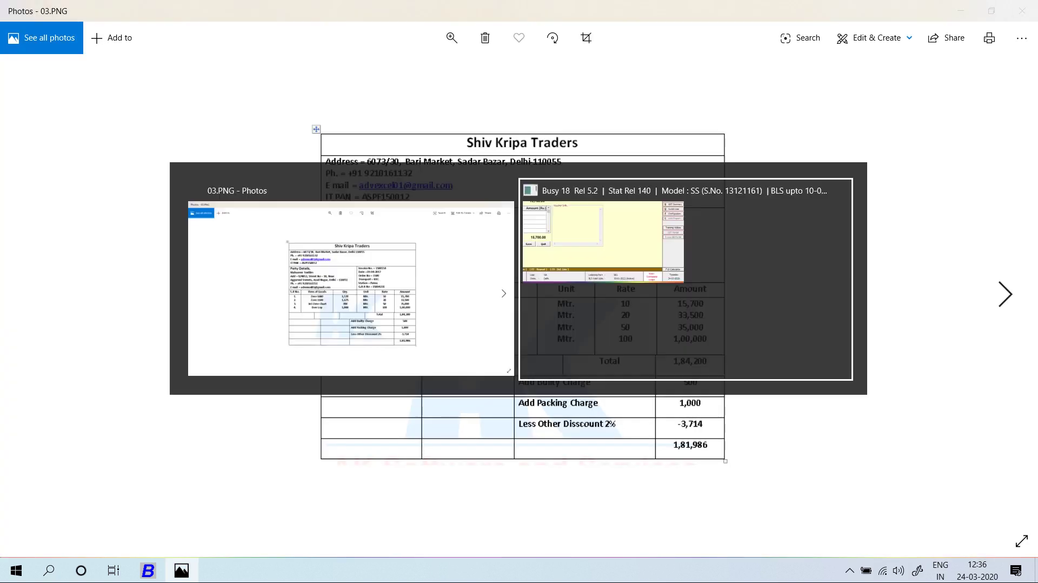
type("1675")
key("Return")
key("Return")
key("Return")
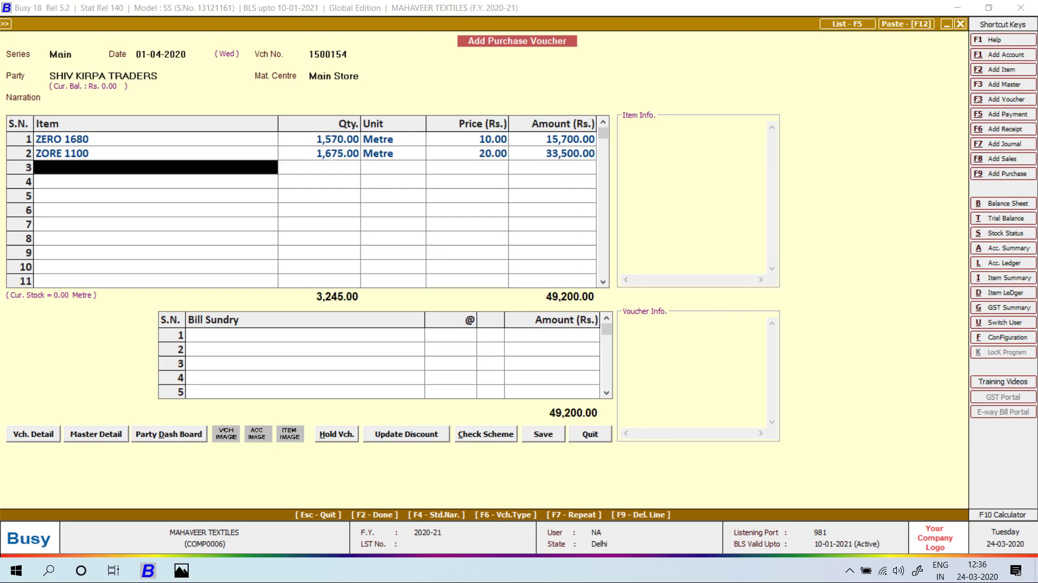
Start another item master in Busy named 3X3 ZERO CHART, following the invoice's third line in Photos.
key("alt+Tab")
key("alt+Tab")
key("F3")
type("3X3")
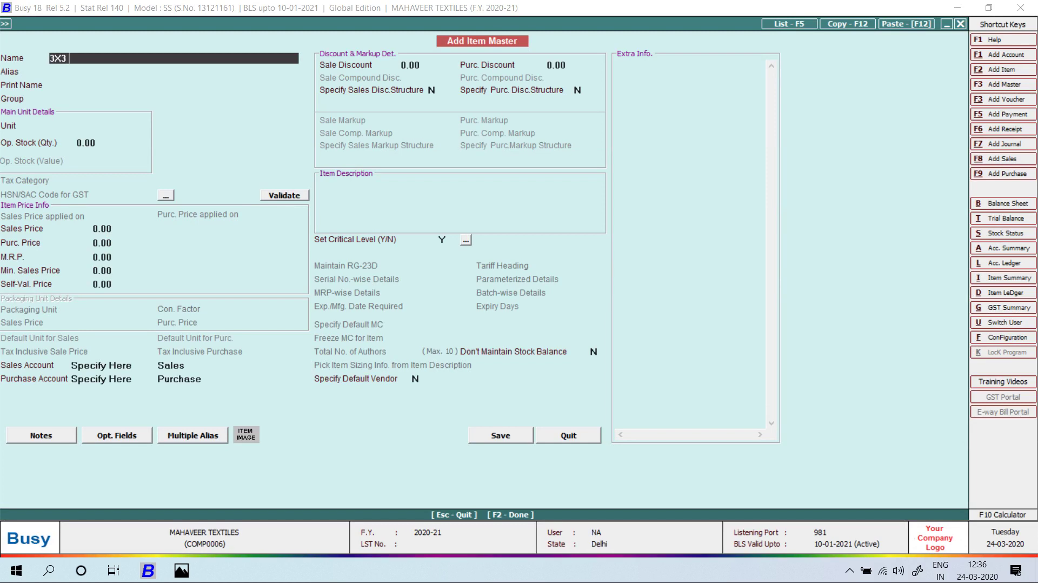
key("alt+Tab")
key("alt+Tab")
type("ZER C")
key("BackSpace")
key("BackSpace")
type("O CHE")
type("R")
key("BackSpace")
key("BackSpace")
type("ART")
key("Return")
key("Return")
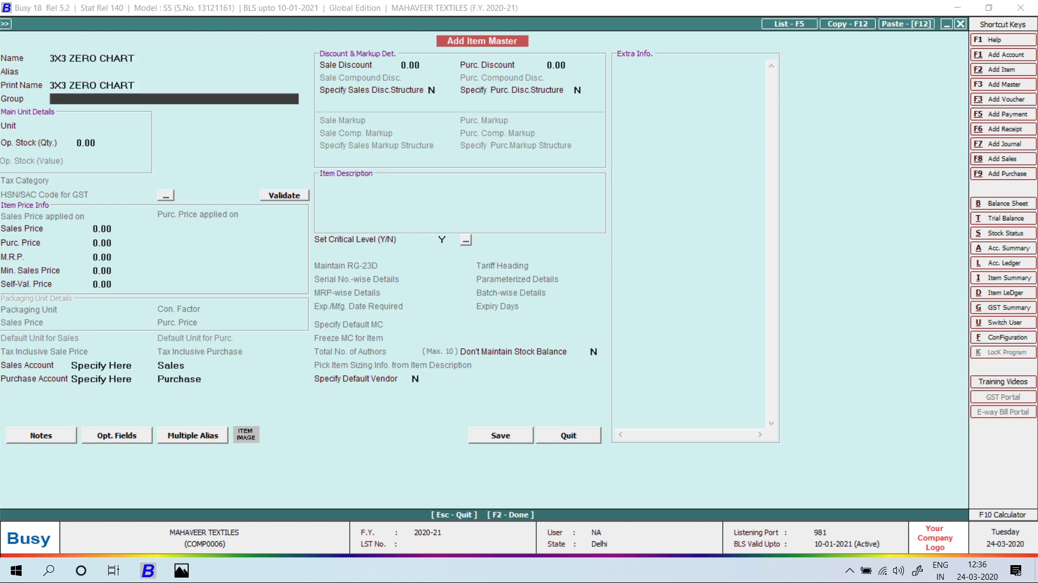
Assign 3X3 ZERO CHART to the MAX FABRIC group and set its unit to Metre.
type("m")
key("Return")
key("space")
key("Return")
key("Up")
type("m")
key("Return")
key("Up")
Check the rate of 3X3 ZERO CHART in Photos, set its purchase price to 50 in Busy, and save the item.
key("alt+Tab")
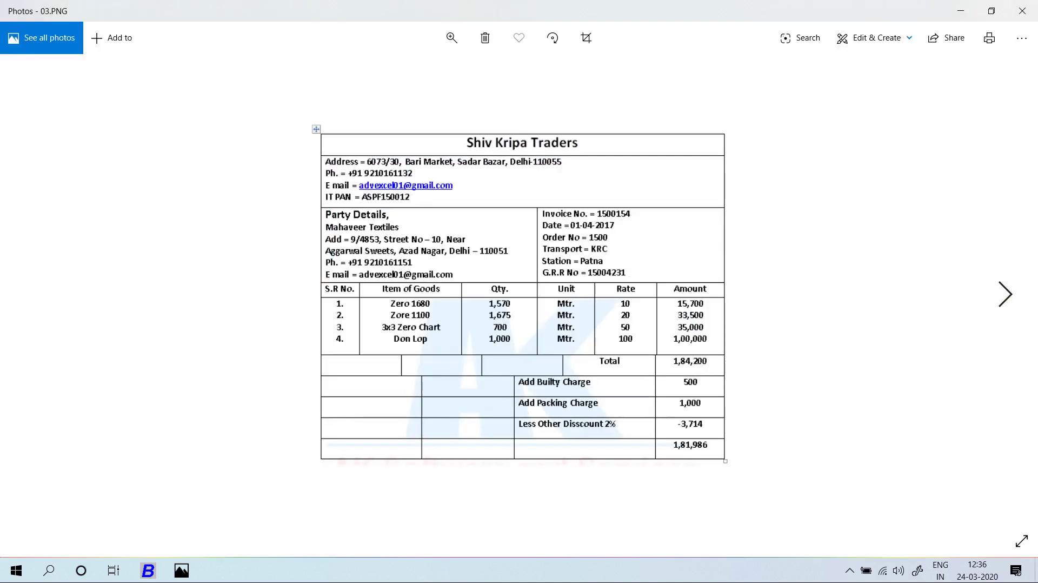
key("alt+Tab")
key("alt+Tab")
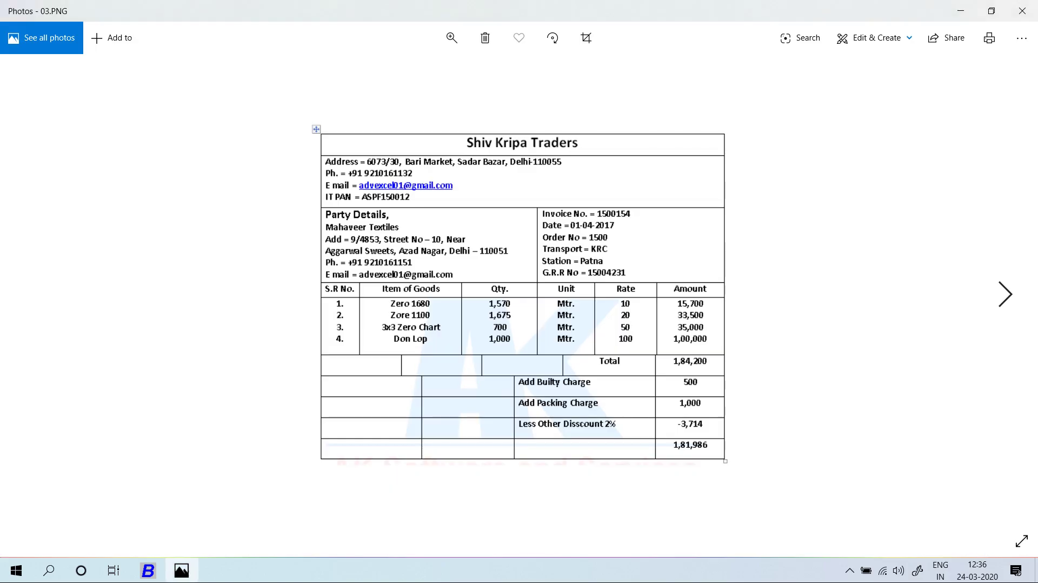
key("alt+Tab")
type("50")
key("Return")
key("F2")
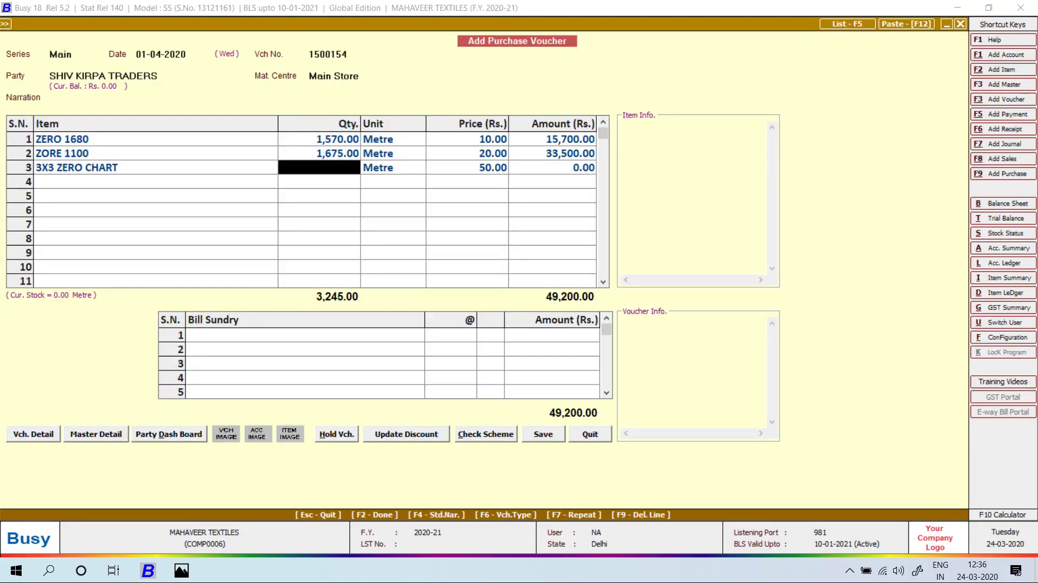
Enter a quantity of 700 for the 3X3 ZERO CHART line from the invoice in Photos.
key("alt+Tab")
key("alt+Tab")
type("700")
key("Return")
key("Return")
key("Return")
key("Return")
Check the invoice's fourth item in Photos and create an item master in Busy named DONLOP.
key("alt+Tab")
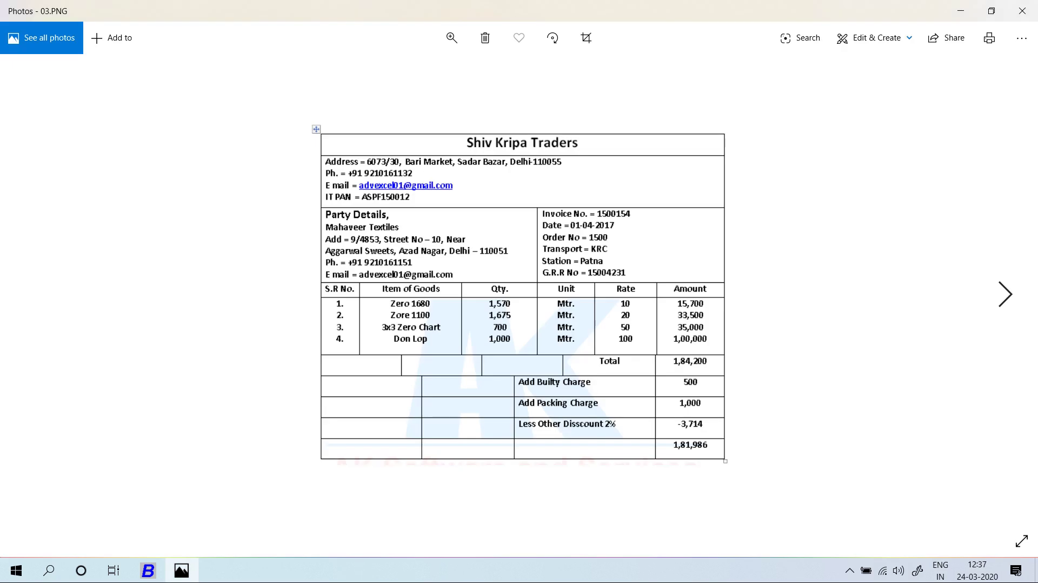
key("alt+Tab")
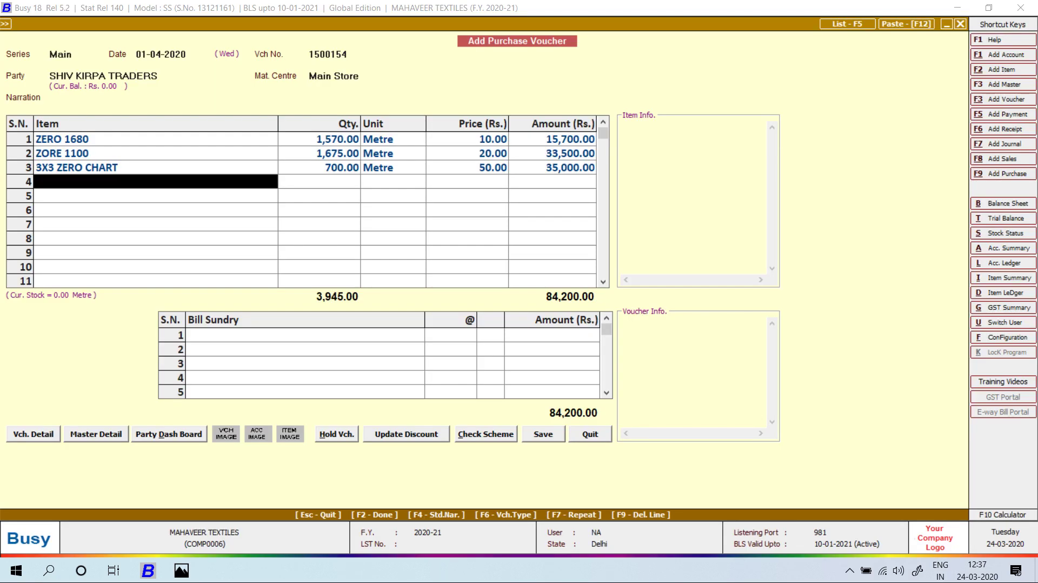
key("F2")
type("DO")
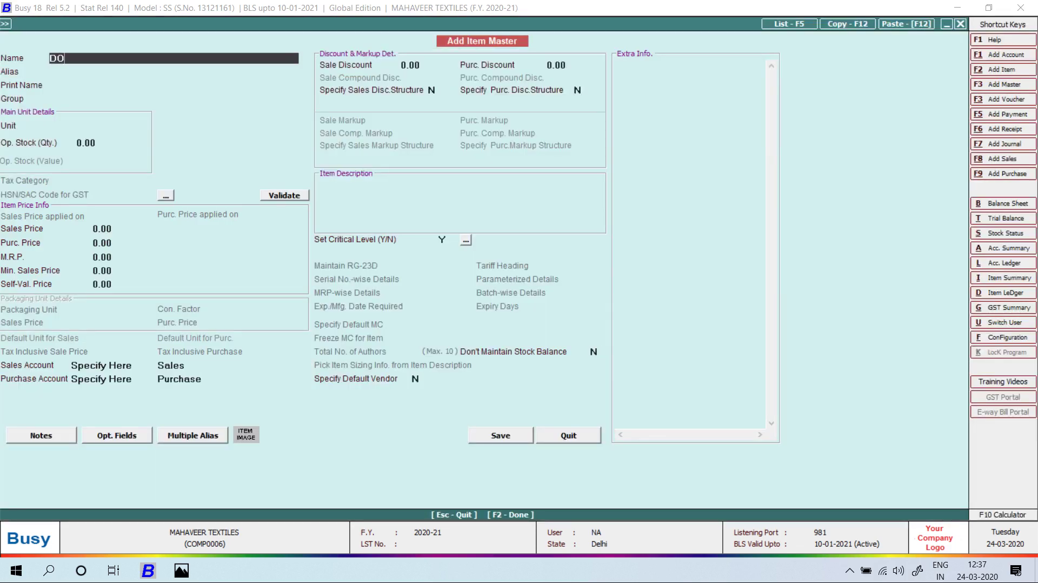
type("NUN")
key("alt+Tab")
key("alt+Tab")
key("BackSpace")
key("BackSpace")
type("LOP")
key("Return")
key("Return")
Assign DONLOP to the MAX FABRIC group with Metre as its unit, leaving opening stock and sales price at zero.
type("M")
key("Return")
type("ME")
key("Return")
key("Return")
key("Return")
Check the rate of DONLOP in Photos, set its purchase price to 100 in Busy, and save the item.
key("alt+Tab")
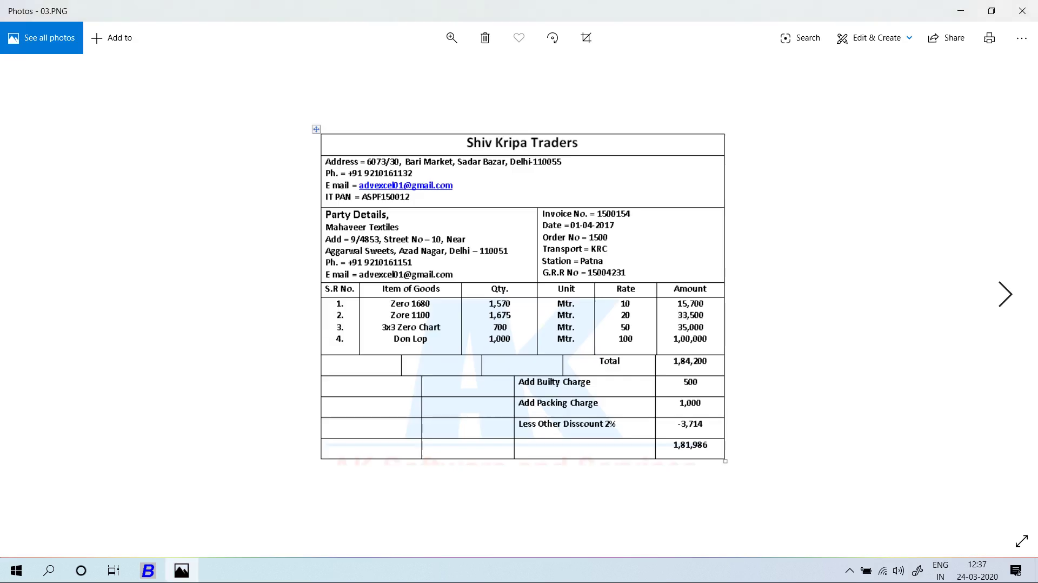
key("alt+Tab")
type("100")
key("Return")
key("ctrl+a")
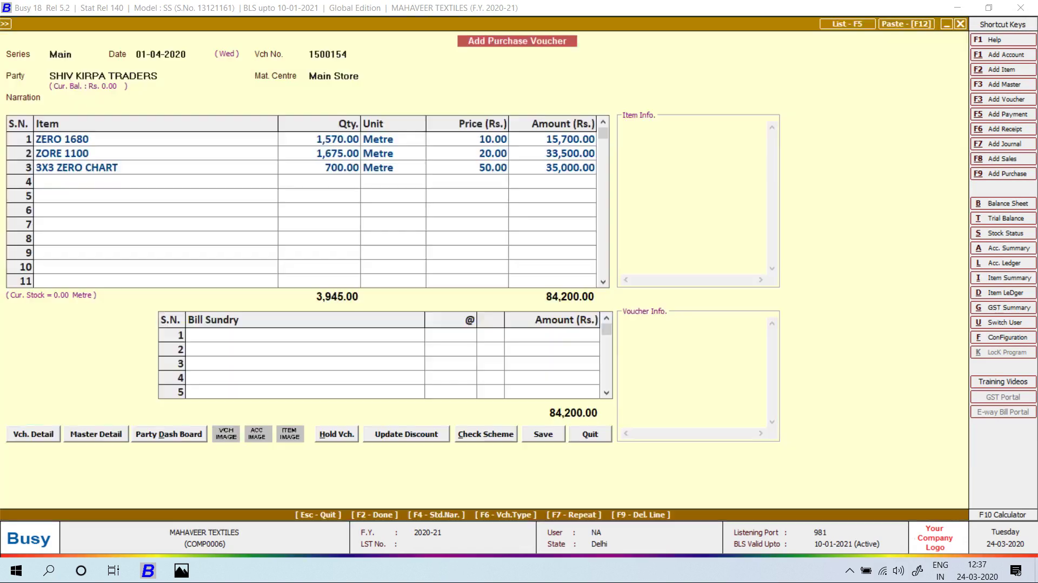
Enter a quantity of 1,000 for the DONLOP line from the invoice and move on to the bill sundry section.
key("alt+Tab")
key("alt+Tab")
type("1000")
key("Return")
key("Return")
key("Return")
key("Return")
key("Return")
Check the extra charges on the invoice in Photos and start a bill sundry master in Busy named BULITY CHARGE.
key("alt+Tab")
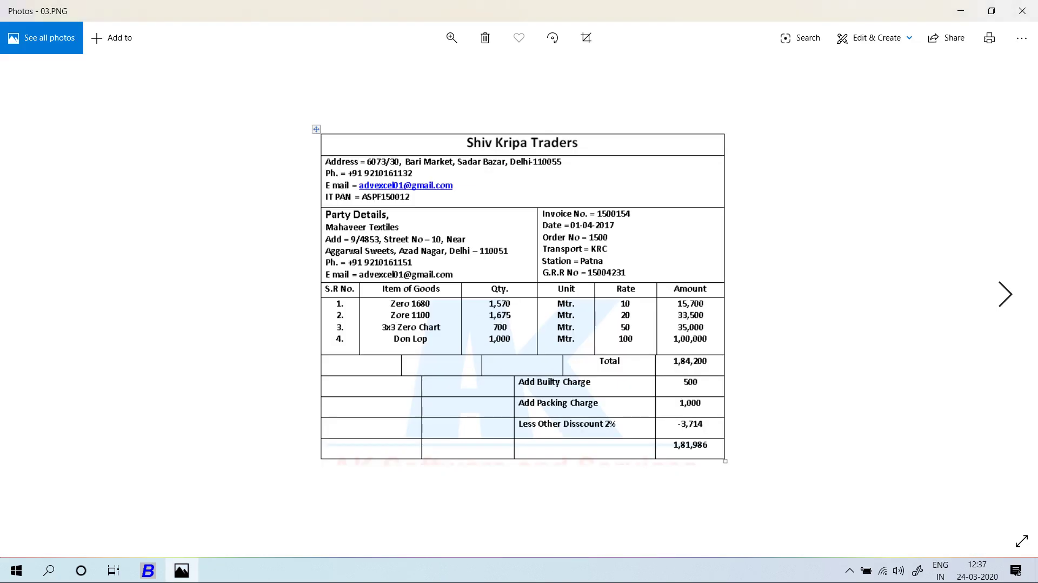
key("alt+Tab")
key("alt+Tab")
key("alt+Tab")
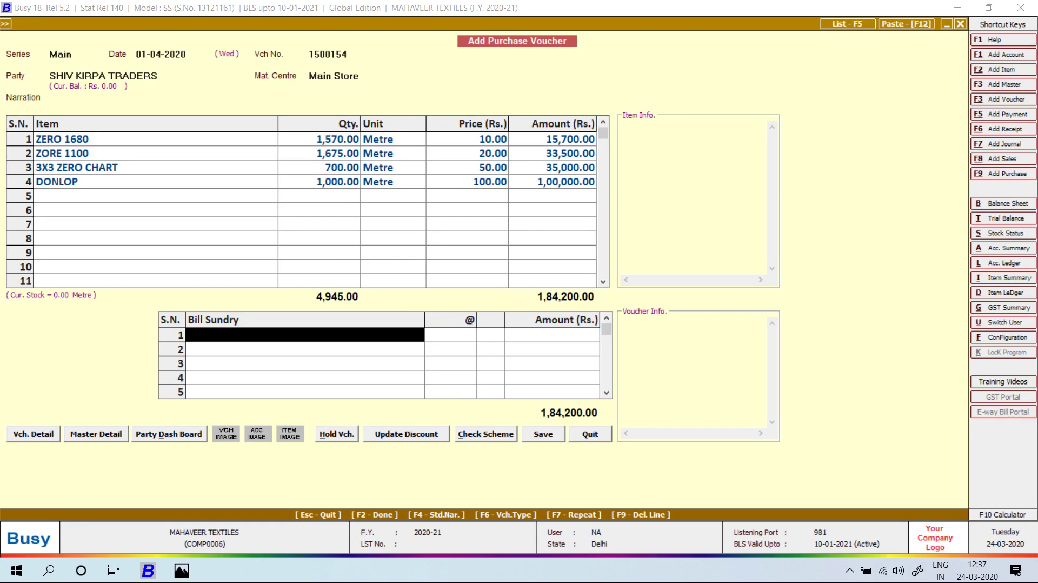
key("F3")
type("BU")
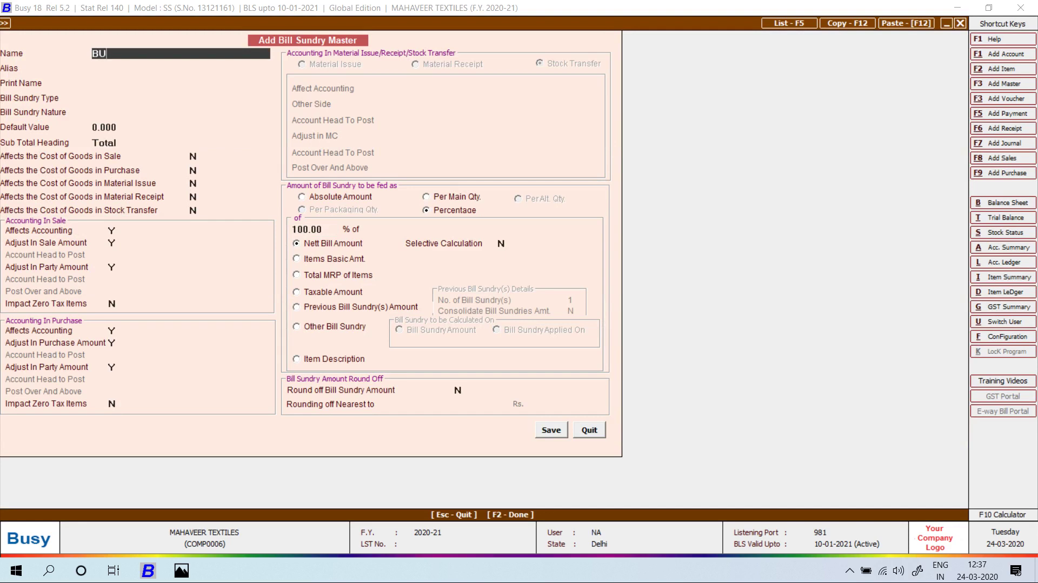
type("LITY CHARGE")
key("Return")
Define BULITY CHARGE as Additive with nature Others and make it affect the cost of goods in purchase.
key("Return")
key("Return")
key("Return")
key("alt+Tab")
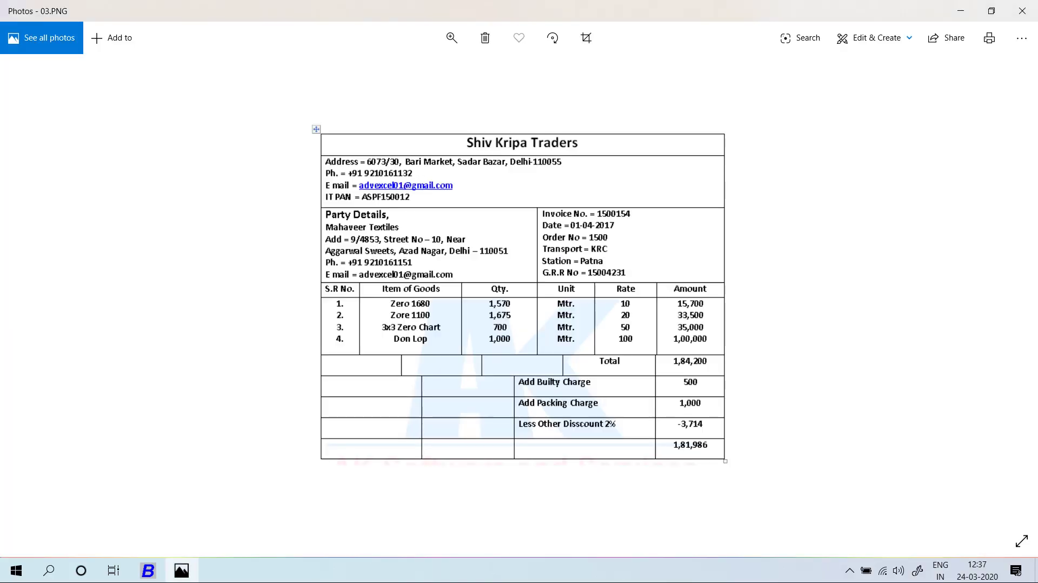
key("alt+Tab")
key("Return")
key("Return")
key("Return")
key("Return")
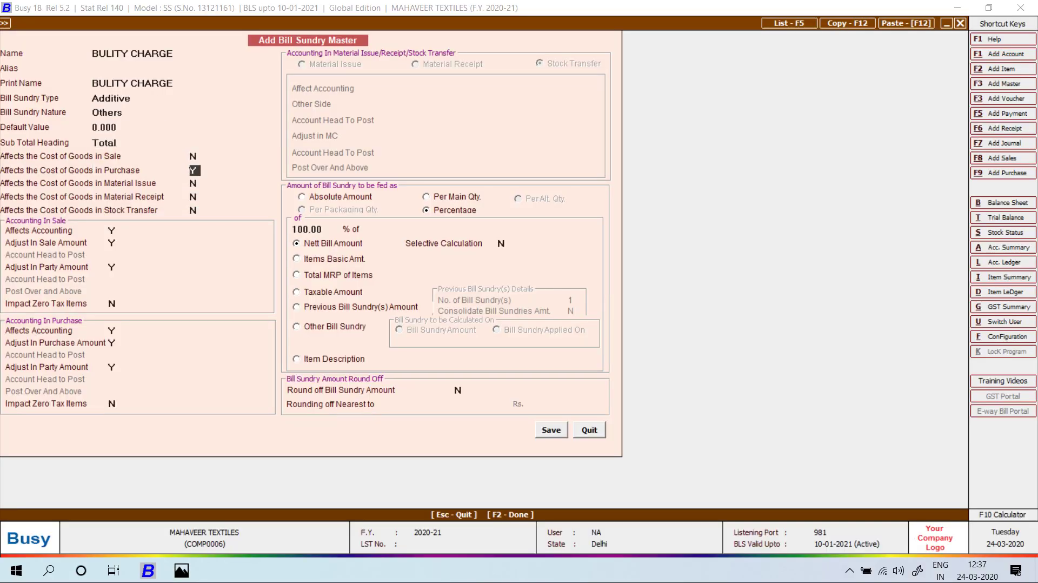
Have BULITY CHARGE fed as an absolute amount, save it, and enter 500 for it from the invoice.
left_click(302, 197)
key("F2")
key("Return")
type("5")
key("alt+Tab")
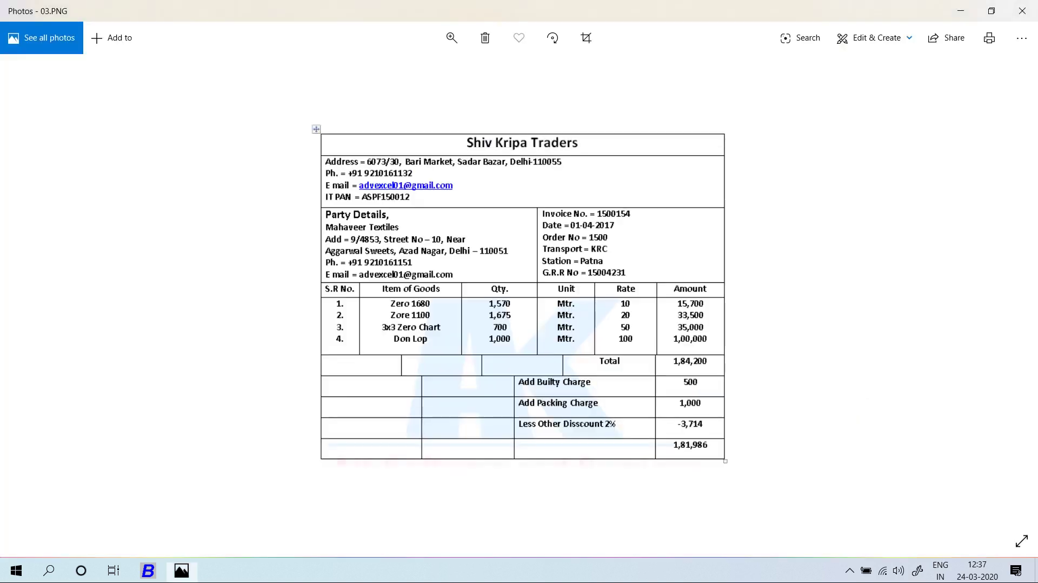
key("alt+Tab")
type("00")
key("Return")
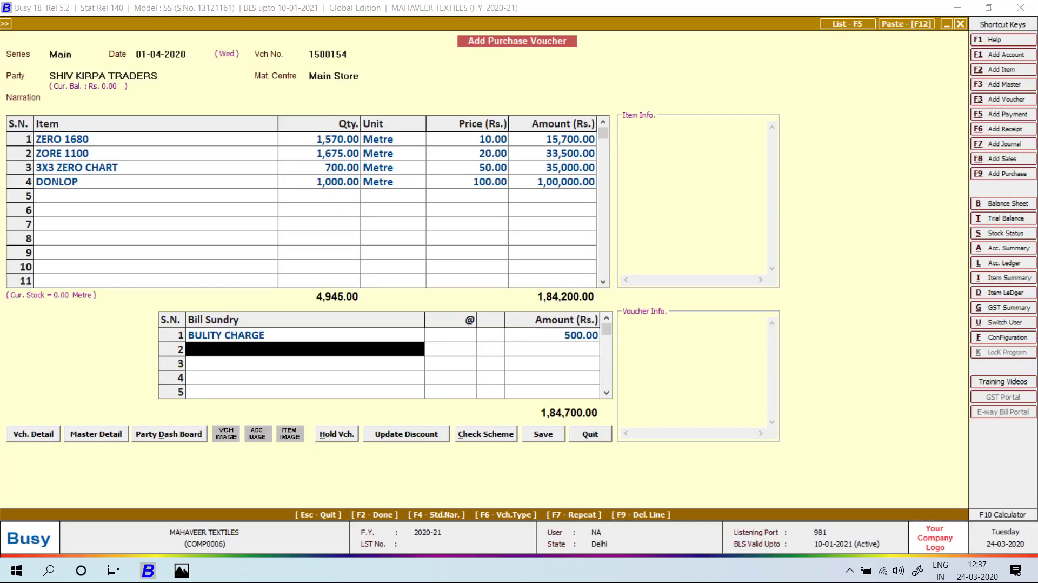
Add the existing PACKING CHARGE bill sundry with an amount of 1,000, as shown on the invoice in Photos.
type("PAC")
key("Return")
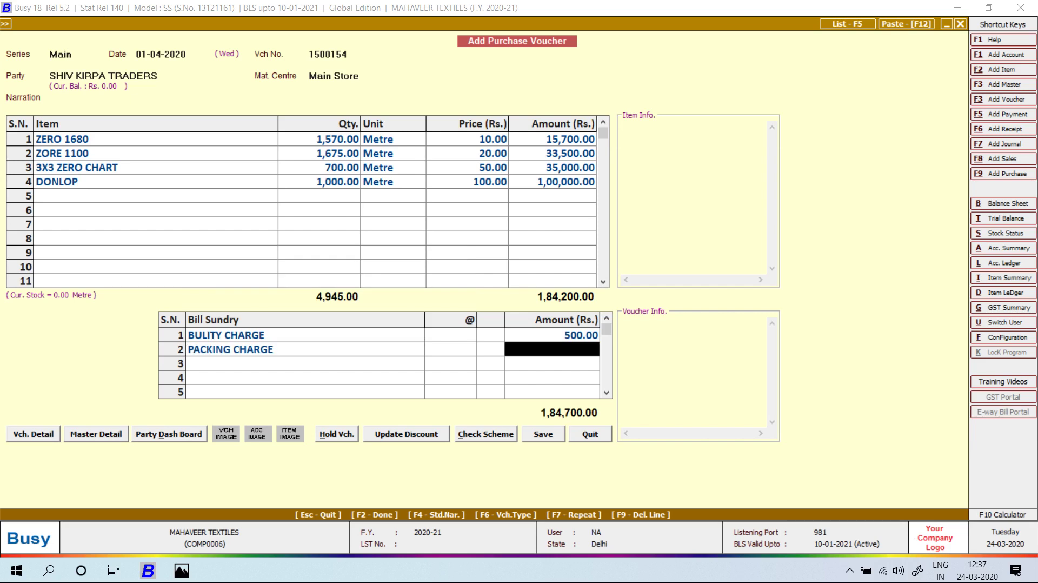
key("alt+Tab")
key("alt+Tab")
type("1000")
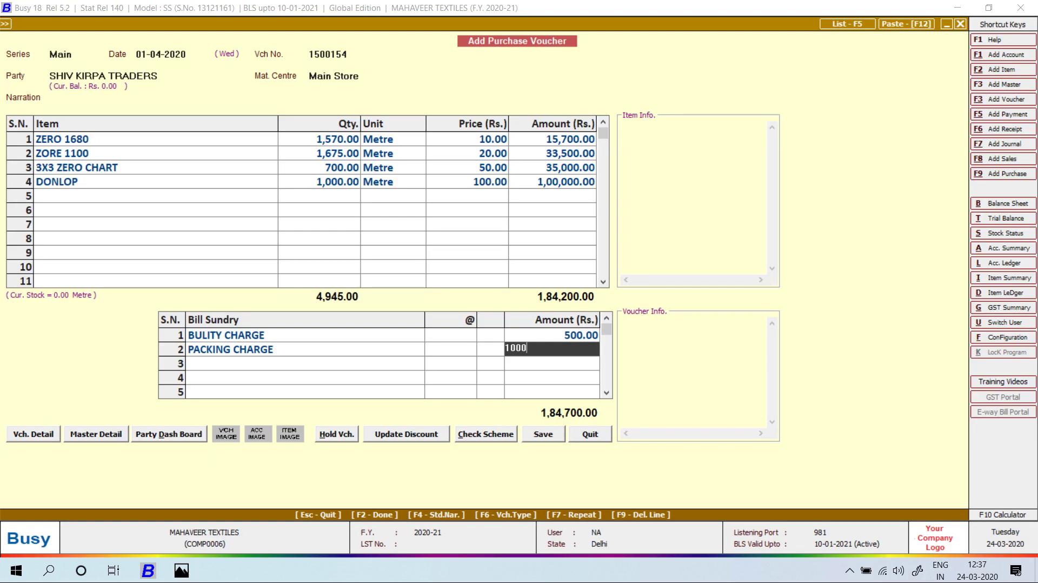
key("Return")
Add the Discount bill sundry at 2% and compare the voucher's discount and total with the invoice in Photos.
type("Dis")
key("Return")
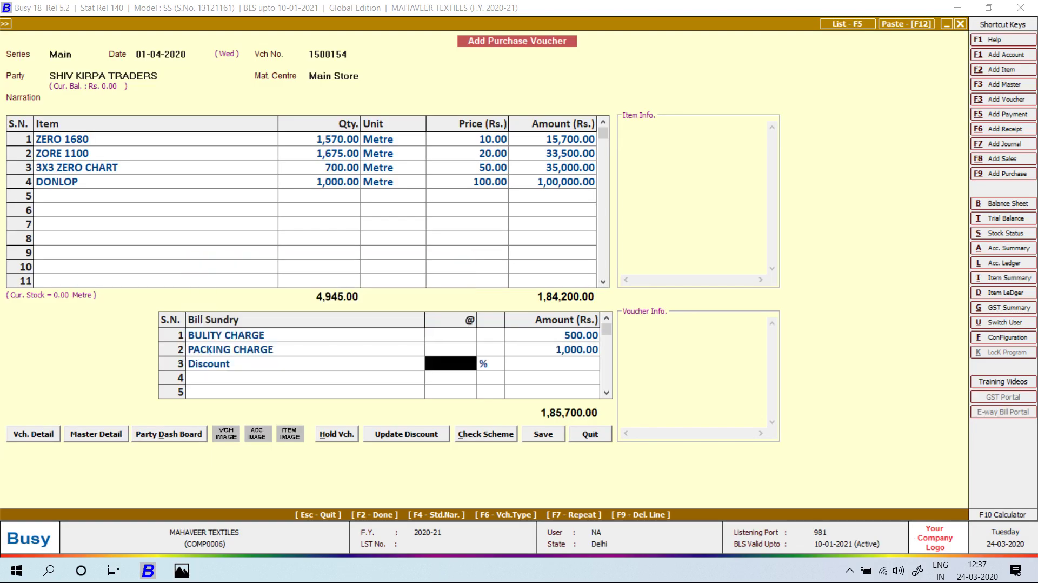
type("2")
key("Return")
key("alt+Tab")
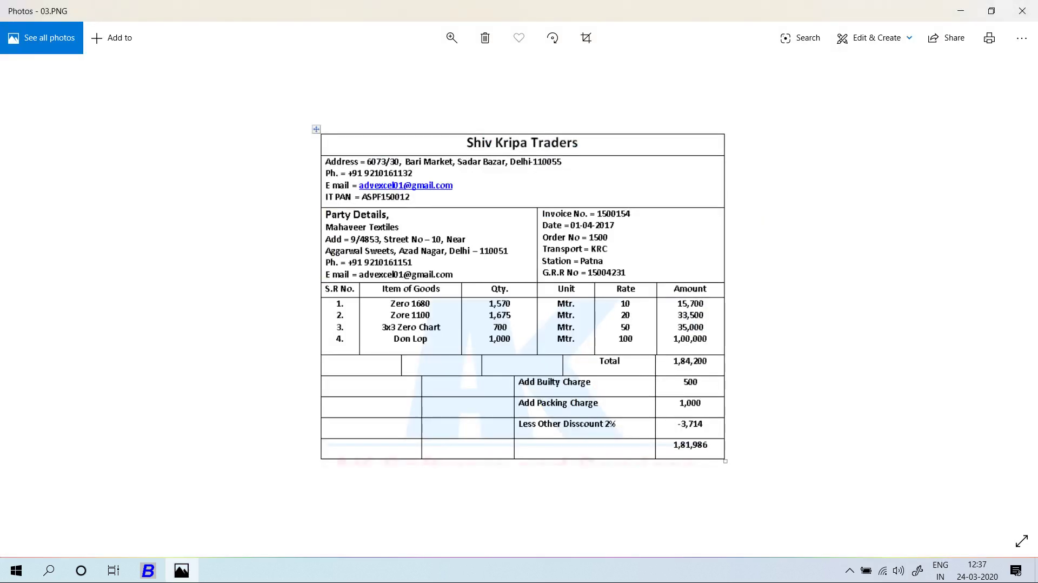
key("alt+Tab")
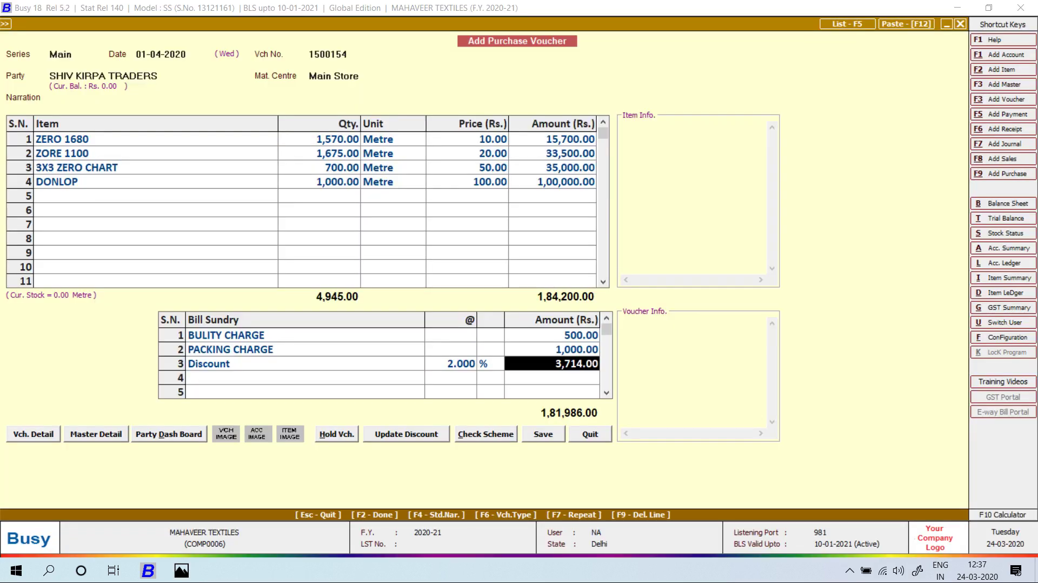
Save the voucher with blank transport details and display the next invoice, Shiv Shakti Traders Company, in Photos.
key("F2")
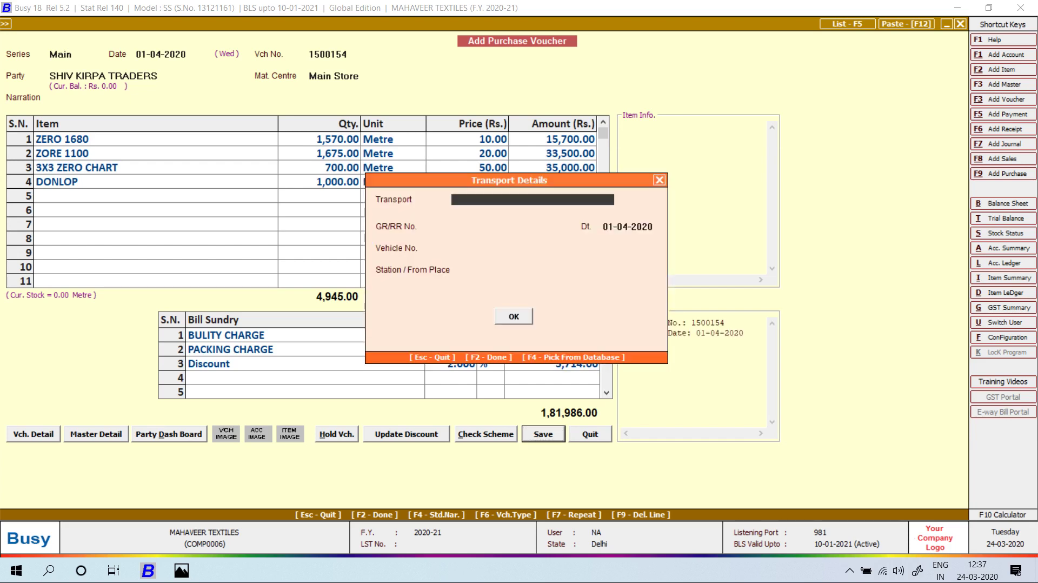
key("F2")
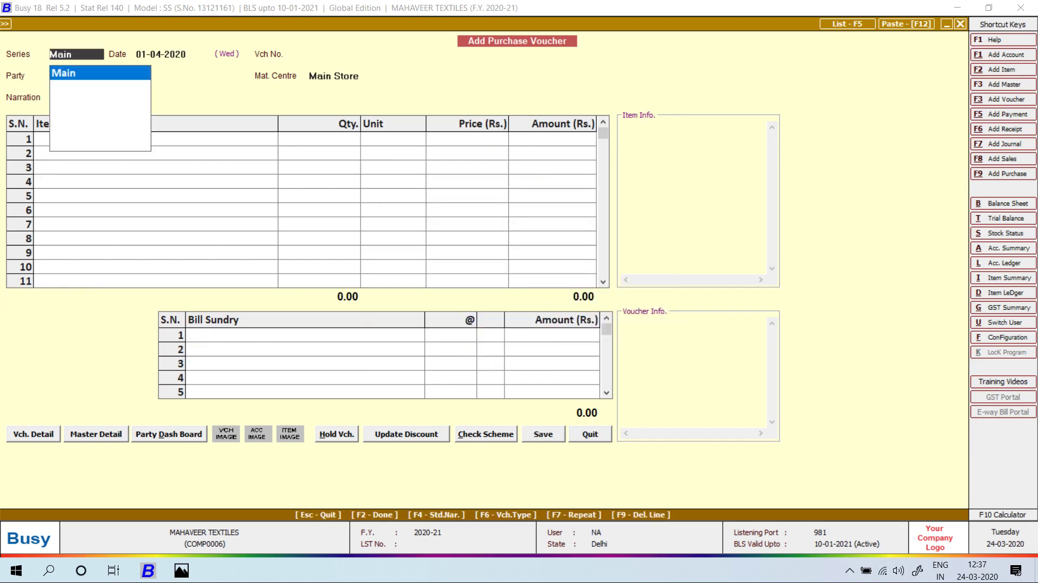
key("alt+Tab")
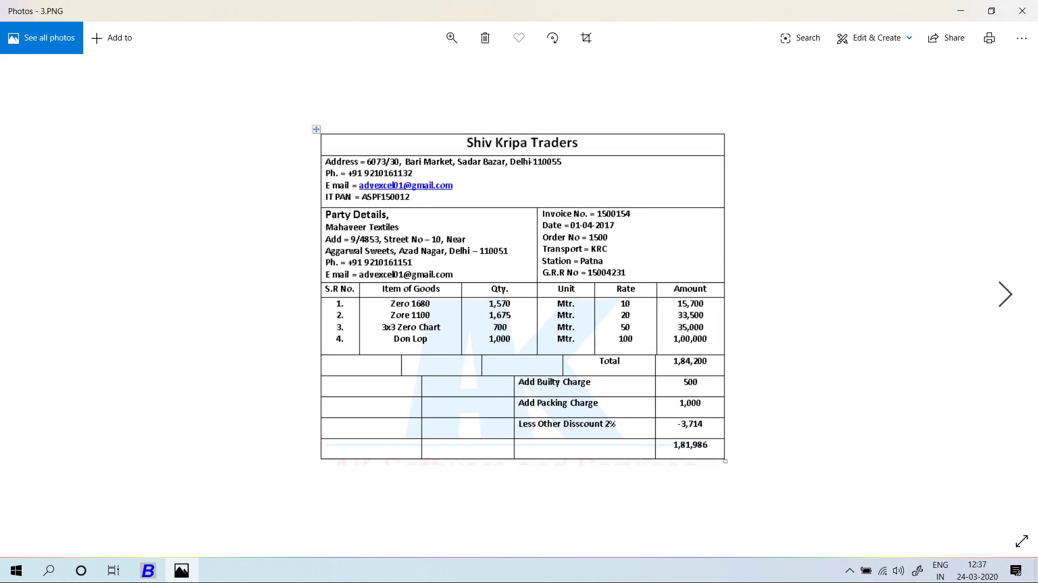
key("Right")
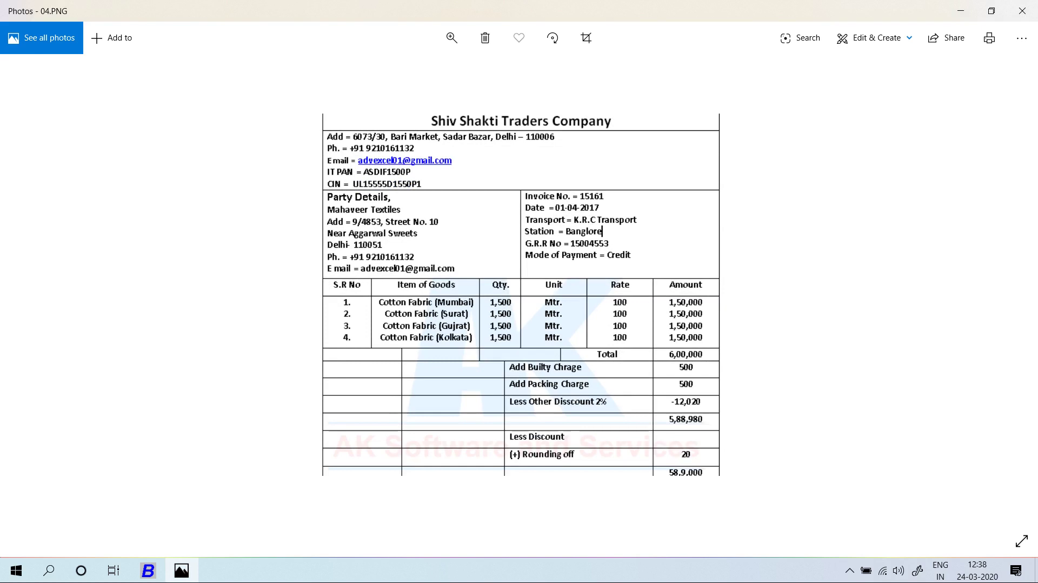
Begin the next purchase voucher in Busy with series Main, date 01-04-2020 and voucher number 15161 from the invoice.
key("alt+Tab")
key("Return")
key("alt+Tab")
key("alt+Tab")
key("Return")
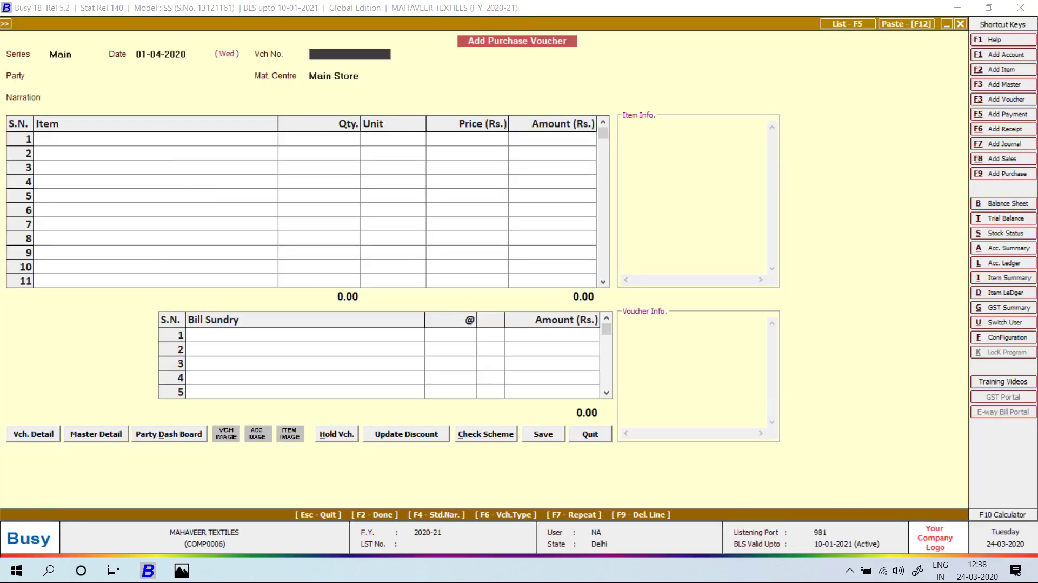
key("alt+Tab")
key("alt+Tab")
type("15")
key("alt+Tab")
key("alt+Tab")
type("161")
key("Return")
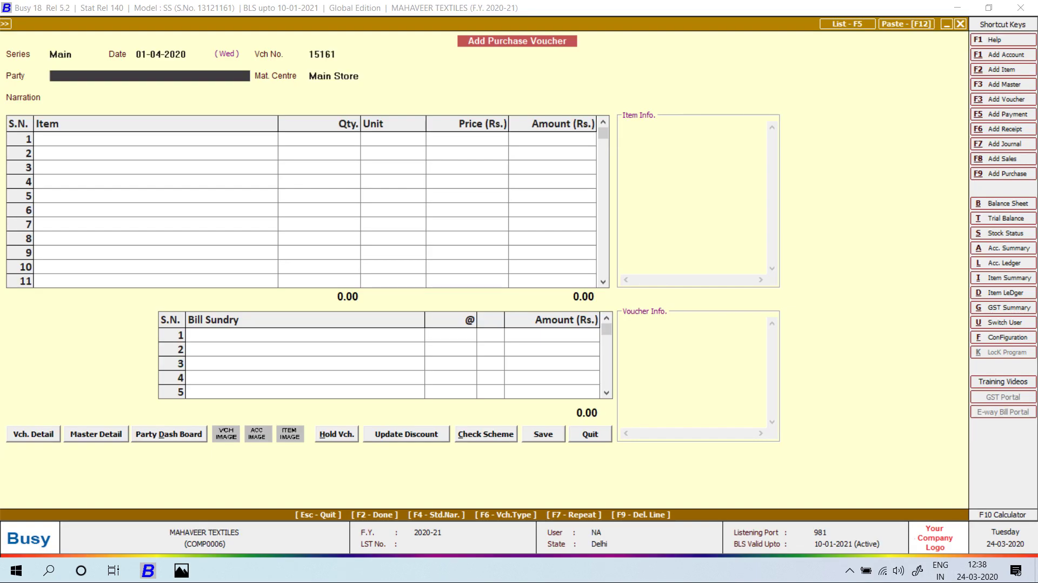
Start a new party account named SHIV SHAKTI TRADERS, checking the supplier's name on the invoice in Photos.
key("alt+Tab")
key("alt+Tab")
key("F3")
type("SHIV")
key("alt+Tab")
key("alt+Tab")
type("SHAKTI TRA")
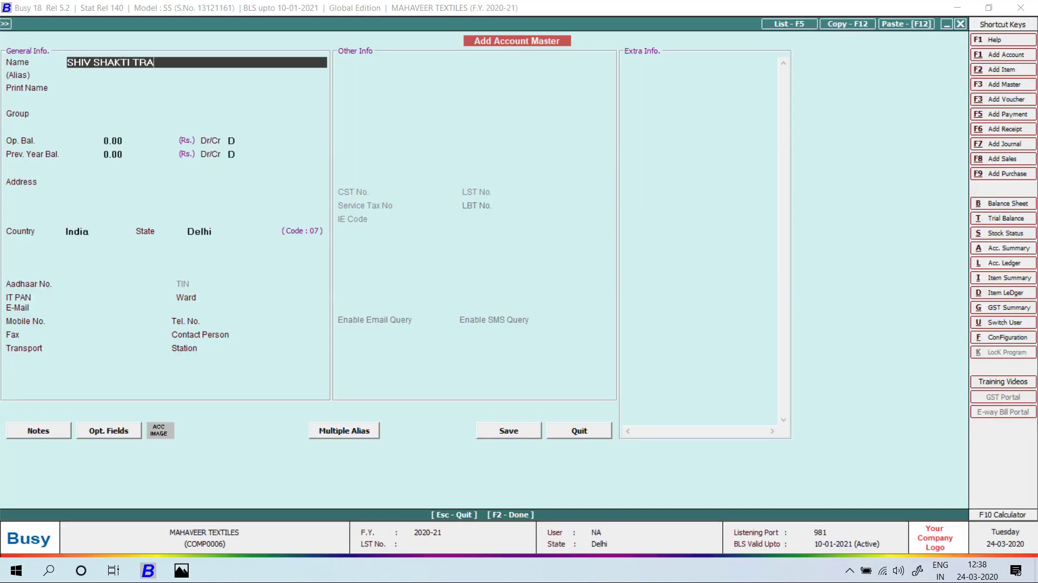
type("DERS")
key("Return")
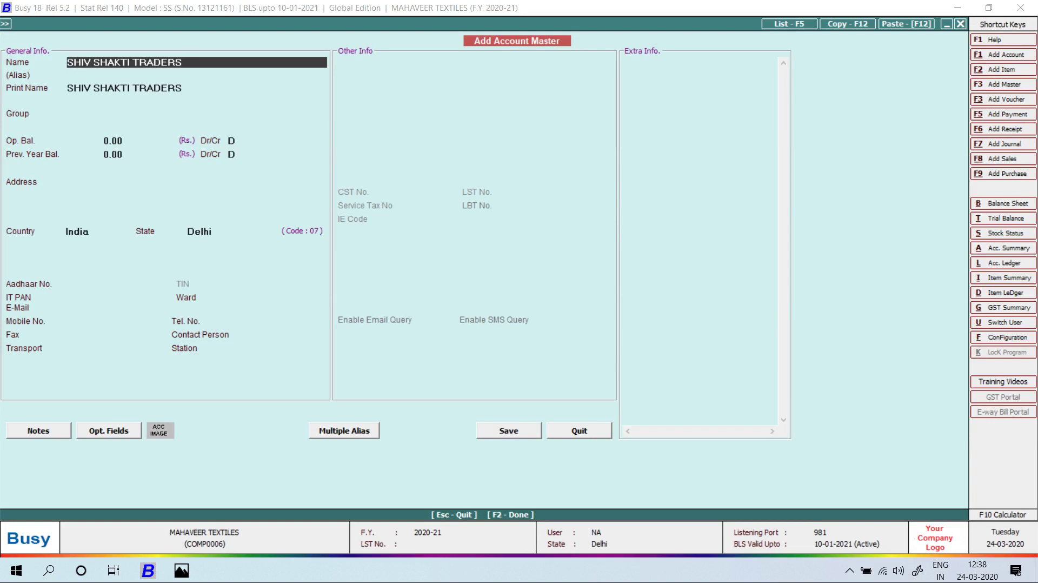
Complete the party account's name as SHIV SHAKTI TRADERS COMPANY from the invoice and assign it to the Sundry Creditors group.
key("alt+Tab")
key("alt+Tab")
type("COMPANY")
key("Return")
key("Return")
type("SUN")
key("Return")
Set Maintain Bill By Bill Balancing to N, leave the other account details at their defaults and save the party account into the voucher.
key("Return")
key("Return")
key("Return")
key("Return")
key("Return")
key("Return")
key("Return")
key("Return")
key("Return")
key("Return")
key("Return")
key("Return")
key("Return")
key("Return")
key("Return")
key("Return")
key("Return")
key("Return")
key("Return")
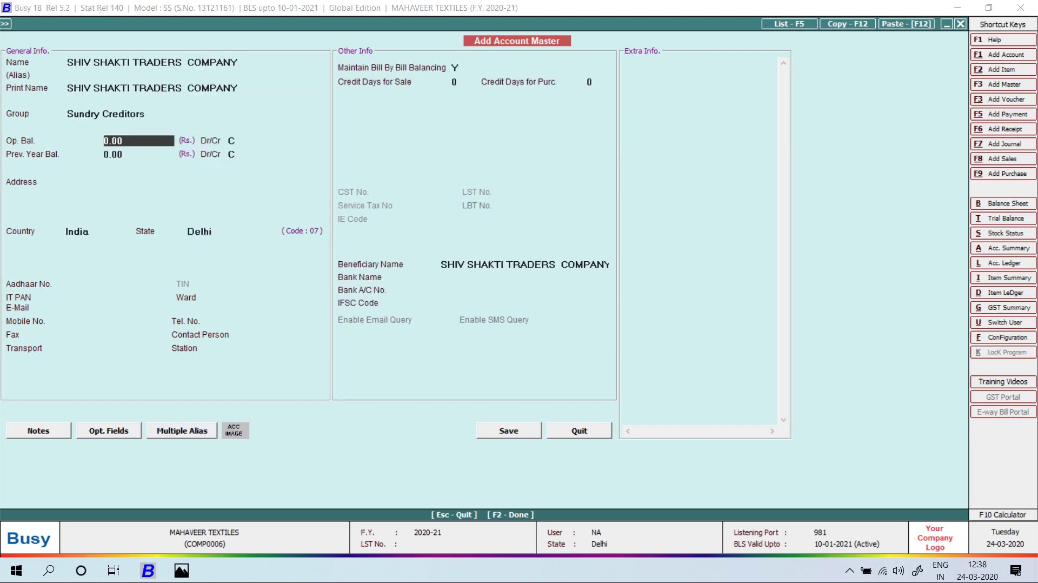
type("N")
key("Return")
key("Return")
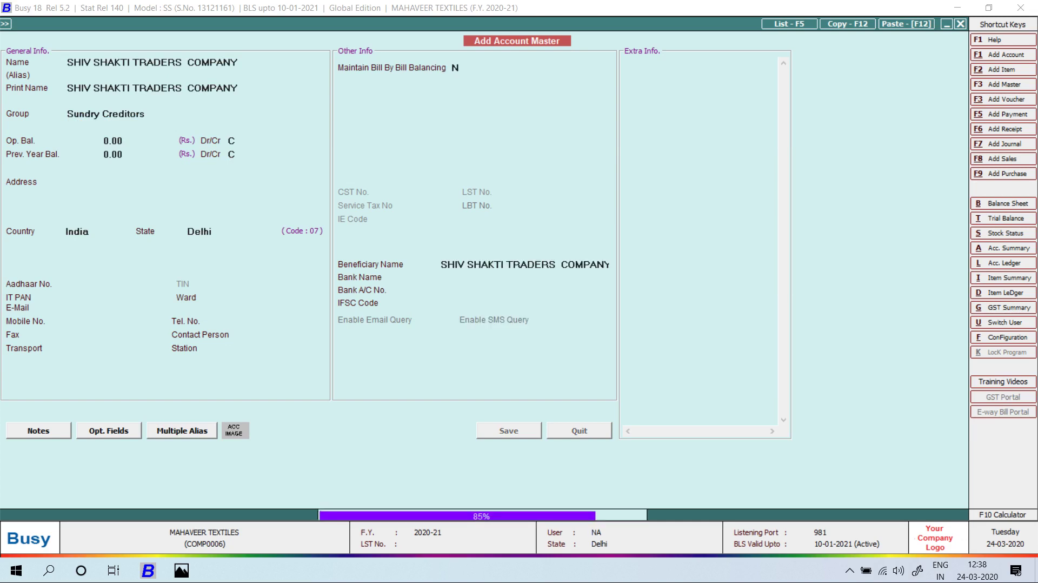
key("Return")
key("Return")
key("Return")
Check the invoice's items in Photos and start a new item in Busy named COTTON FABRIC (MUMBAI) in the Cotton Fabric group.
key("alt+Tab")
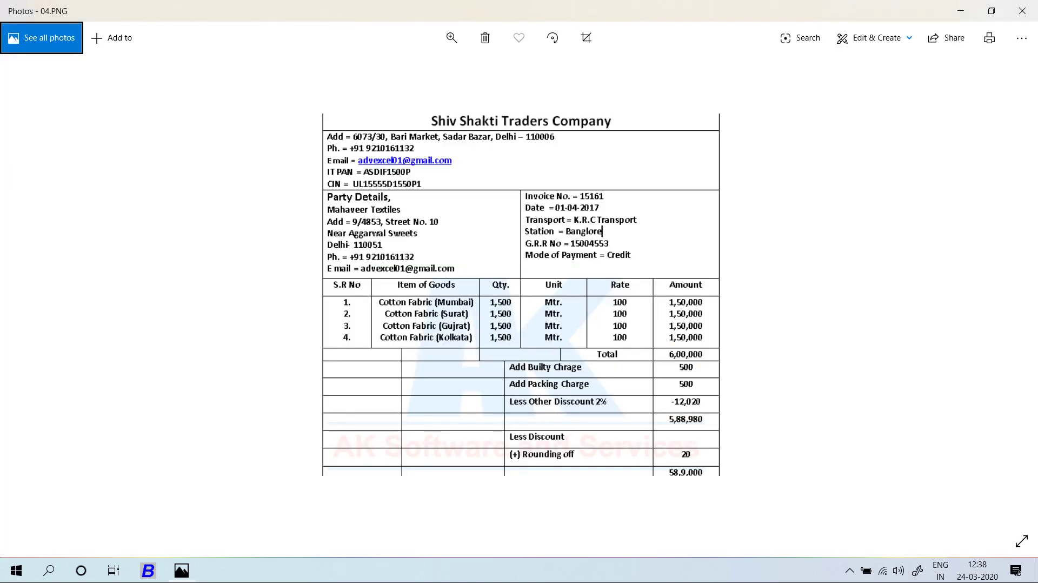
key("alt+Tab")
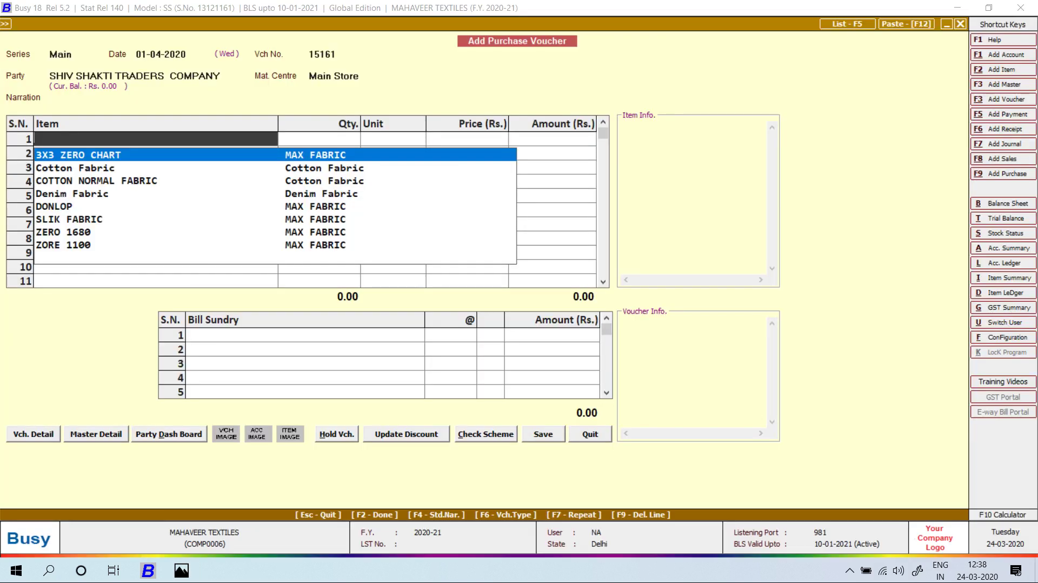
key("F2")
type("COTTON FAB")
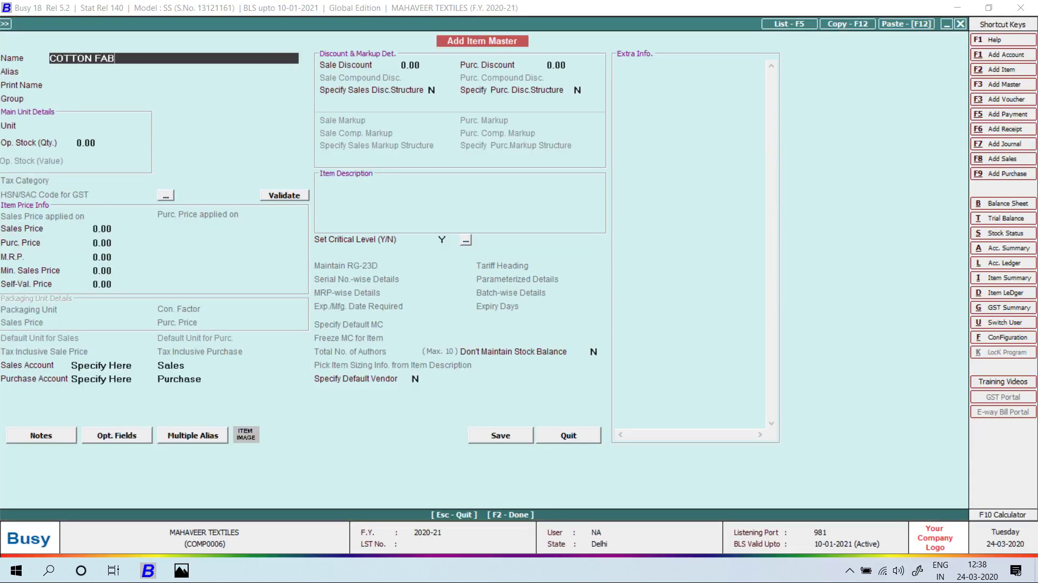
type("RIC (MUMBAI")
key("Return")
key("Return")
type("N")
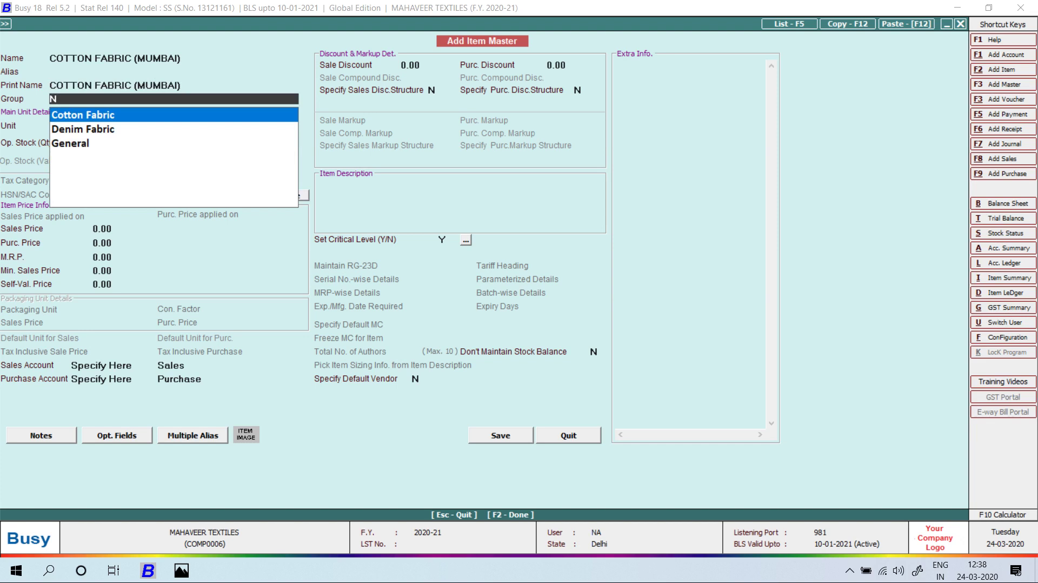
key("Return")
Set the new item's unit to Metre and its purchase price to 100, and save the item.
type("M")
key("Return")
key("Return")
key("Return")
type("100")
key("Return")
key("F2")
Enter COTTON FABRIC (MUMBAI) on voucher line 1 with the invoice quantity of 1,500 metres at price 100.
key("Return")
key("alt+Tab")
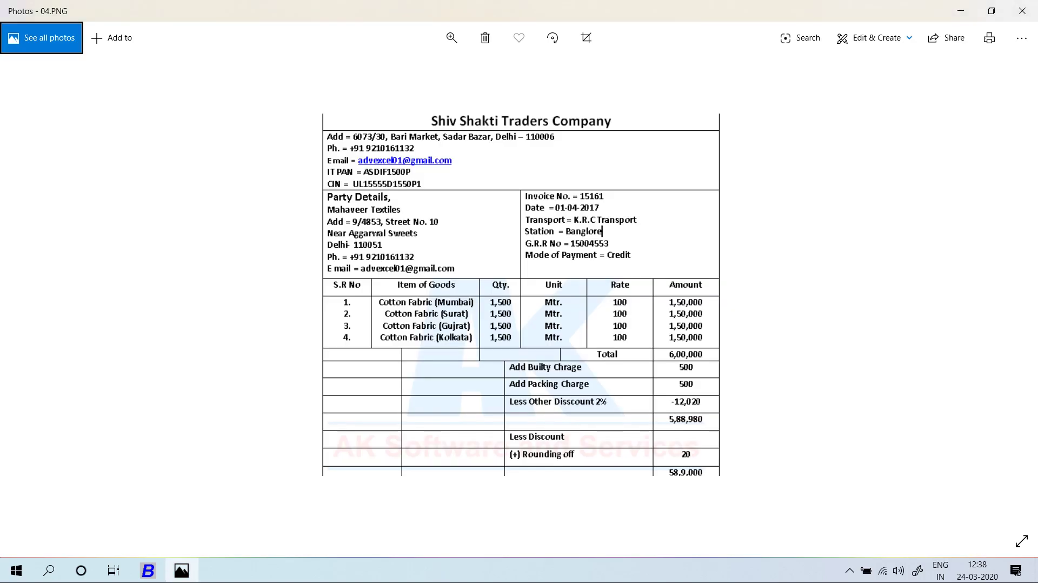
key("alt+Tab")
type("1500")
key("Return")
key("Return")
key("Return")
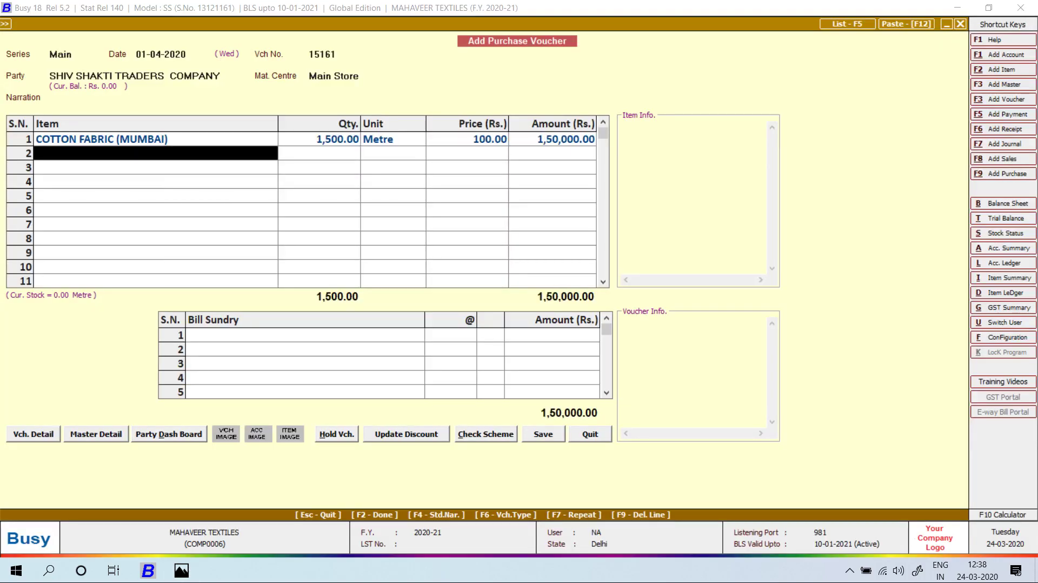
Pick COTTON FABRIC (MUMBAI) on voucher line 2, open its item master for modification and start a copy of it.
key("alt+Tab")
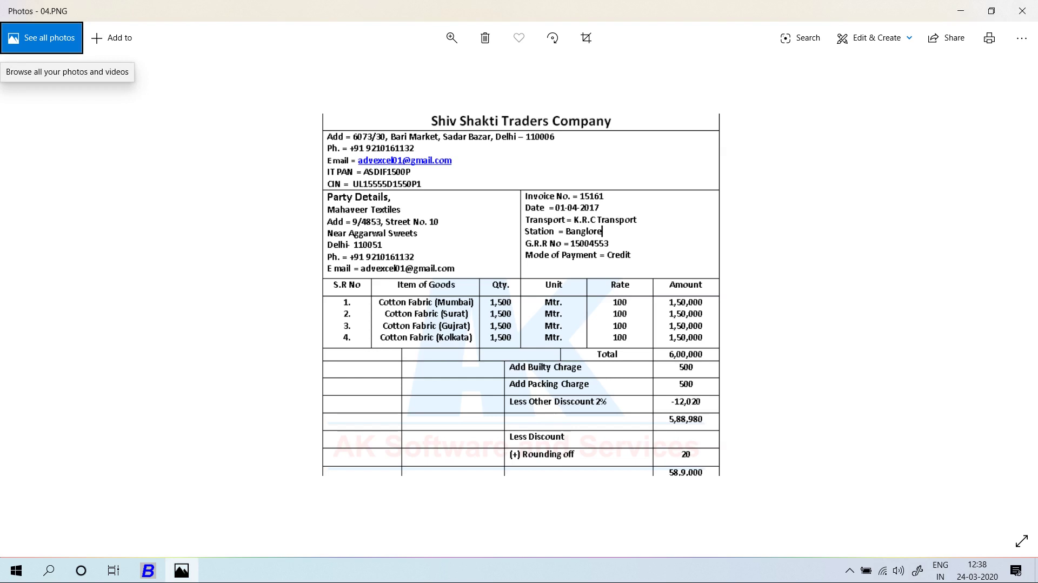
key("alt+Tab")
type("c")
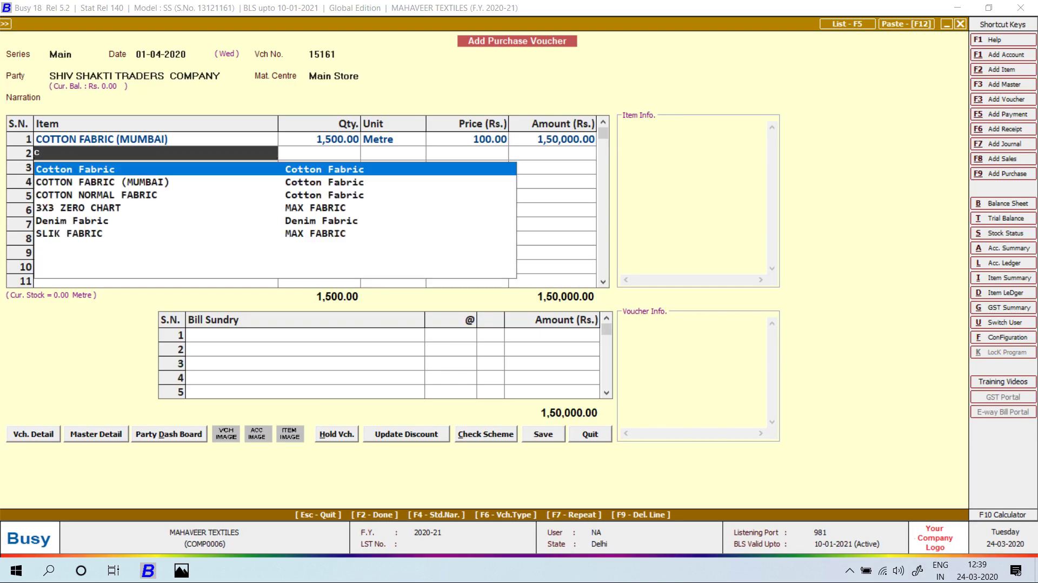
key("Return")
key("Left")
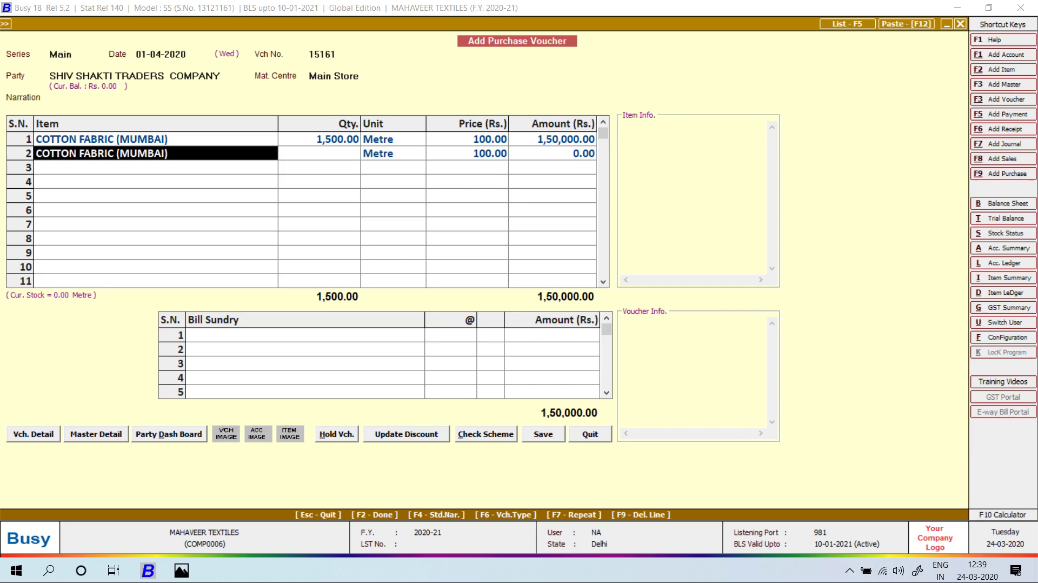
key("alt+m")
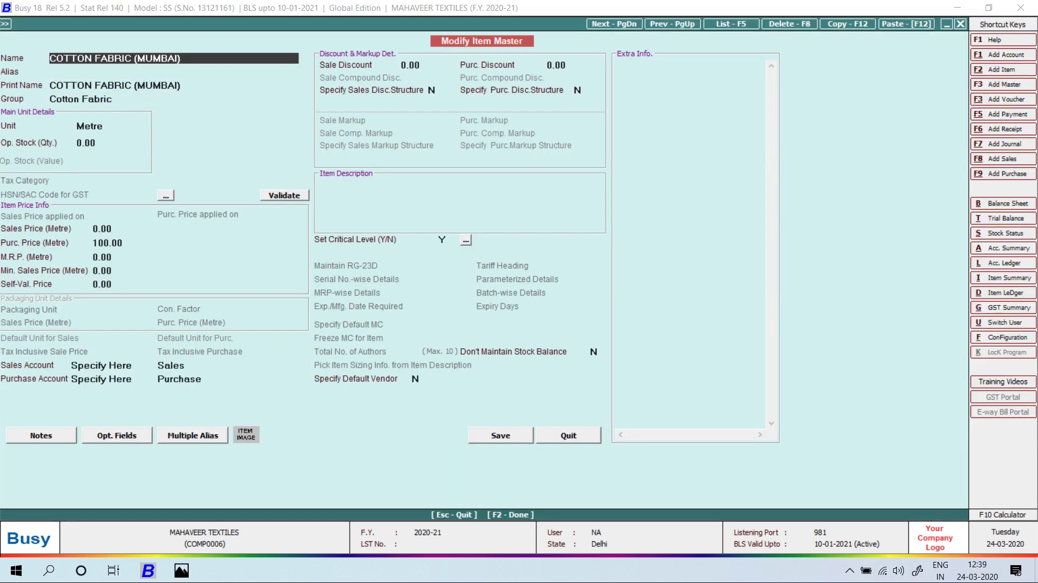
key("F12")
key("Return")
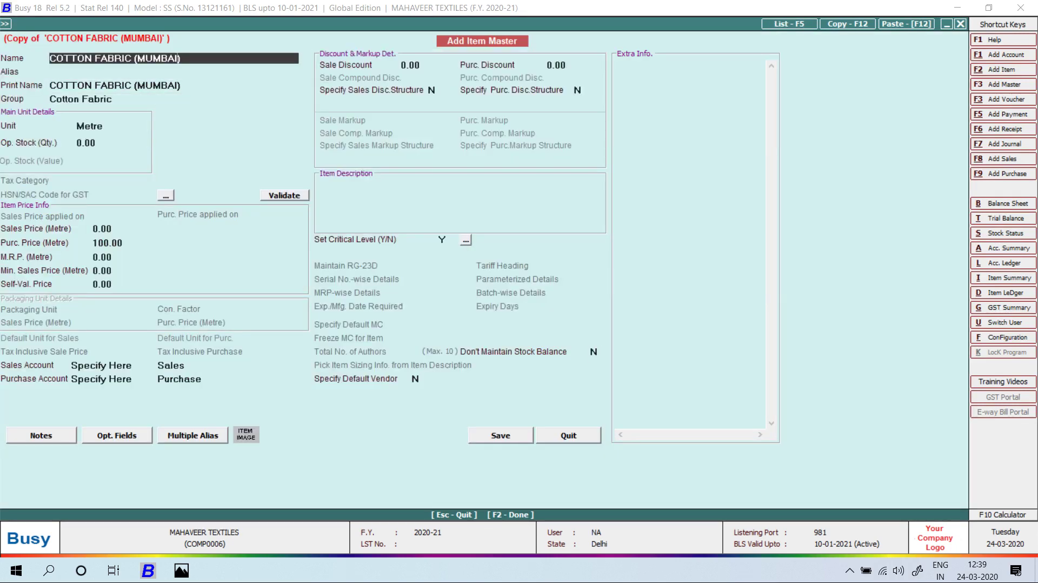
Name the copied item COTTON FABRIC (SURAT), checking the name on the invoice in Photos, and save it.
key("BackSpace")
key("BackSpace")
key("BackSpace")
key("BackSpace")
key("BackSpace")
key("BackSpace")
key("alt+Tab")
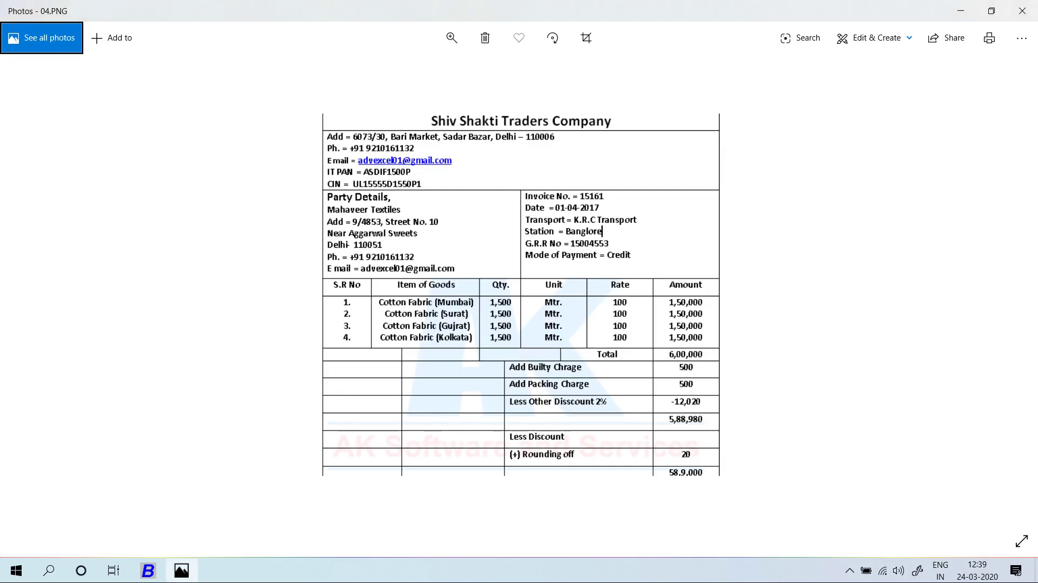
key("alt+Tab")
type("SURAT)")
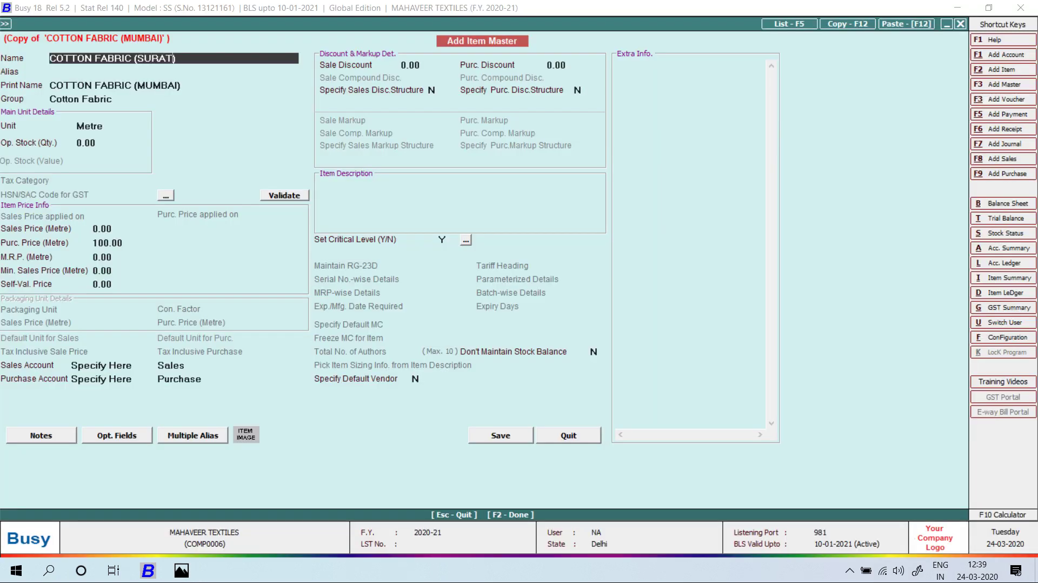
key("Return")
key("F2")
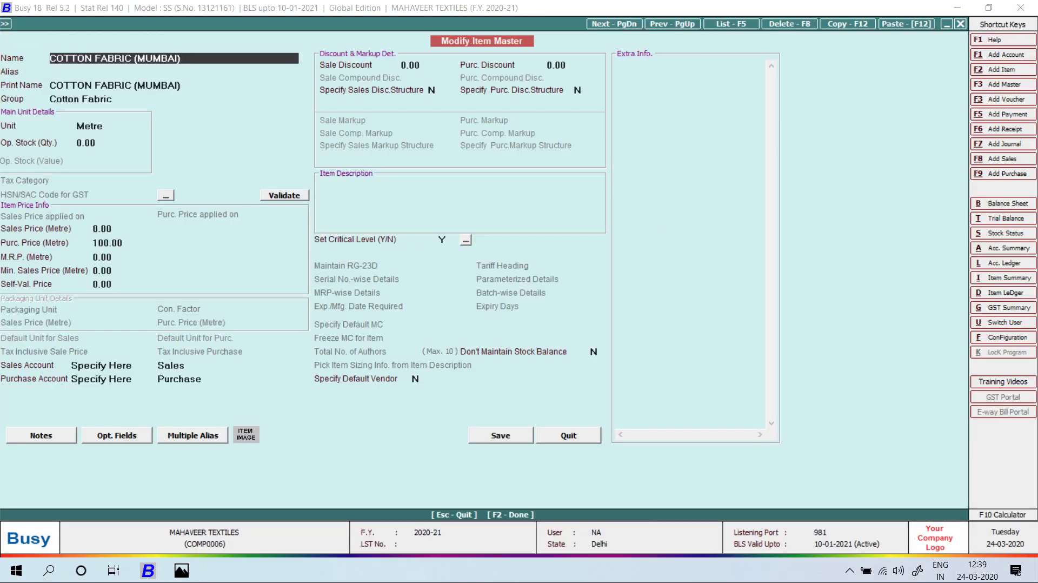
Copy the Mumbai fabric item again, name the copy COTTON FABRIC (GUJRAT) after checking the invoice, and save it.
key("F12")
key("Return")
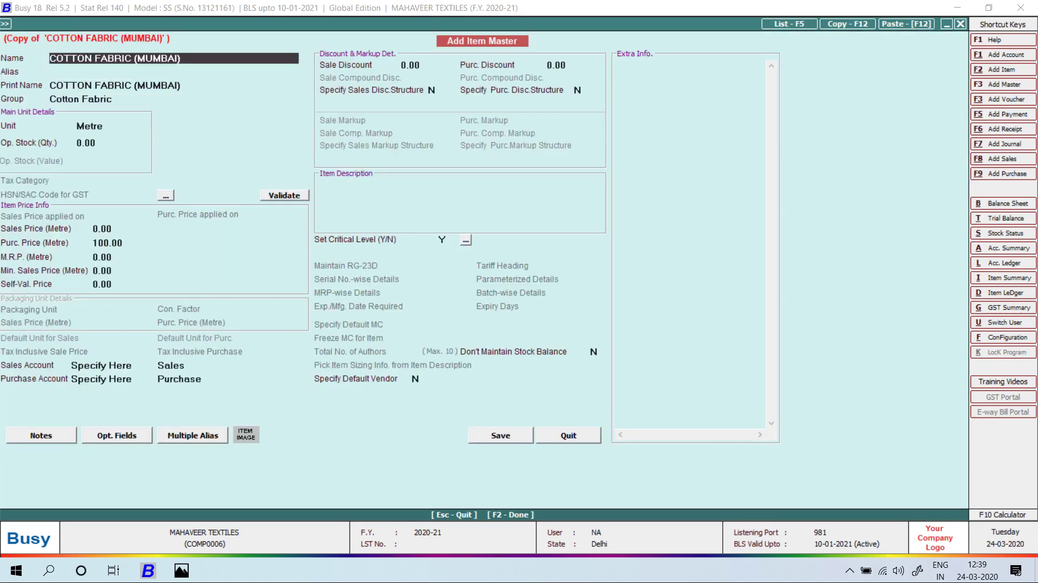
key("BackSpace")
key("BackSpace")
key("BackSpace")
key("BackSpace")
key("BackSpace")
key("BackSpace")
key("BackSpace")
key("BackSpace")
key("alt+Tab")
key("alt+Tab")
type("GUJARAT")
key("Return")
key("F2")
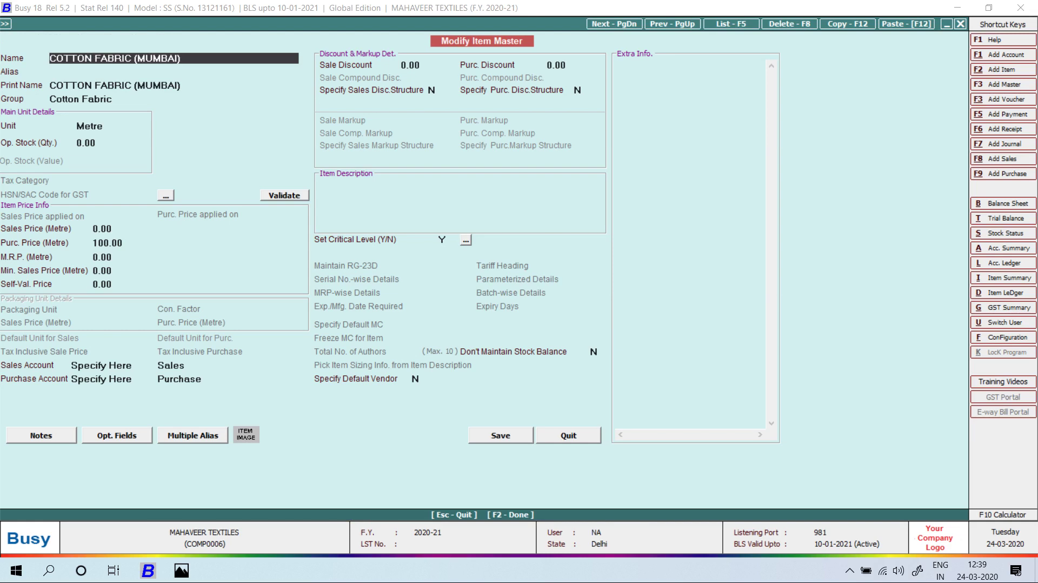
Make another copy of the Mumbai fabric item named COTTON FABRIC (KOLKATT), save it and return to the purchase voucher.
key("F12")
key("Return")
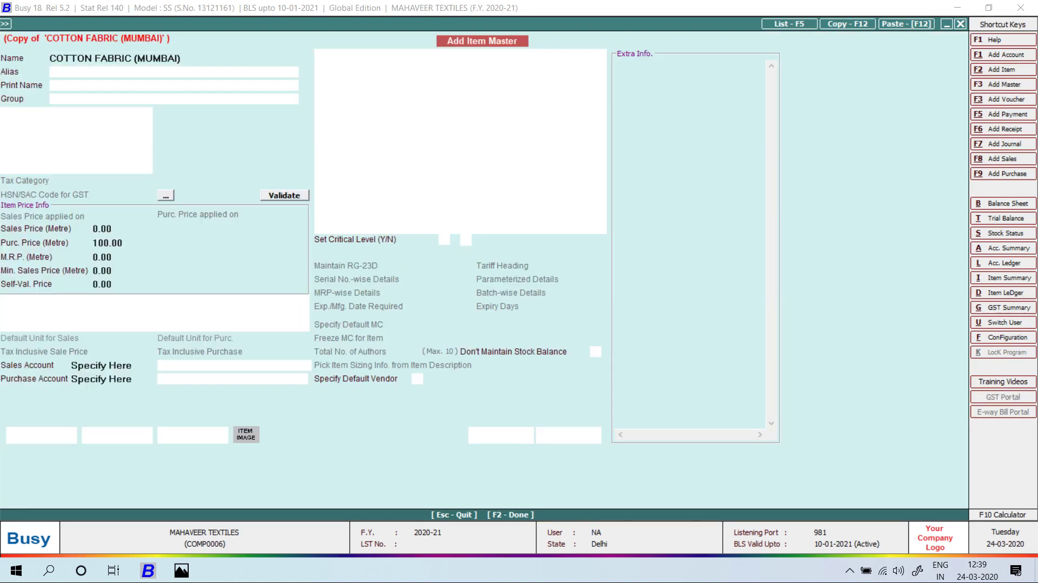
key("BackSpace")
key("BackSpace")
key("BackSpace")
key("BackSpace")
key("BackSpace")
key("BackSpace")
key("BackSpace")
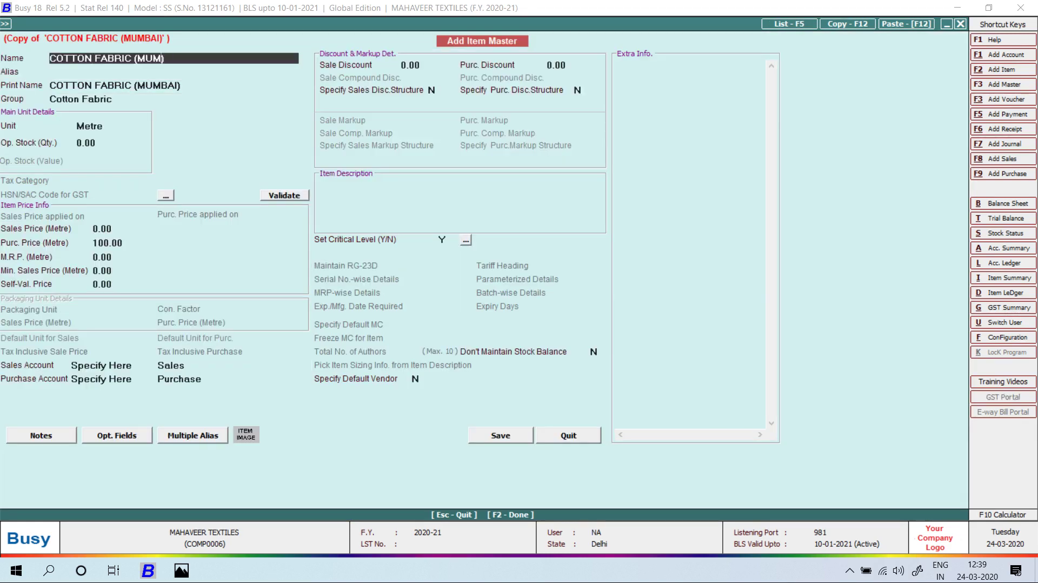
type("KO)LKATT")
key("Return")
key("Up")
key("F2")
key("Escape")
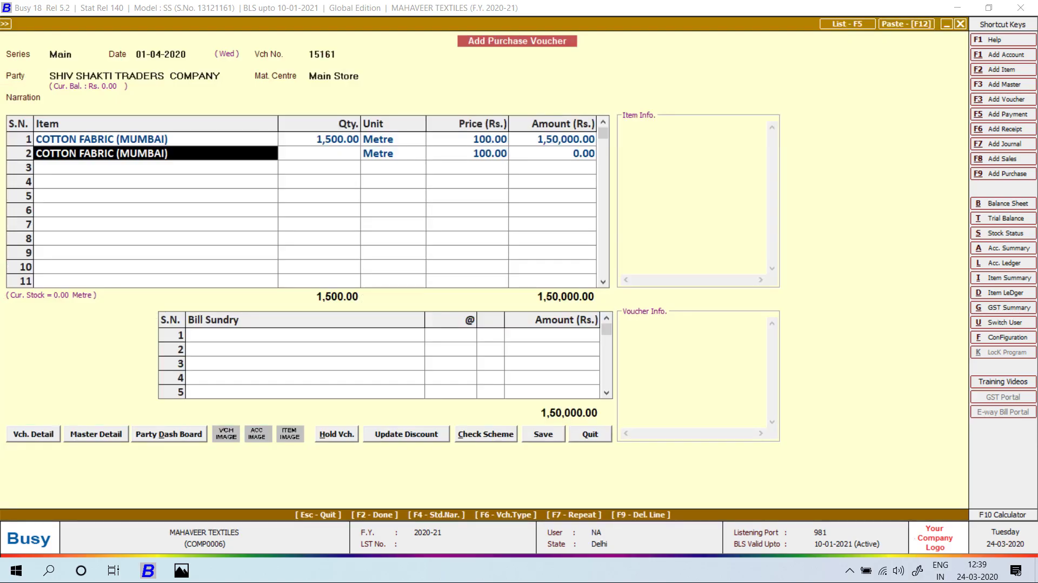
Replace the item on voucher line 2 with COTTON FABRIC (SURAT) and enter the invoice quantity of 1,500 metres at price 100.
key("alt+Tab")
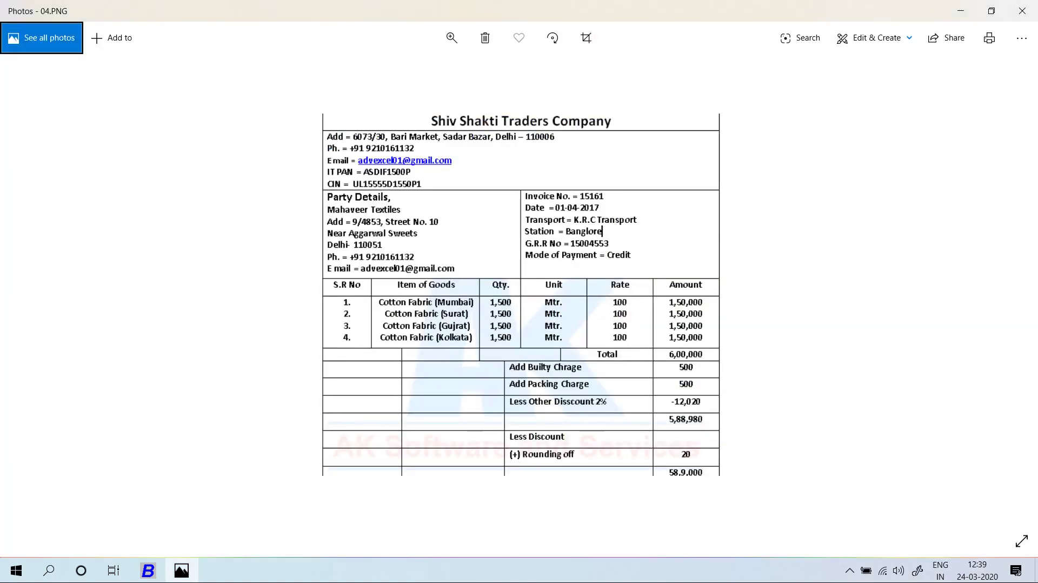
key("alt+Tab")
type("s")
key("Down")
key("Return")
key("alt+Tab")
key("alt+Tab")
type("1500")
key("Return")
key("Return")
key("Return")
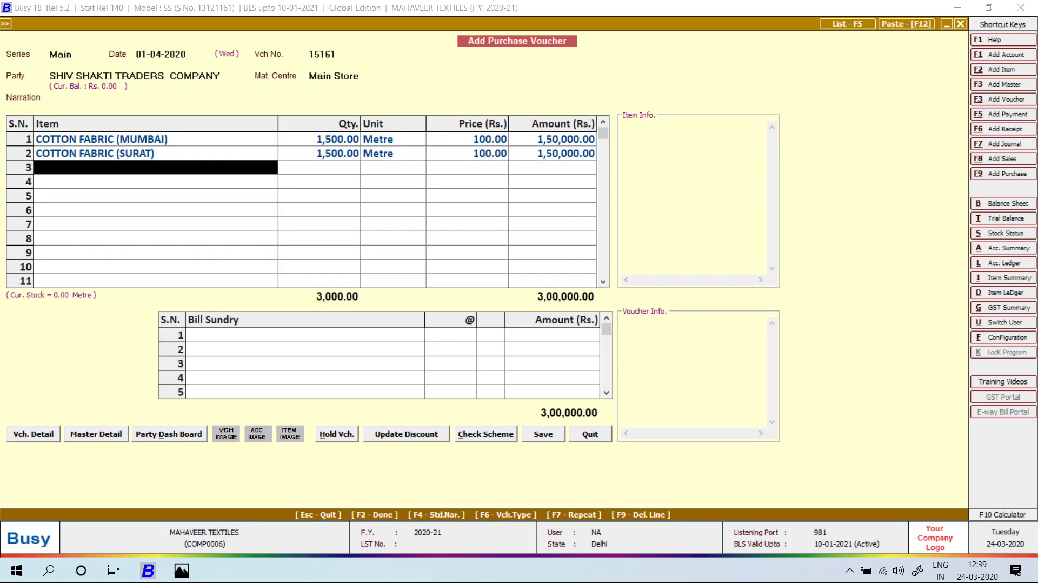
Enter COTTON FABRIC (GUJRAT) on voucher line 3 with a quantity of 1,500 metres at price 100.
type("guj")
key("Return")
type("1")
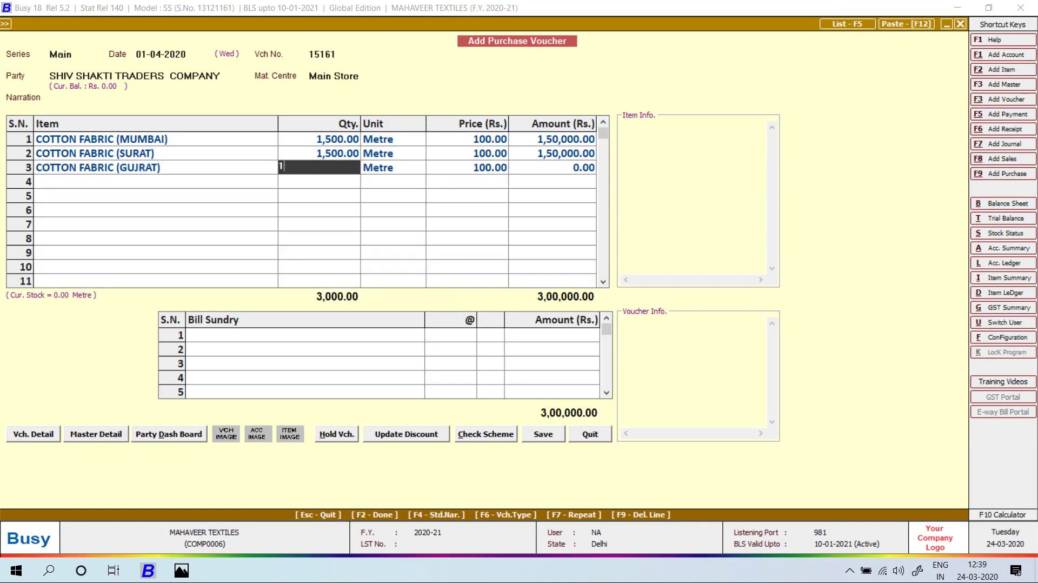
type(",500")
key("Return")
key("Return")
key("Return")
Enter COTTON FABRIC (KOLKATT) on voucher line 4, correct its quantity to 1,500 metres and finish the item list.
type("kO")
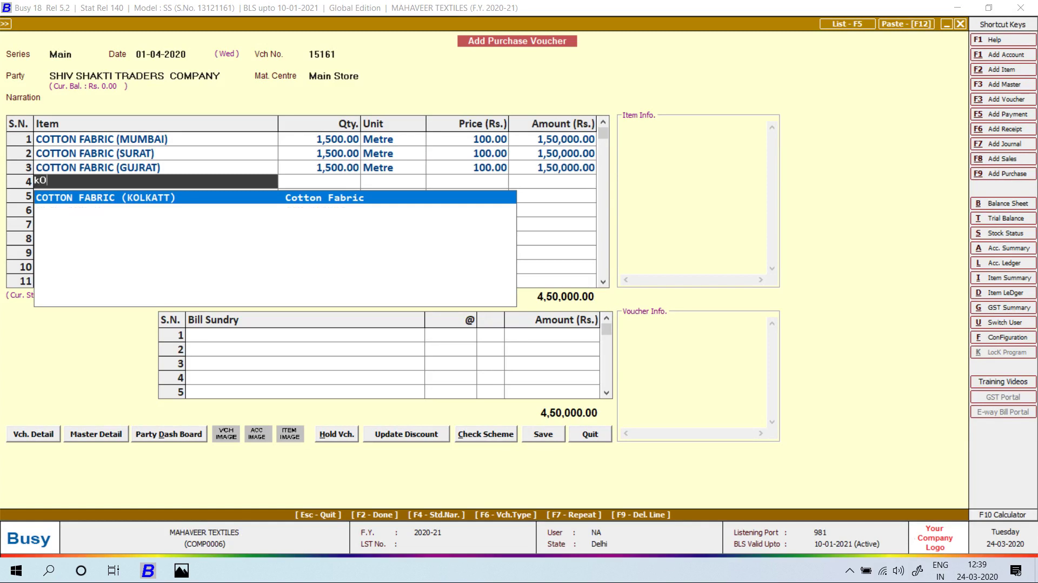
key("Return")
type("15000")
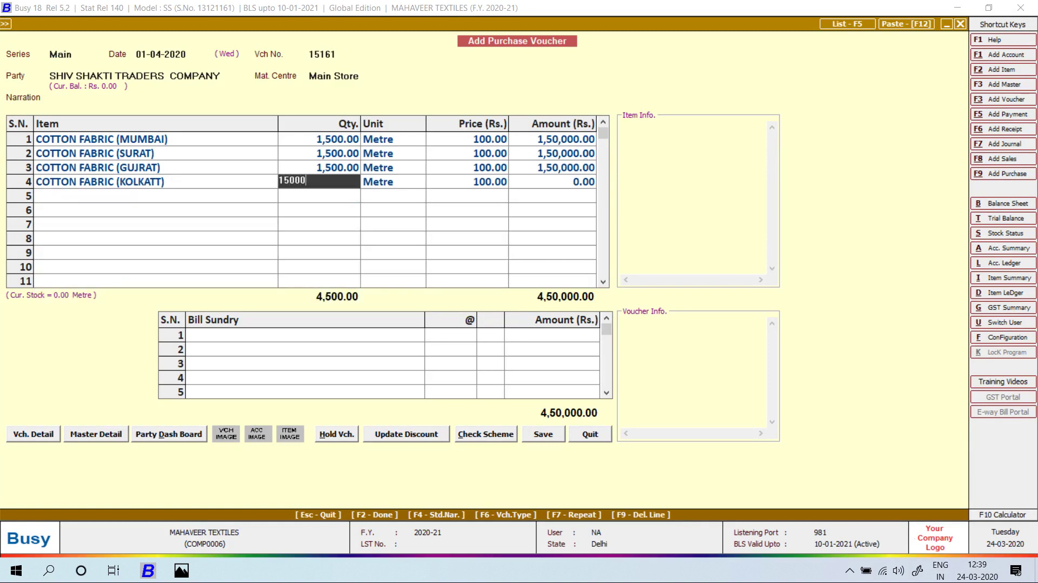
key("Return")
key("Return")
key("shift+Tab")
key("shift+Tab")
key("shift+Tab")
type("1,500")
key("Return")
key("Return")
key("Return")
key("Return")
key("Return")
Check the invoice's extra charges in Photos and add the BULITY CHARGE bill sundry with an amount of 500.
key("alt+Tab")
key("alt+Tab")
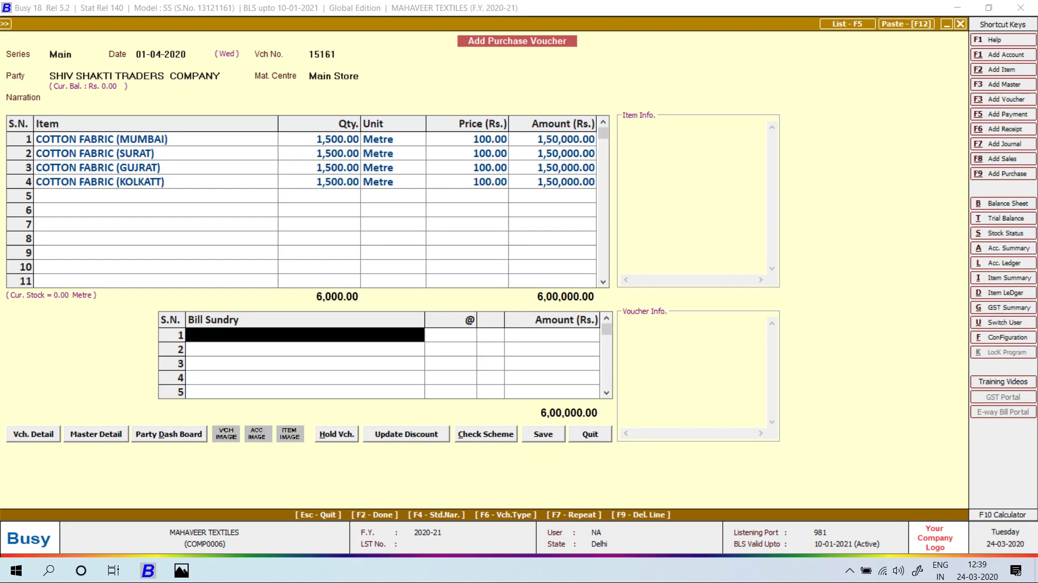
type("b")
key("Return")
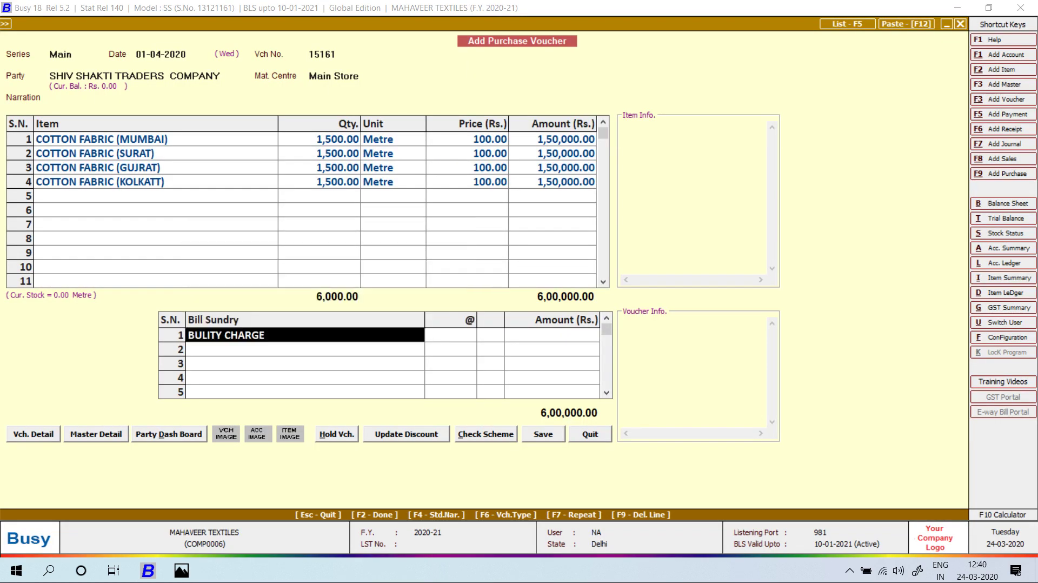
key("Return")
type("500")
key("Return")
Check the invoice's next charge in Photos and add the PACKING CHARGE bill sundry with an amount of 50.
key("alt+Tab")
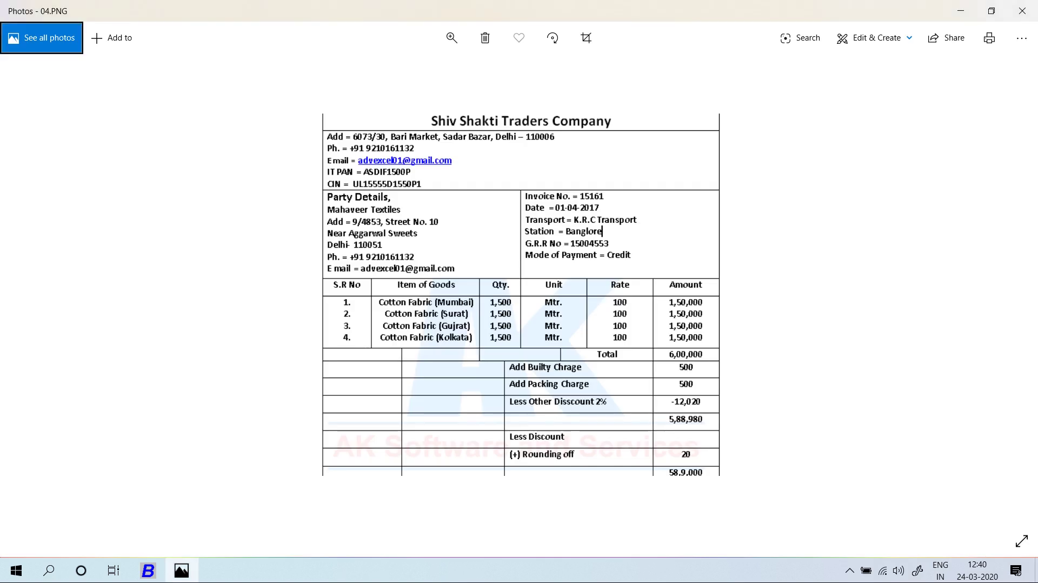
key("alt+Tab")
type("pac")
key("Return")
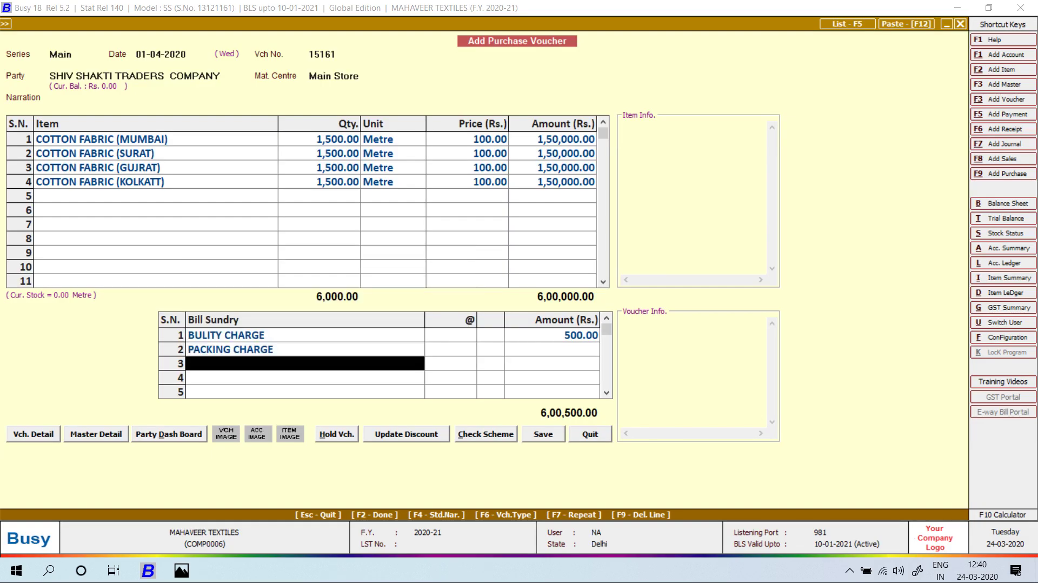
key("alt+Tab")
key("alt+Tab")
type("50")
key("Return")
Add the Discount bill sundry at 2% and compare the discount amount with the invoice in Photos.
type("d")
key("Return")
key("Left")
type("d")
key("Down")
key("Return")
type("2")
key("Return")
key("alt+Tab")
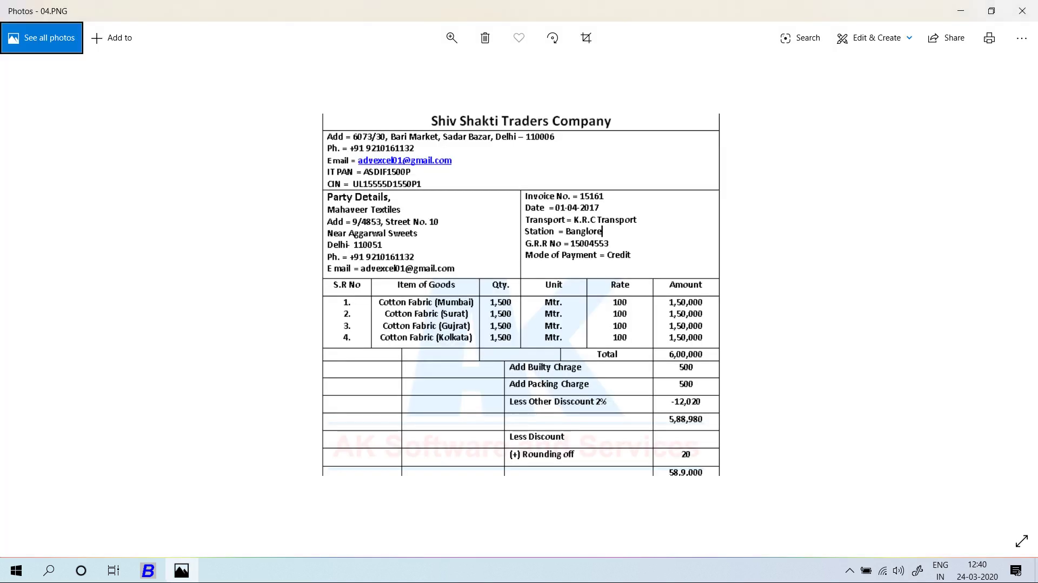
key("alt+Tab")
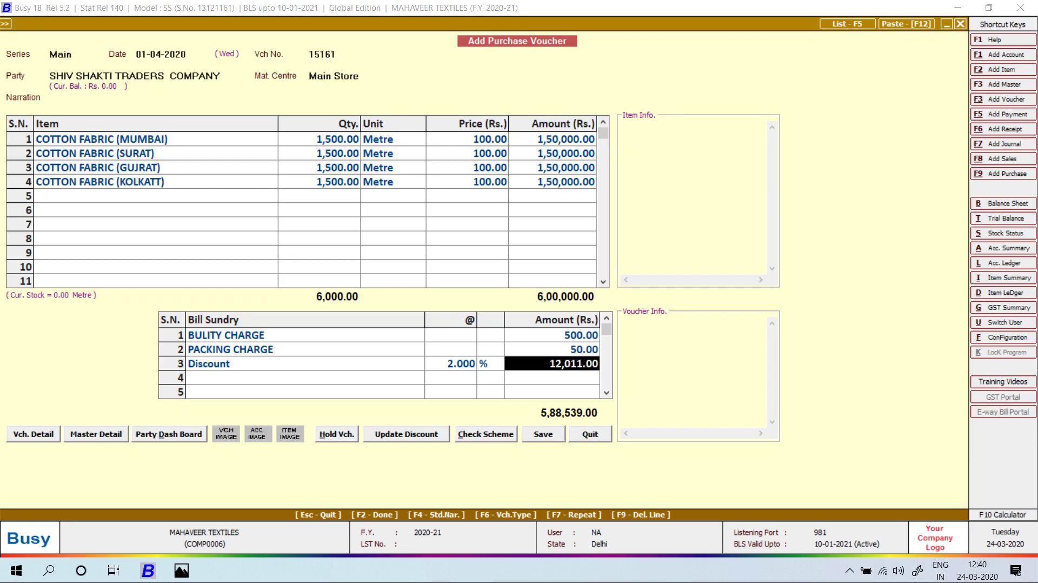
Override the Discount bill sundry's amount with 12,020.
type("12,020")
key("Return")
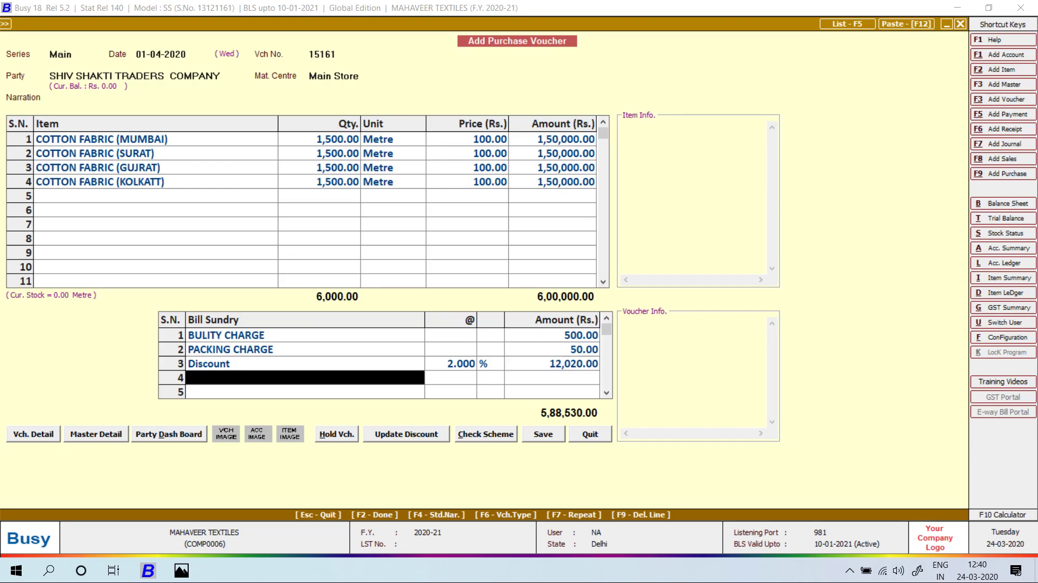
key("alt+Tab")
key("alt+Tab")
type("r")
key("Down")
key("Return")
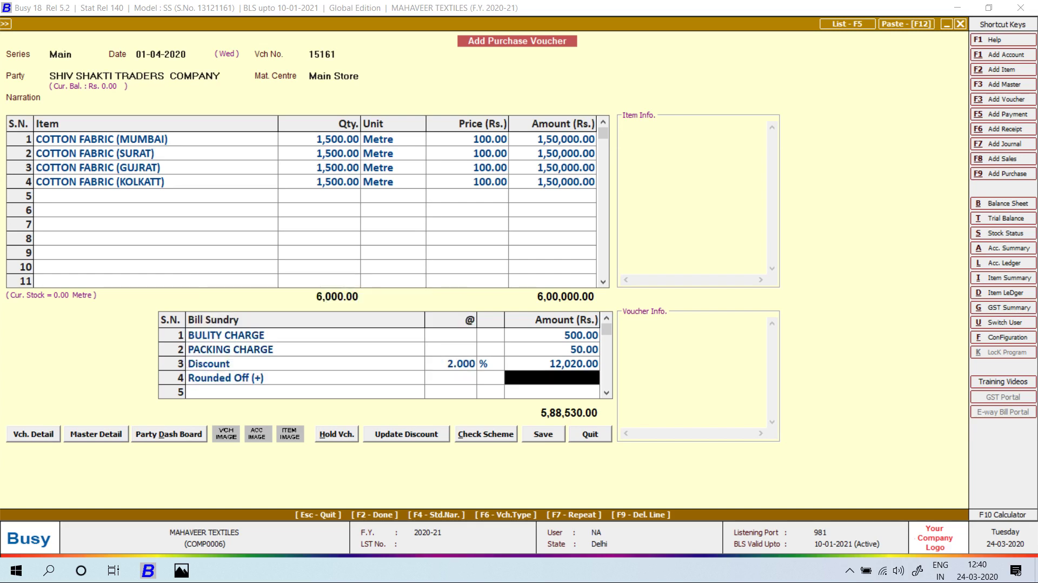
key("Left")
type("-")
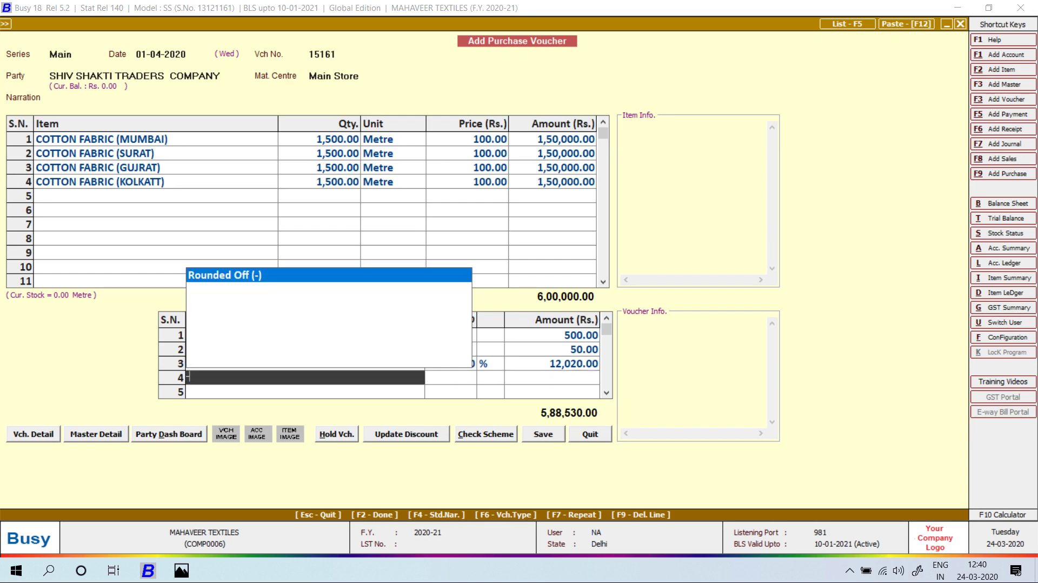
key("alt+Tab")
key("alt+Tab")
key("BackSpace")
key("Escape")
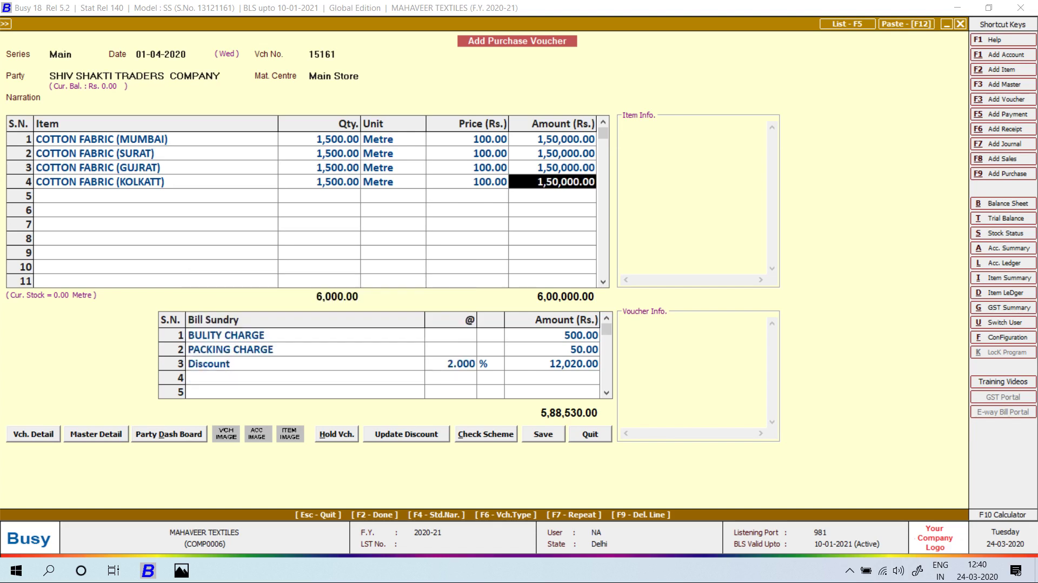
Correct the amount of the PACKING CHARGE bill sundry on line 2 to 500.
key("Return")
key("Up")
key("Right")
key("Right")
key("Up")
type("500")
key("Return")
key("Return")
Re-enter the Discount bill sundry on line 3 at 2% so that its amount is recalculated.
type("2")
key("Return")
key("Return")
key("Up")
key("Left")
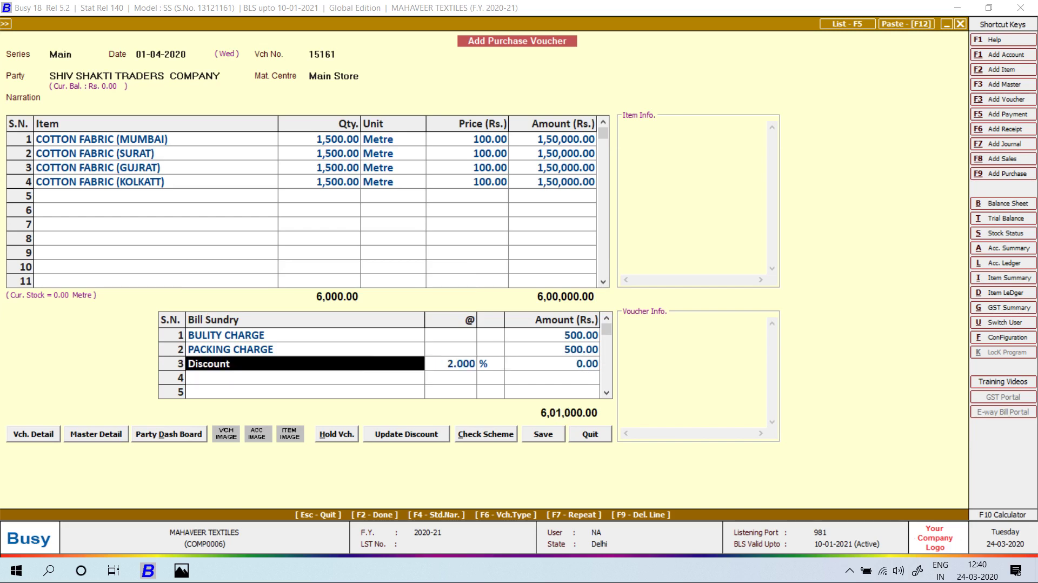
type("d")
key("Down")
key("Return")
type("2")
key("Return")
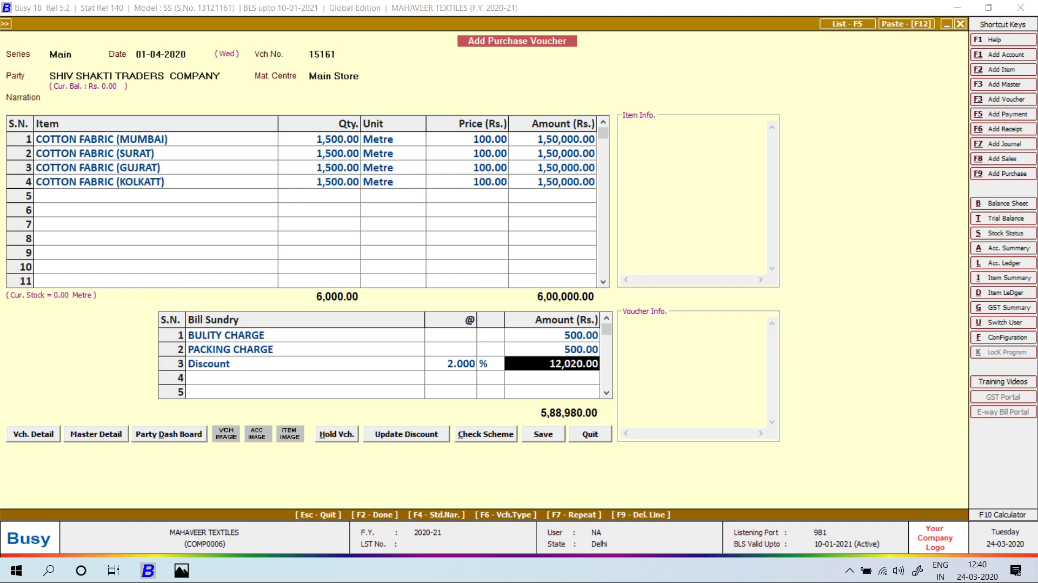
key("Return")
Add the Rounded Off (+) bill sundry with an amount of 20 and compare the total with the invoice in Photos.
type("+")
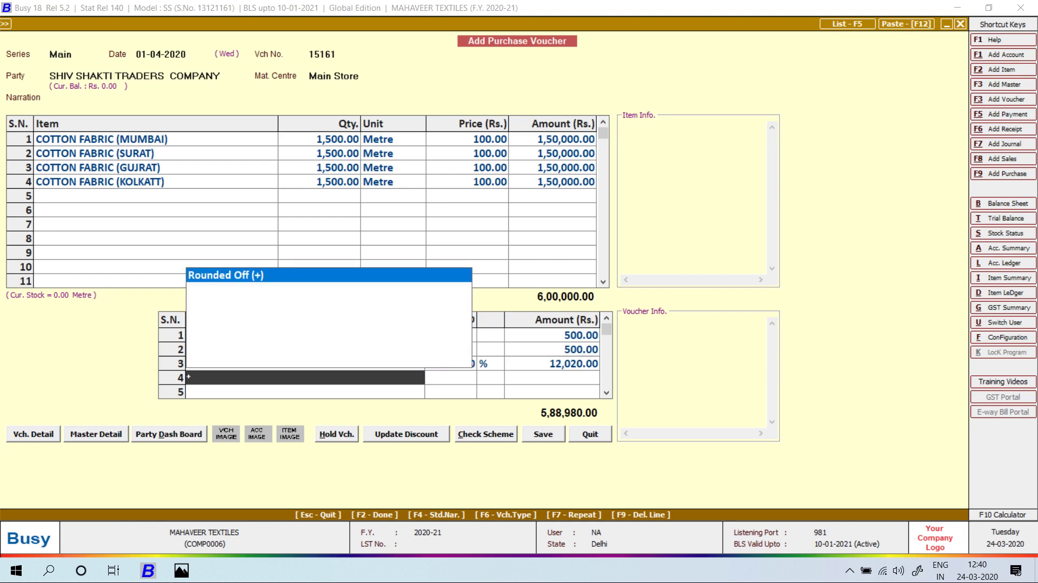
key("Return")
key("Return")
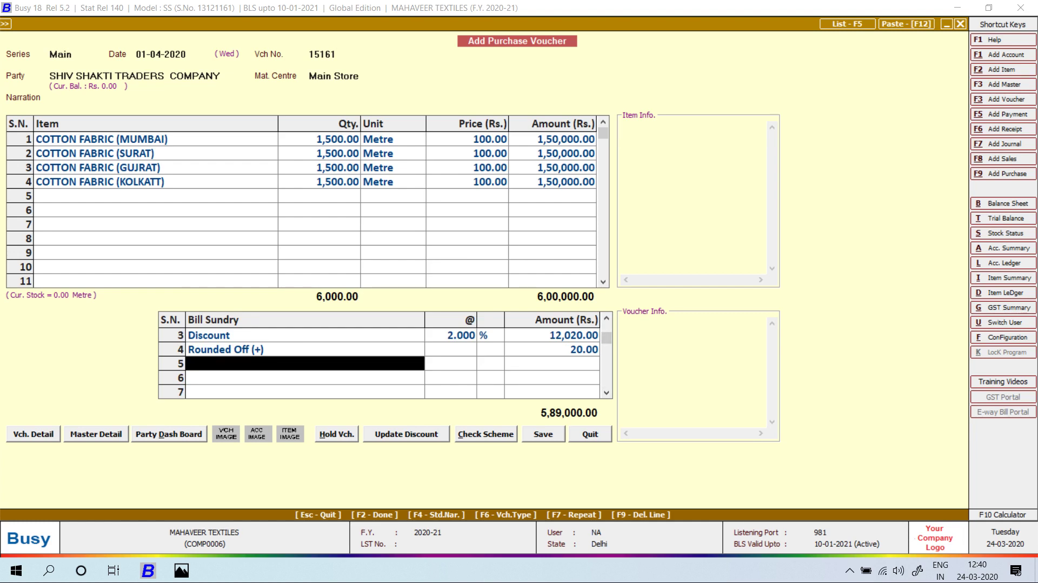
key("alt+Tab")
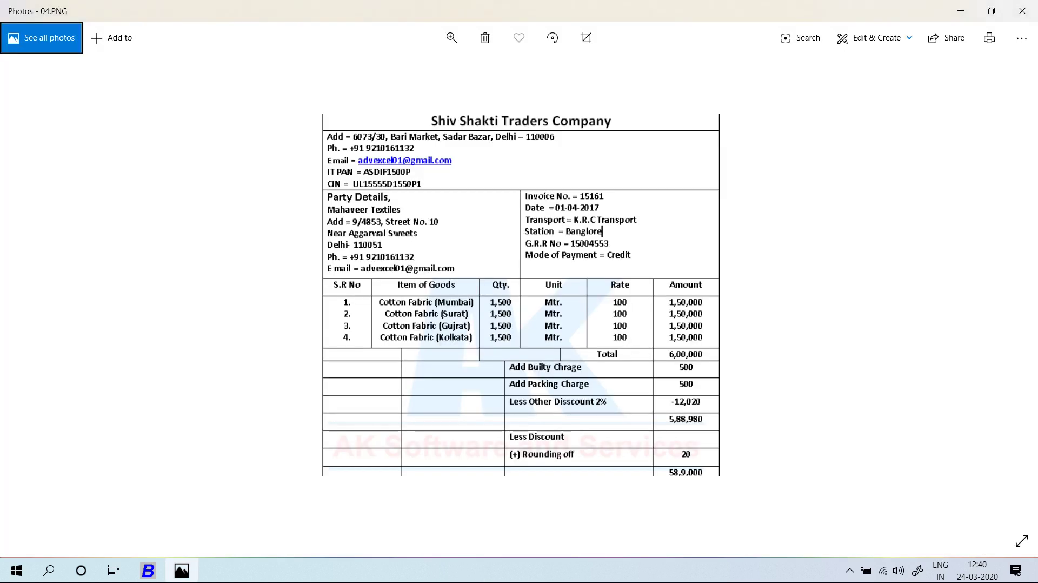
key("alt+Tab")
Try to save the voucher, decline to continue without the party's PAN, and recheck the invoice in Photos.
key("F2")
key("F2")
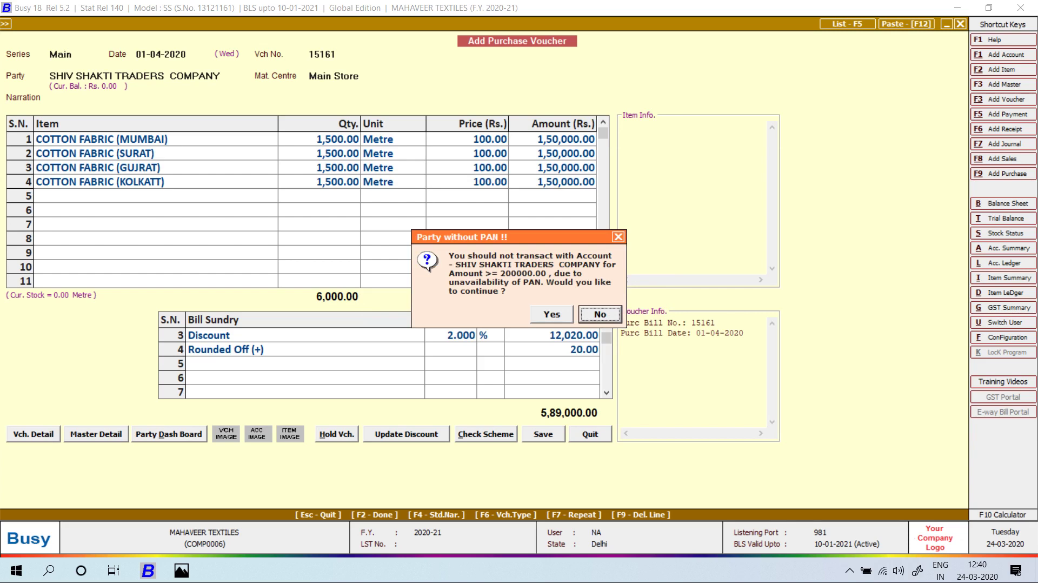
key("Return")
key("alt+Tab")
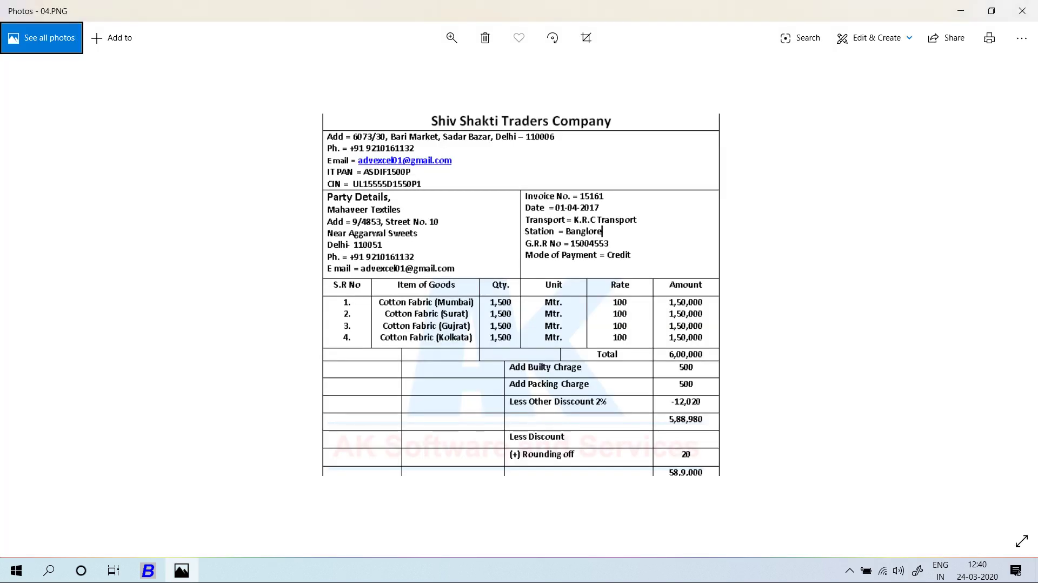
key("alt+Tab")
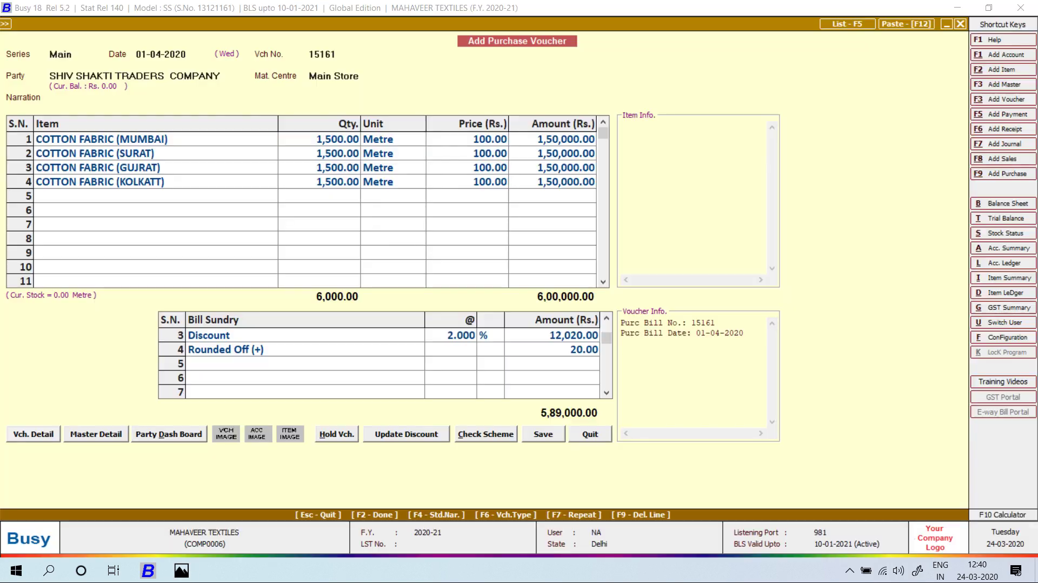
Open the voucher's transport details, check the invoice in Photos and enter KRS TRANSPORT as the transport.
key("Return")
key("alt+Tab")
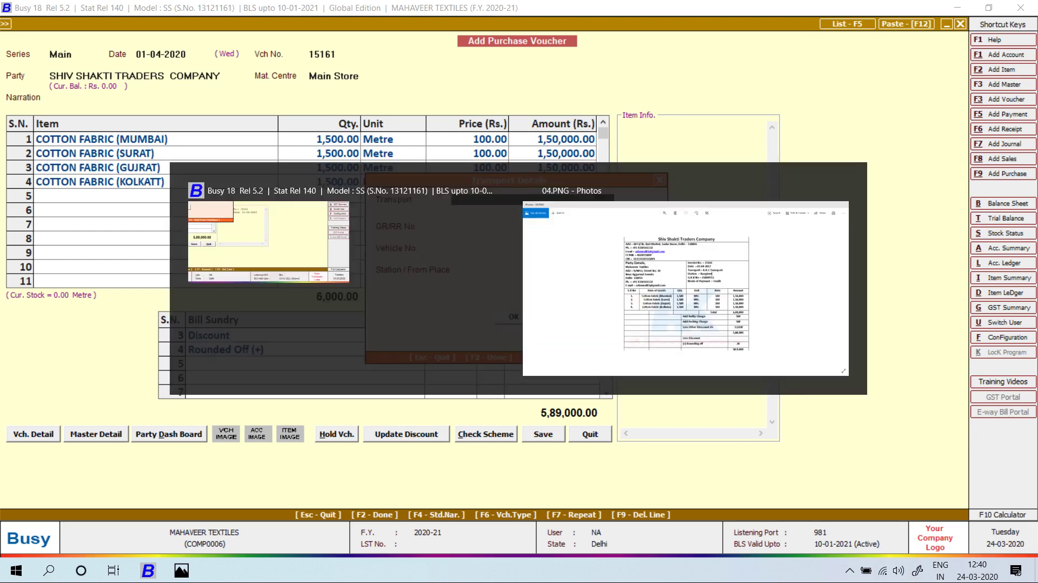
key("alt+Tab")
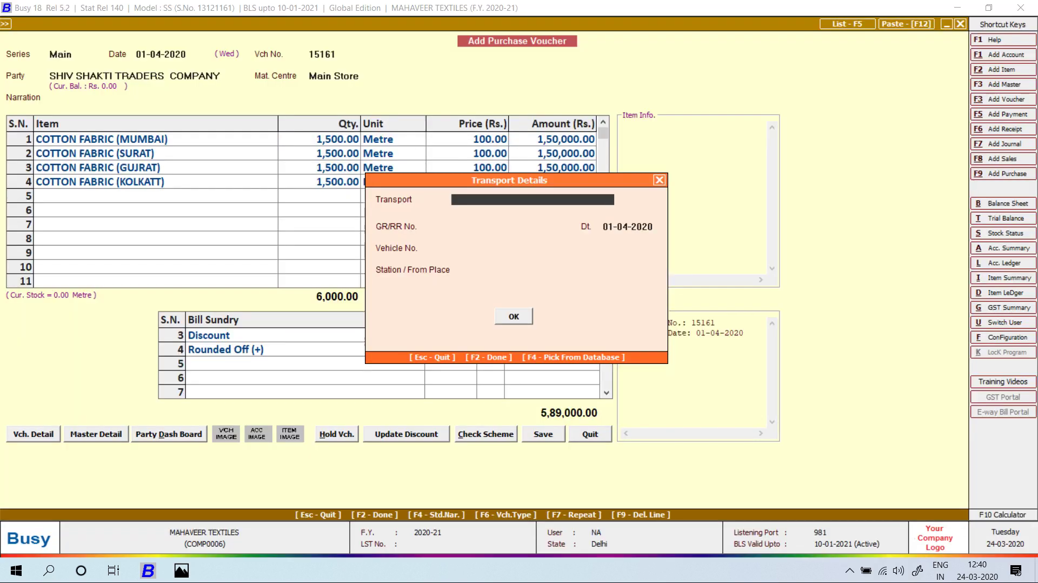
type("KRS TRANSPORT")
key("Return")
key("Return")
key("Return")
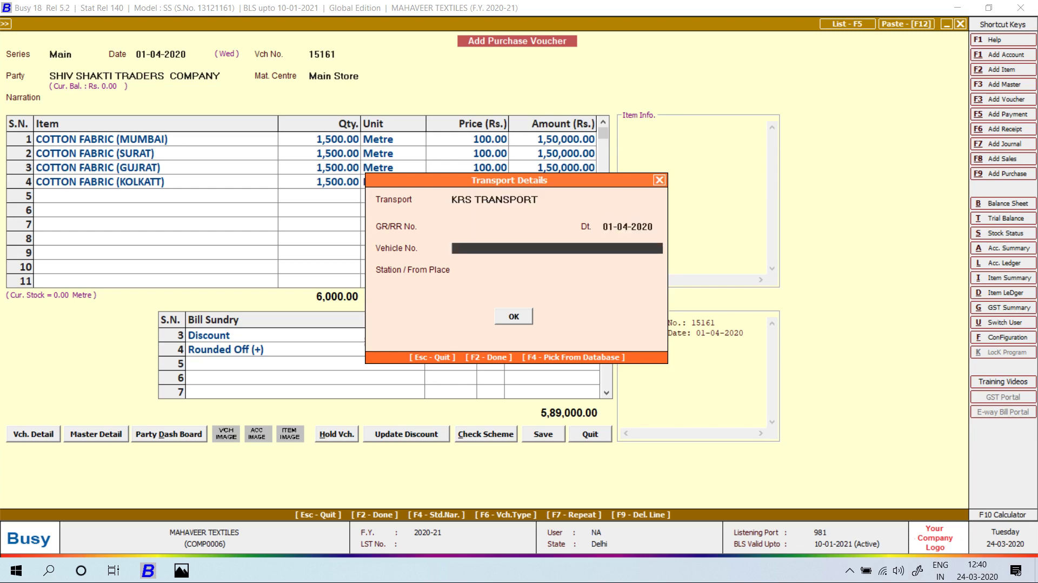
key("Return")
Check the station on the invoice in Photos and enter BANGLORE as the station in the transport details.
key("alt+Tab")
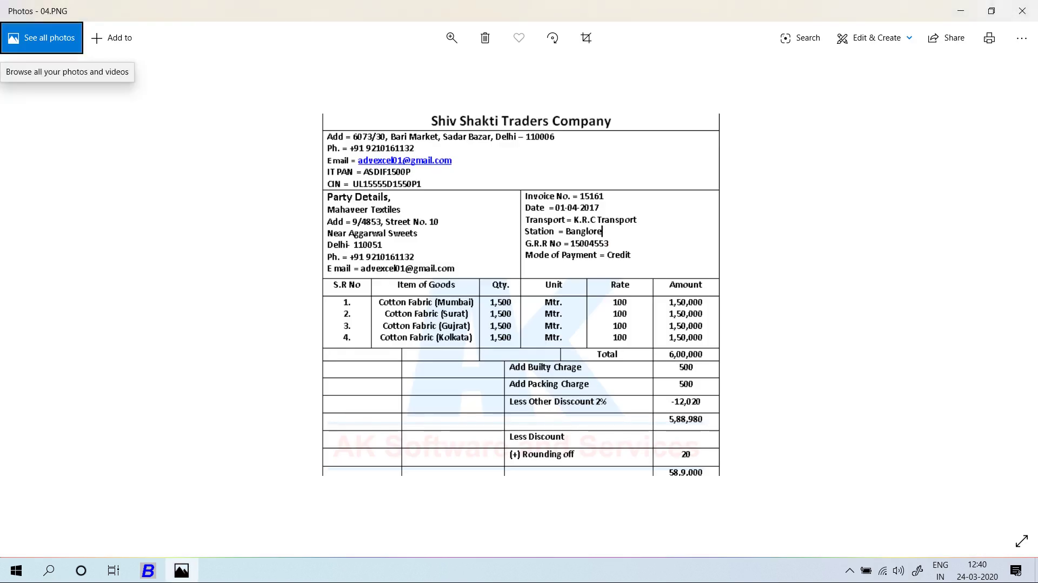
key("alt+Tab")
type("BANGLOR")
key("Up")
key("Up")
key("Up")
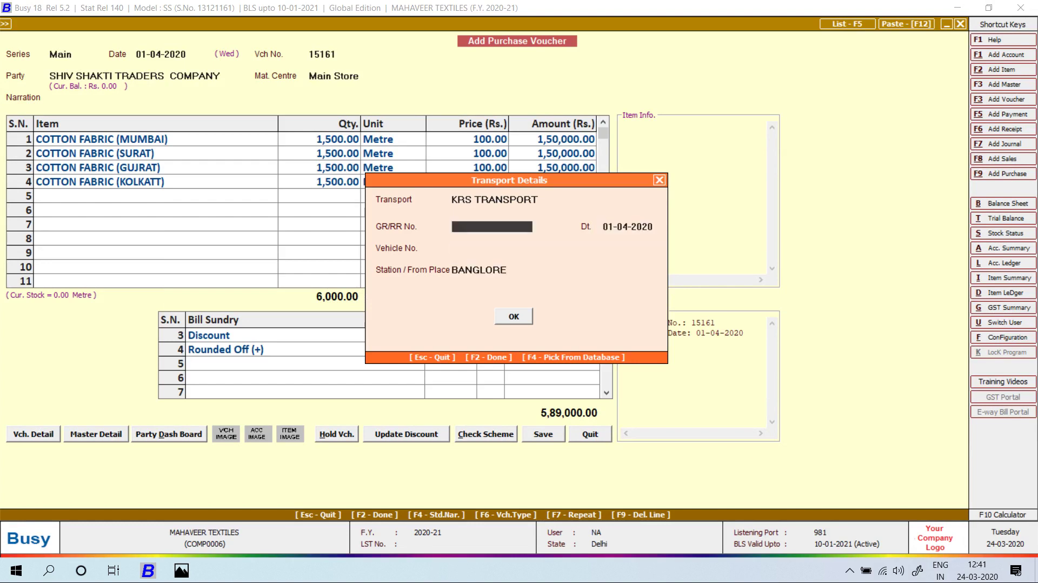
Enter 15004553 from the invoice in Photos as the GR/RR number in the transport details.
key("alt+Tab")
key("alt+Tab")
key("alt+Tab")
key("alt+Tab")
type("1500")
key("alt+Tab")
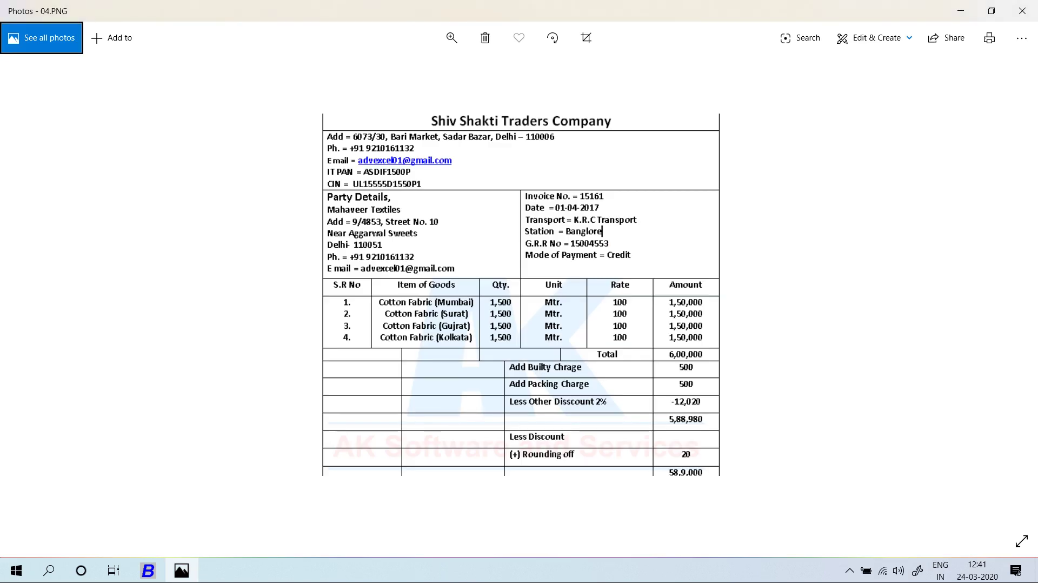
key("alt+Tab")
type("55453")
key("Return")
key("Return")
key("Return")
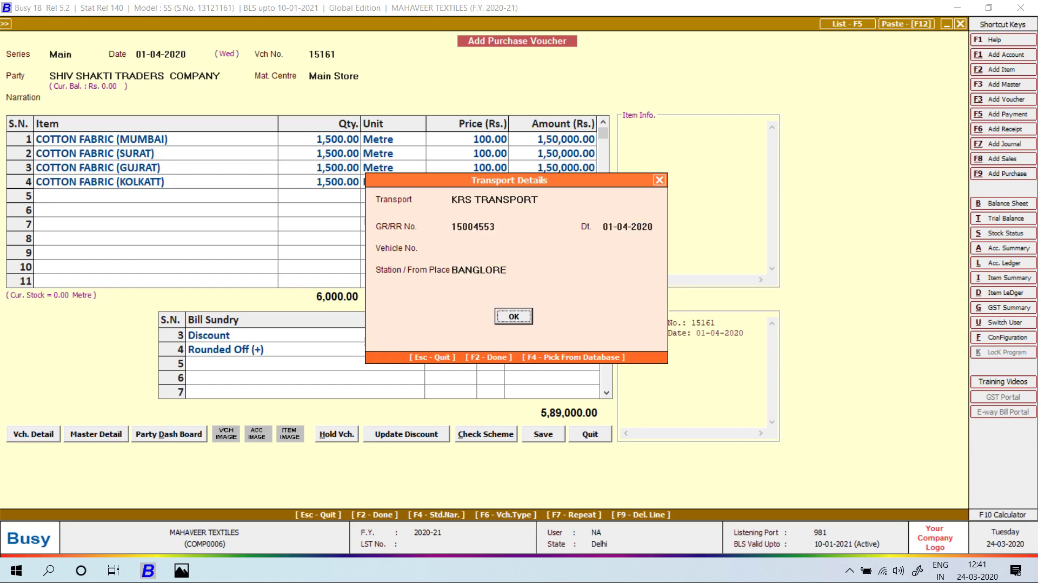
Accept the transport details and save the purchase voucher, agreeing to continue without the party's PAN.
key("Return")
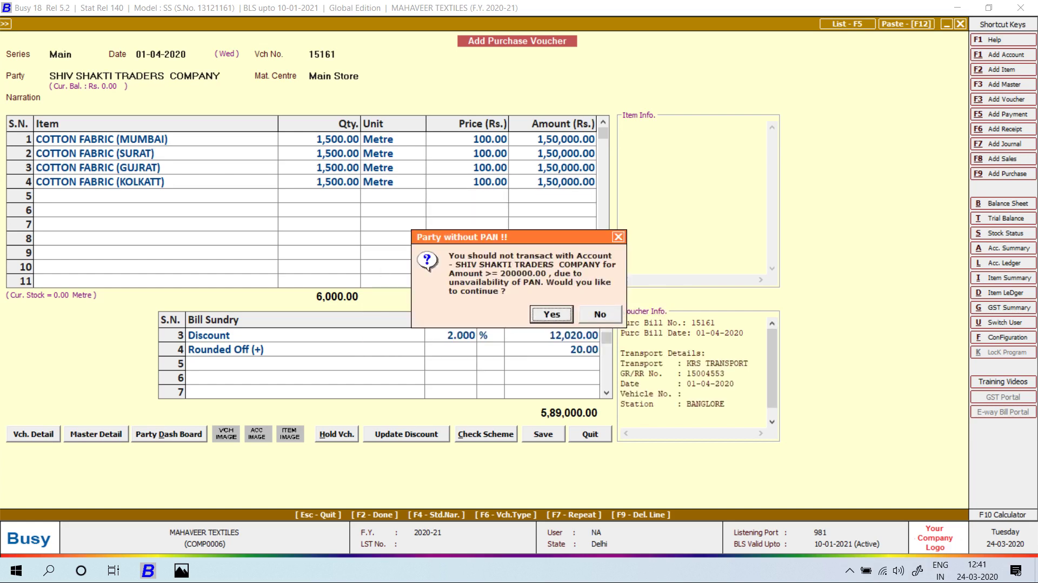
key("Return")
key("Return")
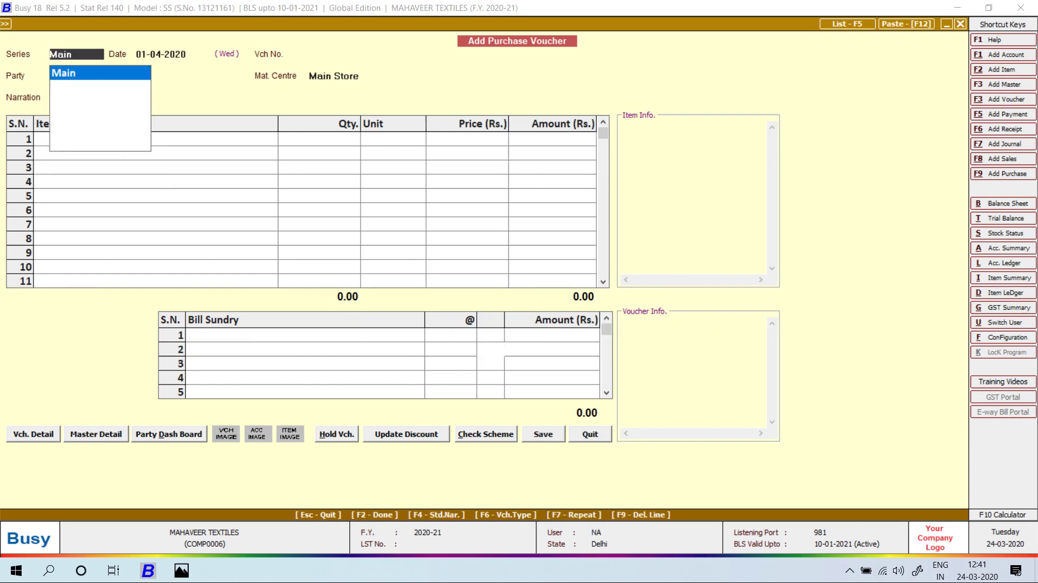
Start a purchase voucher in the Main series, view the next invoice, 05.PNG, in Photos, and date the voucher 09-04-2020.
key("Return")
key("alt+Tab")
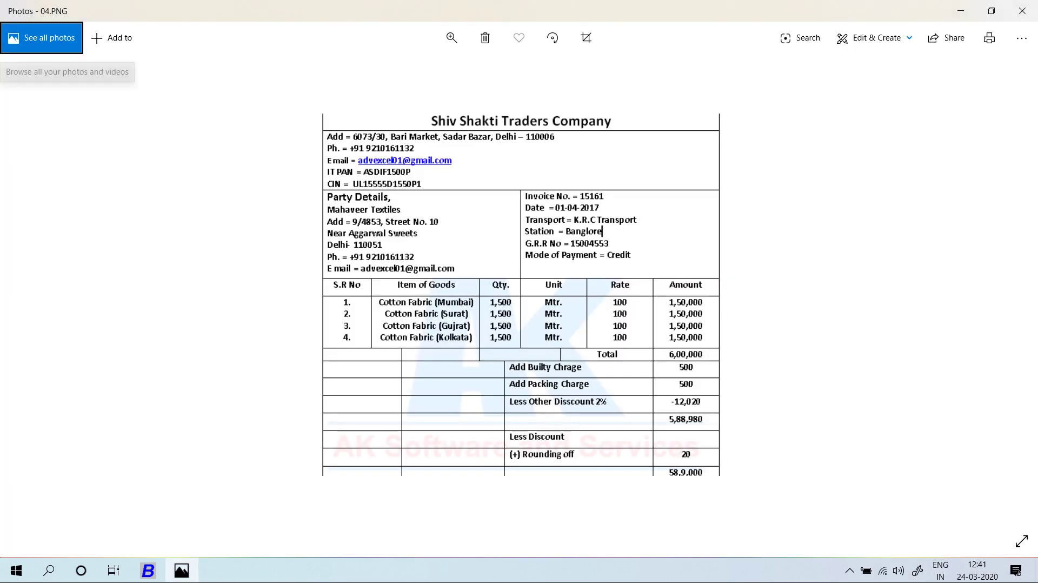
key("Right")
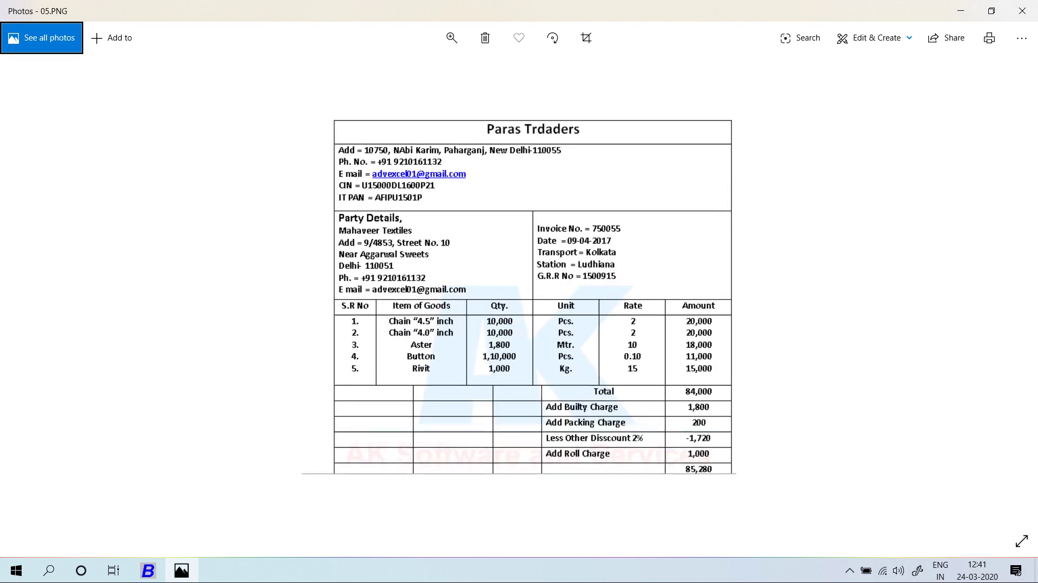
key("alt+Tab")
key("alt+Tab")
key("alt+Tab")
type("09")
key("Return")
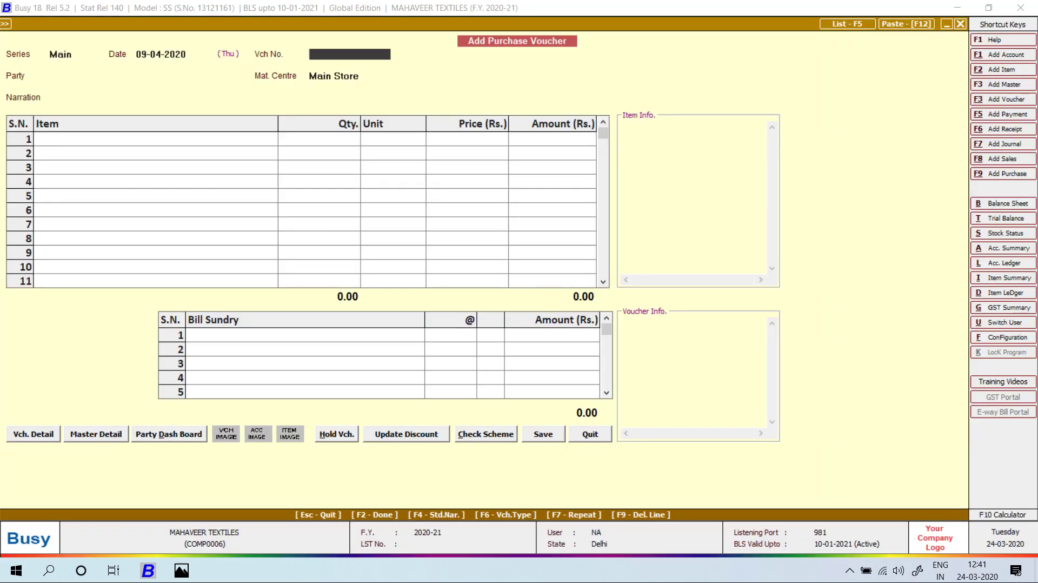
Check the invoice number in Photos and enter 750055 as the voucher number.
key("alt+Tab")
key("alt+Tab")
type("750055")
key("Return")
Check the supplier on the invoice in Photos and start an account master for PARAS TRADERS in the Sundry Creditors group.
key("alt+Tab")
key("alt+Tab")
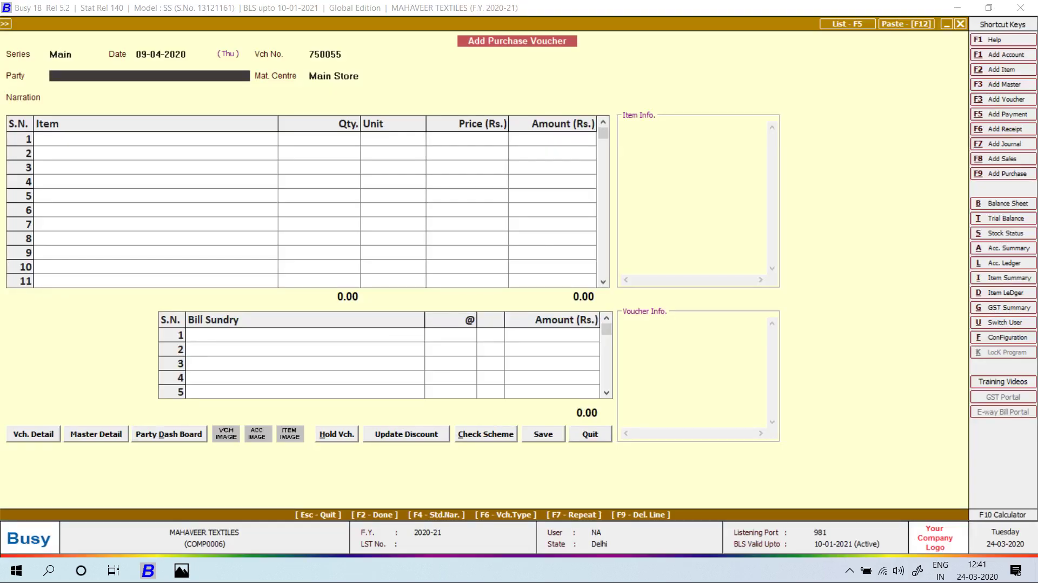
key("alt+f1")
type("PARAS TRADERS")
key("Return")
key("Return")
type("su")
key("Return")
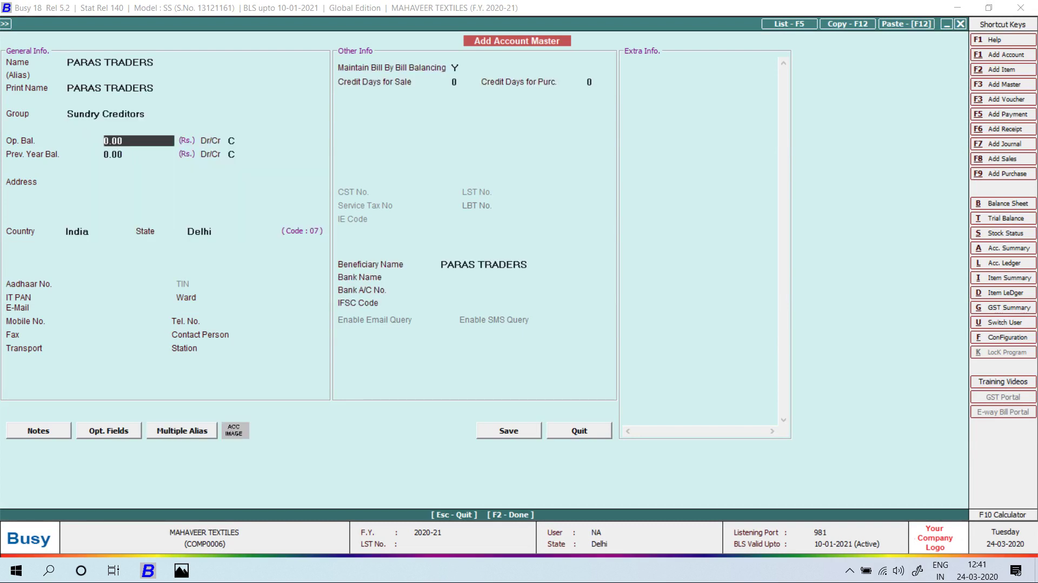
Turn off bill-by-bill balancing for PARAS TRADERS, save the account, and use it as the voucher's party with Main Store.
key("Return")
key("Return")
key("Return")
key("Return")
key("Return")
key("Return")
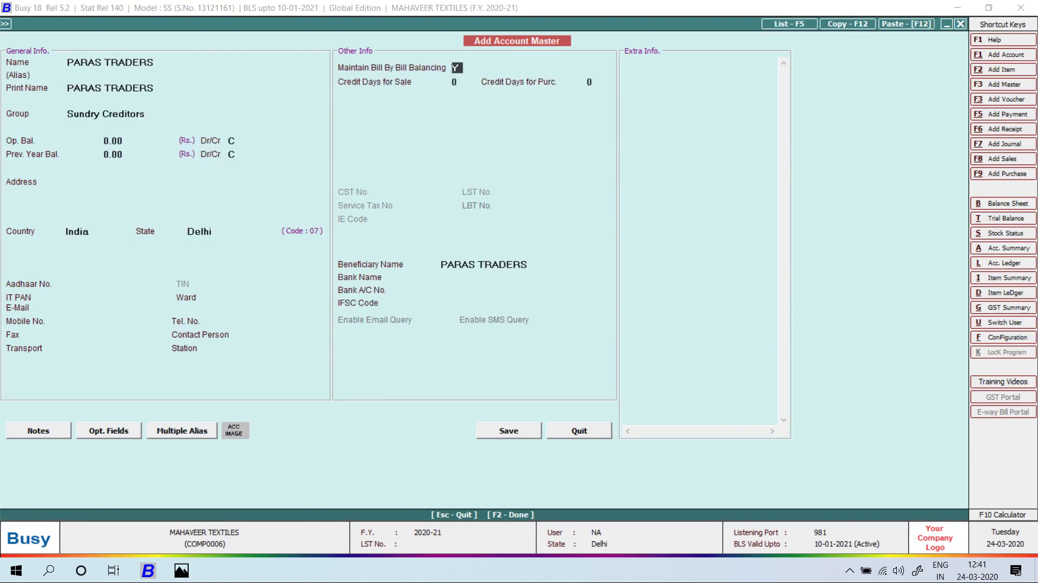
key("n")
key("Return")
key("Return")
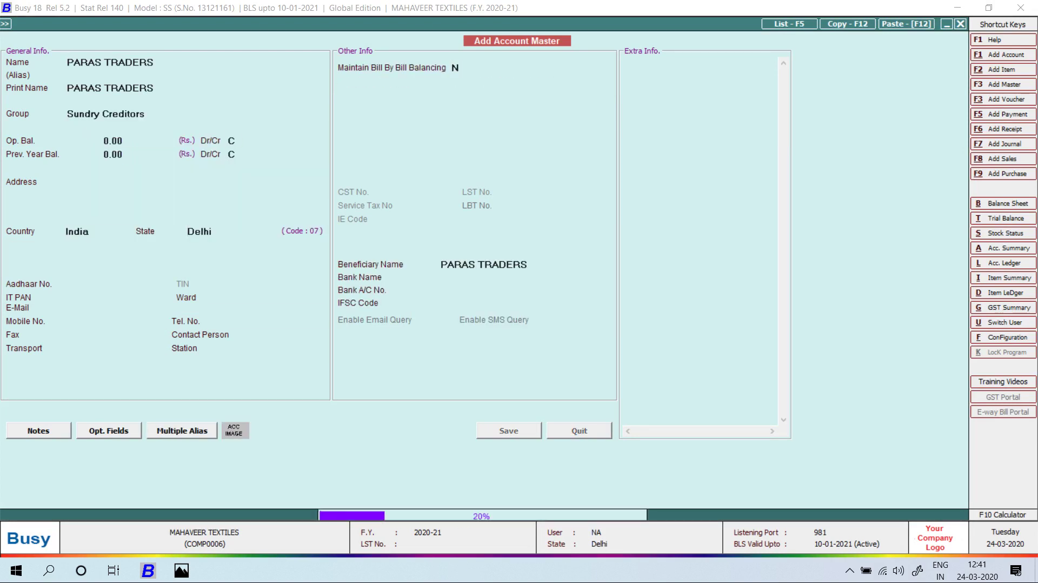
key("Return")
key("Return")
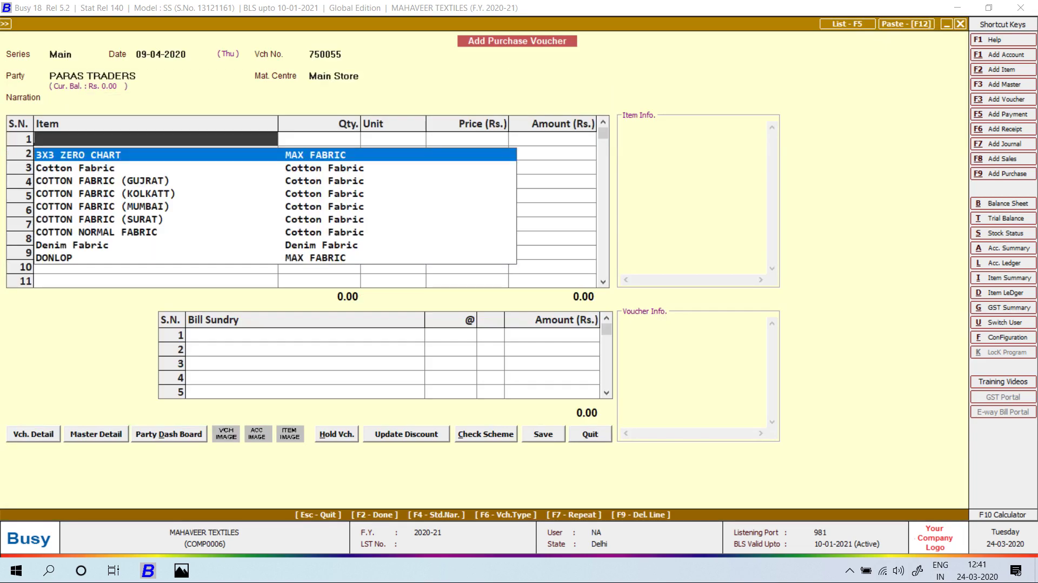
Check the first item on the invoice in Photos and start an item master named CHAIN 4.5 "INCH.
key("alt+Tab")
key("alt+Tab")
key("F3")
type("CHAIN")
key("alt+Tab")
key("alt+Tab")
type("4")
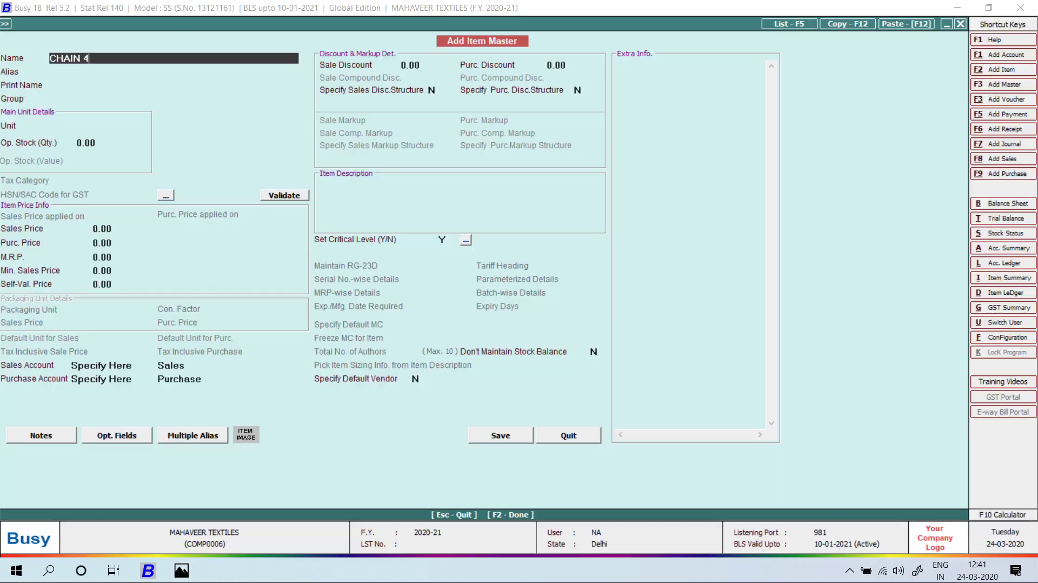
type(".5 \"INCH")
key("Return")
key("Return")
key("Return")
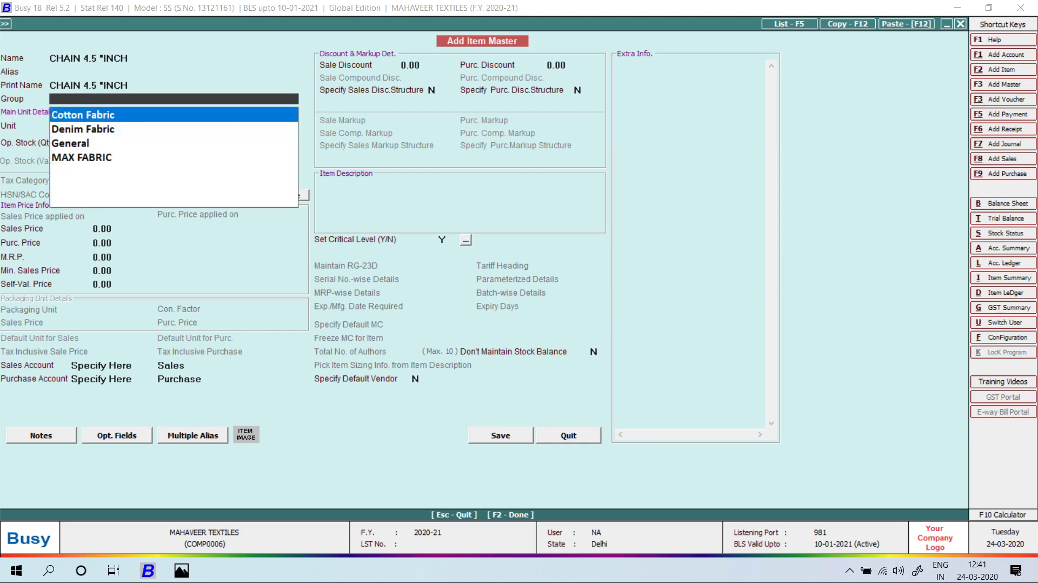
Create an item group named RAW MATERIAL and assign it to the chain item.
key("F3")
type("RAW MATERIAL")
key("Return")
key("Return")
key("Up")
type("Y")
key("Return")
key("Return")
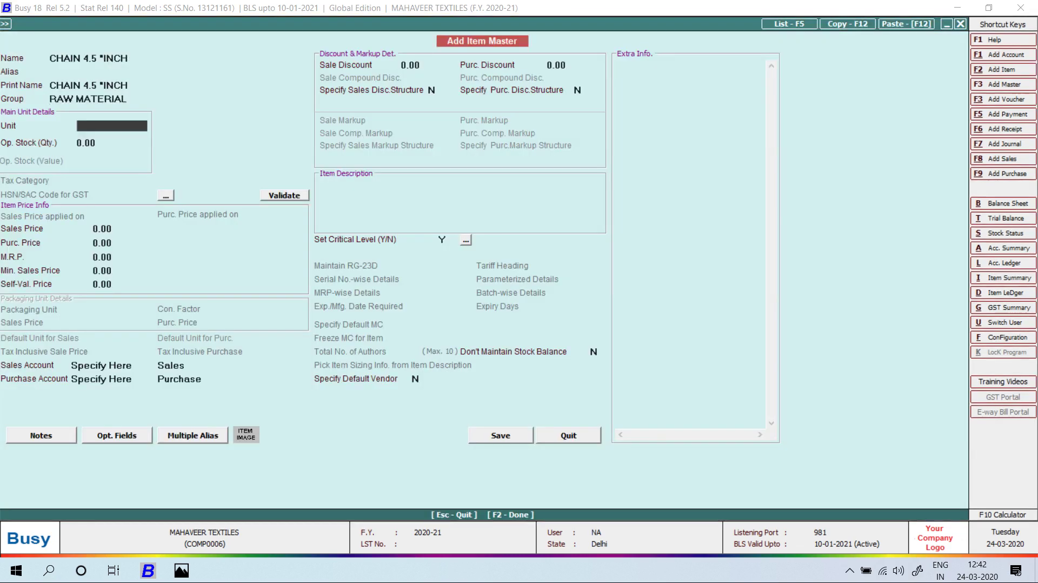
Set the chain item's unit to Pcs. and its purchase price to 2 as on the invoice, and save the item.
type("Pcs.")
key("Return")
key("Return")
key("Return")
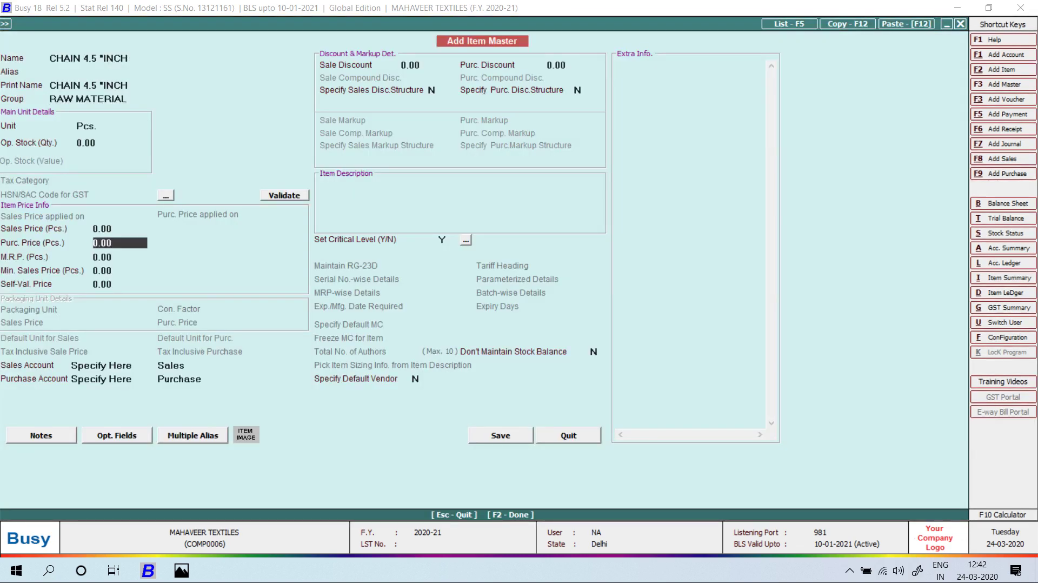
key("alt+Tab")
key("alt+Tab")
type("2")
key("Return")
Check the quantity in Photos and enter 10,000 Pcs. of CHAIN 4.5 "INCH on voucher line 1.
key("alt+Tab")
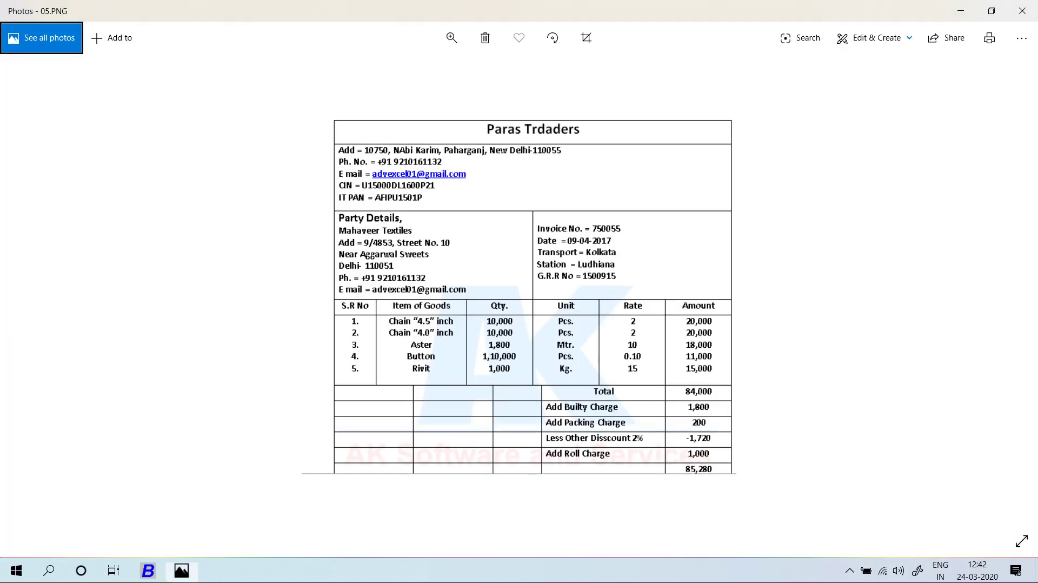
key("alt+Tab")
type("10000")
key("Return")
key("Return")
key("Return")
key("Return")
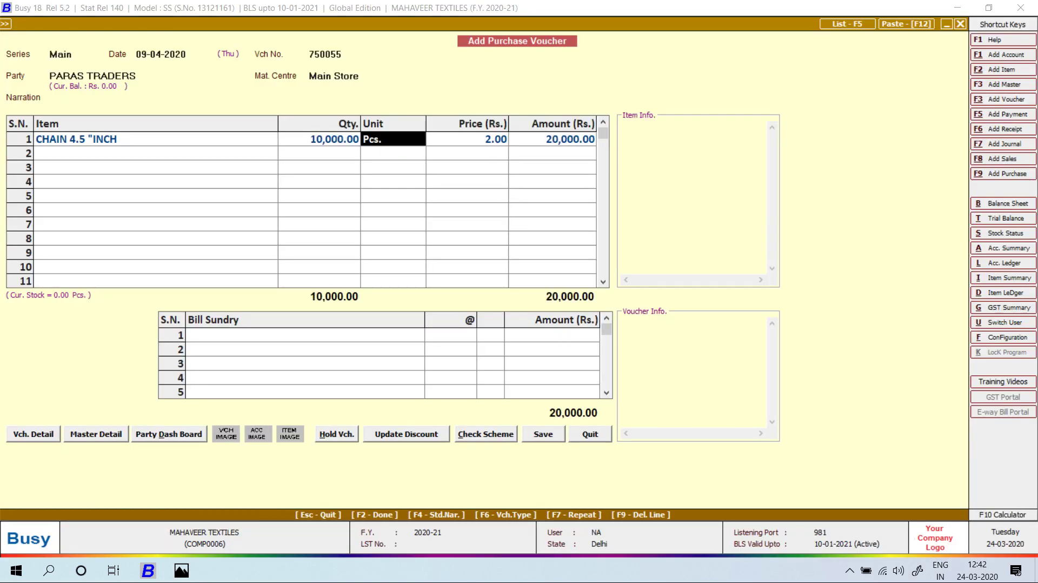
Check the second item on the invoice in Photos and start an item master CHAIN 4.0 "INCH" in group RAW MATERIAL with unit Pcs.
key("alt+Tab")
key("alt+Tab")
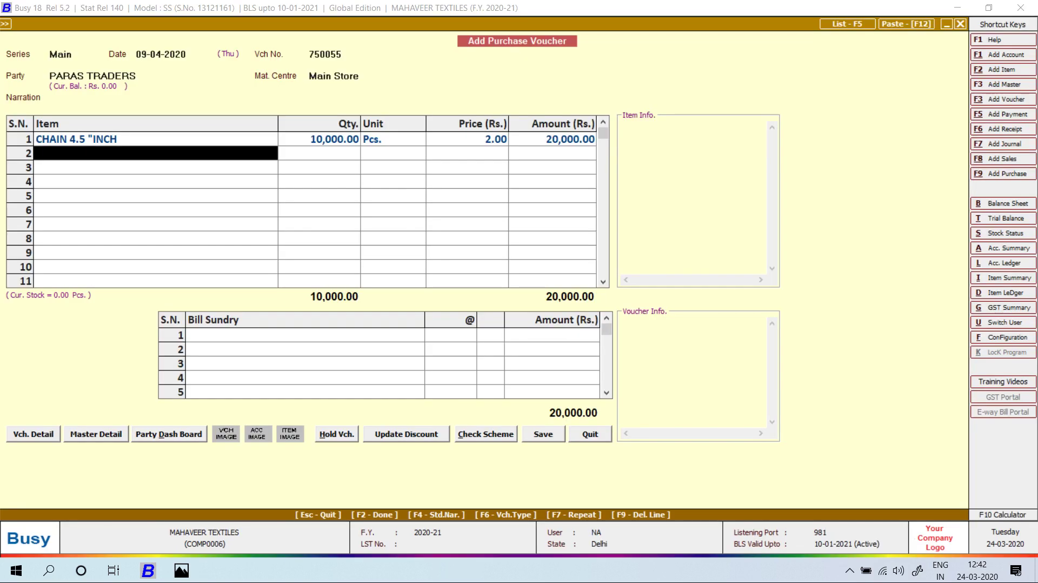
key("F2")
type("CHIA")
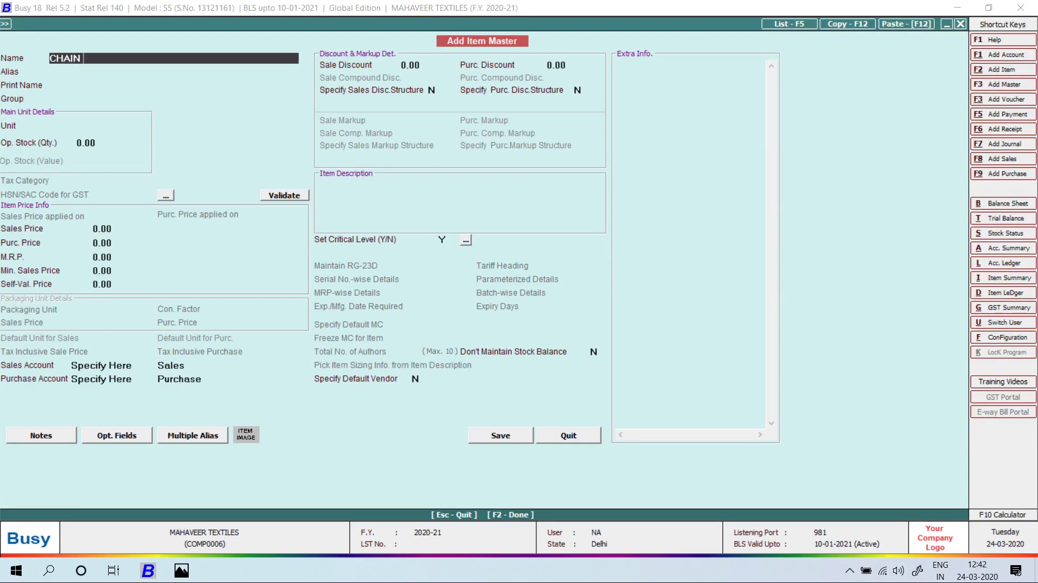
type("N 4.0 \"INCH\"")
key("Return")
key("Return")
key("Return")
type("R")
key("Return")
type("P")
key("Return")
key("Return")
Set the 4.0 inch chain's purchase price to 2 as on the invoice in Photos, and save the item.
key("alt+Tab")
key("alt+Tab")
type("2")
key("Return")
key("F2")
key("Return")
Check the quantity in Photos and enter 10,000 Pcs. of CHAIN 4.0 "INCH" on voucher line 2.
key("alt+Tab")
key("alt+Tab")
type("10,000")
key("Return")
key("Return")
key("Return")
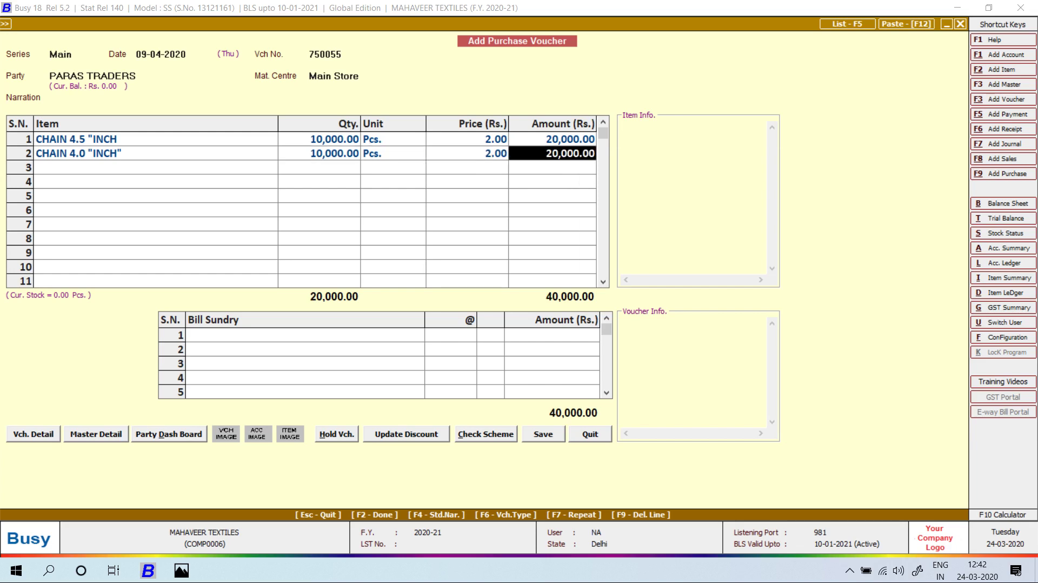
key("Return")
Check the third item in Photos and start an item master named ASTER in group RAW MATERIAL with unit Metre.
key("alt+Tab")
key("alt+Tab")
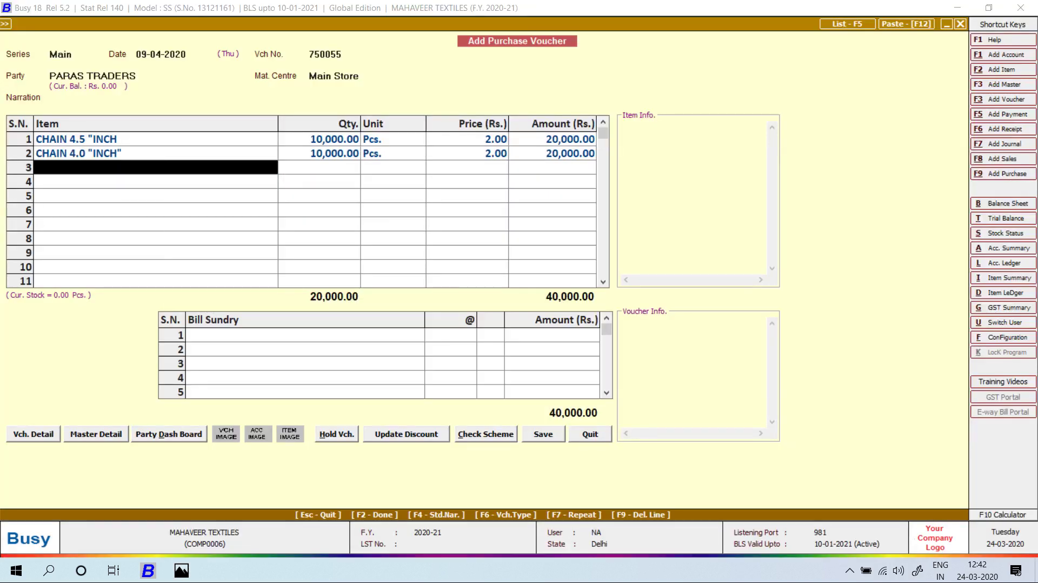
key("alt+F2")
type("ASTER")
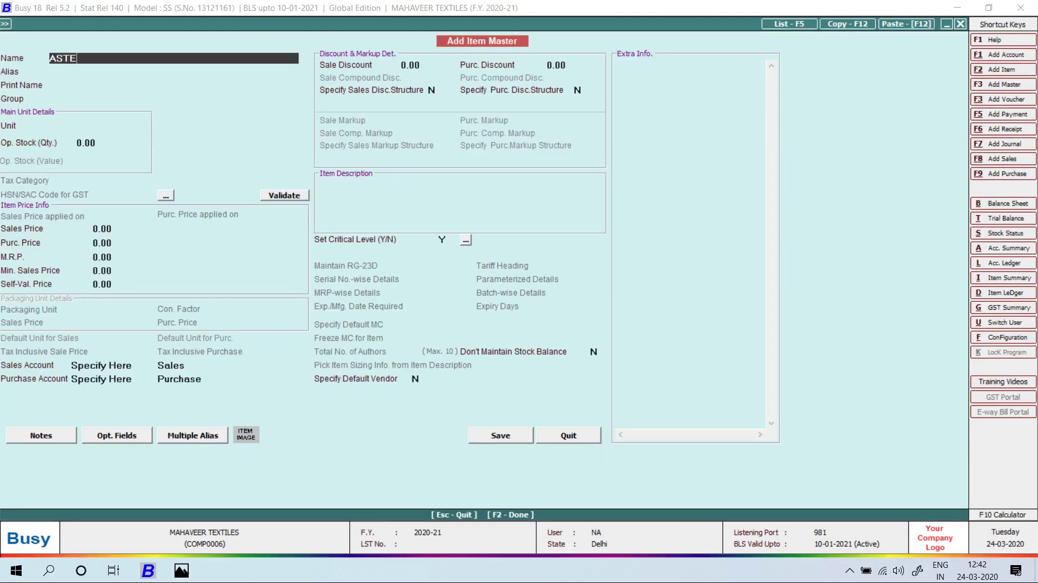
key("Return")
key("Return")
key("Return")
type("RA")
key("Return")
type("MT")
key("Return")
key("Return")
key("Return")
Set ASTER's purchase price to 10 as on the invoice in Photos, and save the item.
key("Up")
key("Up")
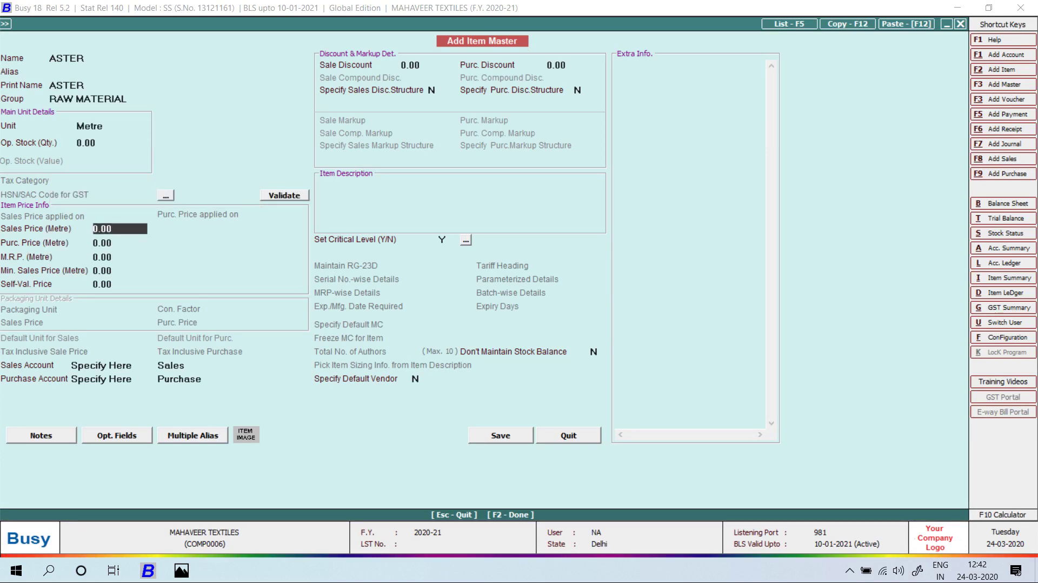
key("Return")
key("Return")
key("alt+Tab")
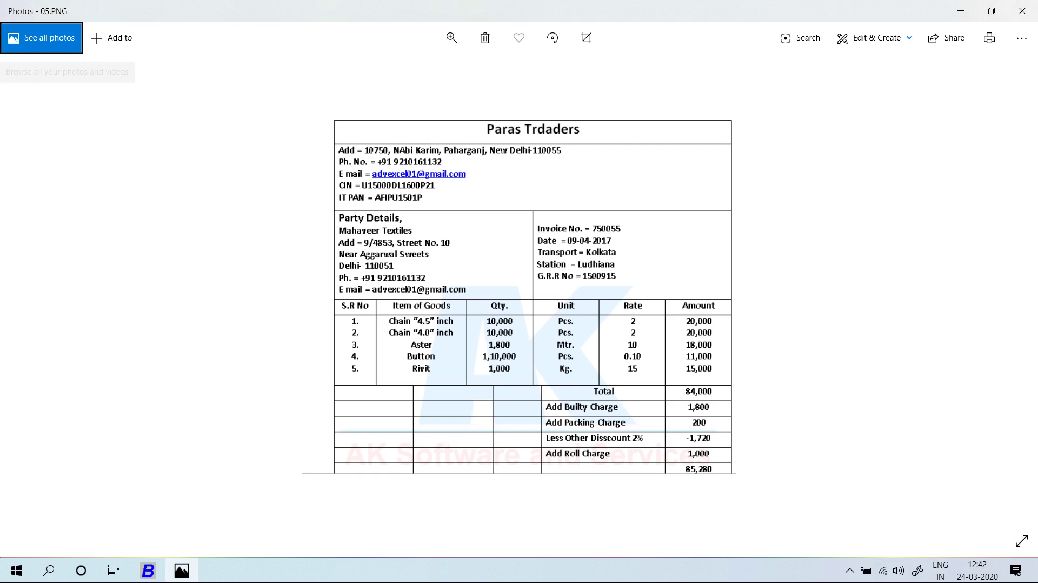
key("alt+Tab")
type("10")
key("Return")
key("F2")
key("Return")
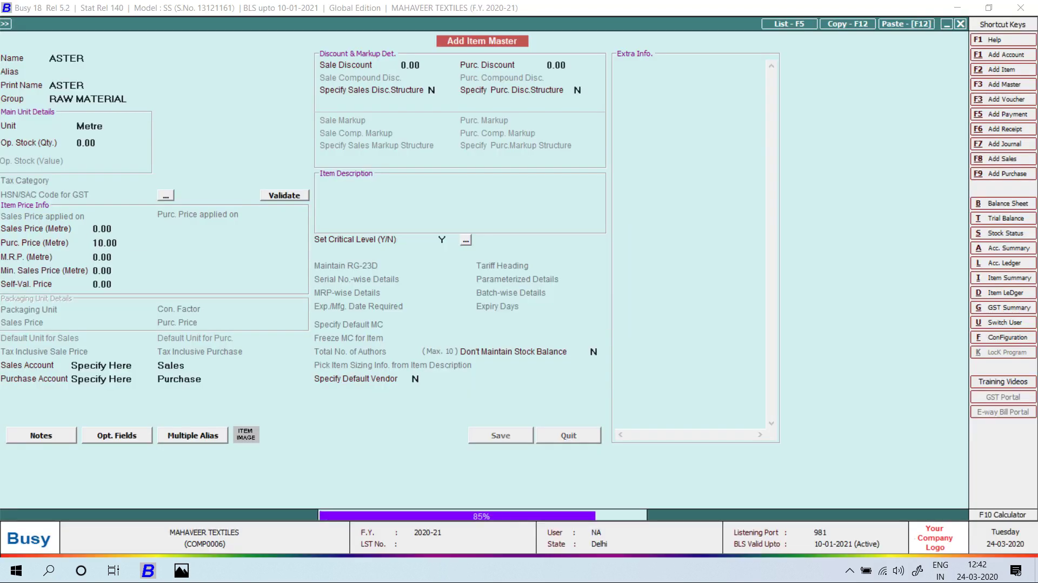
Check the quantity in Photos and enter 1,800 Metre of ASTER on voucher line 3.
key("alt+Tab")
key("alt+Tab")
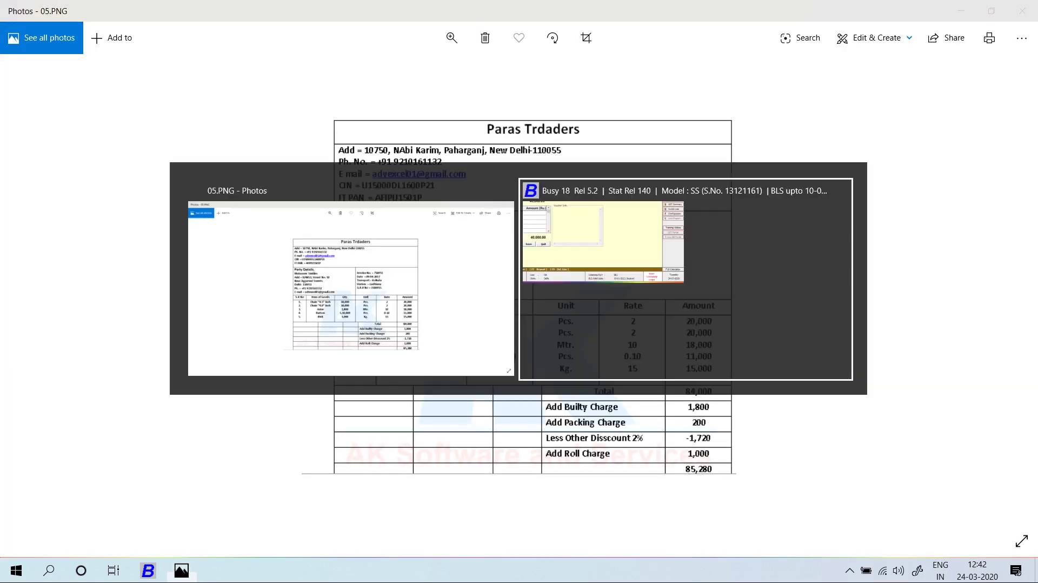
type("1800")
key("Return")
key("Return")
key("Return")
key("Return")
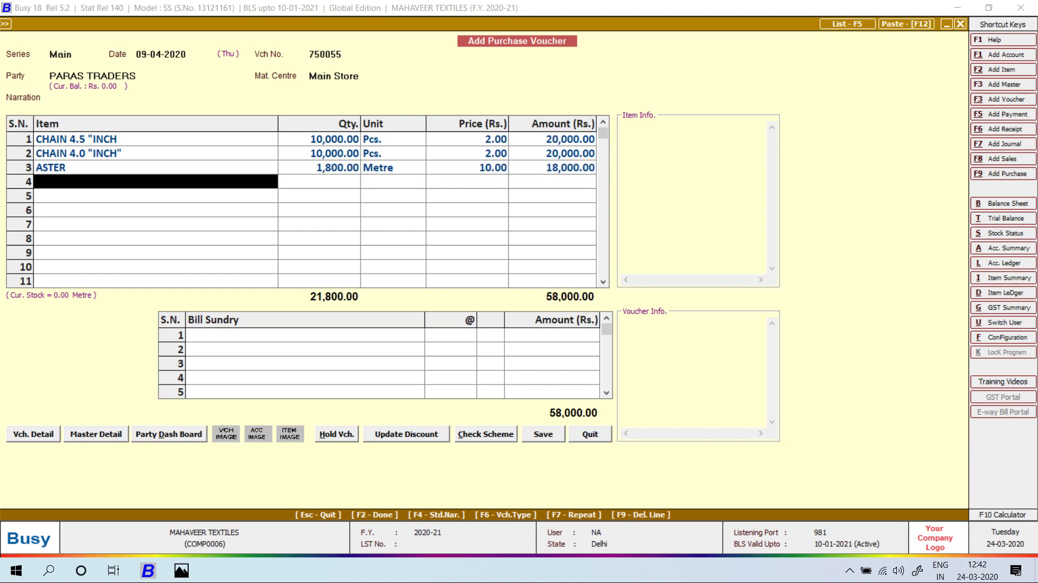
Check the fourth item in Photos and start an item master named BUTTON in group RAW MATERIAL.
key("alt+Tab")
key("alt+Tab")
key("F2")
type("BUTT")
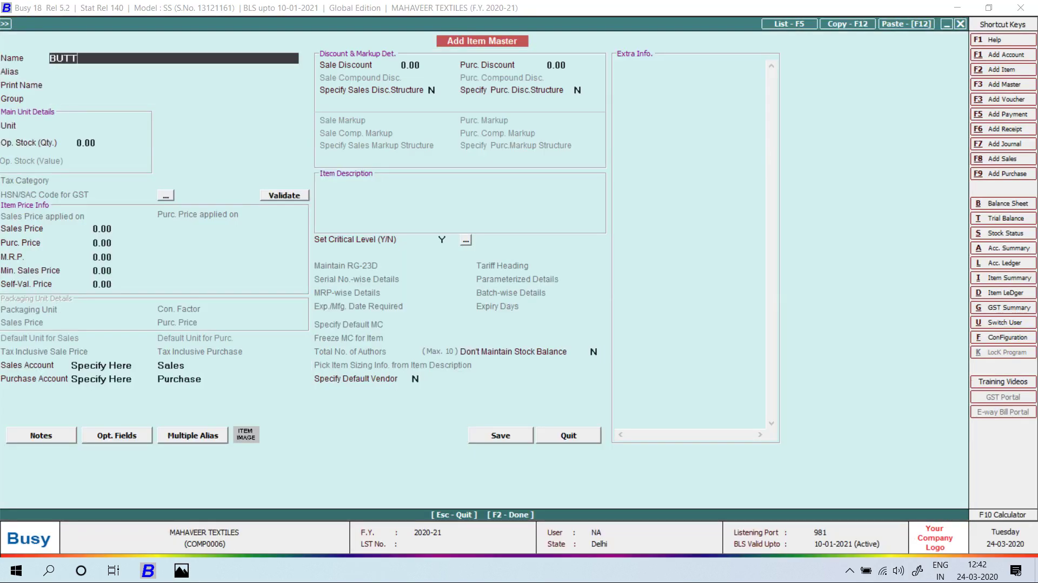
type("ON")
key("Return")
key("Return")
key("Return")
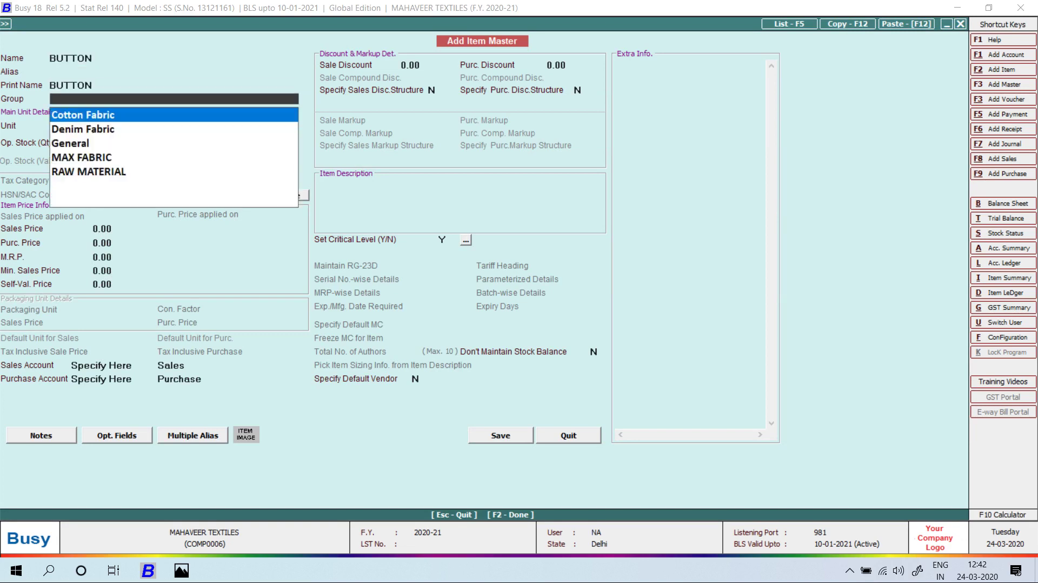
key("Down")
key("Down")
key("Down")
key("Down")
key("Return")
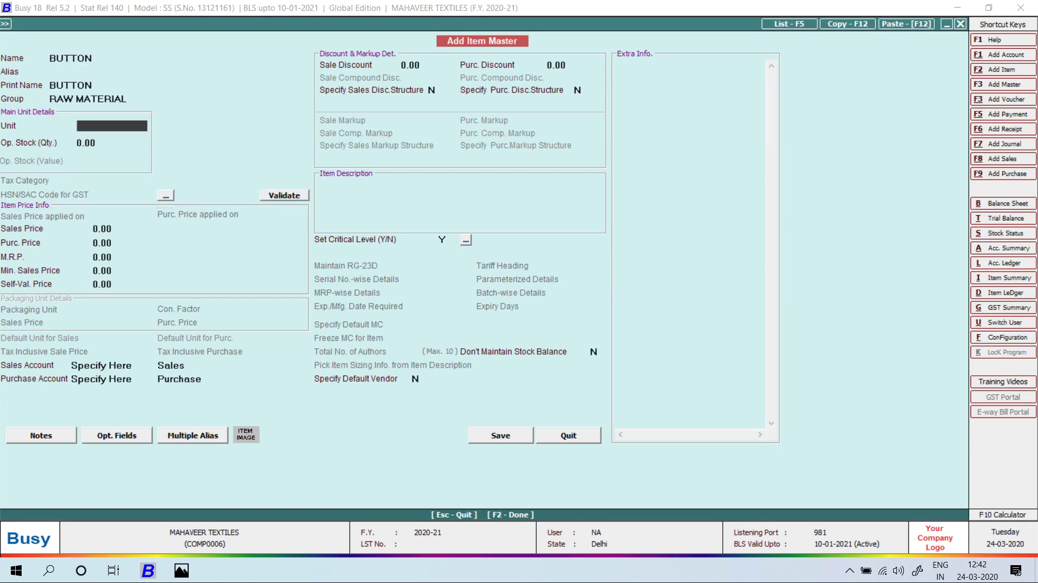
Set BUTTON's unit to Pcs. and its purchase price to 0.10 as on the invoice in Photos, and save the item.
type("P")
key("Return")
key("Return")
key("Return")
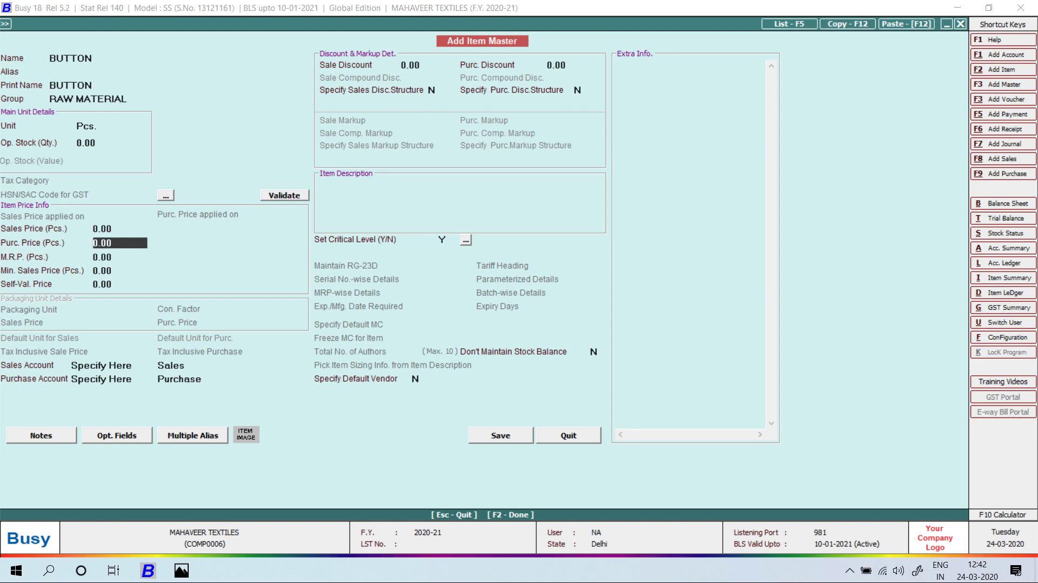
key("alt+Tab")
key("alt+Tab")
type(".1")
key("Return")
key("F2")
key("Return")
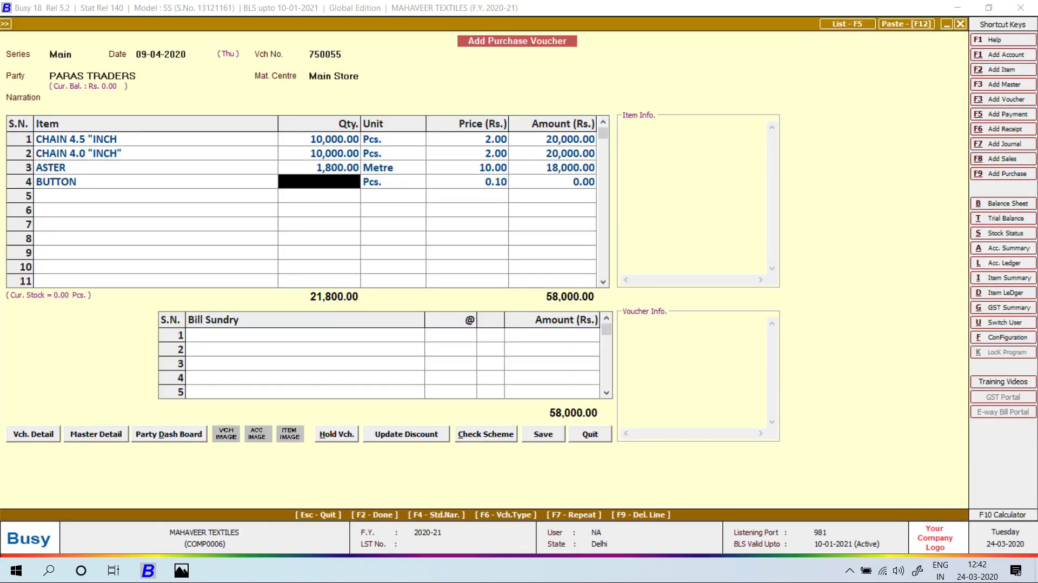
Check the invoice in Photos and enter a quantity of 1,18,000 Pcs. for BUTTON on voucher line 4.
key("alt+Tab")
key("alt+Tab")
type("1,18,000")
key("Return")
key("Return")
key("Return")
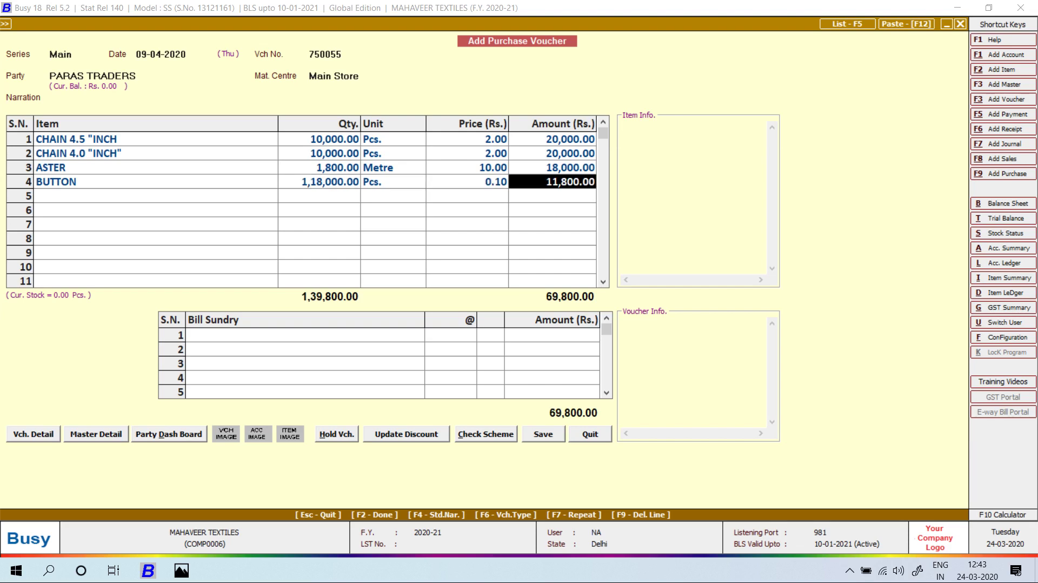
Correct the BUTTON quantity on voucher line 4 to 1,10,000 Pcs. and complete the line.
key("shift+Tab")
key("shift+Tab")
type("110000")
key("Return")
key("Return")
key("Return")
key("Return")
Check the fifth item in Photos and start an item master named RIVIT in group RAW MATERIAL.
key("alt+Tab")
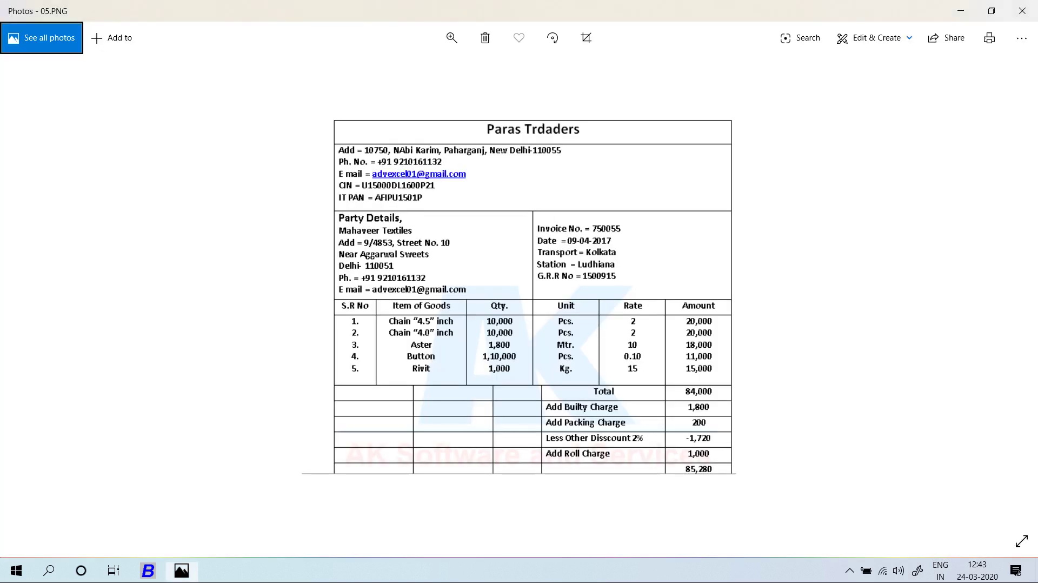
key("alt+Tab")
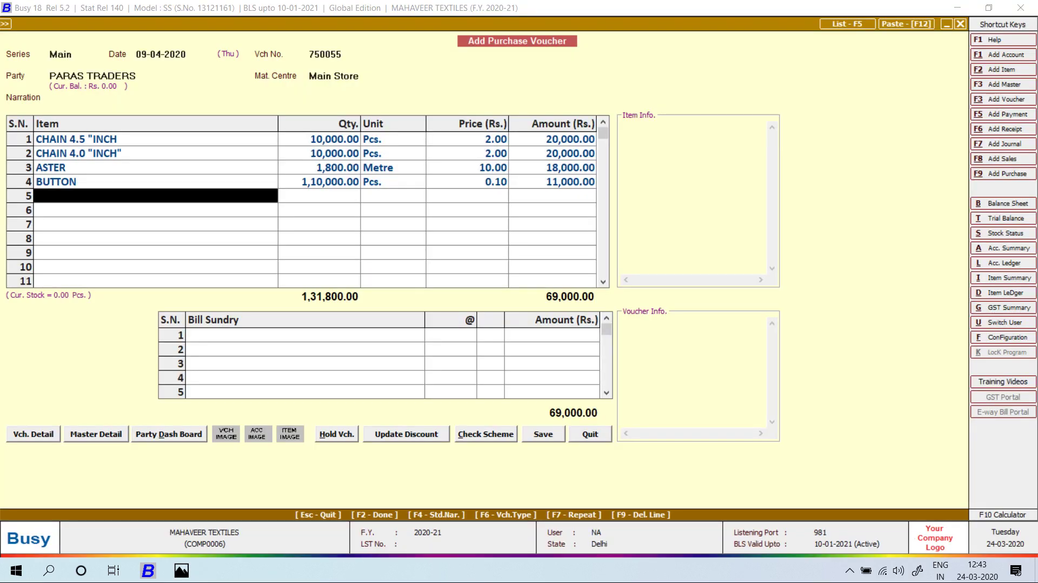
key("alt+F2")
type("RIVBI")
key("BackSpace")
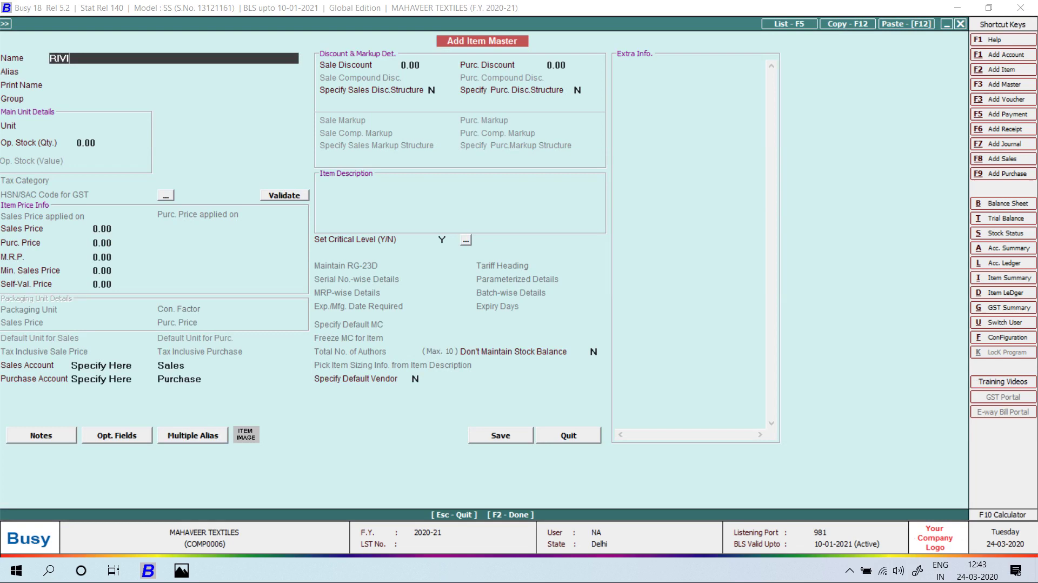
type("IT")
key("Return")
key("Return")
key("Return")
type("RA")
key("Return")
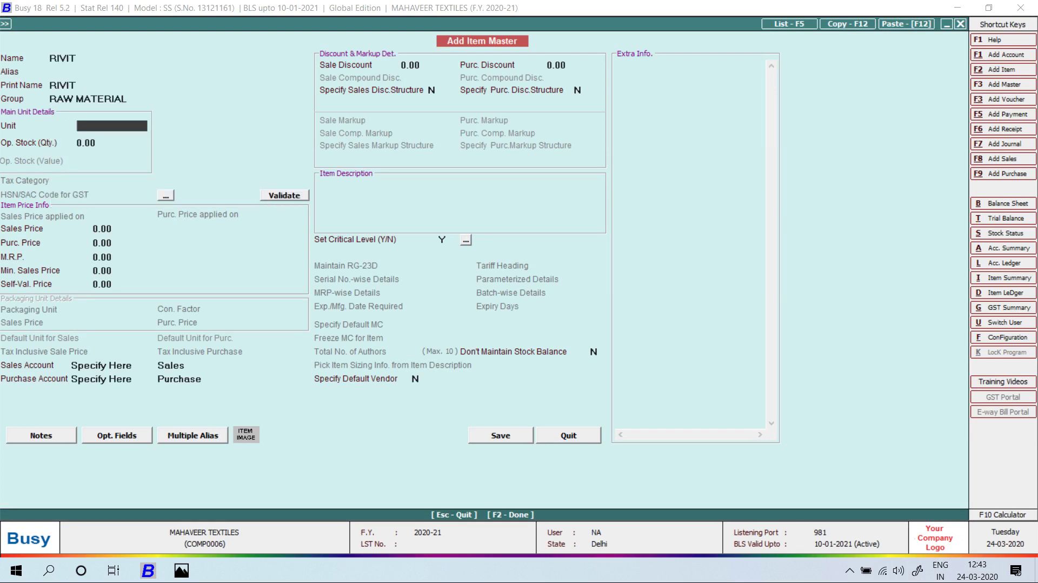
Set RIVIT's unit to Kgs. and its purchase price to 15 as on the invoice in Photos, and save the item.
type("P")
key("BackSpace")
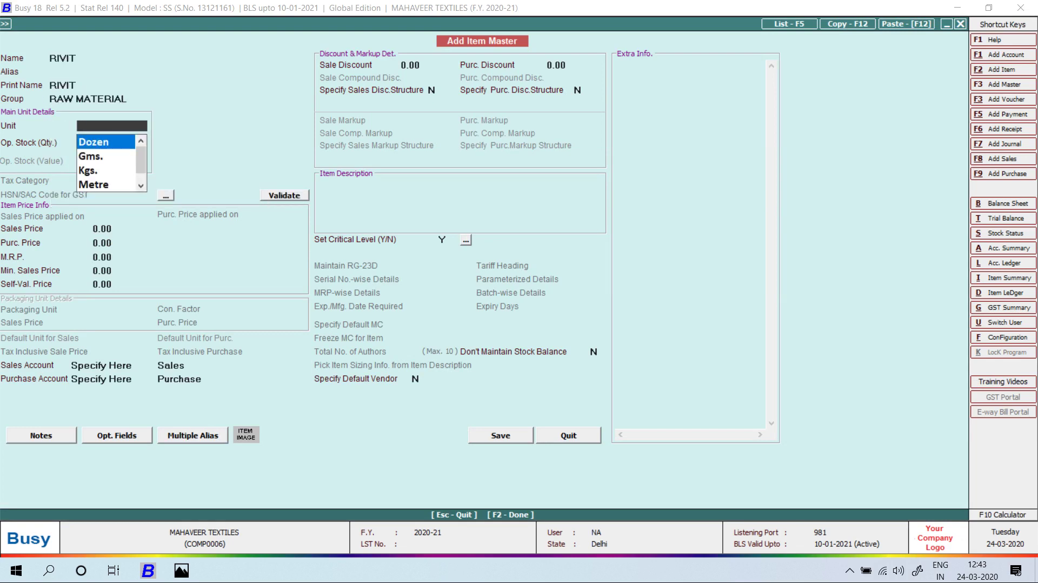
type("K")
key("Return")
key("Return")
key("Return")
key("alt+Tab")
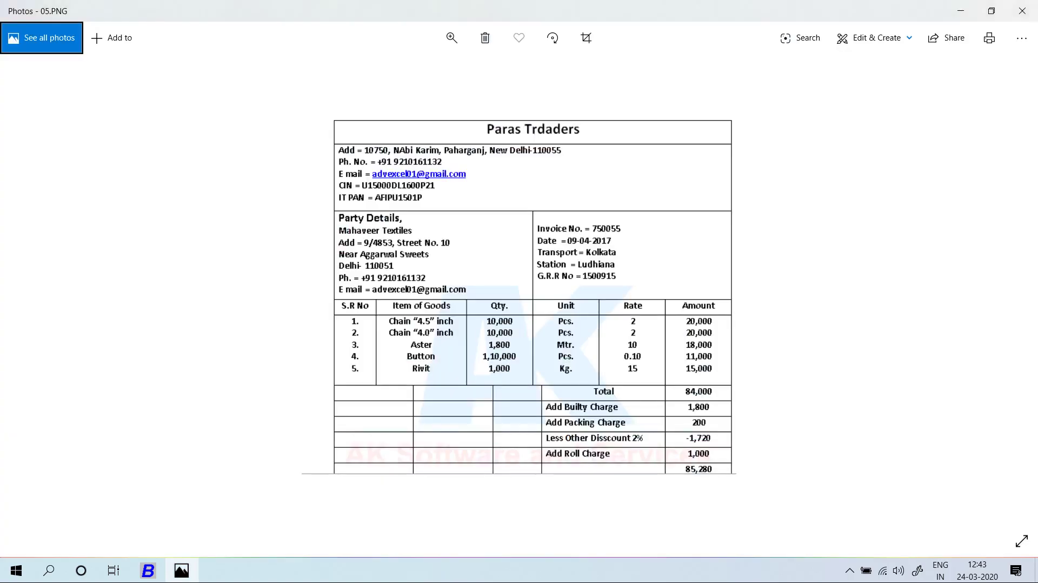
key("alt+Tab")
type("15")
key("F2")
key("Return")
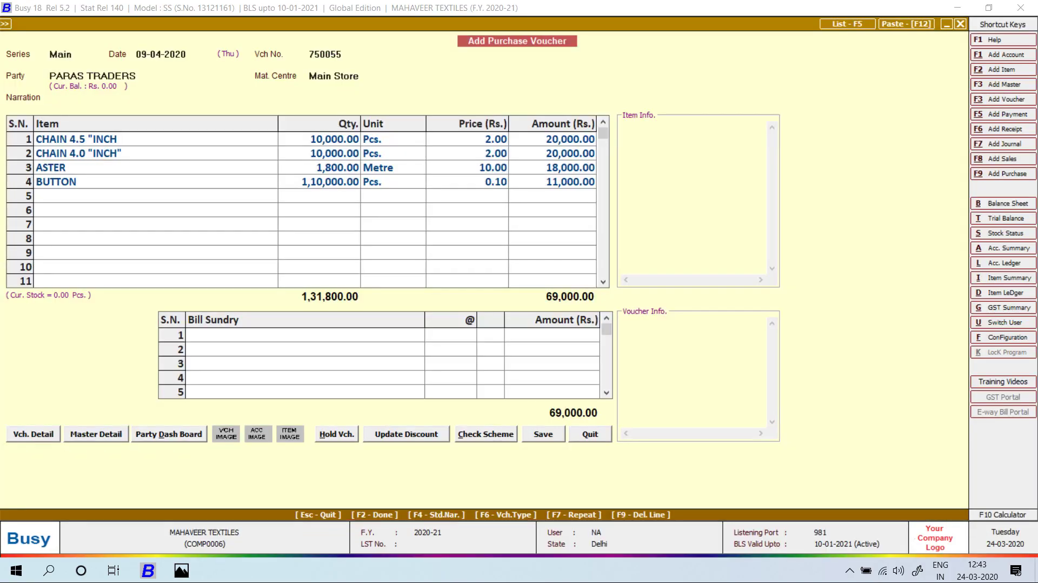
Check the quantity in Photos and enter 1,000 Kgs. of RIVIT on voucher line 5.
key("alt+Tab")
key("alt+Tab")
type("1000")
key("Return")
key("Return")
key("Return")
key("Return")
Check the invoice charges in Photos and add the bill sundry BULITY CHARGE with an amount of 1,800.
key("alt+Tab")
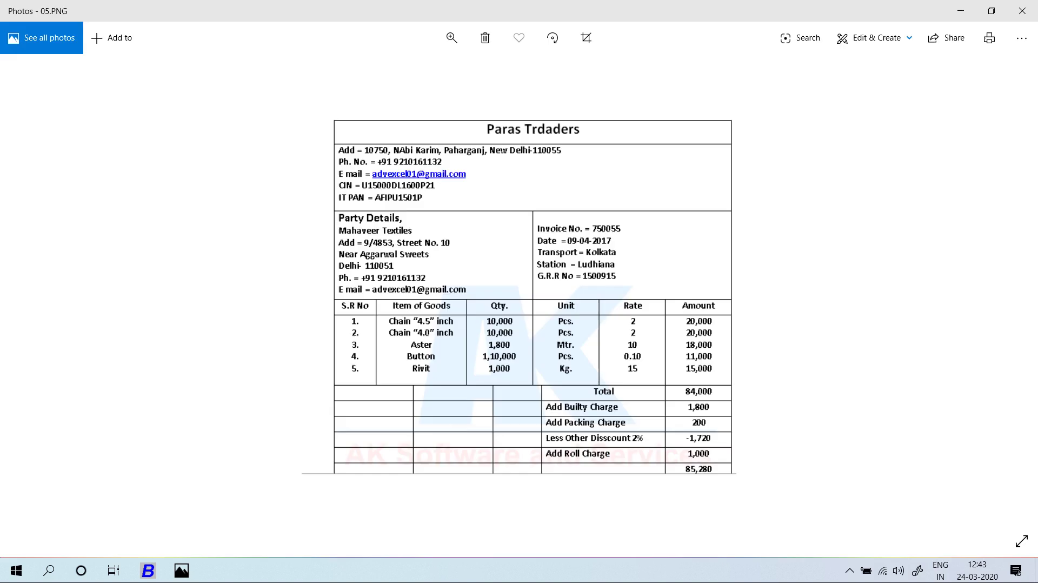
key("alt+Tab")
type("bu")
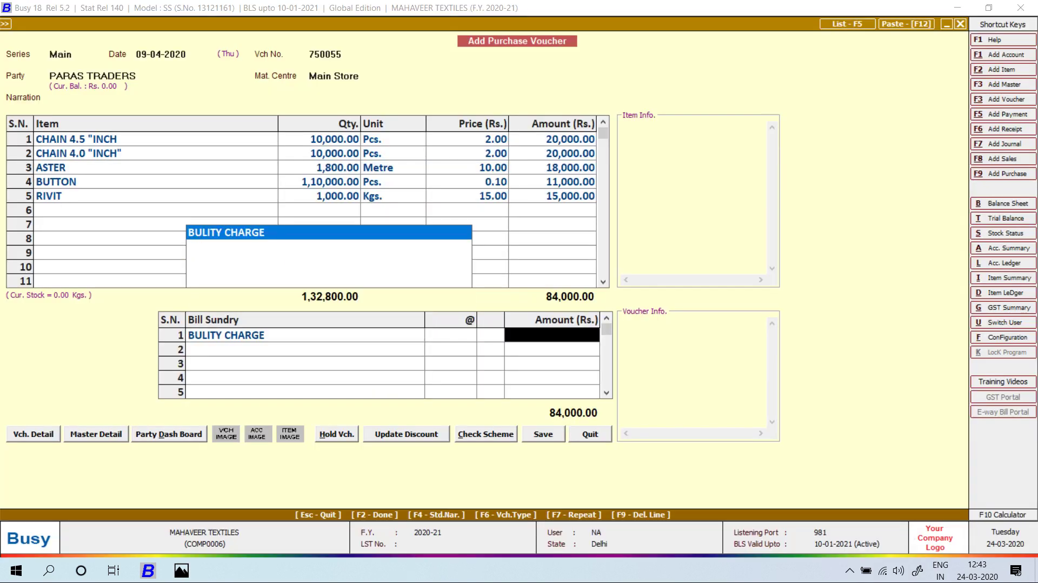
key("alt+Tab")
key("alt+Tab")
key("Return")
type("1800")
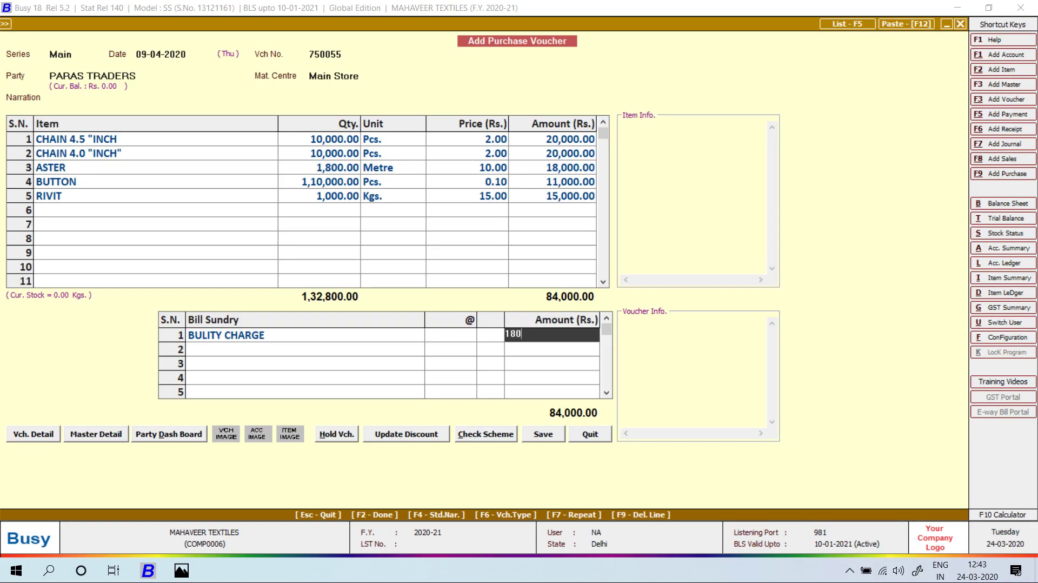
key("Return")
Add the bill sundry PACKING CHARGE with an amount of 200.
type("pa")
key("Return")
type("200")
key("Return")
Add the Discount bill sundry at 2% after checking the rate on the invoice in Photos.
type("d")
key("Return")
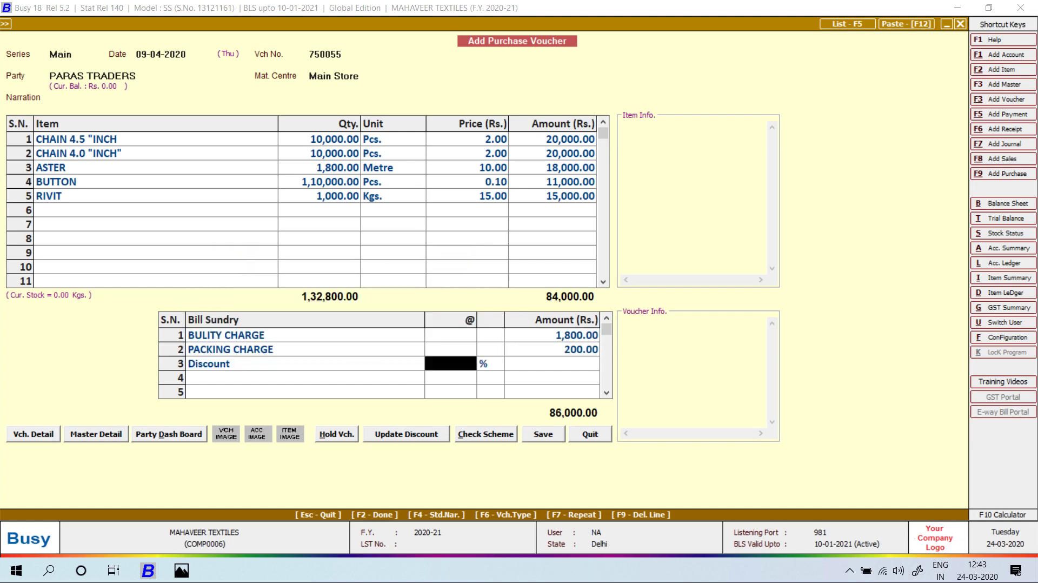
key("alt+Tab")
key("alt+Tab")
key("Return")
key("Return")
Check the last charge in Photos and start a bill sundry master named ROLL CHARGE, type Additive and nature Others.
key("alt+Tab")
key("alt+Tab")
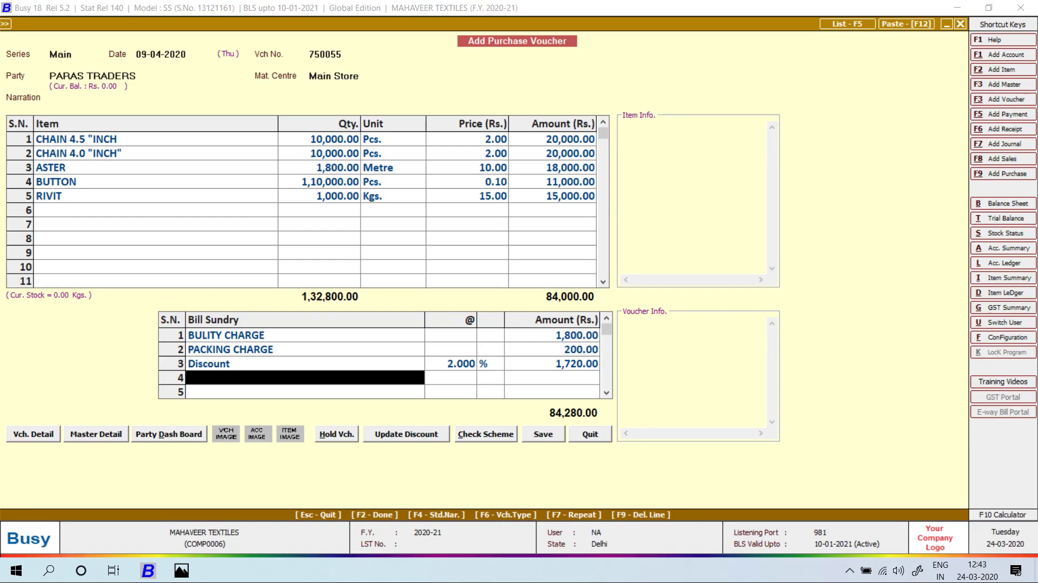
type("rO")
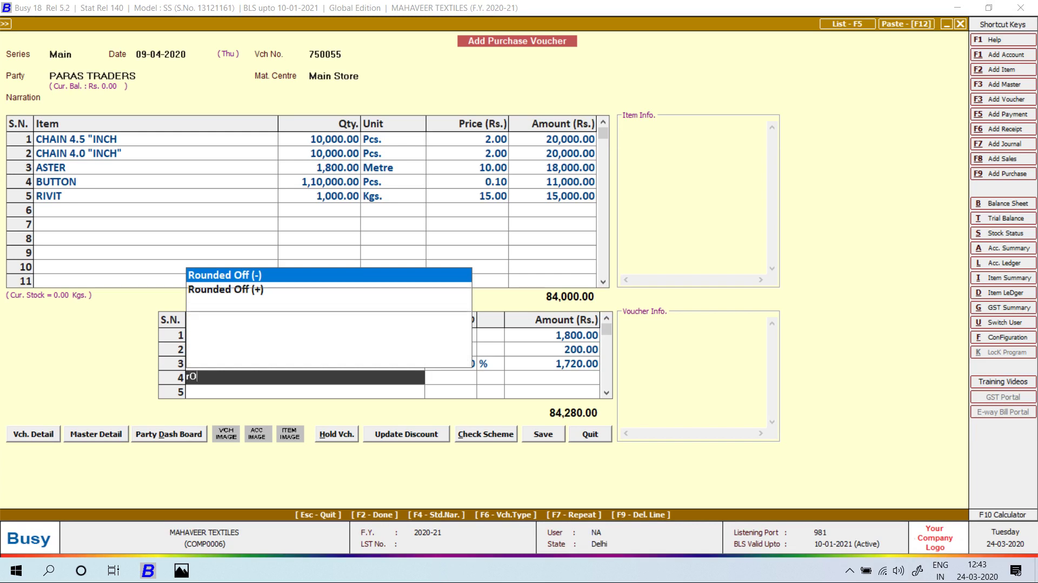
key("F3")
type("ROLL CHARGE")
key("Return")
key("Return")
key("Return")
key("Return")
key("Return")
key("Return")
key("Return")
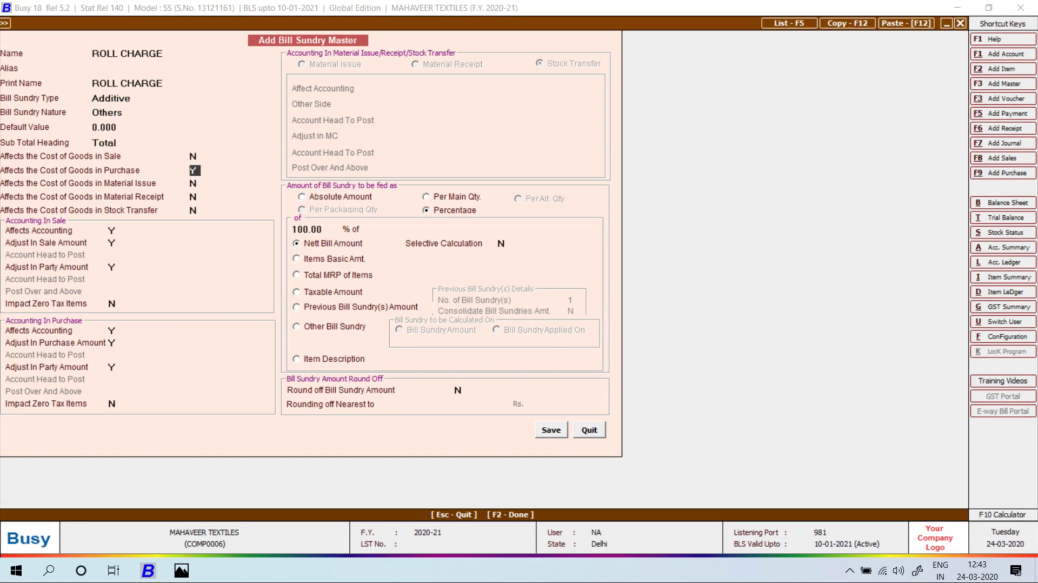
Set the ROLL CHARGE bill sundry to be fed as an absolute amount and save it.
left_click(340, 197)
key("F2")
key("Return")
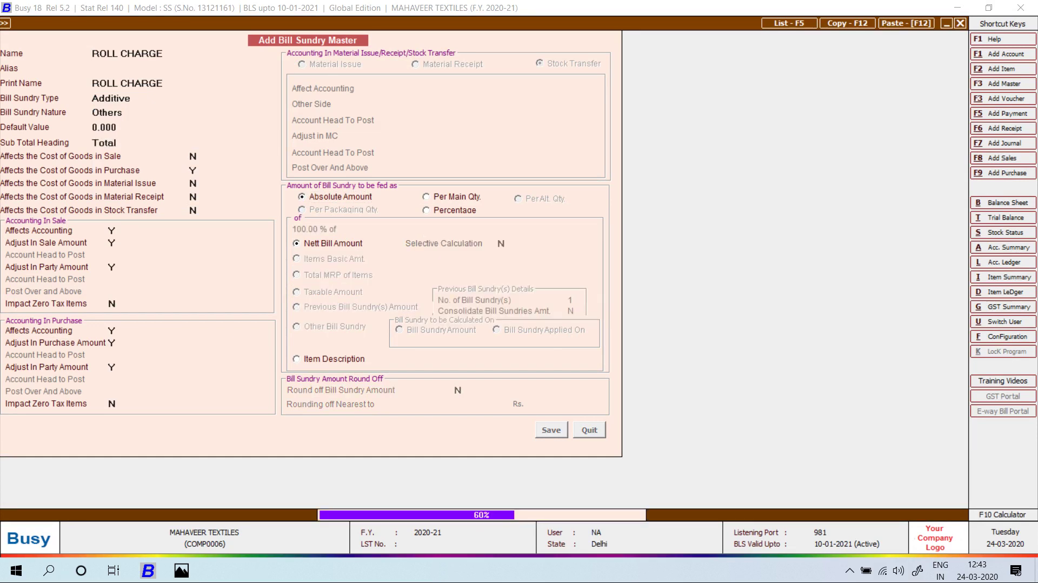
Check the roll charge on the invoice in Photos and enter 1000 as the ROLL CHARGE amount in Busy.
key("alt+Tab")
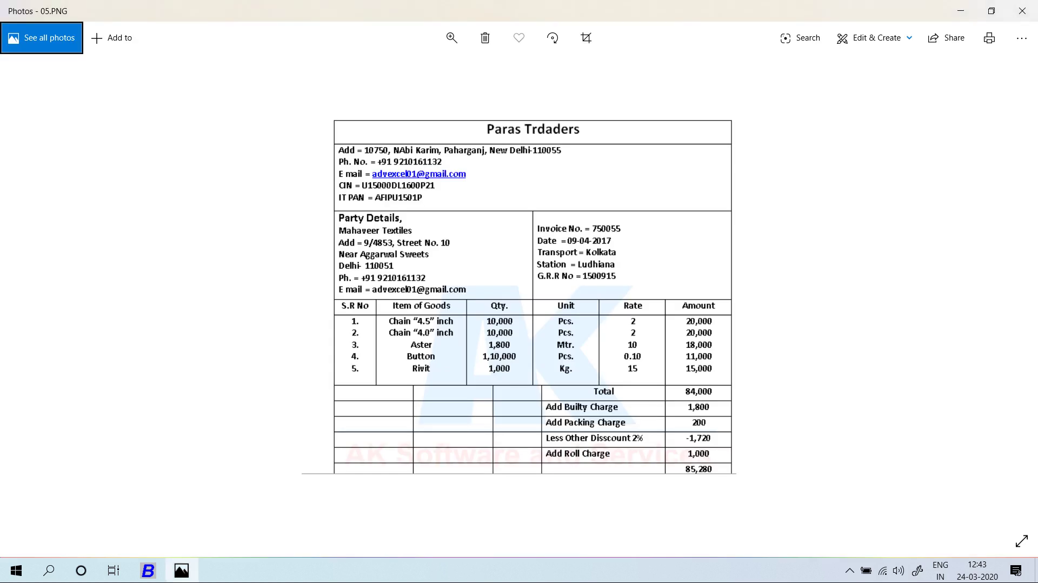
key("alt+Tab")
type("00")
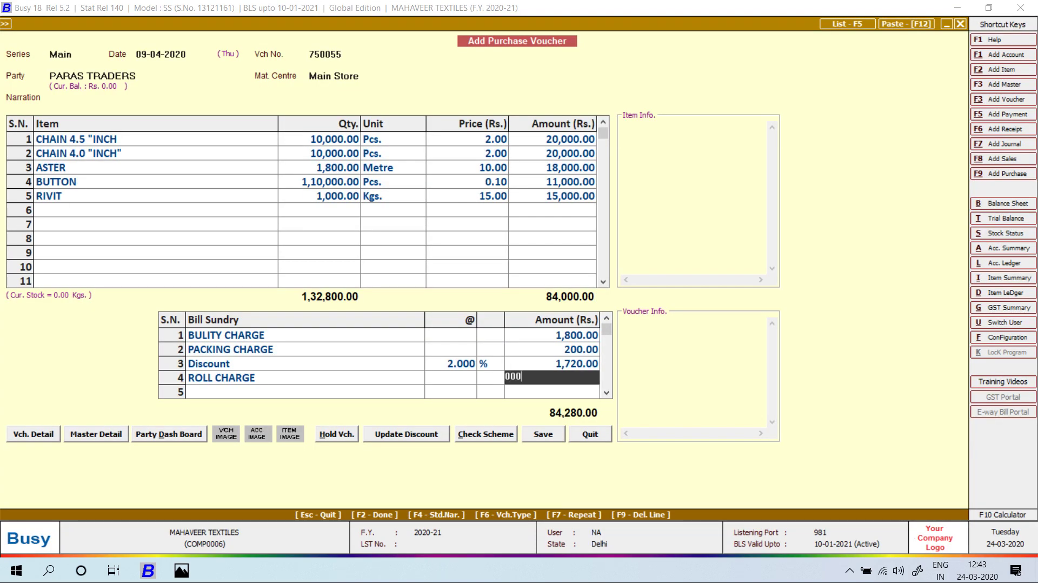
key("BackSpace")
key("BackSpace")
type("1000")
key("Return")
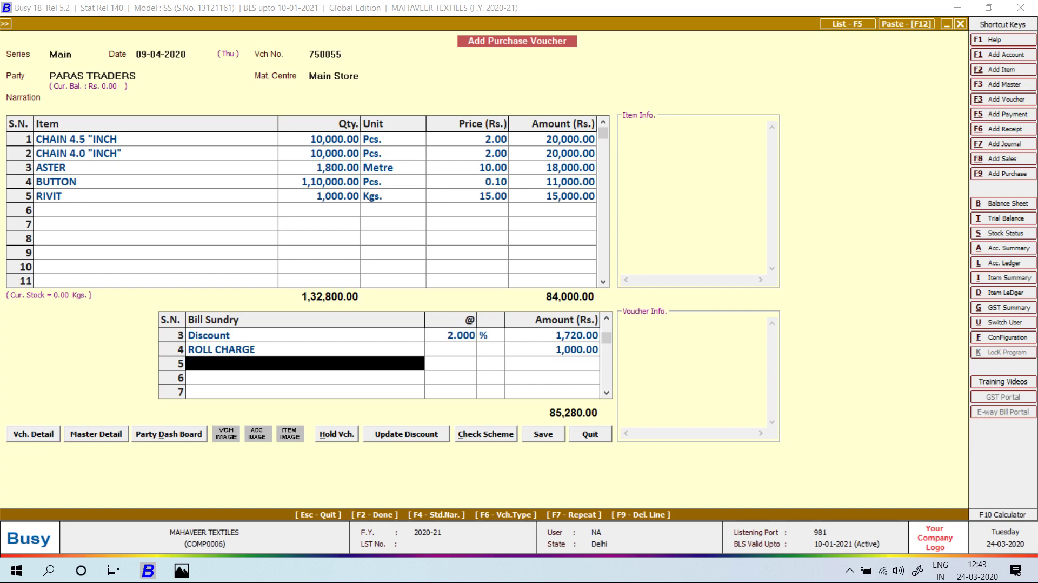
Finish the bill sundries, check the transport on the invoice in Photos, and enter KOLKATTA TRASNPORT as the transport.
key("Return")
key("alt+Tab")
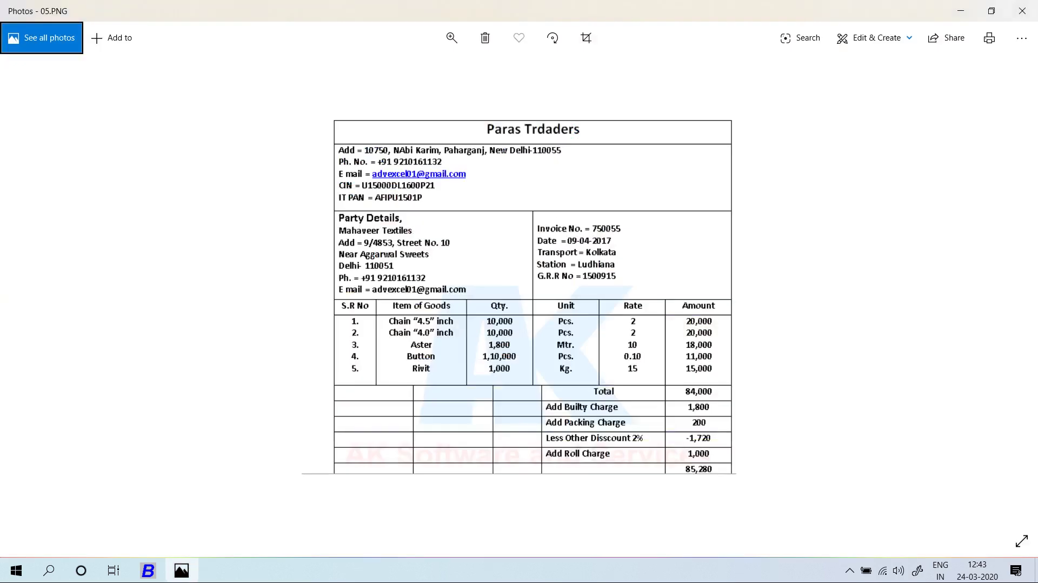
key("Tab")
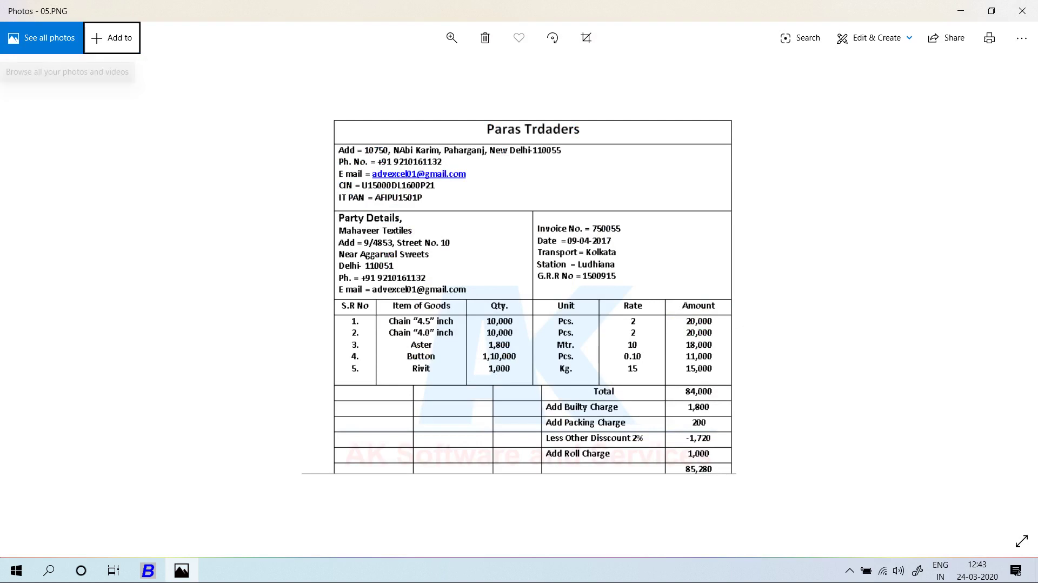
key("alt+Tab")
type("KO")
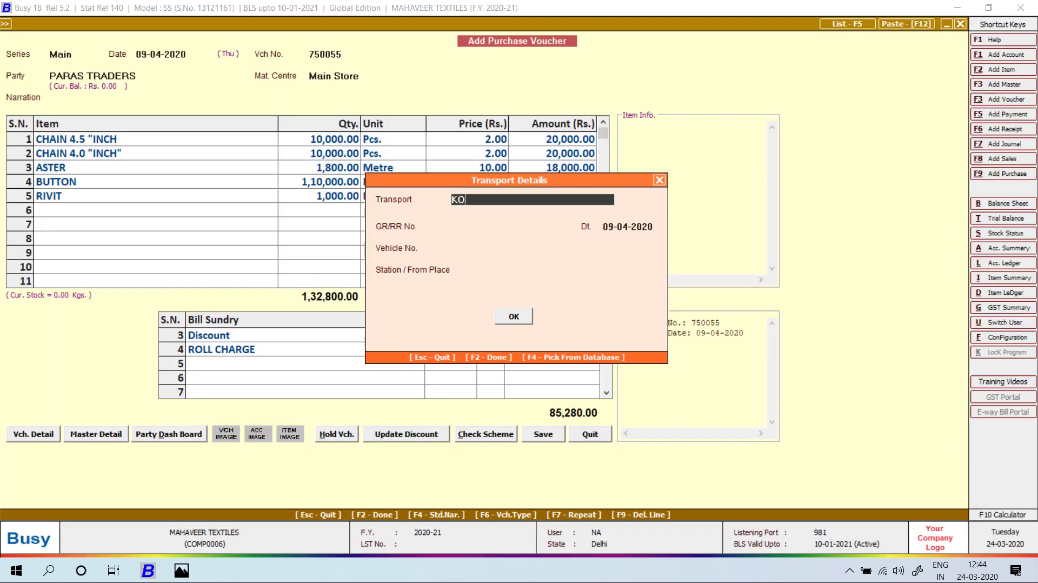
type("LKATTA TRASNPORT")
key("Return")
key("Return")
key("Return")
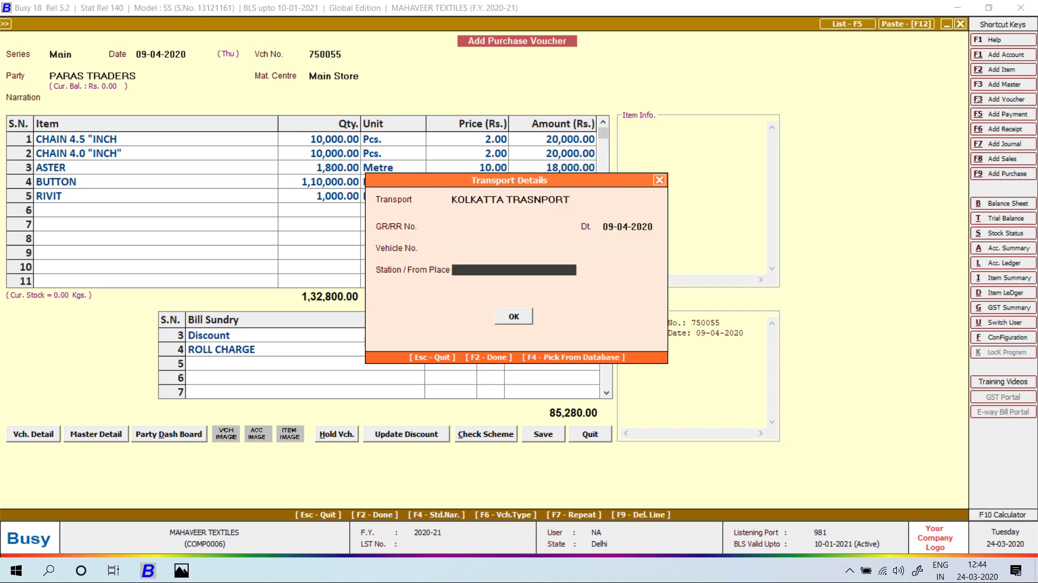
Check the station in Photos, enter LUDHIANA as the station in the transport details, and save the purchase voucher.
key("alt+Tab")
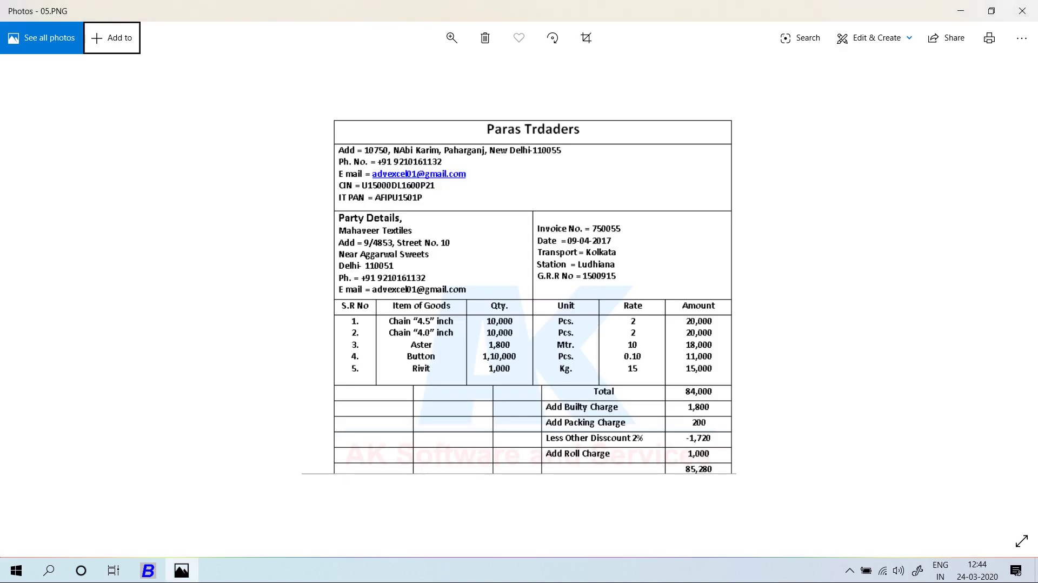
key("alt+Tab")
type("LUDHIANA")
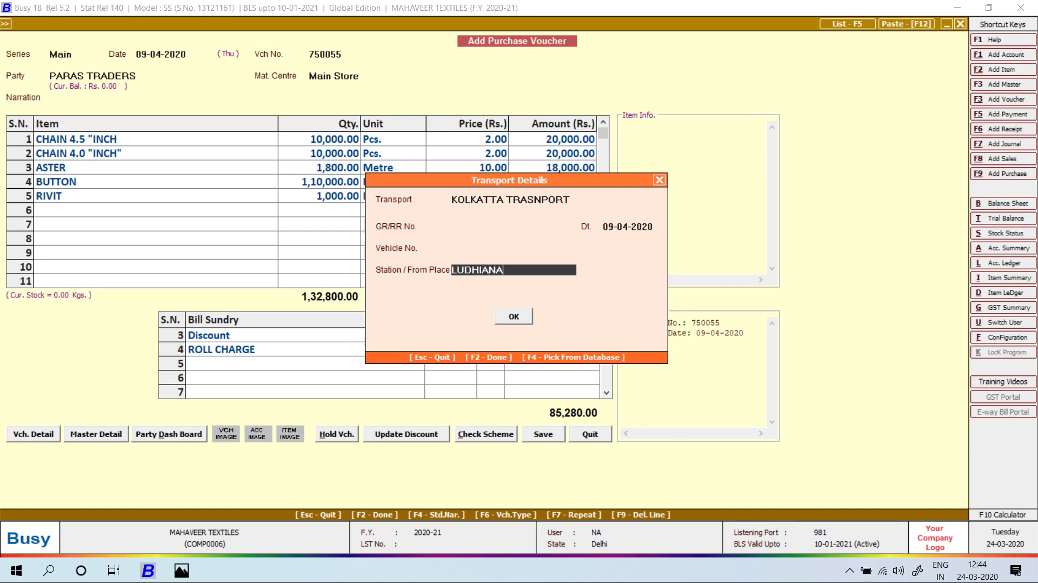
key("Return")
key("Return")
key("Return")
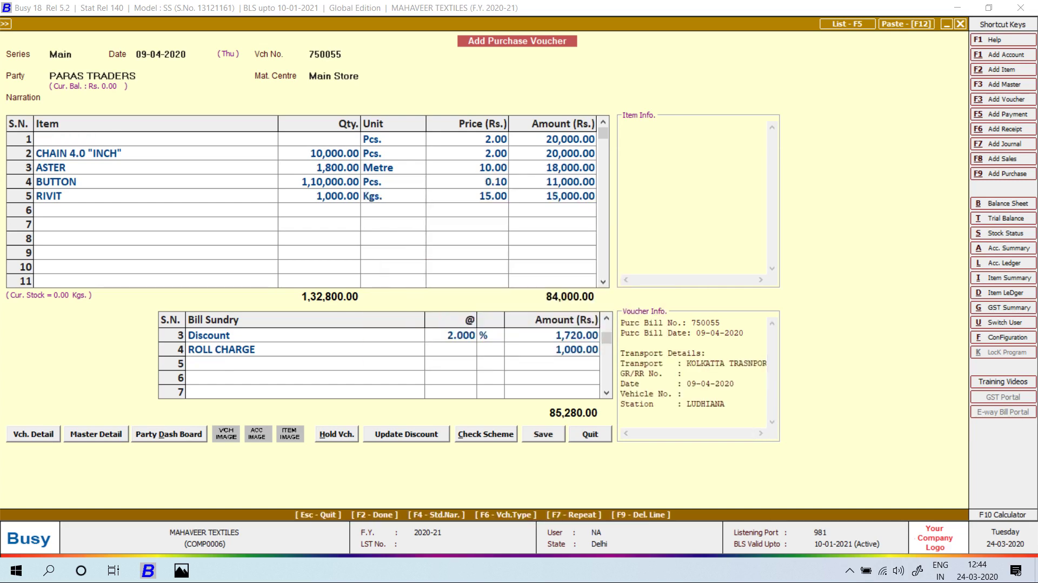
Switch to Photos and display the next invoice image, 06.PNG.
key("alt+Tab")
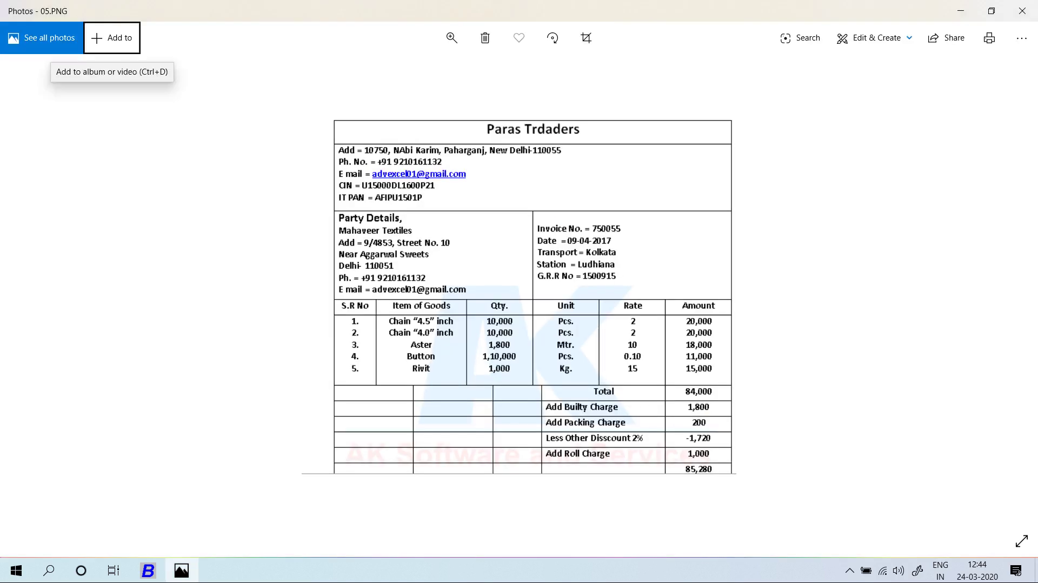
key("Right")
left_click(1004, 294)
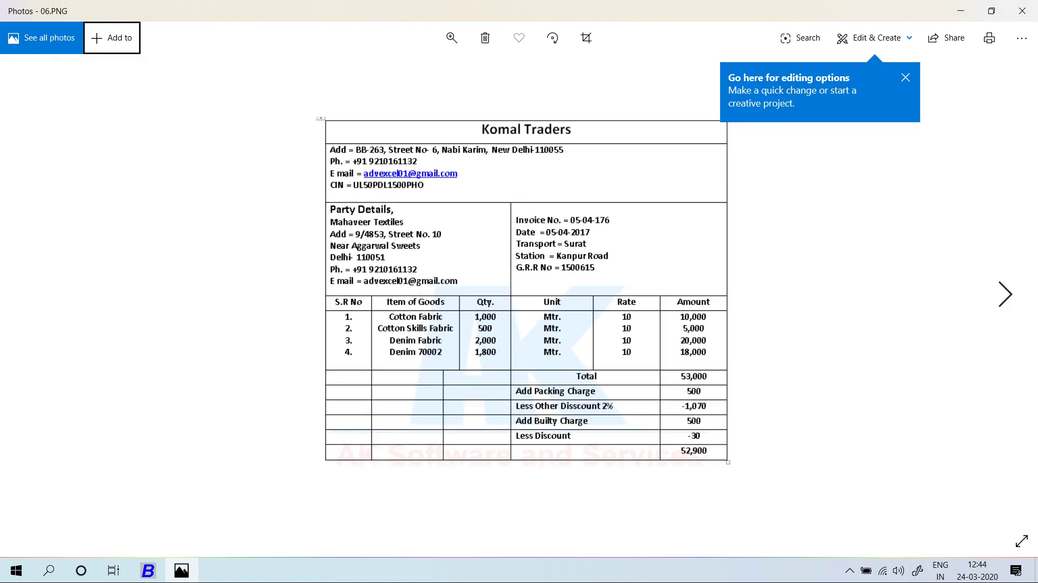
Return to Busy and start a purchase voucher dated 05-04-2020 with voucher number 176, checking both against the invoice in Photos.
key("alt+Tab")
key("Return")
key("alt+Tab")
key("alt+Tab")
type("5")
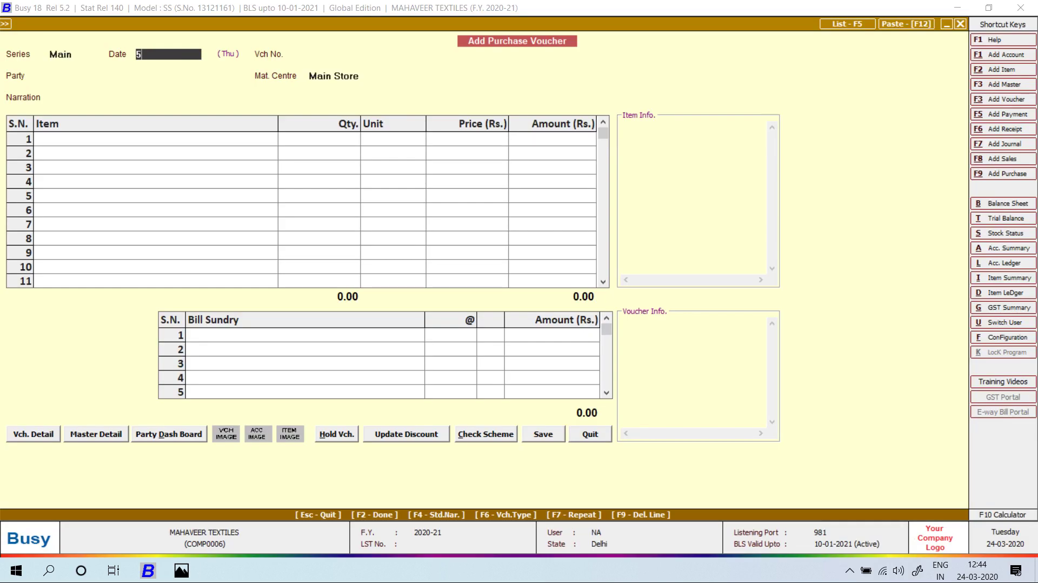
type("-4")
key("Return")
key("alt+Tab")
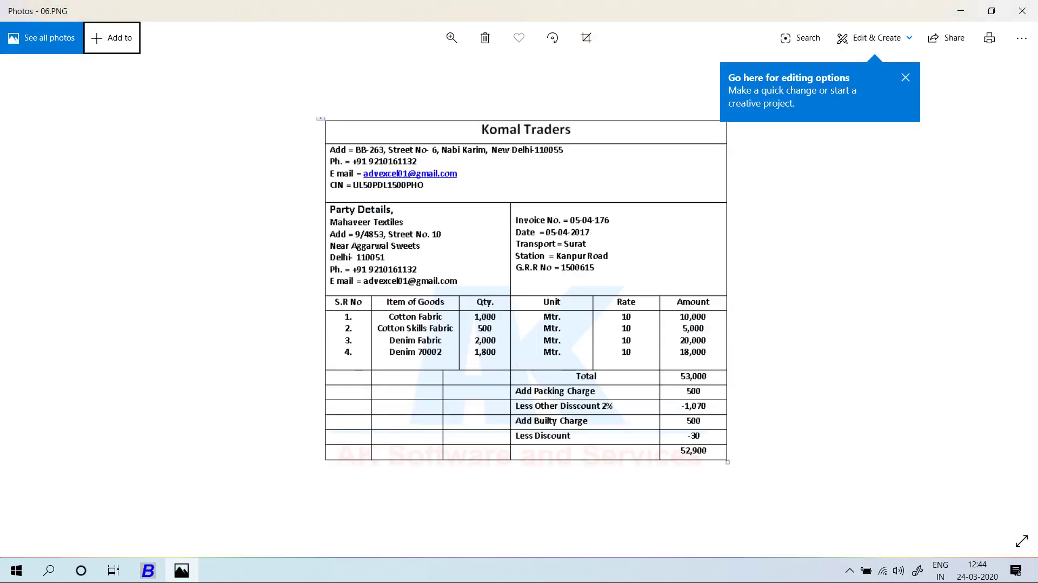
key("alt+Tab")
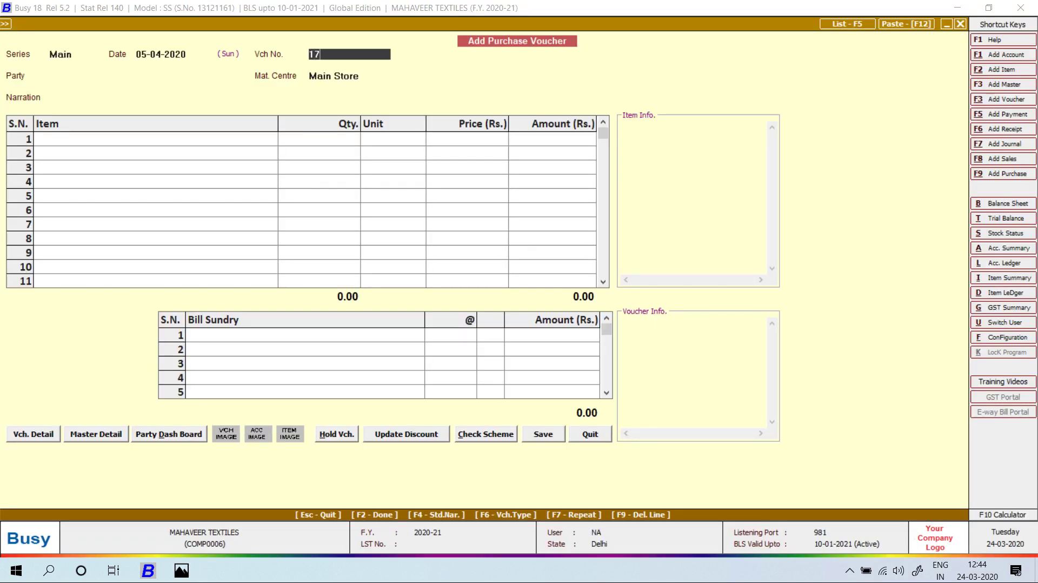
key("Return")
Start a party account master named KOMAL TRADES under the group Sundry Creditors.
key("F3")
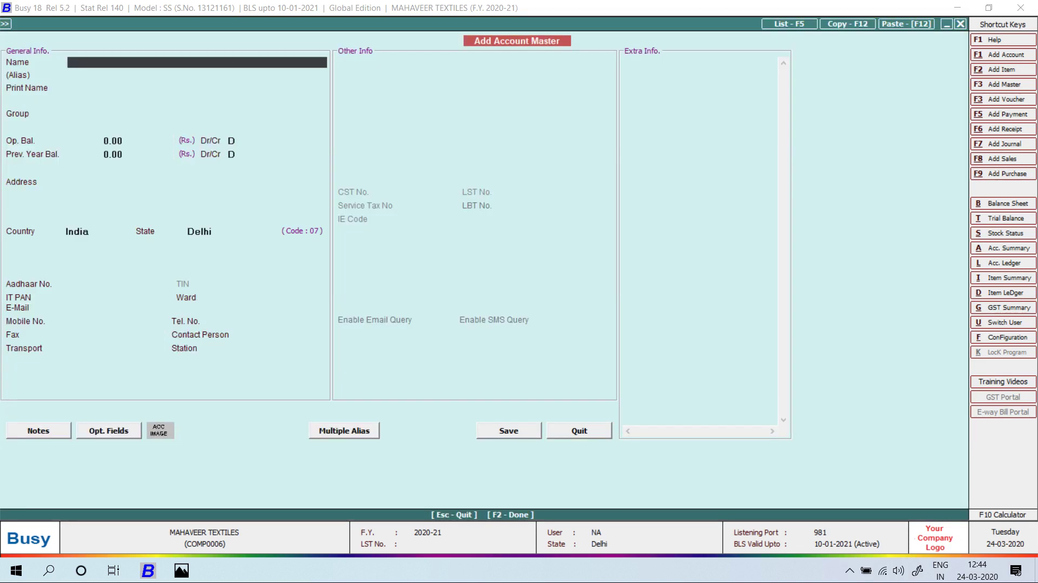
type("KOMAL TRADES")
key("Return")
key("Return")
type("SUN")
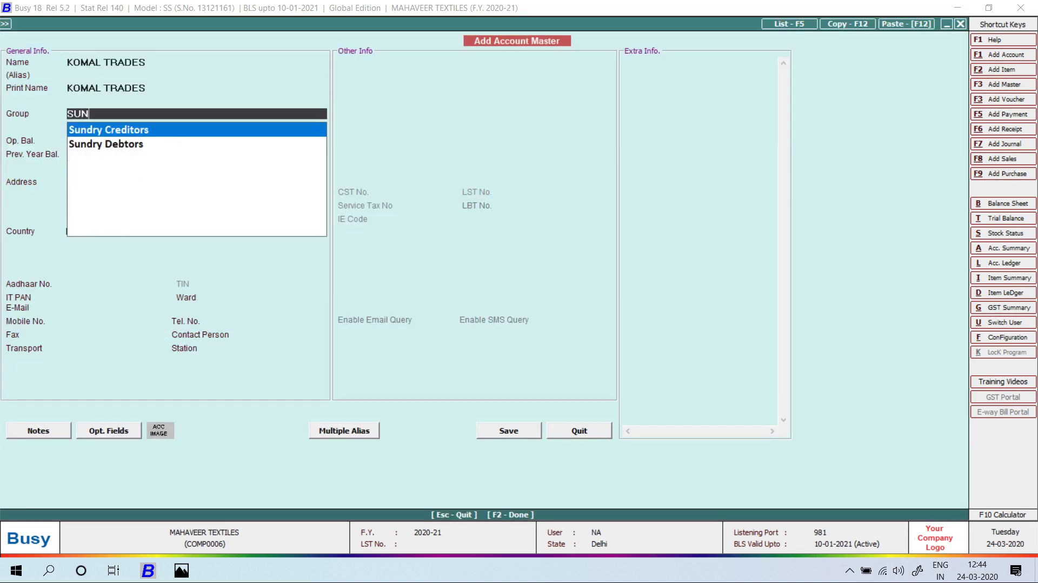
key("Return")
Leave the remaining account details at their defaults, set Maintain Bill By Bill Balancing to N, and save the KOMAL TRADES account.
key("Return")
key("Return")
key("Return")
key("Return")
key("Return")
key("Return")
key("Return")
key("Return")
key("Return")
key("Return")
key("Return")
key("Return")
key("Return")
key("Return")
key("Return")
key("Return")
key("Return")
key("Return")
key("Return")
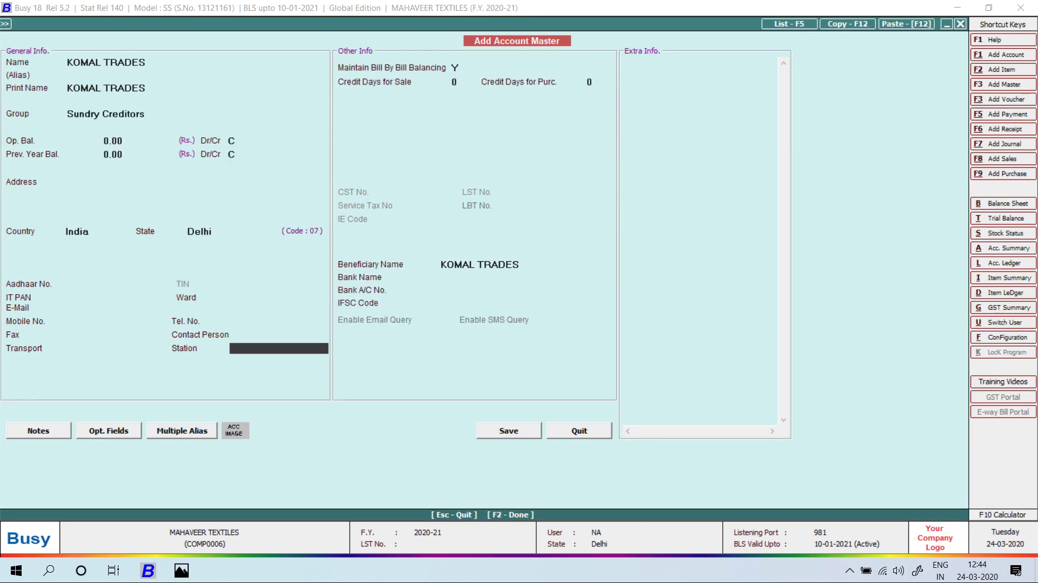
key("n")
key("Return")
key("Return")
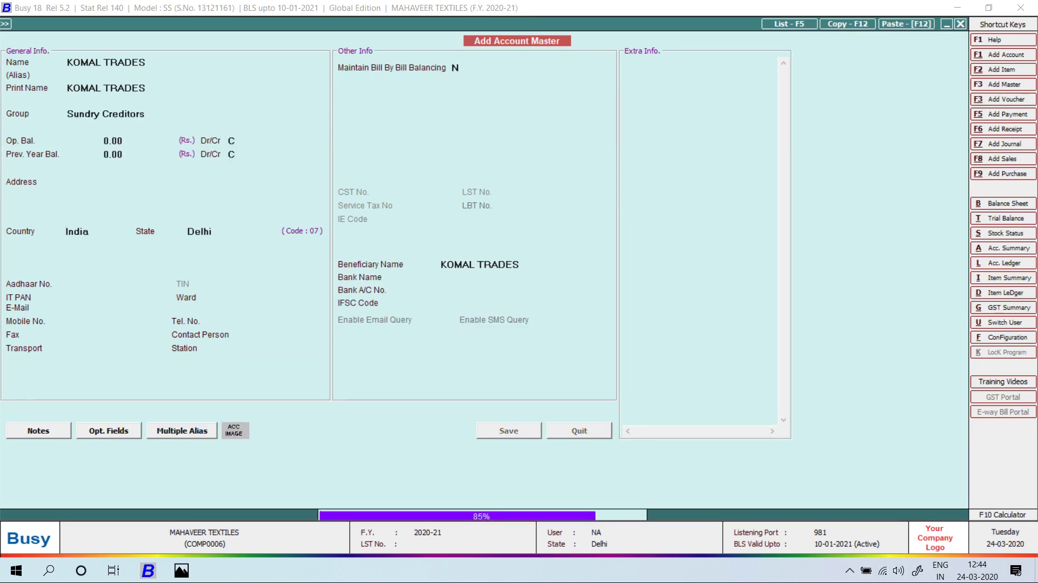
key("Return")
key("Return")
Check the first item in Photos and add Cotton Fabric to the voucher with a quantity of 1000 metres.
key("alt+Tab")
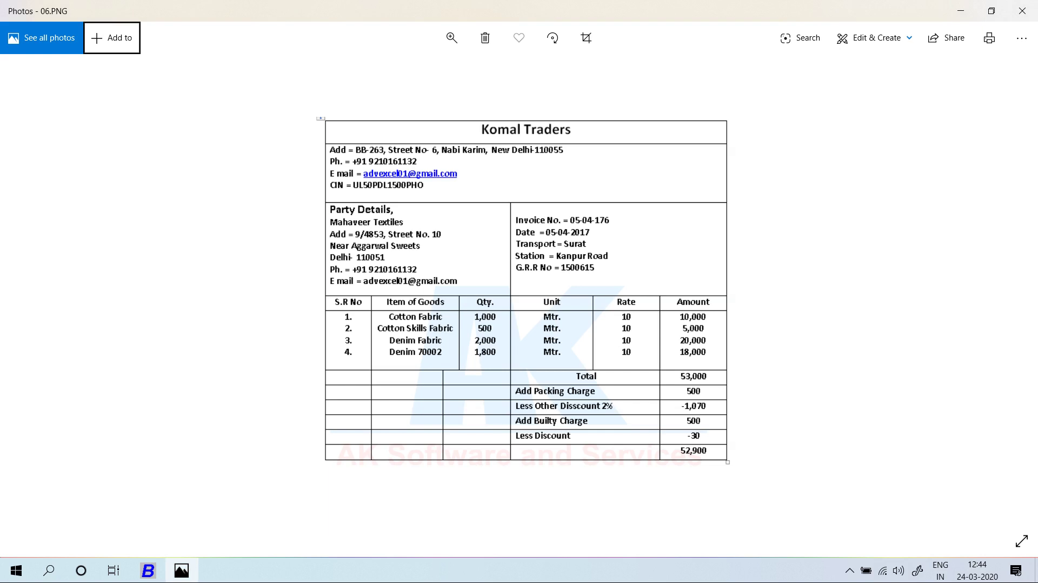
key("alt+Tab")
type("C")
key("Down")
key("Down")
key("Return")
key("alt+Tab")
key("alt+Tab")
type("1000")
key("Return")
key("Return")
key("Return")
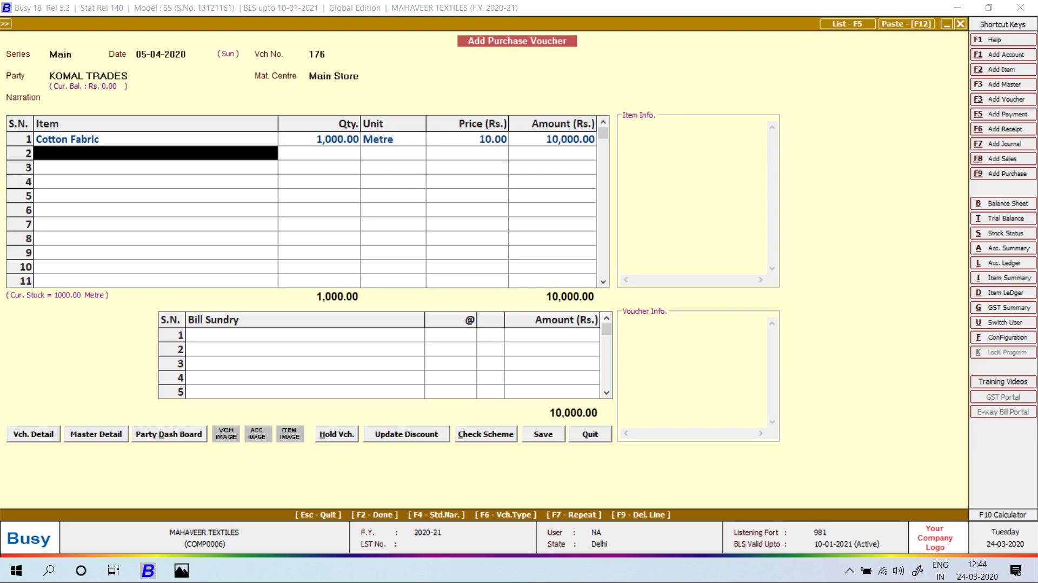
Check the second item in Photos and start an item master named COTTON SLIK FABRIC.
key("alt+Tab")
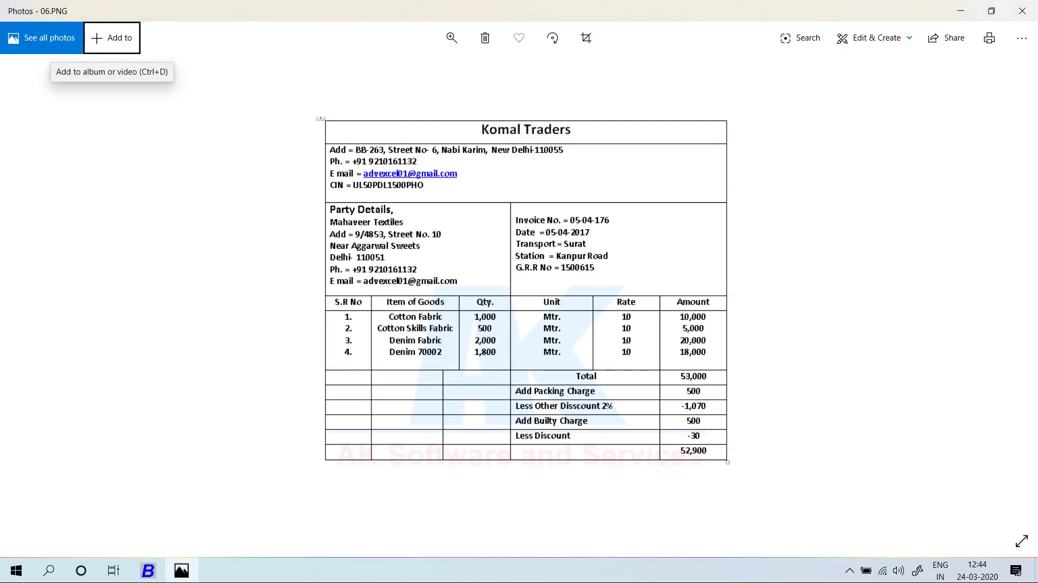
key("alt+Tab")
type("cOT")
key("F3")
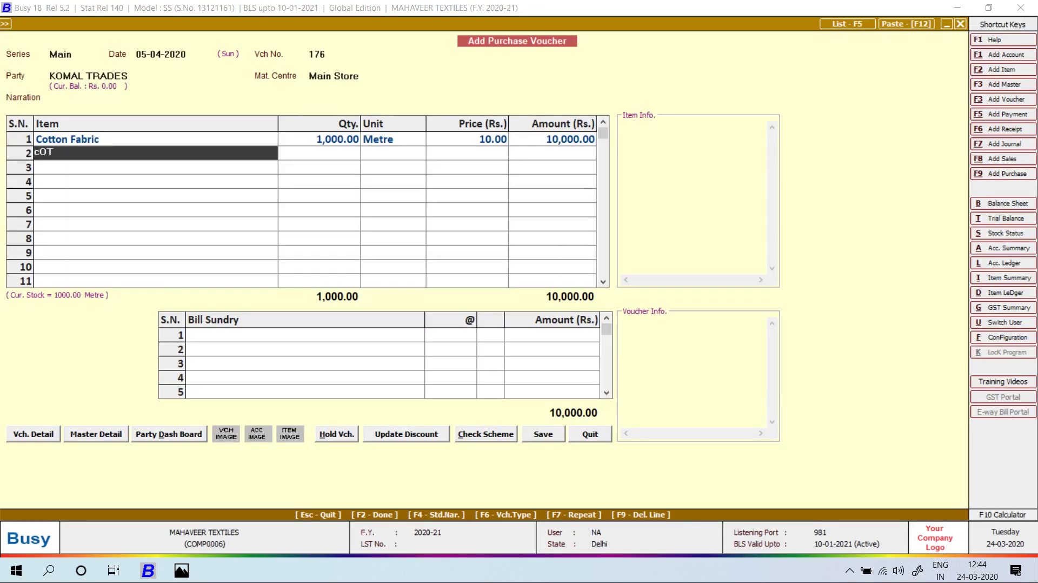
type("COTO")
key("BackSpace")
type("TONSL")
key("BackSpace")
type("S;")
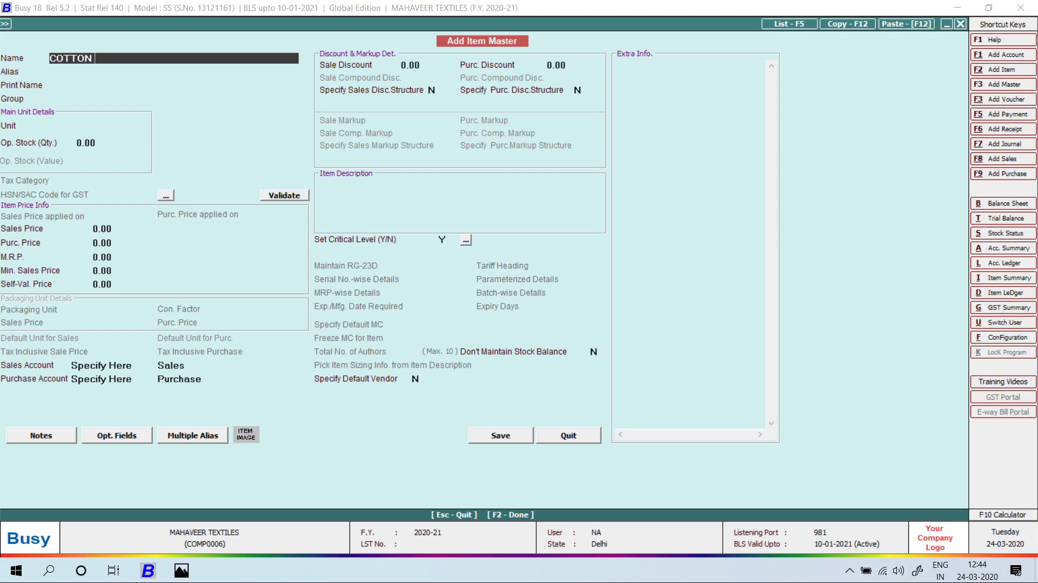
type("LIK")
key("BackSpace")
key("BackSpace")
key("BackSpace")
key("BackSpace")
type("SLIK FABRIC")
Assign the new item to the group Cotton Fabric with Metre as its unit.
key("Return")
key("Return")
type("R")
key("BackSpace")
type("C")
key("Return")
type("M")
key("Return")
key("Return")
key("Return")
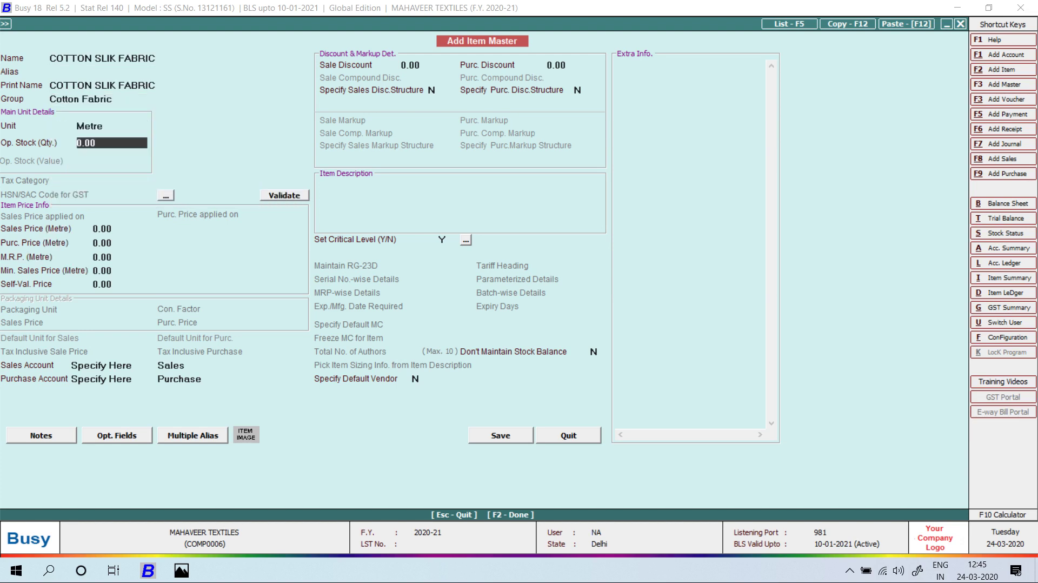
Check the rate in Photos, set the item's purchase price to 10, and save the item master.
key("alt+Tab")
key("alt+Tab")
type("10")
key("Return")
key("F2")
key("Return")
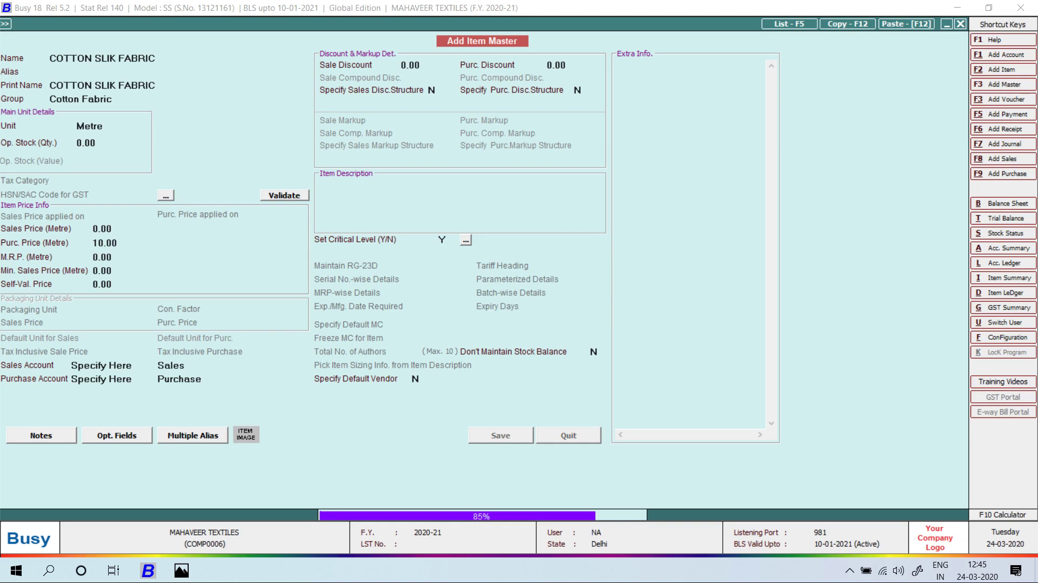
Enter a quantity of 1000 metres for COTTON SLIK FABRIC and complete its voucher row.
type("1000")
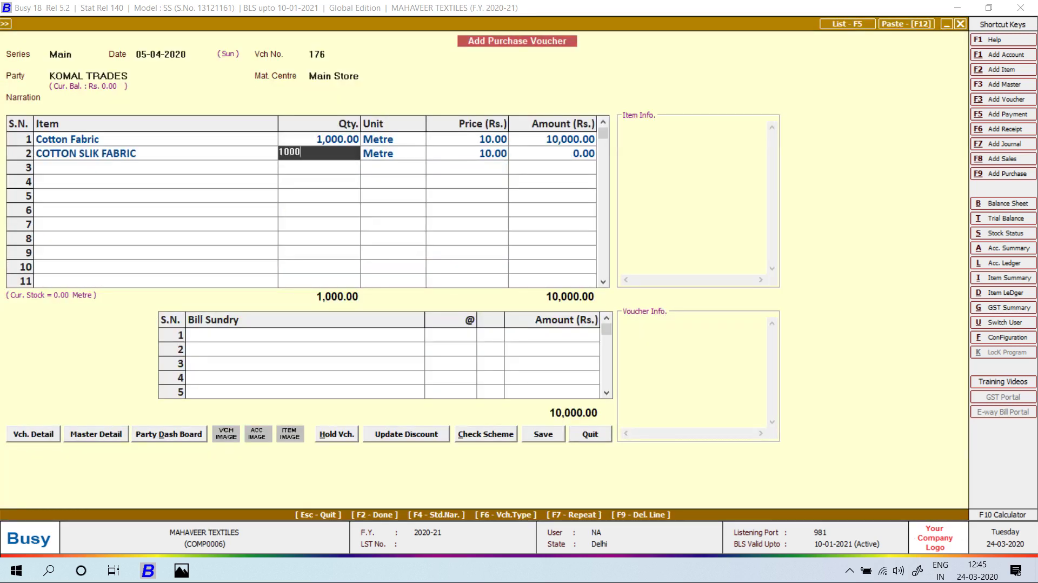
key("Return")
key("Return")
key("Return")
key("Return")
Check the third item in Photos and add Denim Fabric to the voucher with a quantity of 2000 metres.
key("alt+Tab")
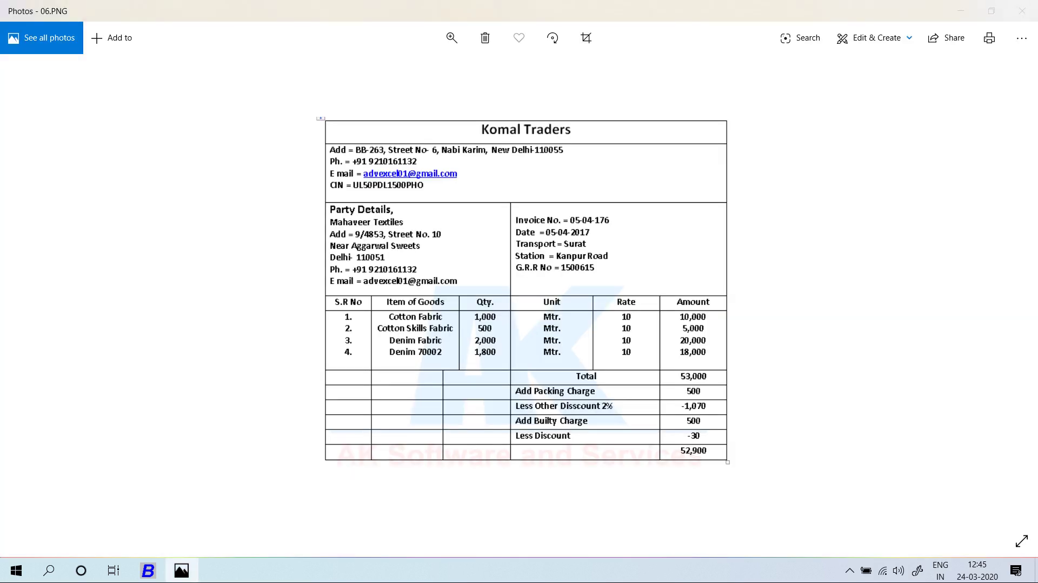
key("alt+Tab")
type("de")
key("Return")
key("alt+Tab")
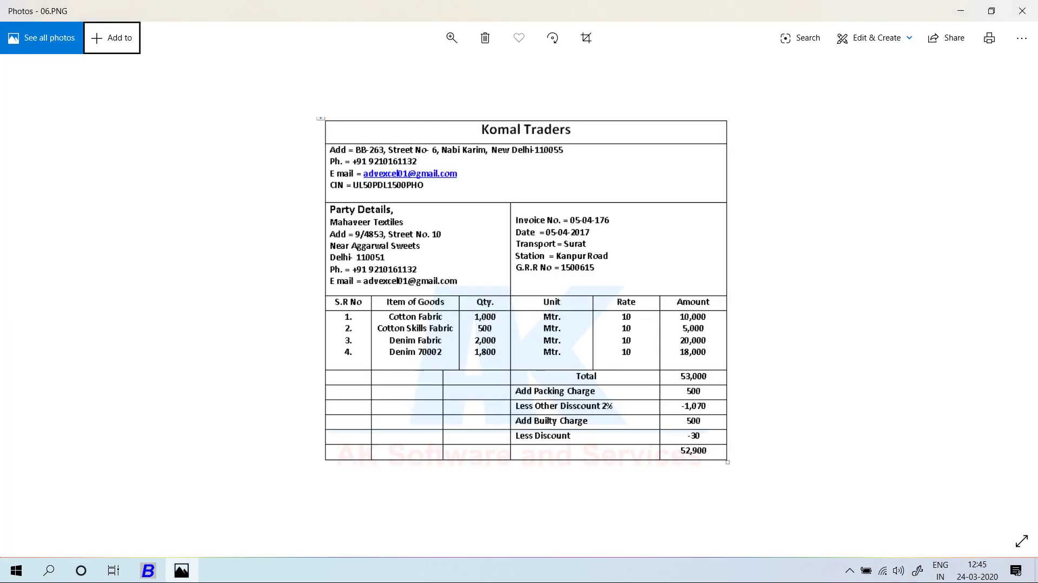
key("alt+Tab")
type("22")
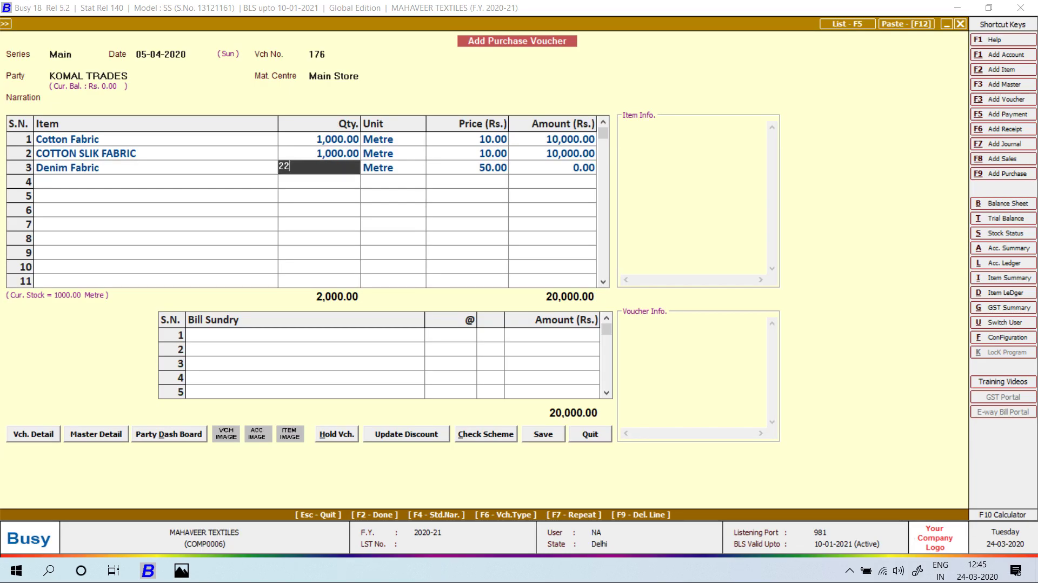
type("000")
key("Return")
key("Return")
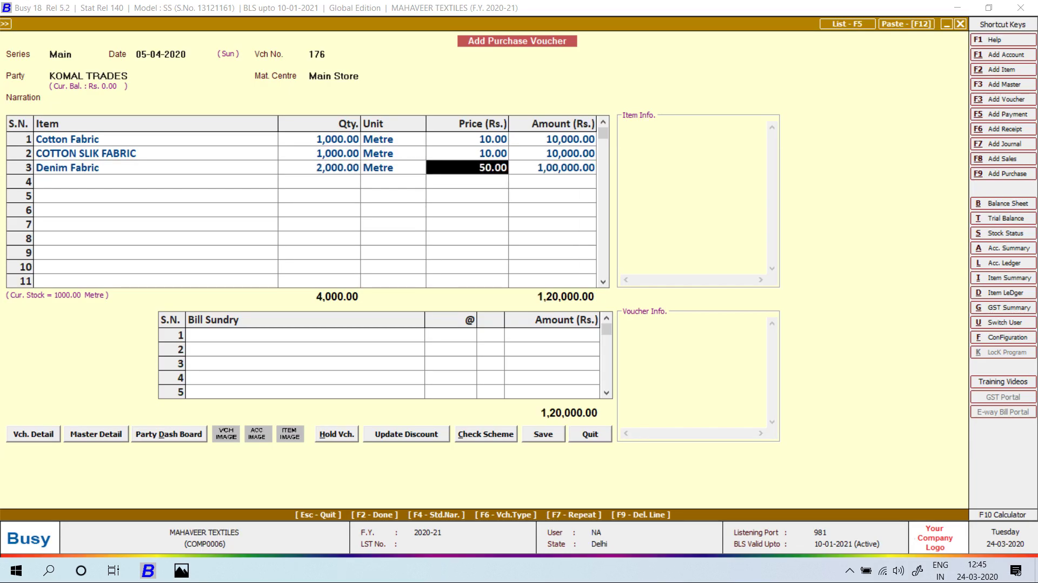
Check the Denim Fabric rate in Photos, set its price to 10, and complete the row.
key("alt+Tab")
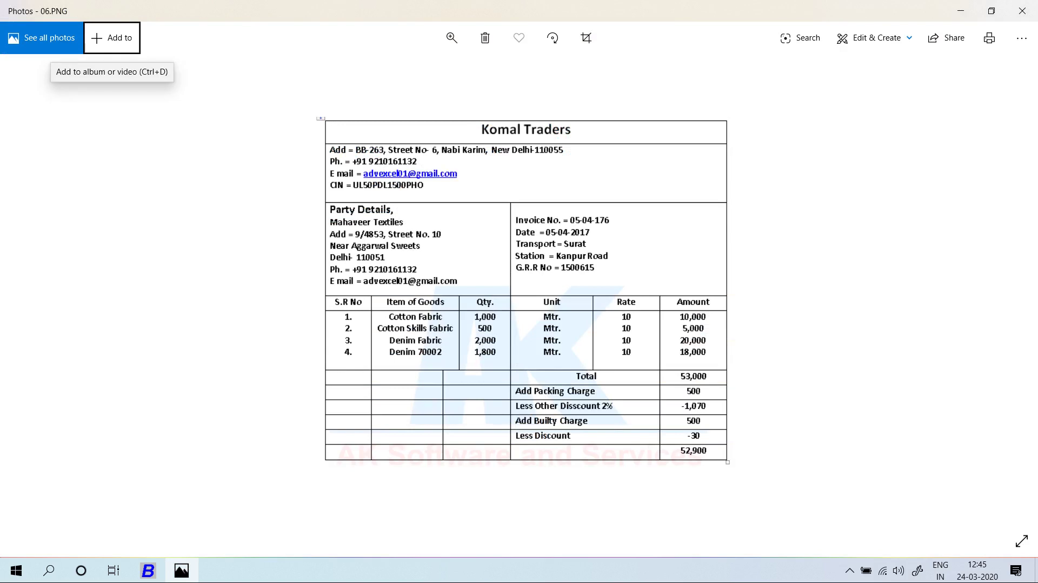
key("alt+Tab")
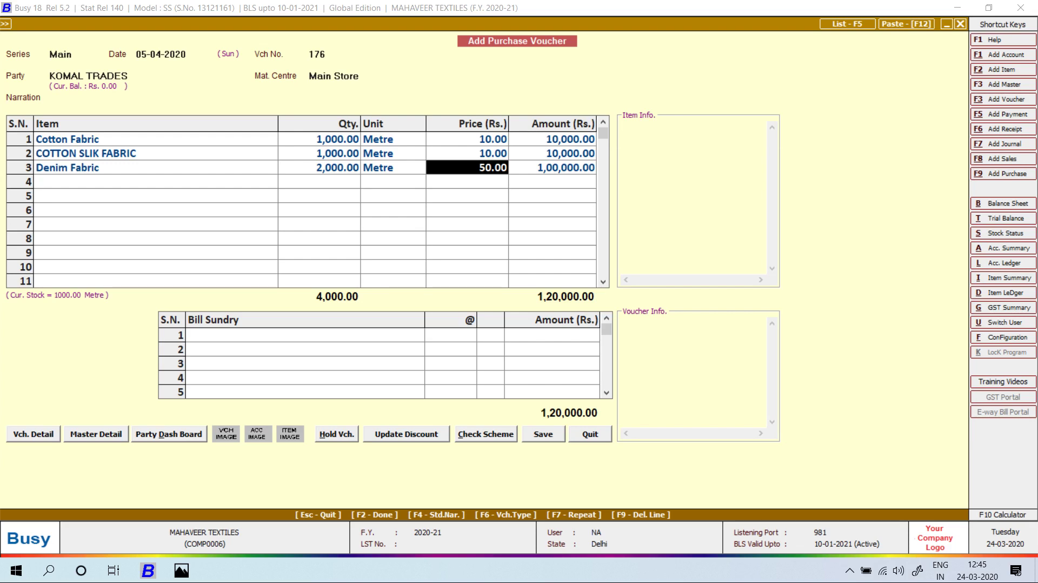
type("10")
key("Return")
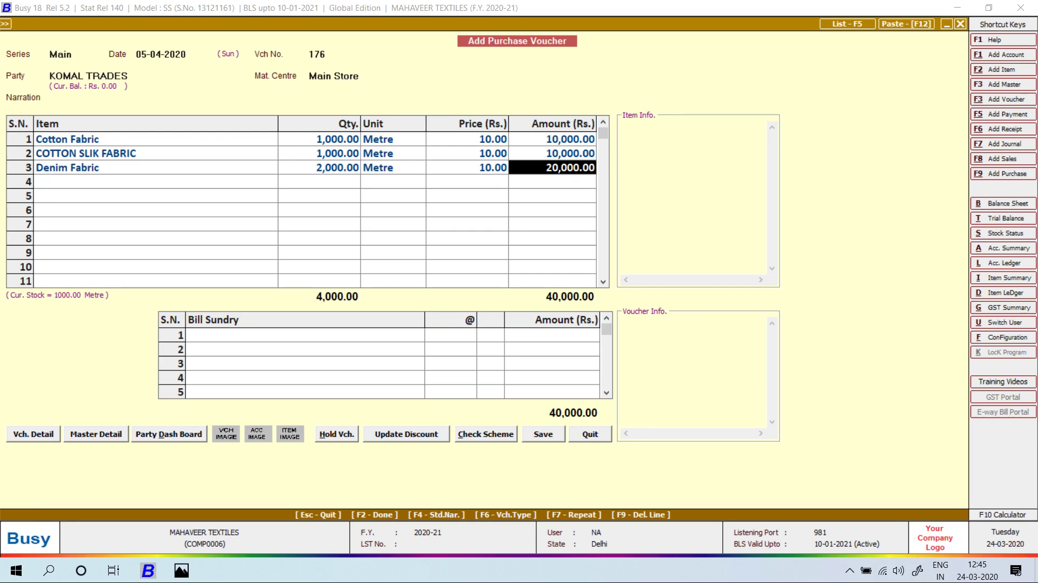
key("Return")
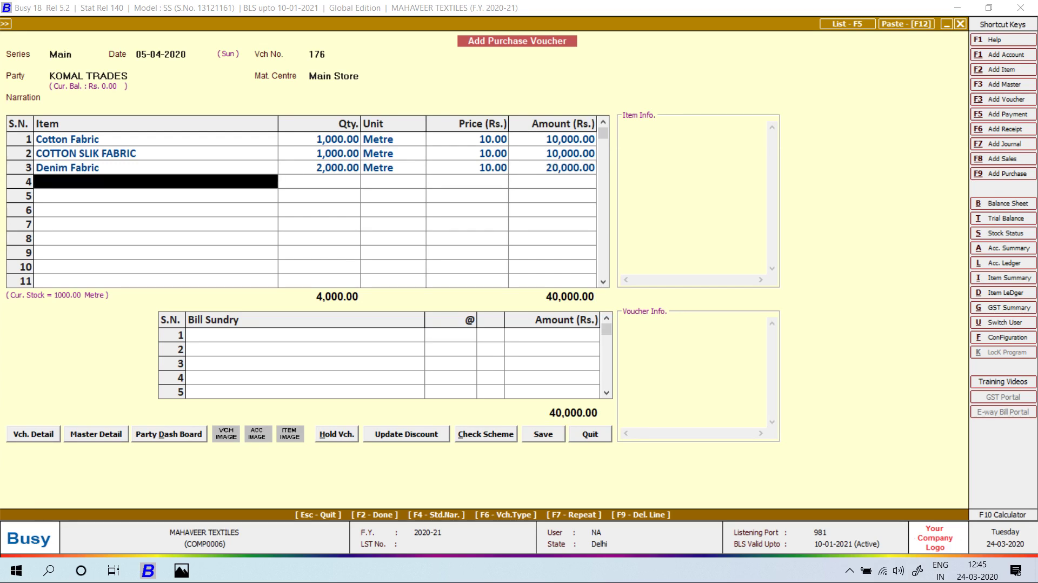
Check the fourth item in Photos and start a new item master named DENIM 70002 from the voucher.
key("alt+Tab")
key("alt+Tab")
key("F2")
type("DENIM")
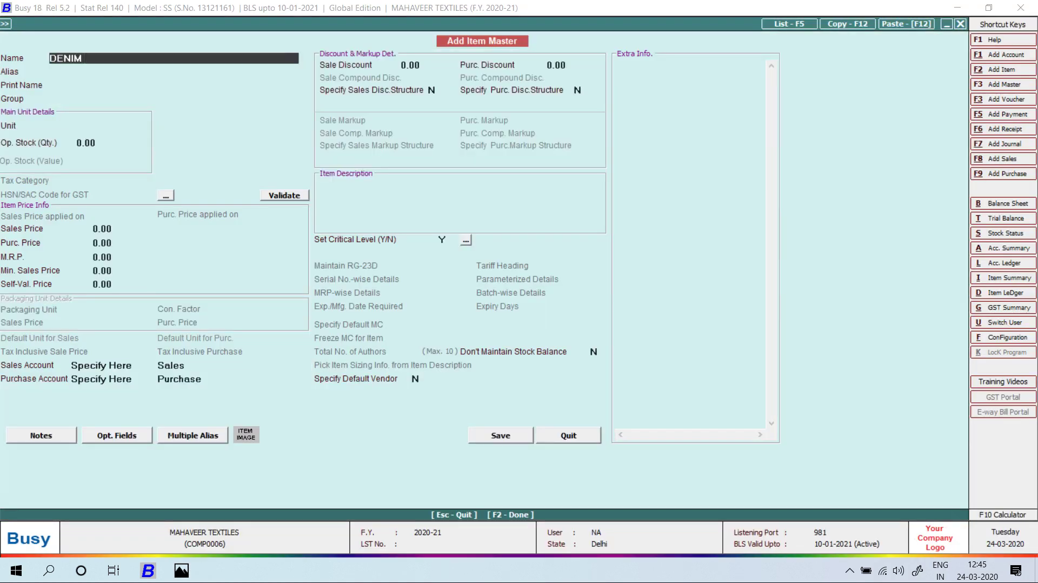
key("alt+Tab")
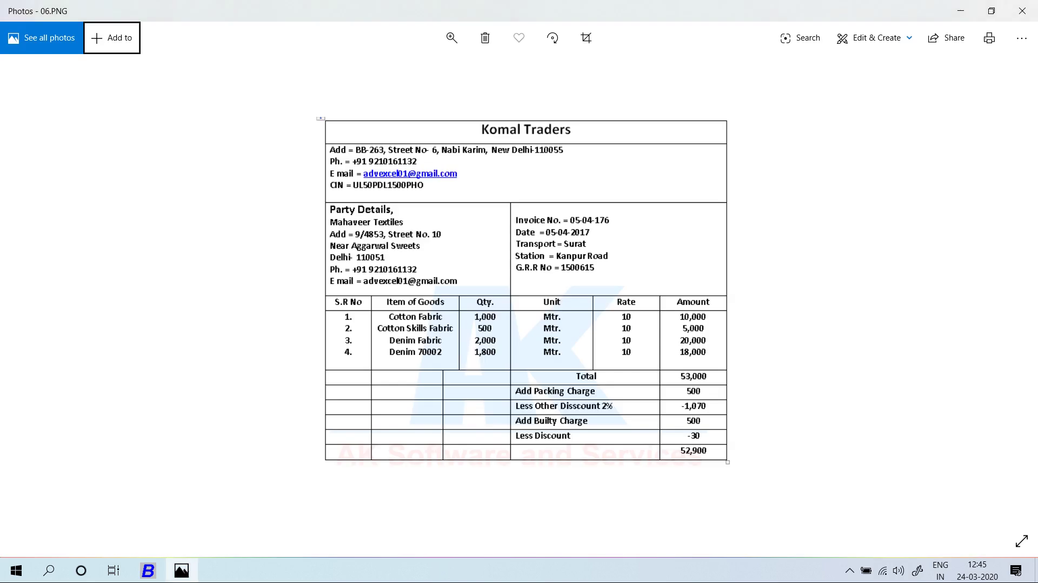
key("alt+Tab")
type("70002")
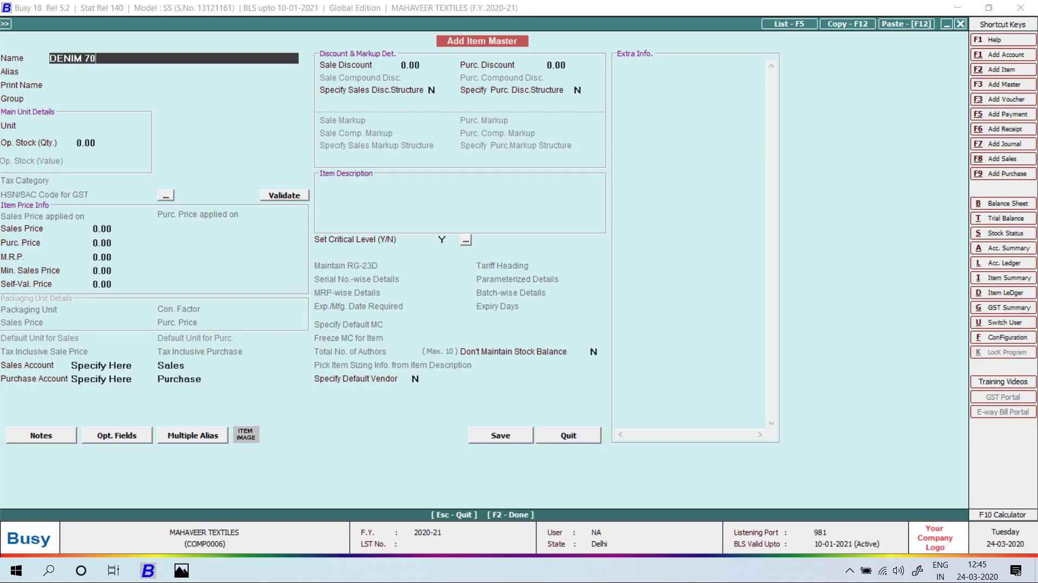
key("Return")
Assign the new item to the Denim Fabric group with Metre as its unit.
key("Return")
key("Return")
type("d")
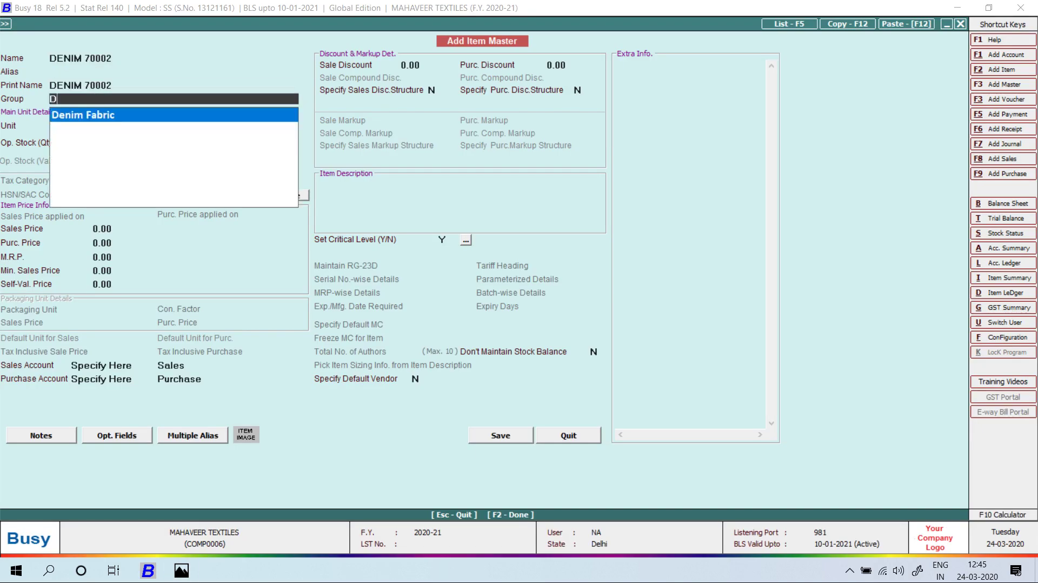
key("Return")
type("m")
key("Return")
key("Return")
key("Return")
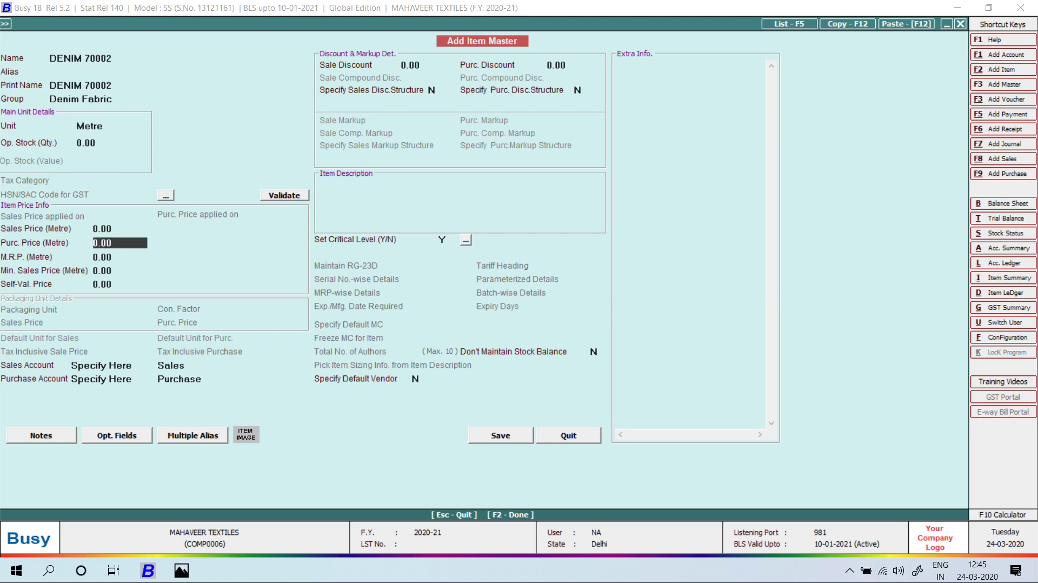
Check the DENIM 70002 rate in Photos, set its purchase price to 10, and save the item master.
key("alt+Tab")
key("alt+Tab")
type("10")
key("Return")
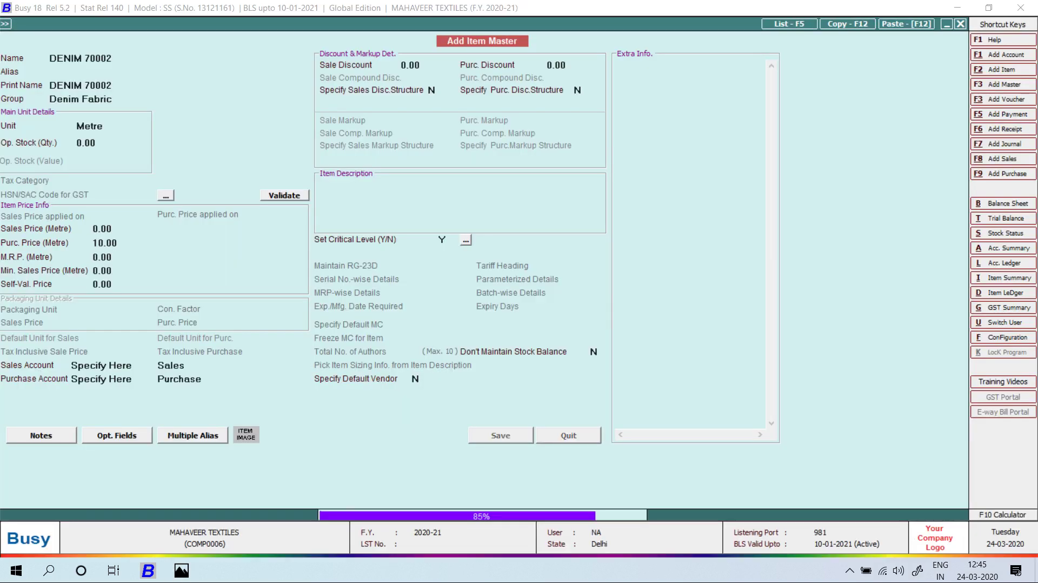
Check the quantity in Photos and enter 1800 metres for DENIM 70002 in its voucher row.
key("alt+Tab")
key("alt+Tab")
type("1800")
key("Return")
key("Return")
key("Return")
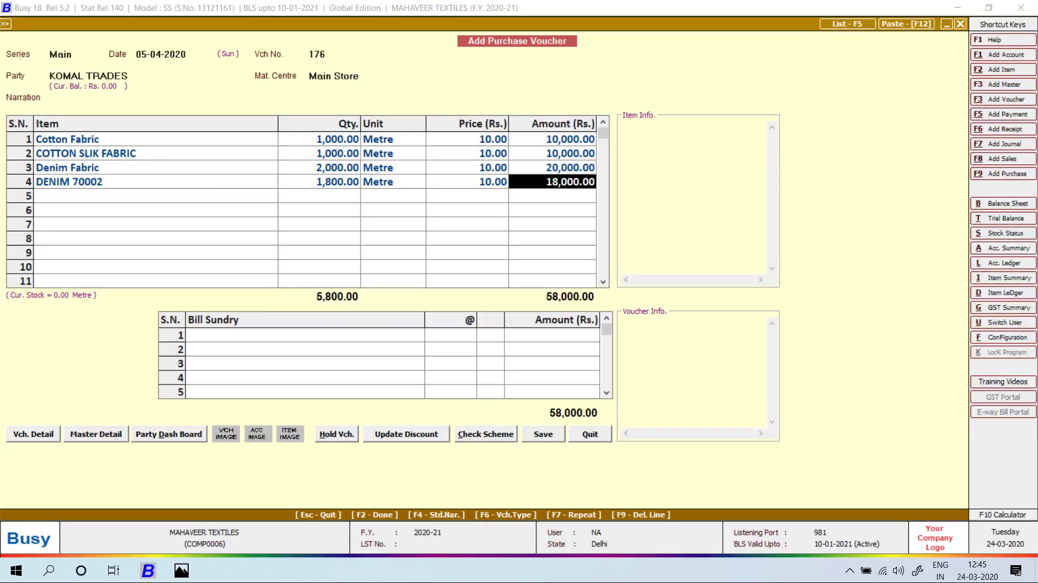
Compare the voucher with the invoice in Photos and correct the COTTON SLIK FABRIC quantity to 500 metres.
key("alt+Tab")
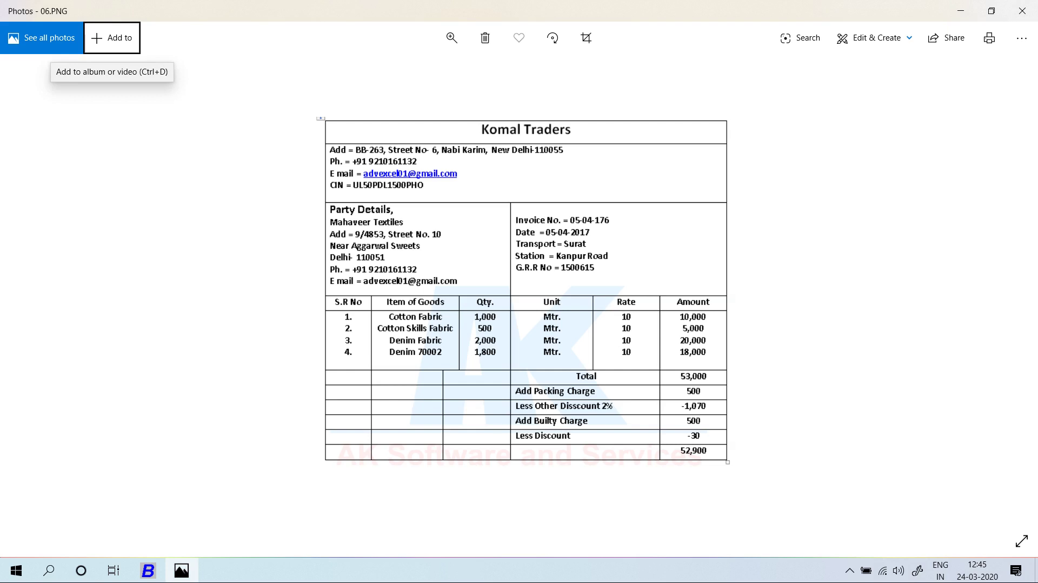
key("alt+Tab")
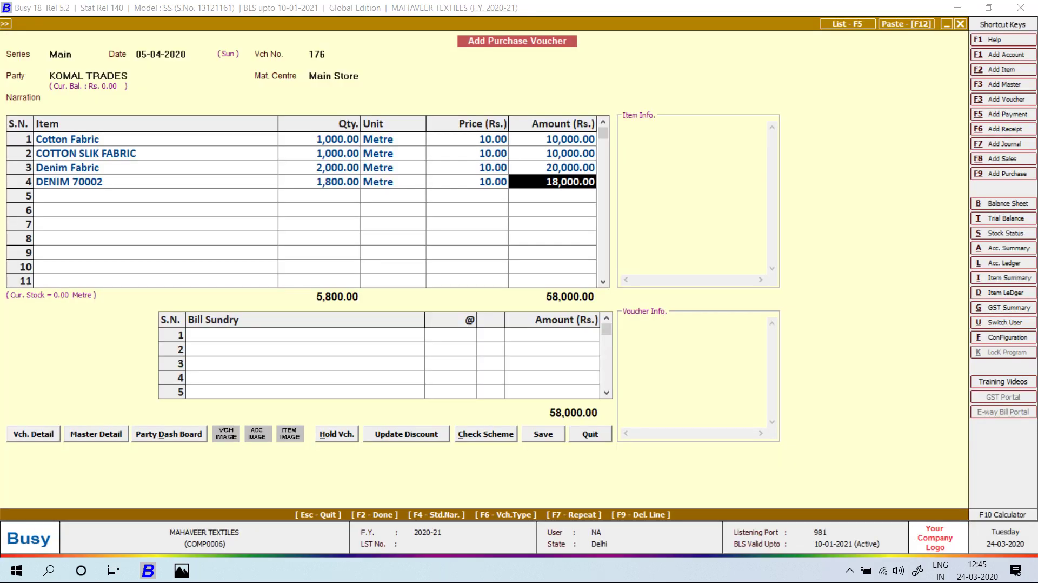
left_click(319, 154)
key("alt+Tab")
key("alt+Tab")
type("500")
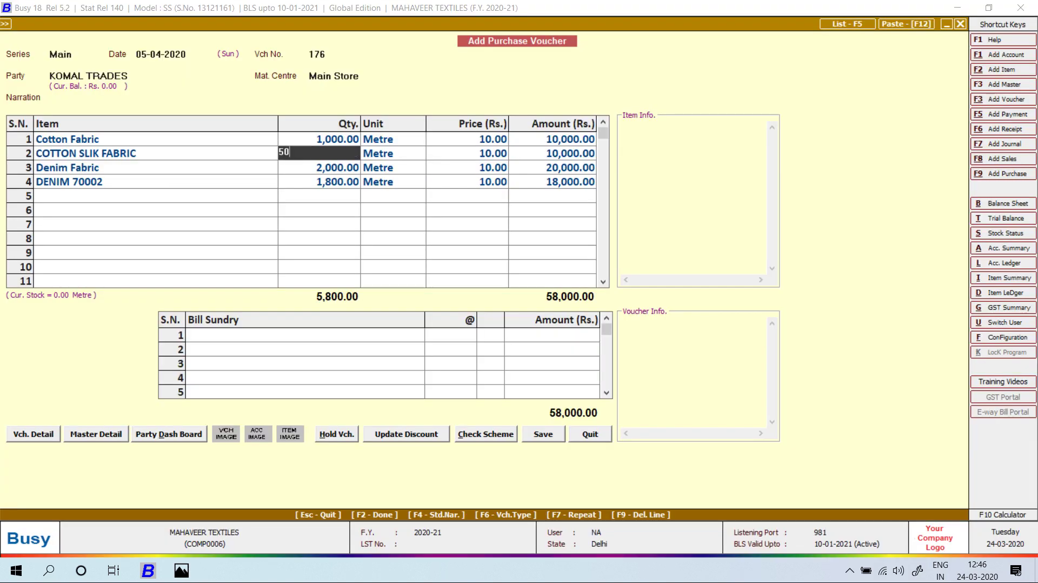
key("Return")
Check the extra charges in Photos and add a PACKING CHARGE bill sundry of 500.
left_click(304, 335)
key("alt+Tab")
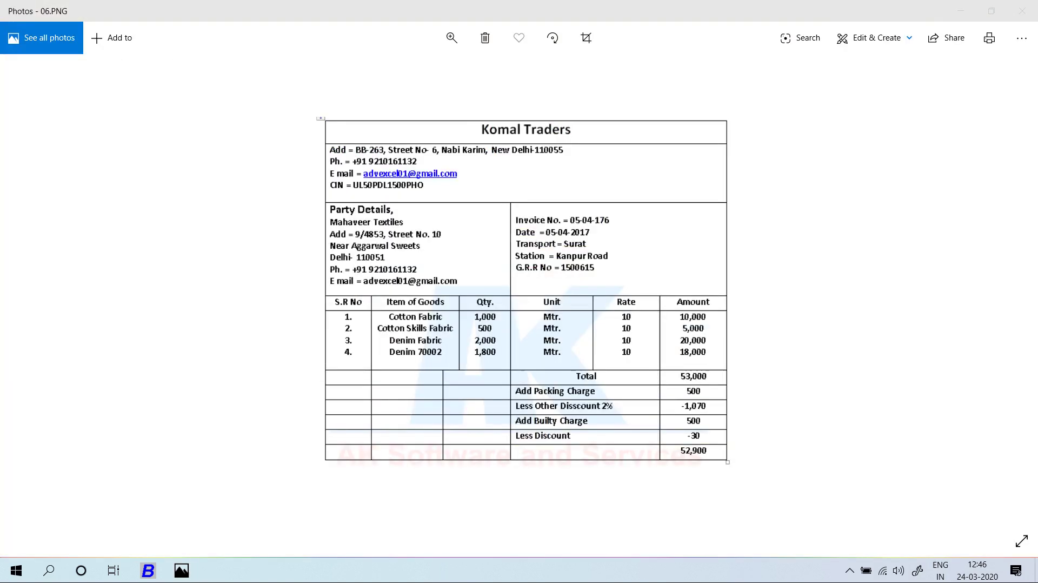
key("alt+Tab")
type("pa")
key("Return")
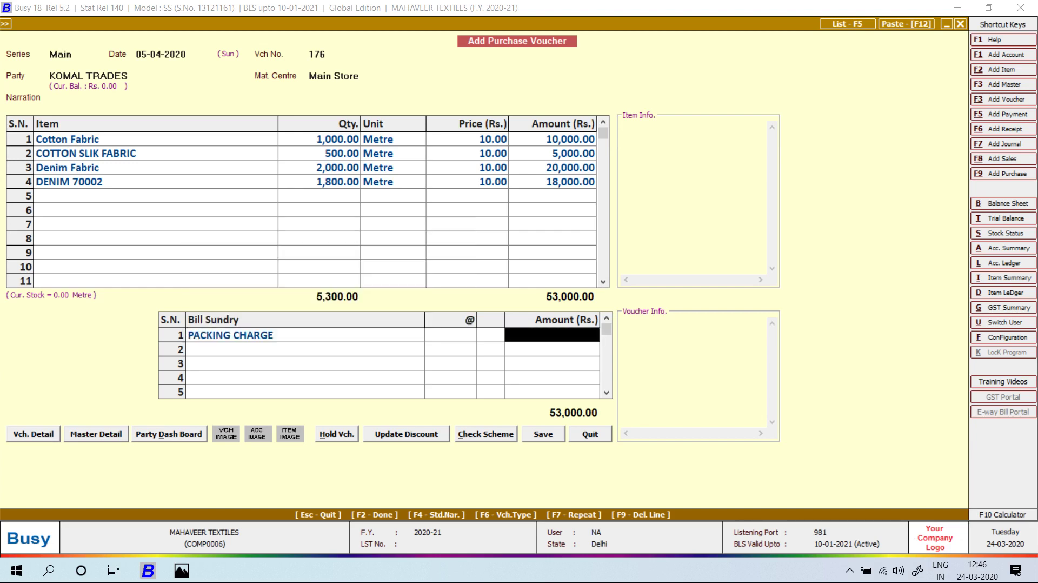
type("500")
key("Return")
Check the next deduction in Photos and add a Discount bill sundry with an amount of 1070.
key("alt+Tab")
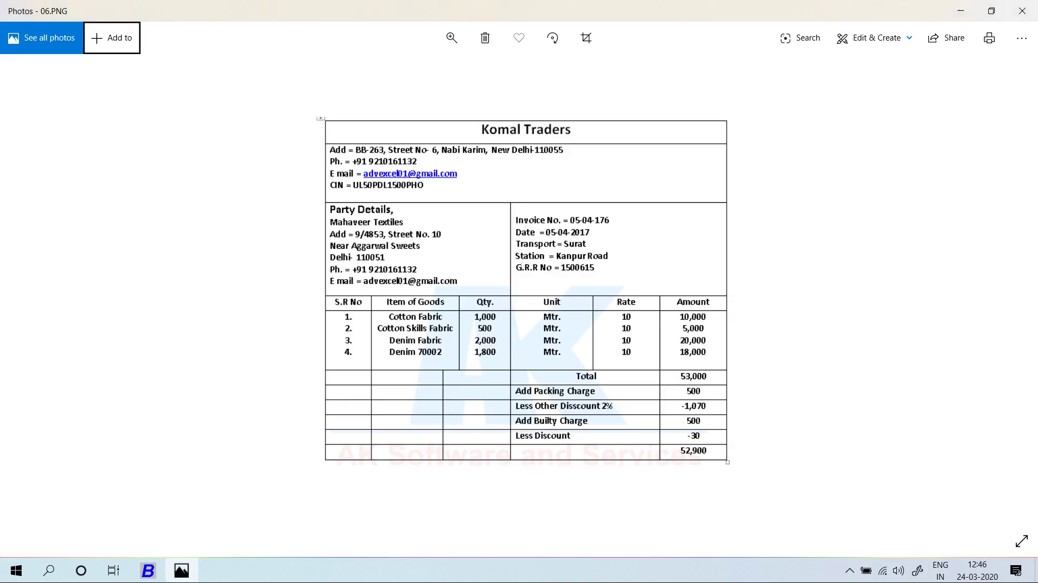
key("alt+Tab")
type("d")
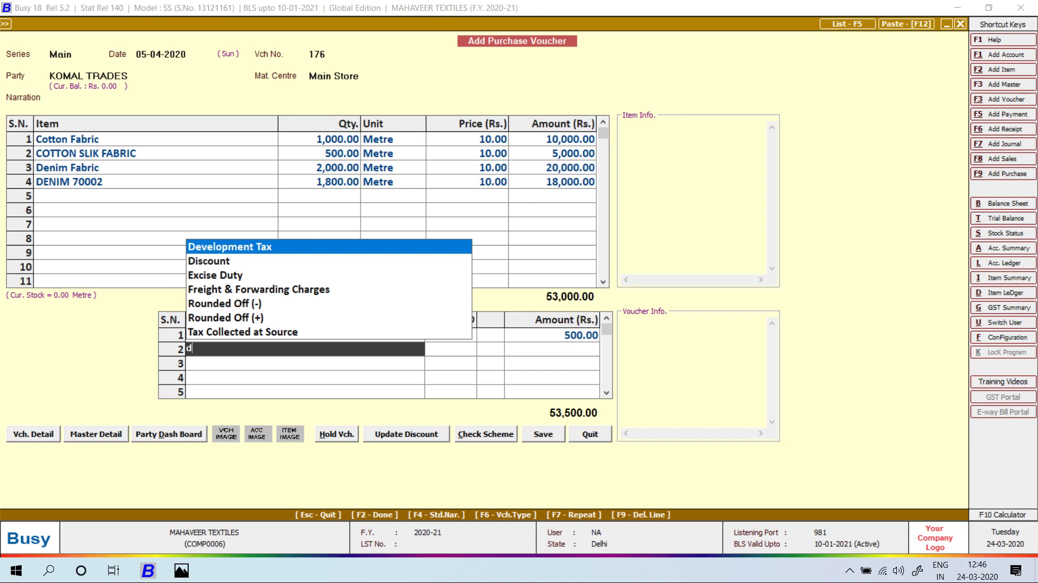
key("Down")
key("Return")
key("Return")
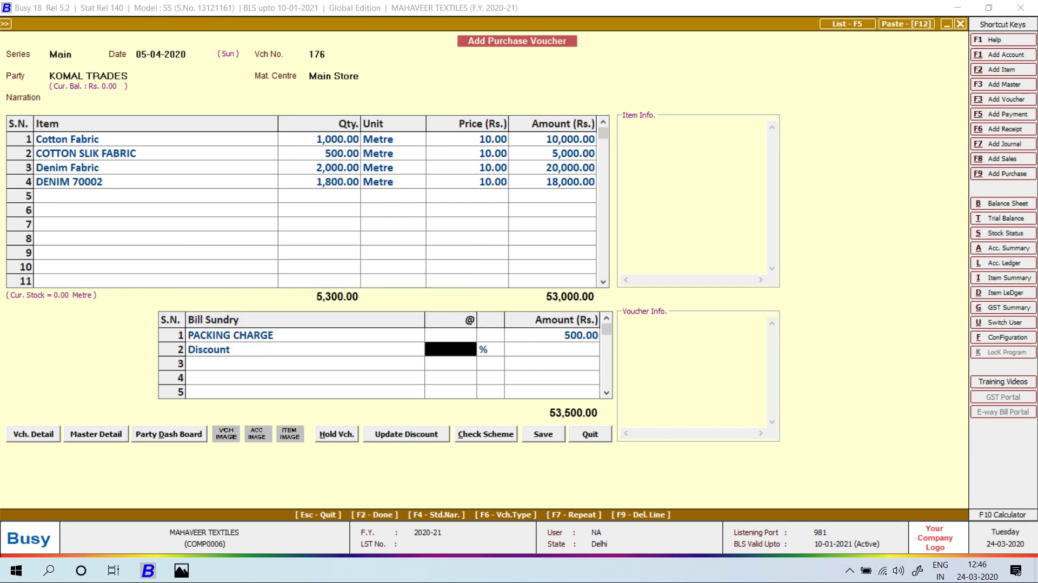
type("1070")
key("Return")
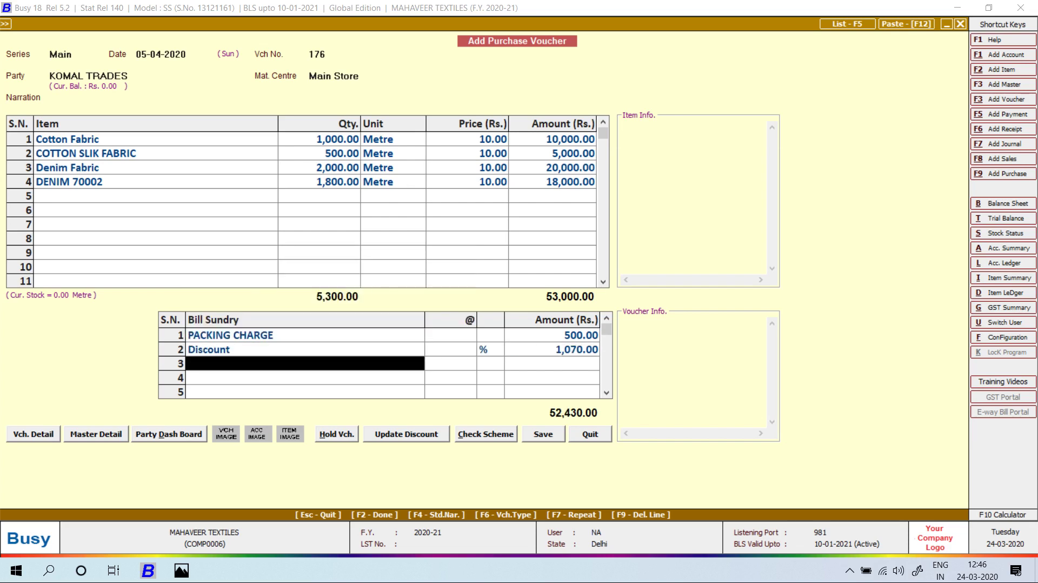
Check the next charge in Photos and add a BULITY CHARGE bill sundry of 500.
key("alt+Tab")
key("alt+Tab")
type("bUL")
key("Return")
type("500")
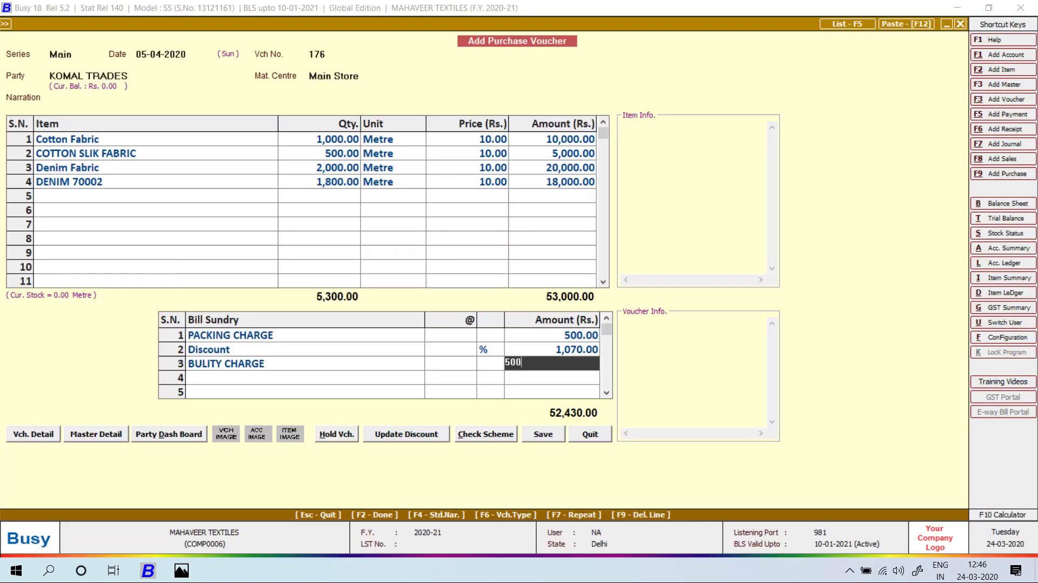
key("Return")
Check the last deduction in Photos and add a Rounded Off (-) bill sundry of 30.
key("alt+Tab")
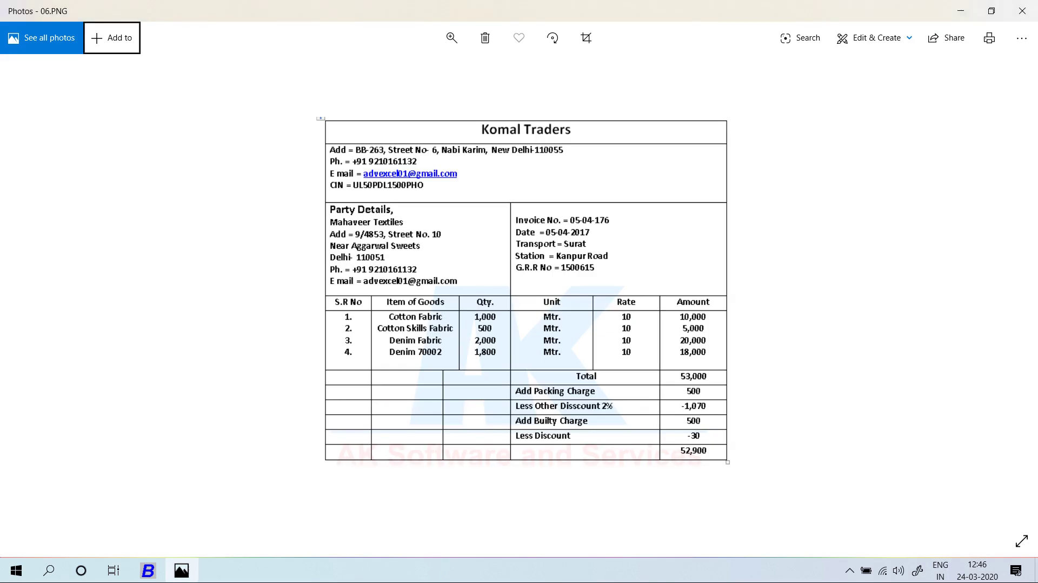
key("alt+Tab")
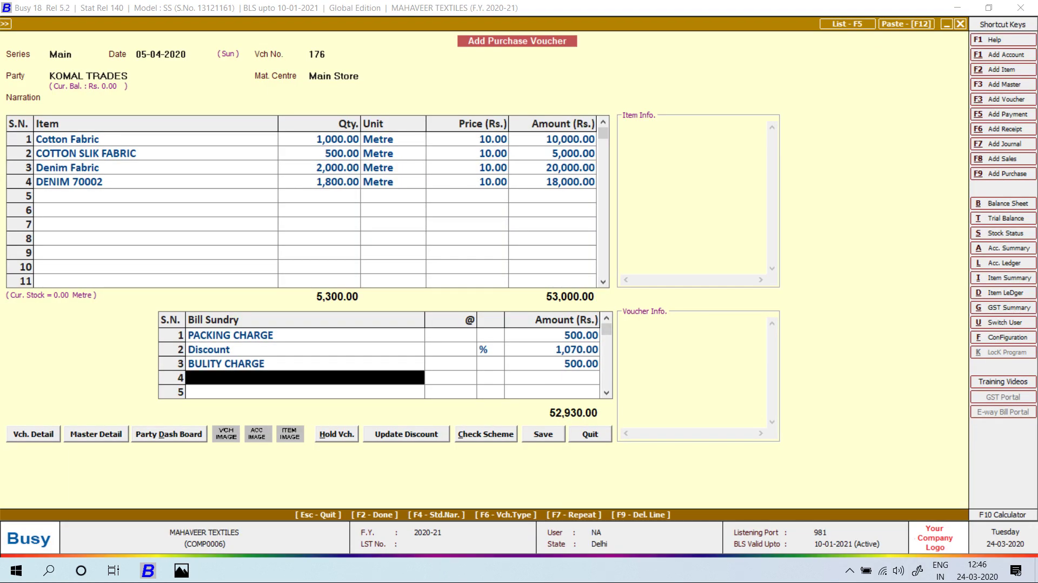
type("rOUN")
key("Return")
type("30")
key("Return")
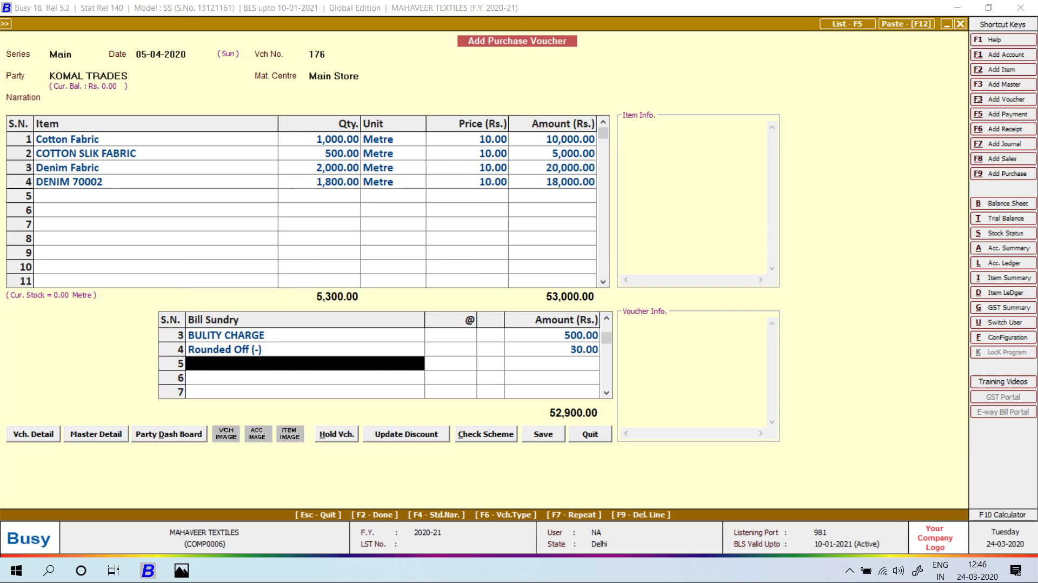
Check the voucher total against the invoice in Photos, end the bill sundry entries, and proceed to save the voucher.
key("alt+Tab")
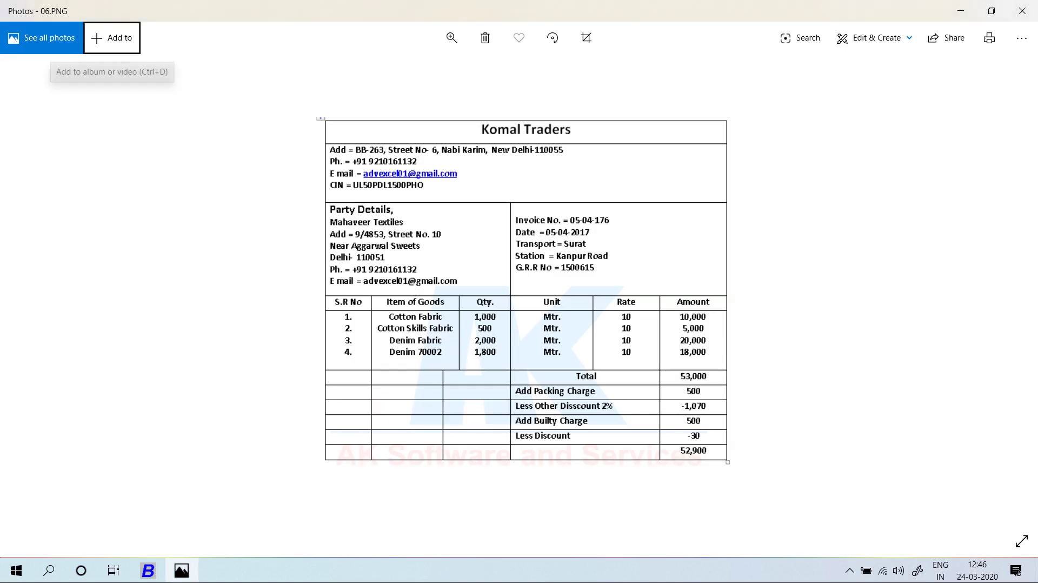
key("alt+Tab")
key("Return")
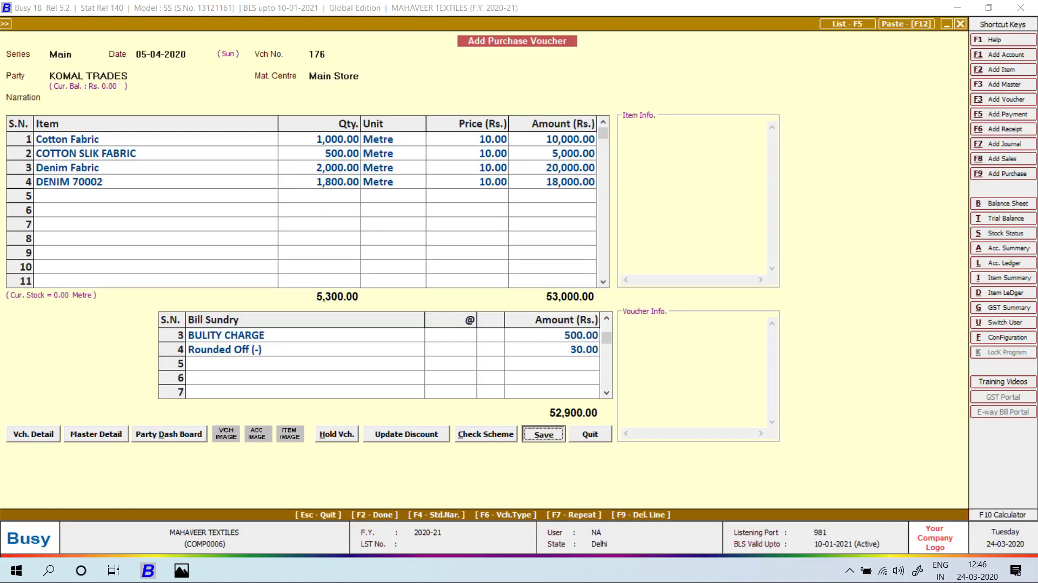
key("Return")
Check the transport details in Photos, enter SURAT TRANSPORT with station KOLKATTA, and finish saving the voucher.
key("alt+Tab")
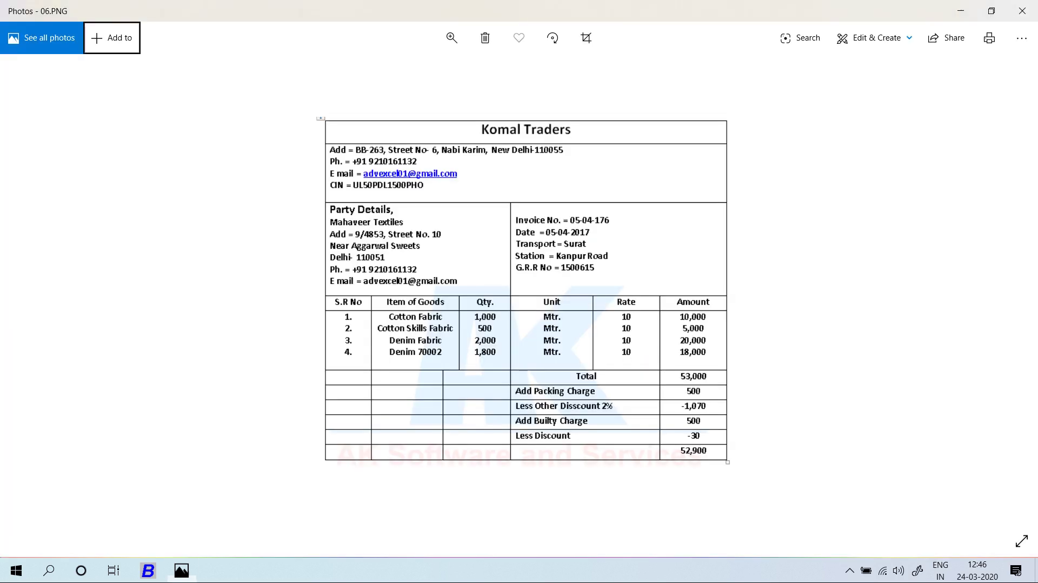
key("alt+Tab")
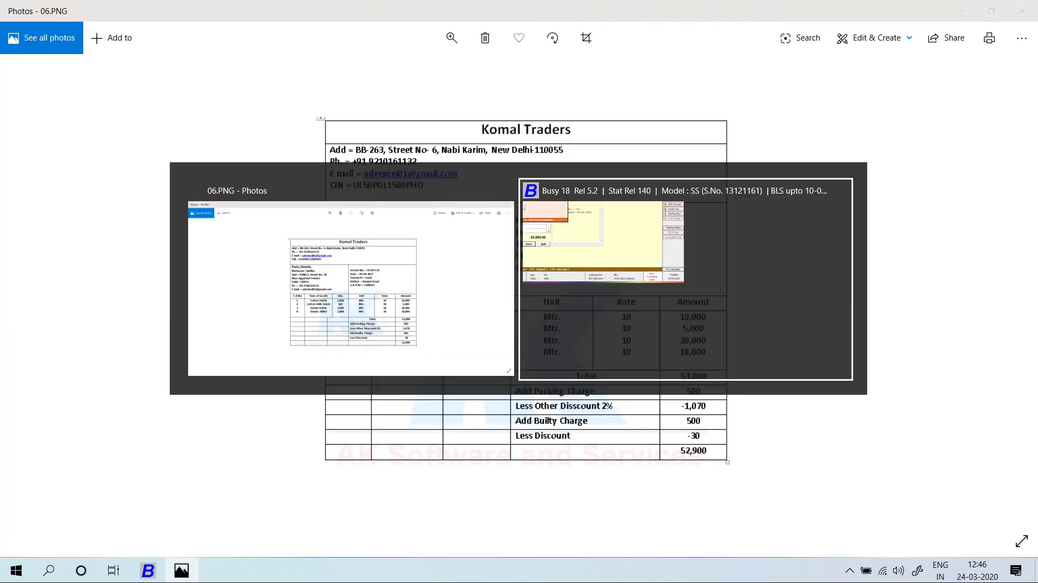
type("SURAT TRANSPORT")
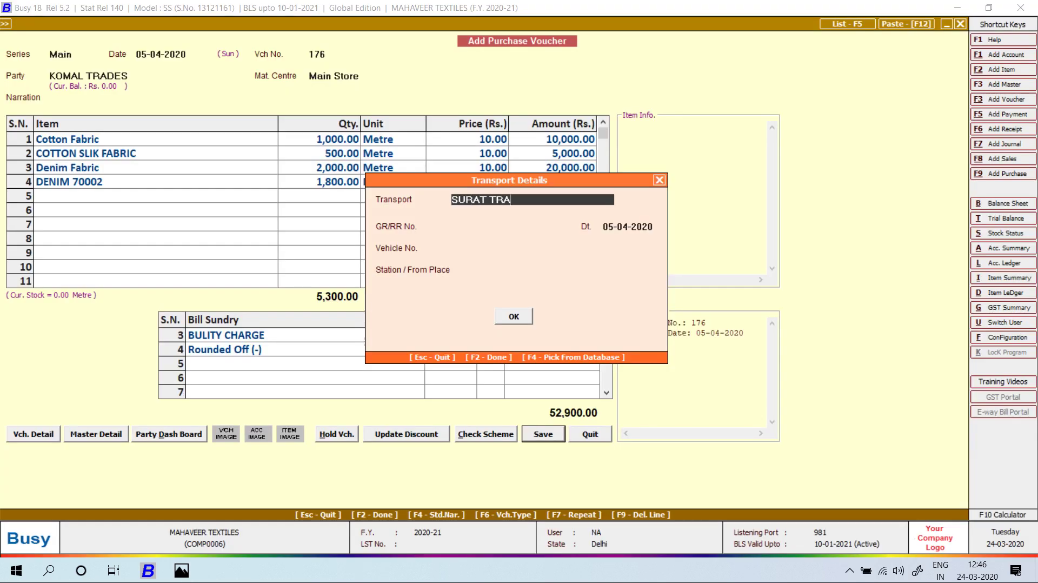
key("Return")
key("Return")
key("Return")
key("Return")
type("KOLKATTA")
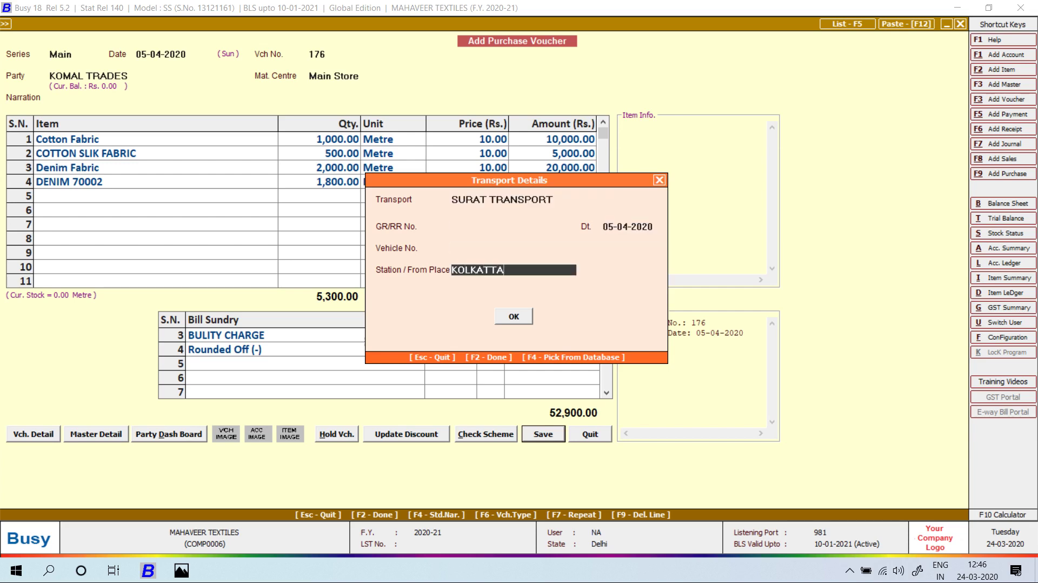
key("Return")
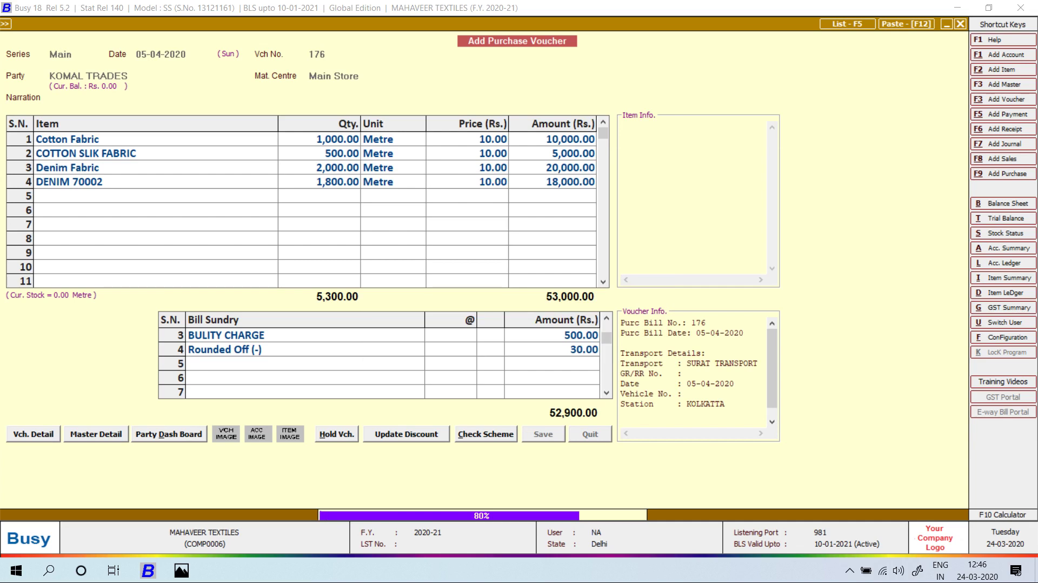
Leave purchase voucher entry and open the options for the List of Purchase Vouchers.
key("Escape")
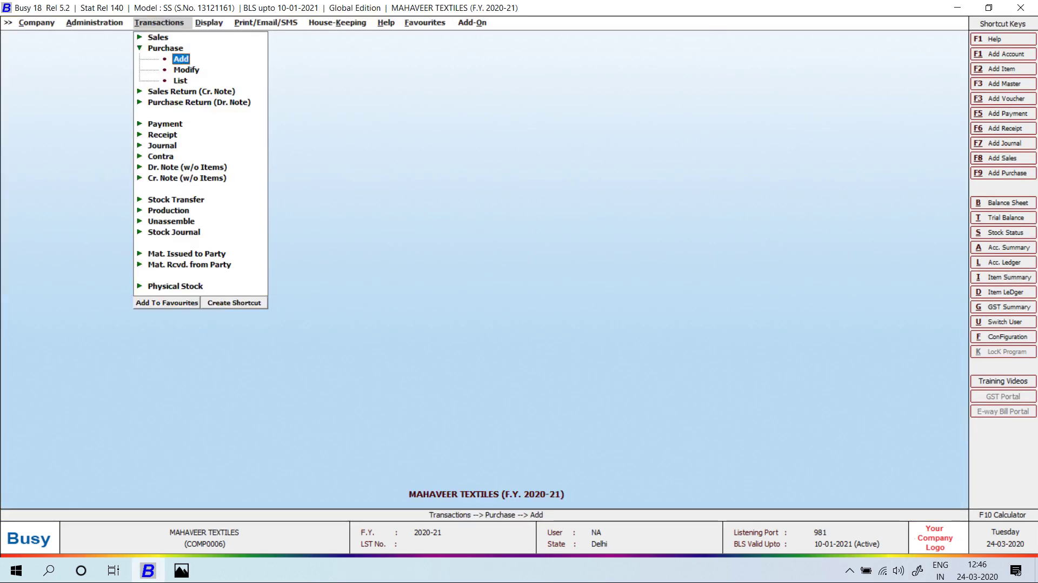
key("Escape")
key("Return")
key("Down")
key("Down")
key("Return")
key("Return")
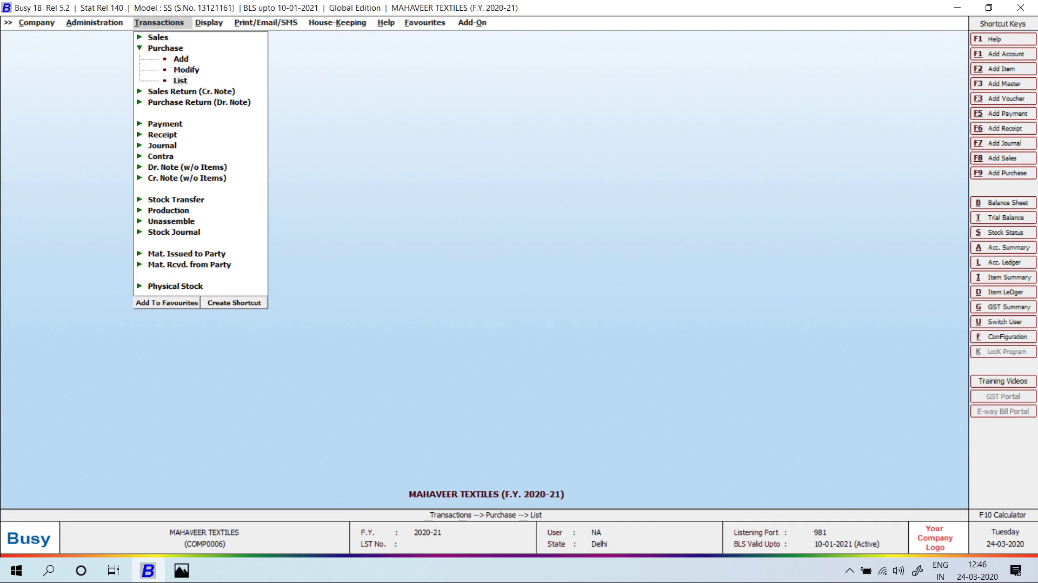
key("Return")
key("Return")
key("F2")
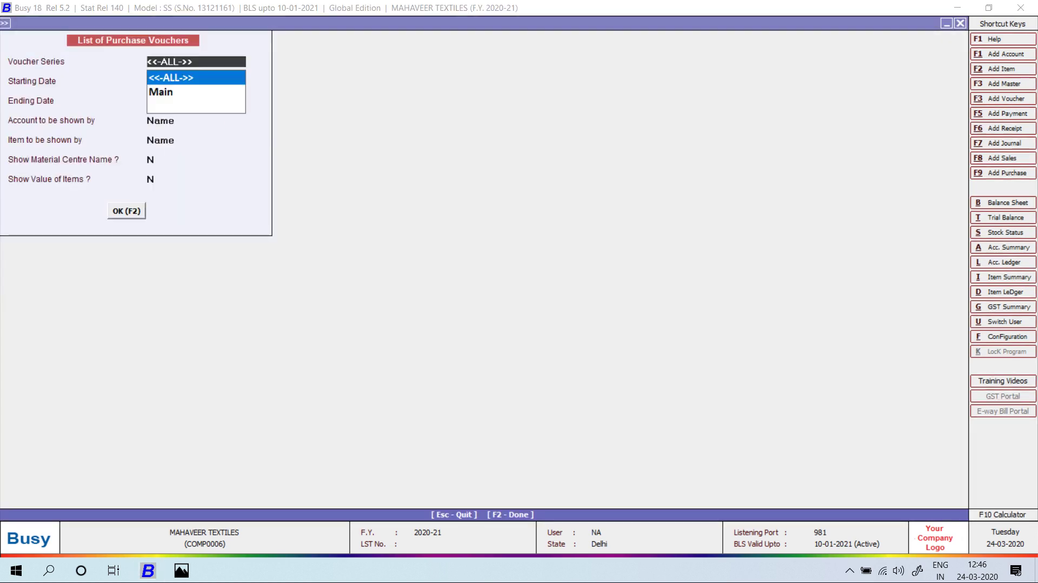
Select all voucher series for the purchase voucher list and review its date range.
key("Return")
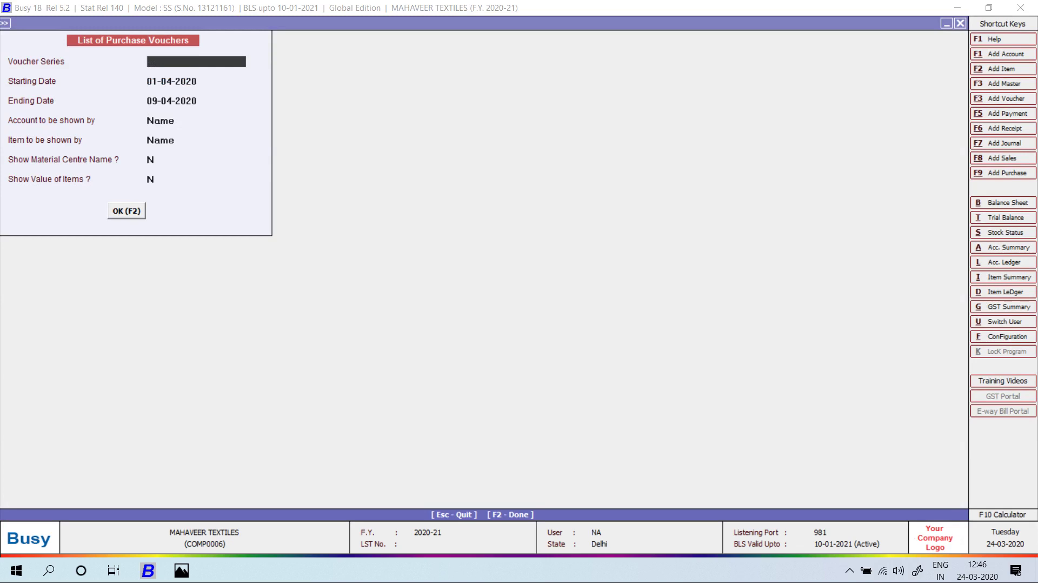
key("space")
key("Return")
key("Return")
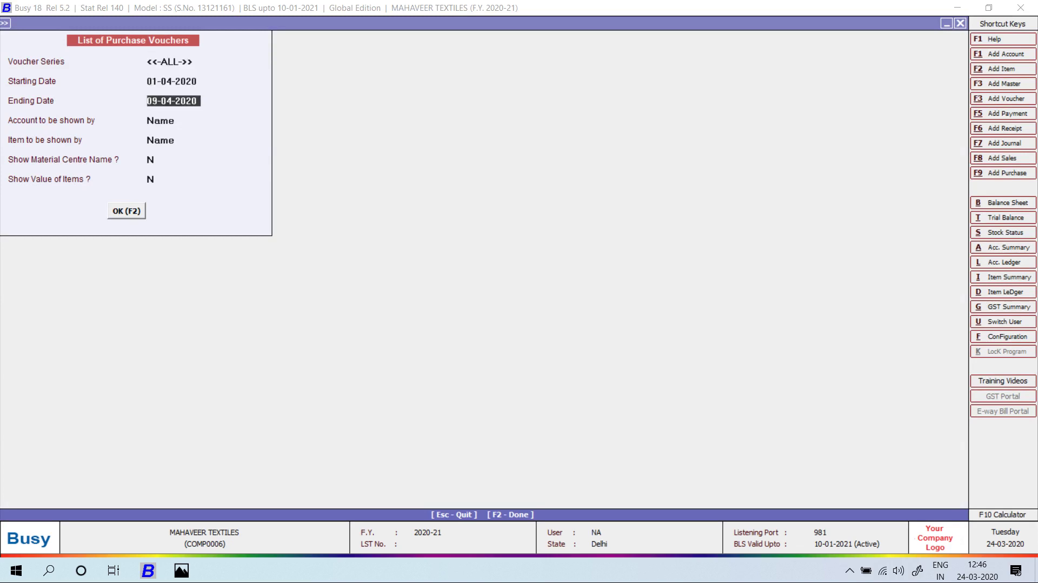
key("Up")
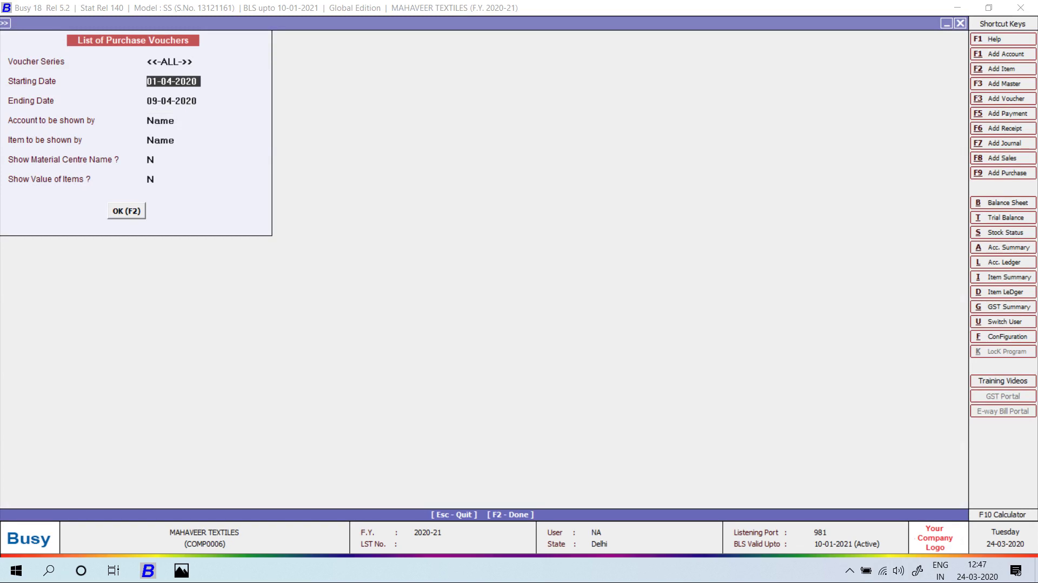
Keep the listing's dates and name display options, and set Show Value of Items to Y.
key("Return")
key("Return")
key("Return")
key("Return")
key("Return")
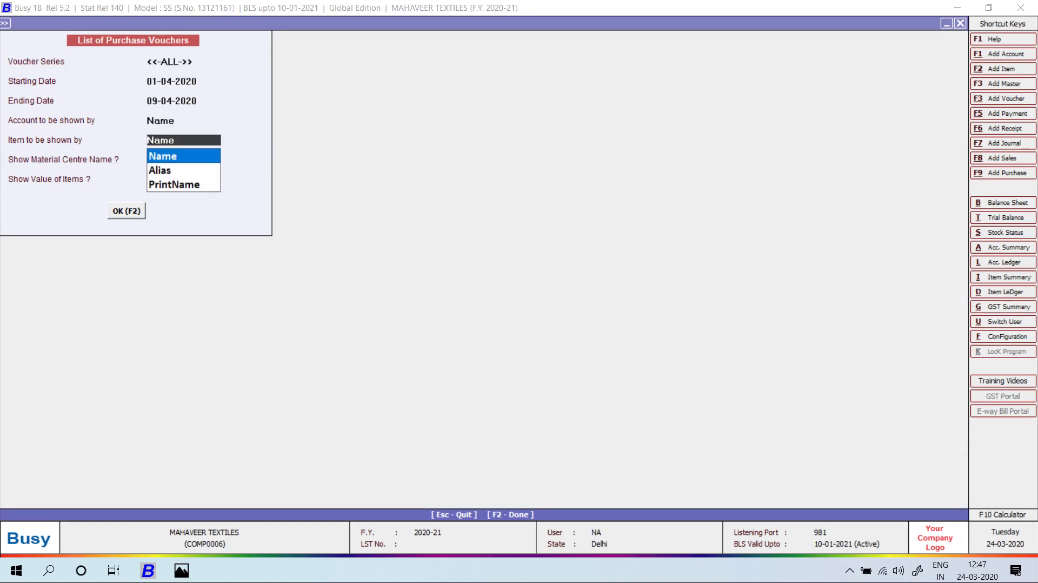
type("y")
key("Return")
key("Return")
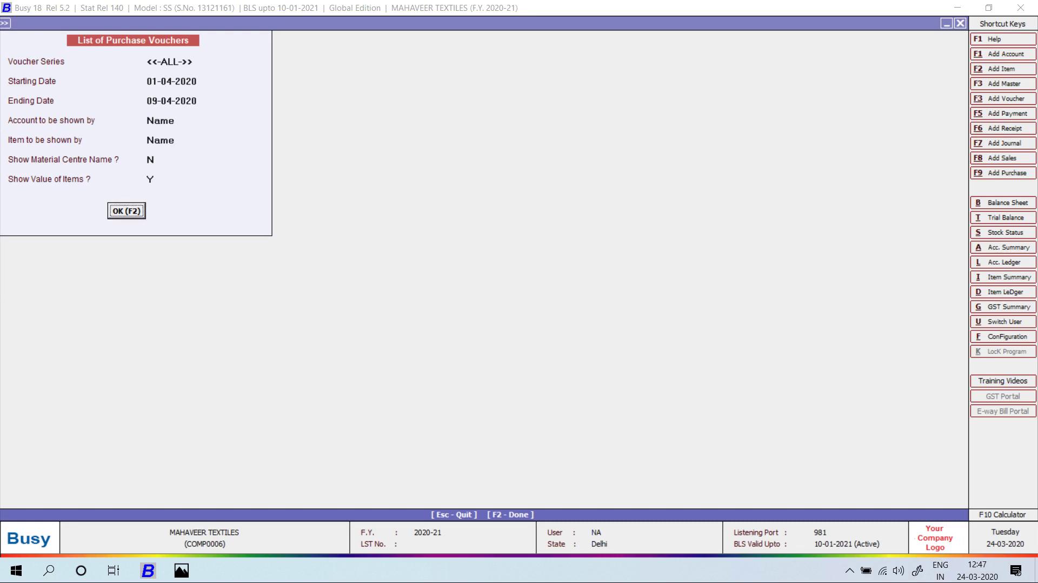
Generate the purchase voucher list and examine its item quantities, prices and amounts across all columns.
key("Right")
key("Right")
key("Right")
key("Right")
key("Right")
key("Right")
key("Right")
key("Right")
key("Right")
key("Right")
key("Right")
key("Right")
key("Right")
key("Right")
key("Right")
key("Right")
key("Right")
key("Right")
key("Right")
key("Right")
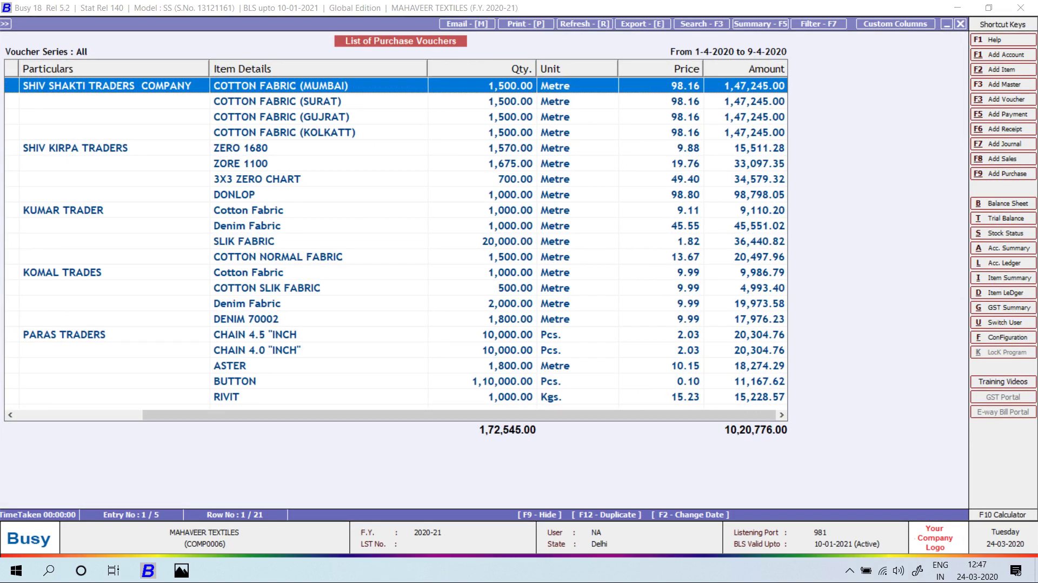
Close the purchase voucher list and its report options.
key("Escape")
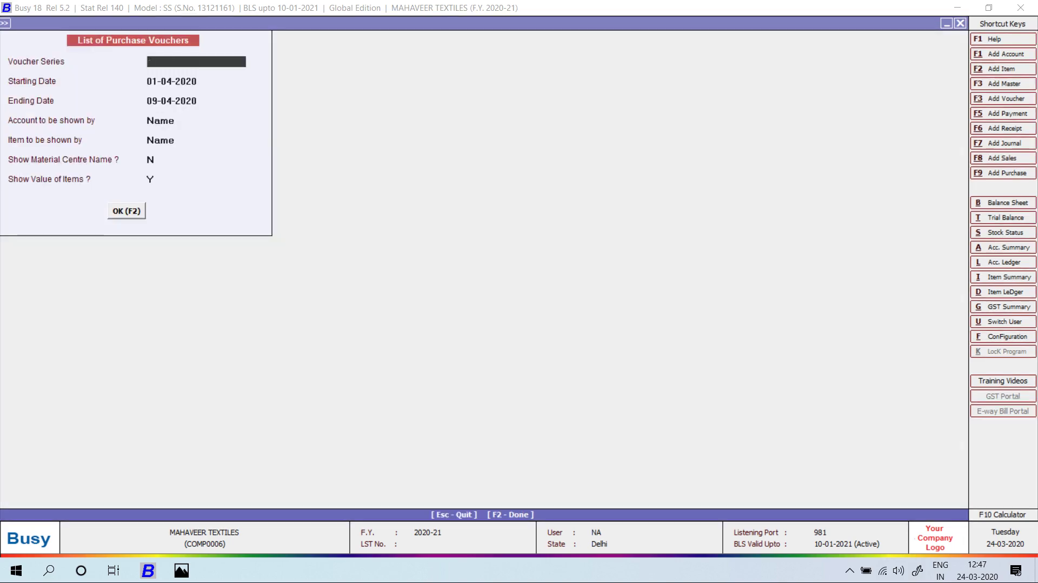
key("Escape")
key("Left")
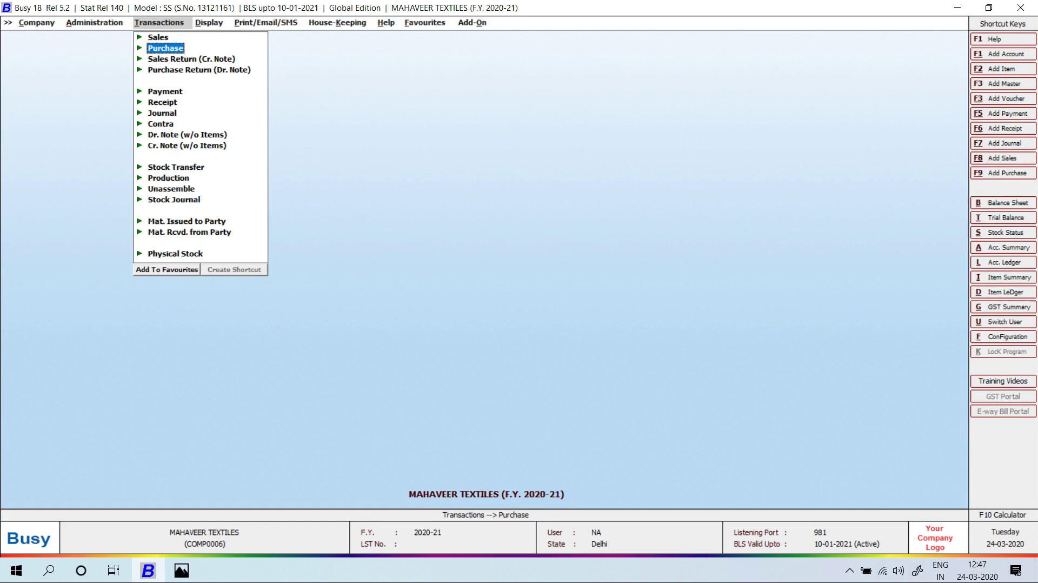
key("Left")
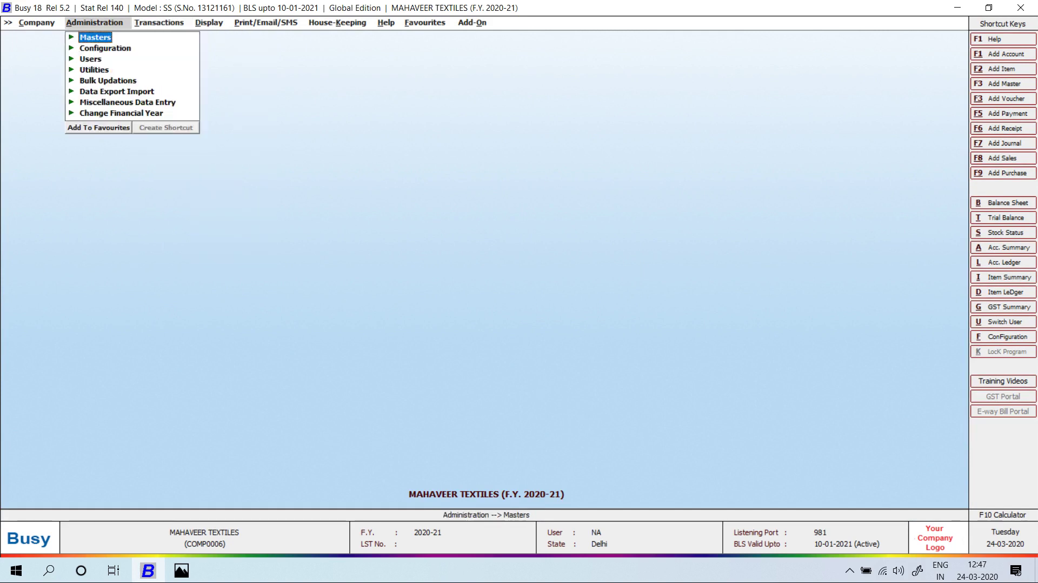
Open Update Transport Details for all parties, with the transactions picked date-wise.
key("Down")
key("Down")
key("Down")
key("Down")
key("Down")
key("Down")
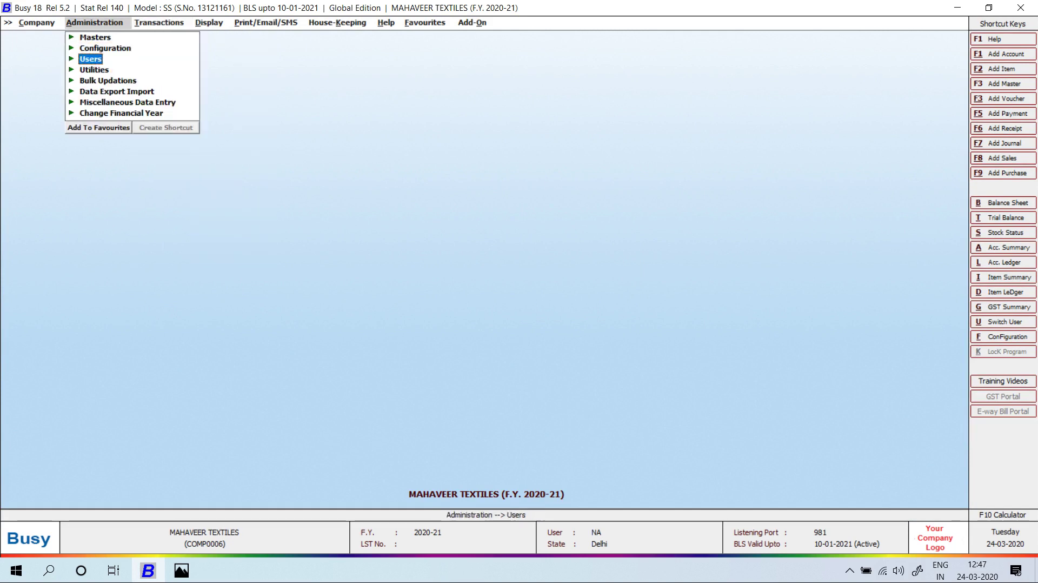
key("Right")
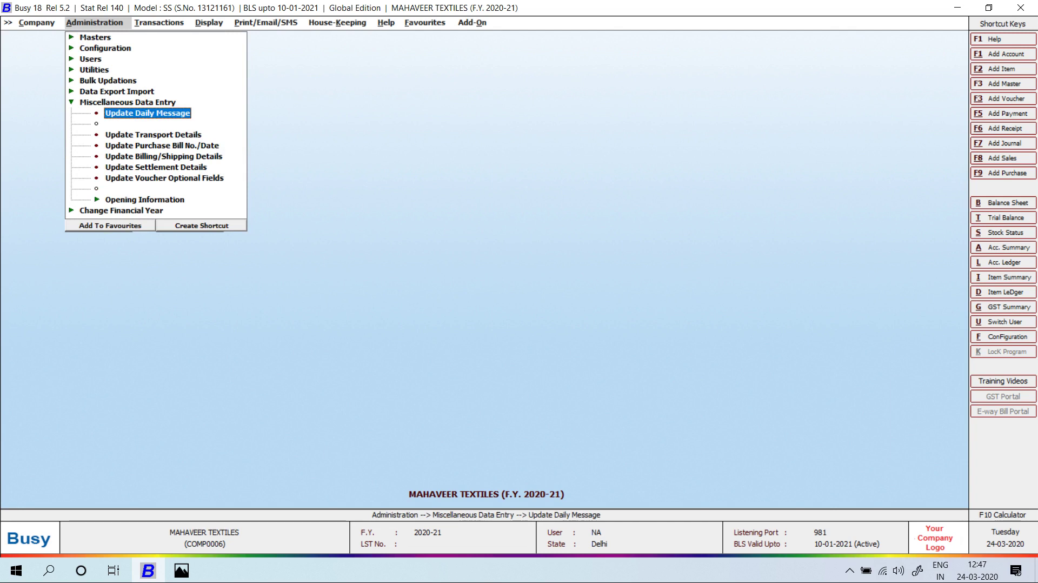
key("Down")
key("Down")
key("Up")
key("Return")
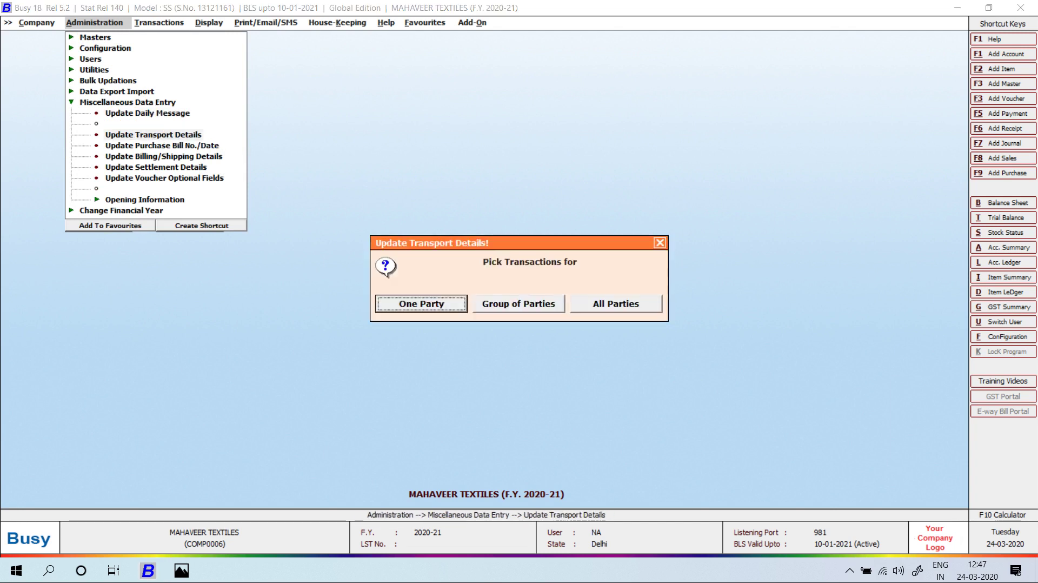
key("Right")
key("Right")
key("Return")
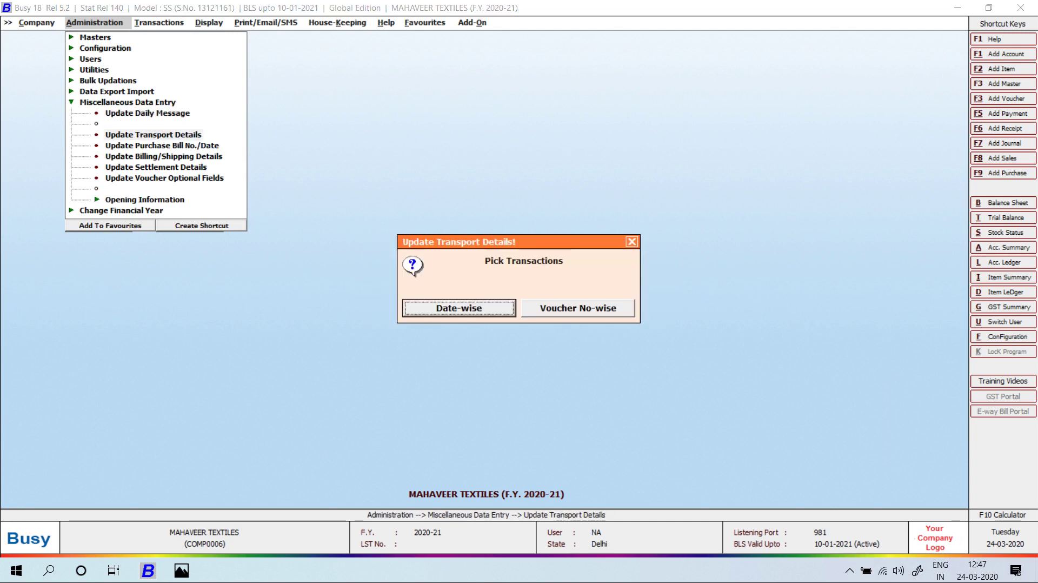
key("Return")
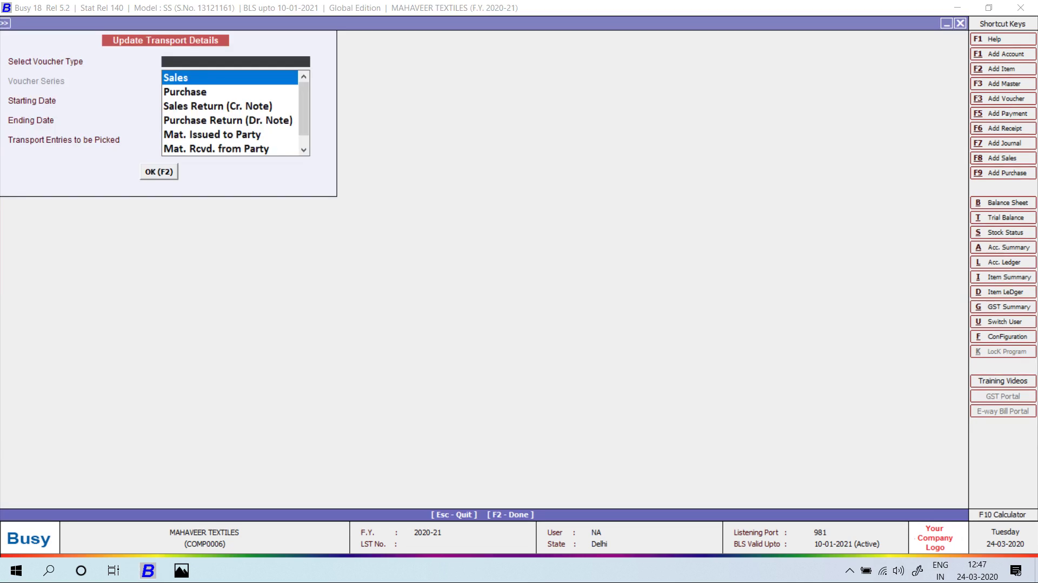
Load the transport entries for Purchase vouchers of all series from 01-04-2020 to 09-04-2020, with all entries included.
key("Down")
key("Return")
key("Return")
key("Return")
key("Return")
key("Return")
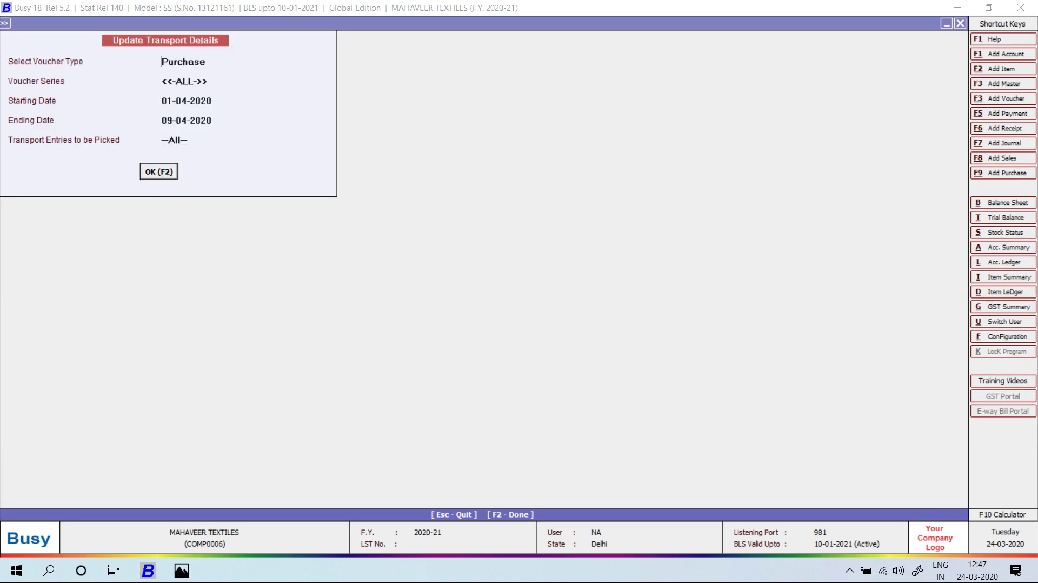
key("Return")
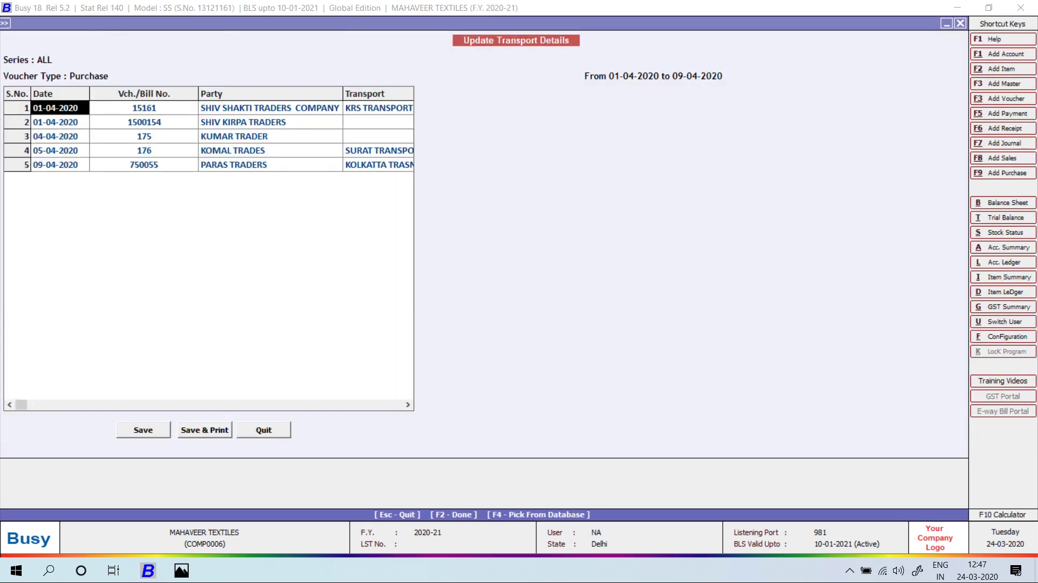
Review the transport, GR/RR number, GR date, vehicle and station fields of the first two purchase vouchers.
key("Return")
key("Return")
key("Right")
key("Right")
key("Right")
key("Right")
key("Right")
key("Return")
key("Return")
key("Return")
key("Return")
key("Return")
key("Return")
key("Return")
key("Return")
key("Return")
key("Return")
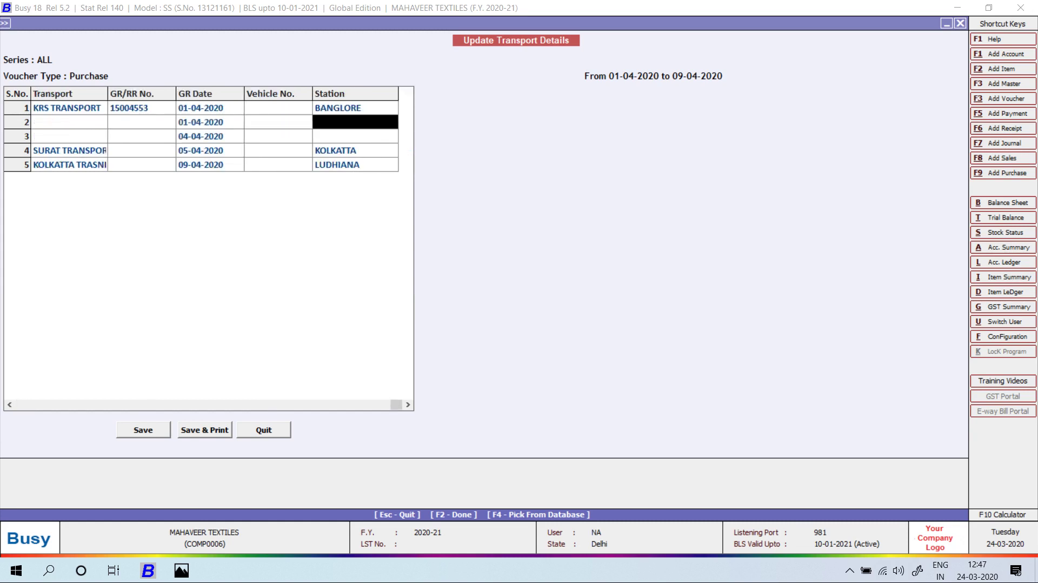
Enter 122 as the transport for the KUMAR TRADER voucher and save the transport details.
key("Return")
key("Return")
key("Return")
type("122")
key("F2")
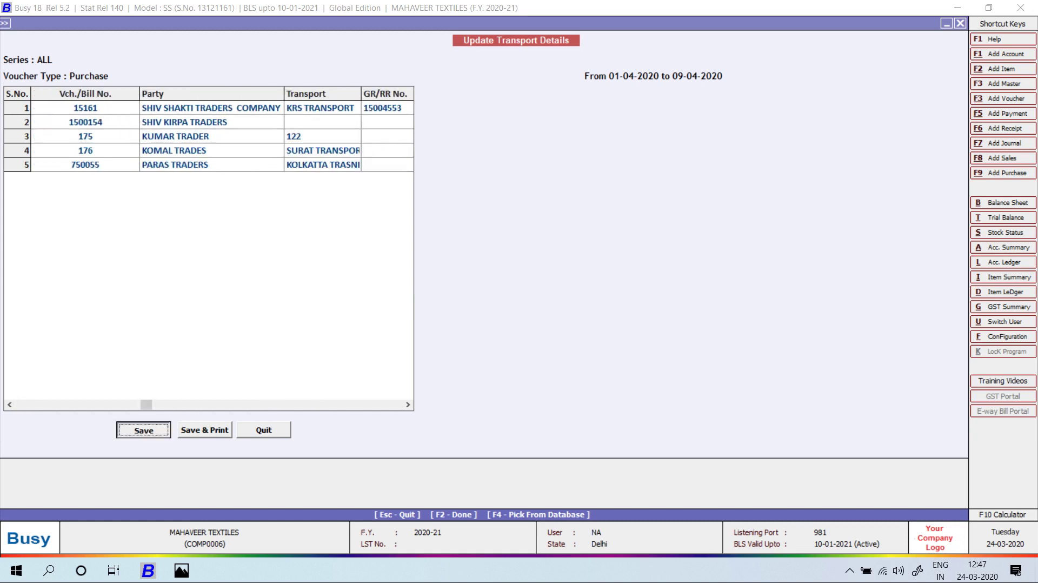
key("Return")
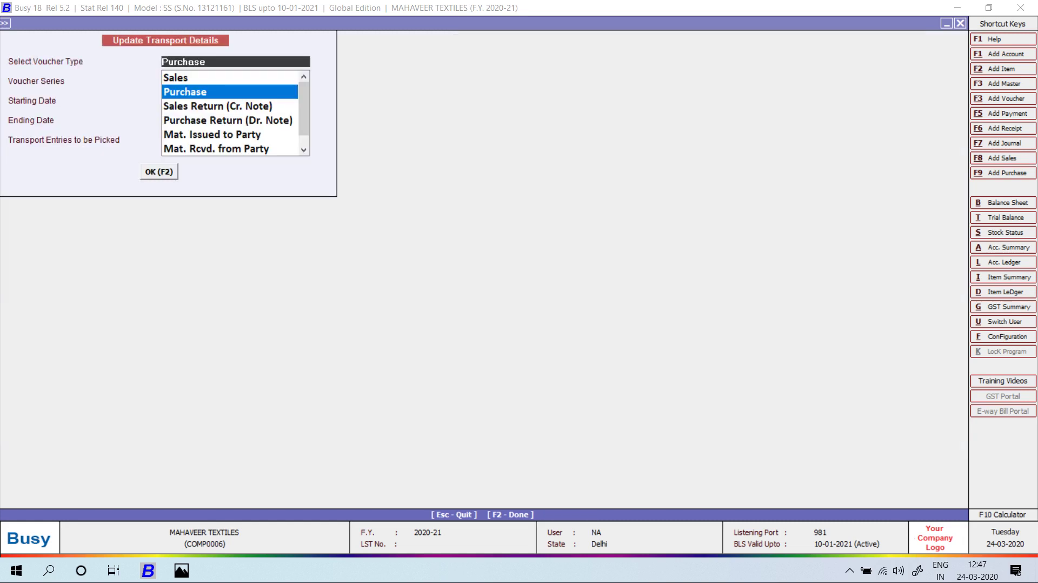
Leave the transport update and display the alphabetical closing stock balances for all items.
key("Escape")
key("Escape")
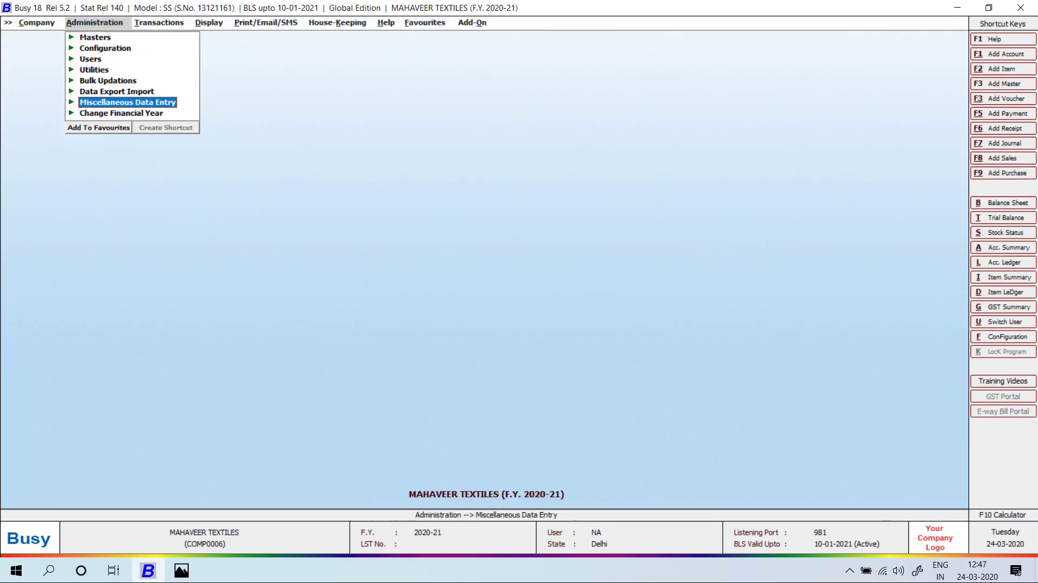
key("Right")
key("Right")
key("Down")
key("Down")
key("Down")
key("Down")
key("Down")
key("Down")
key("Down")
key("Down")
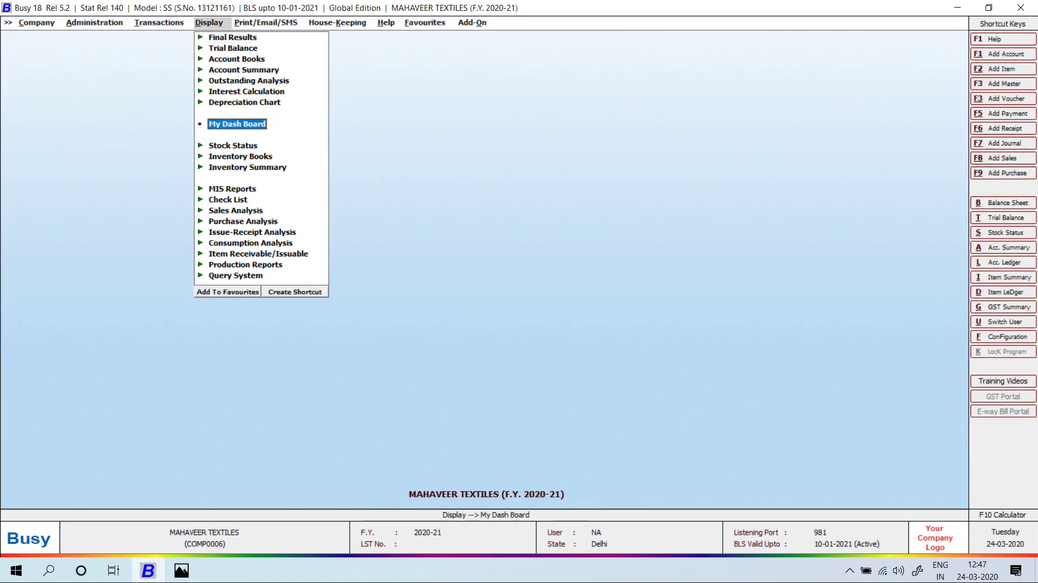
key("Return")
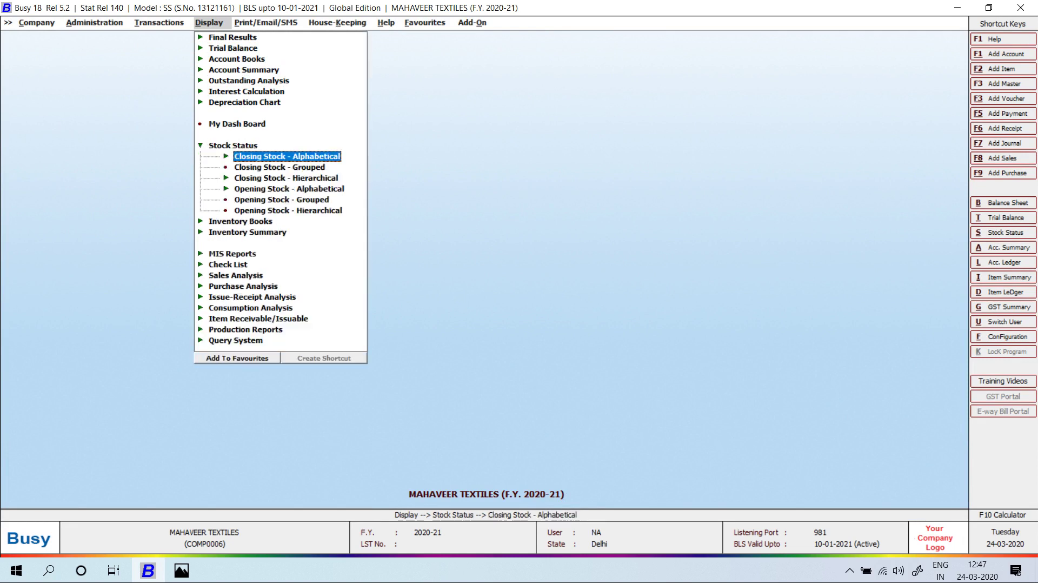
key("Return")
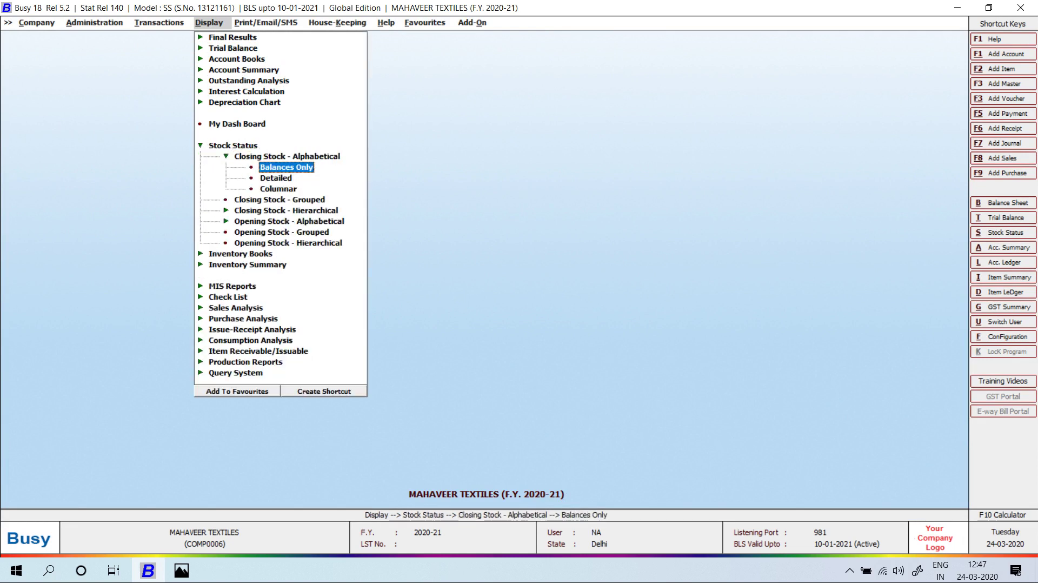
key("Return")
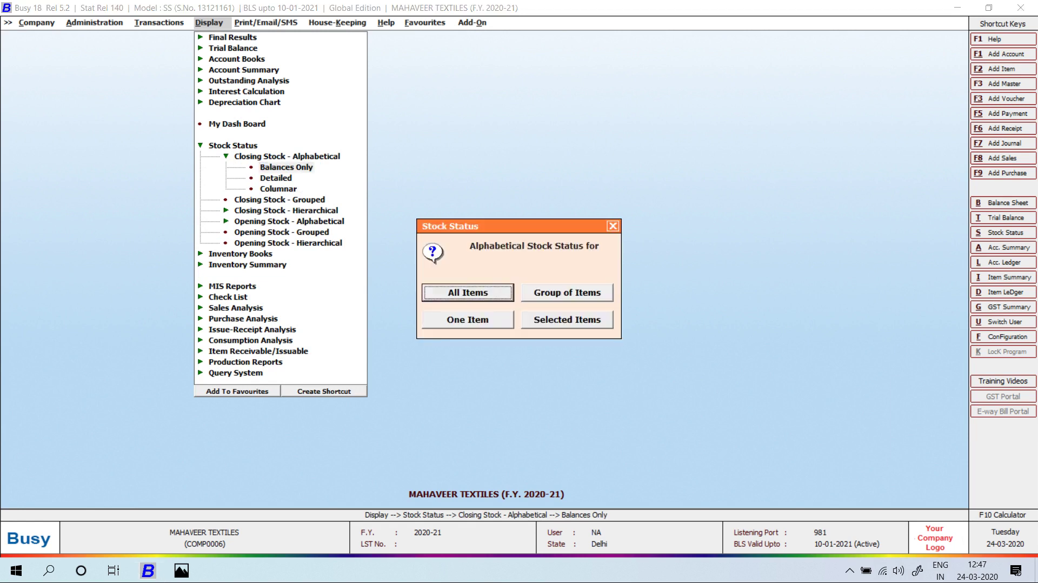
key("Return")
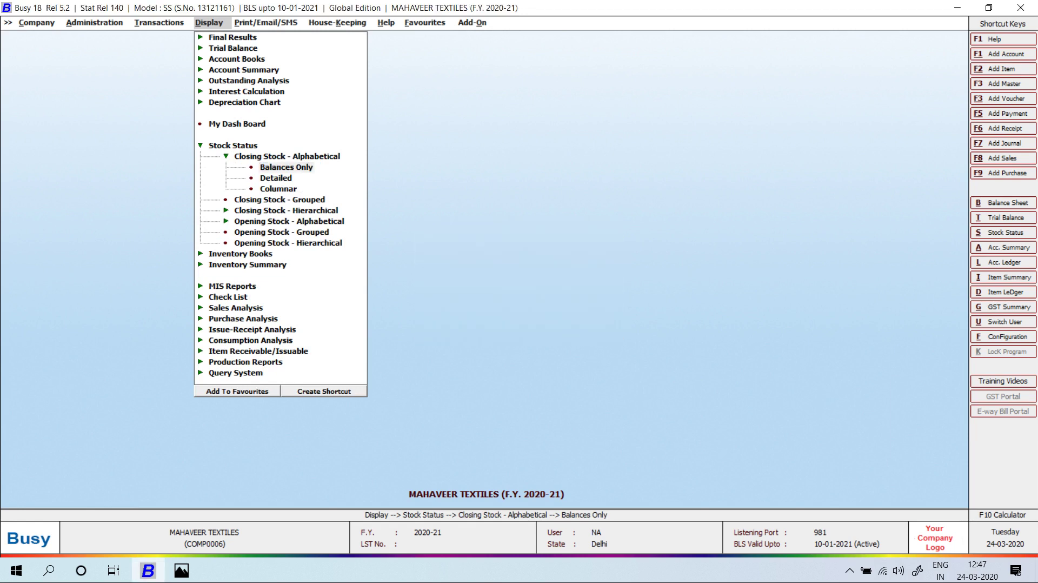
key("F2")
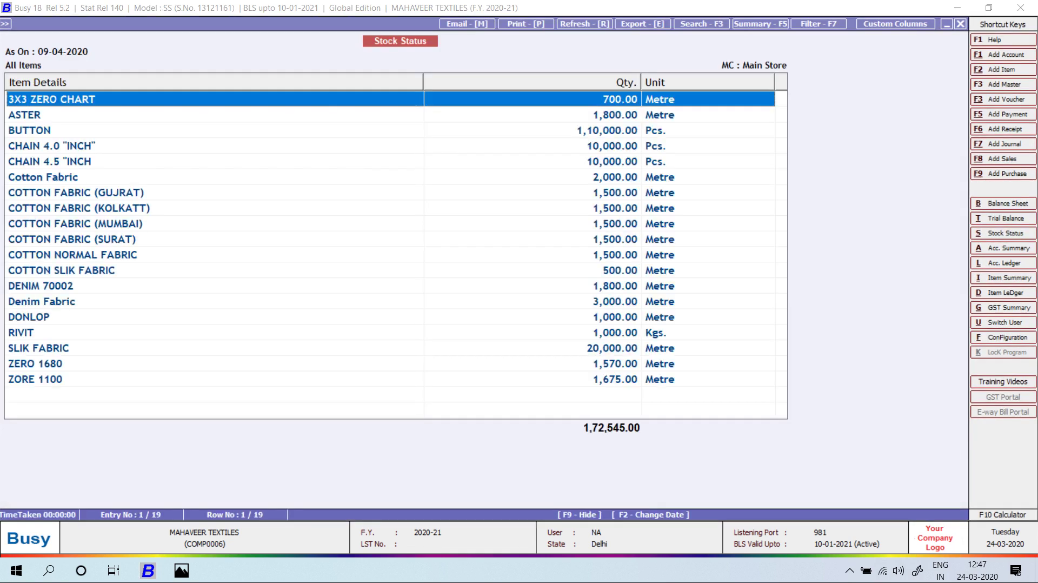
Display the closing stock balances for only the Cotton Fabric item group.
key("Escape")
key("Escape")
key("Right")
key("Return")
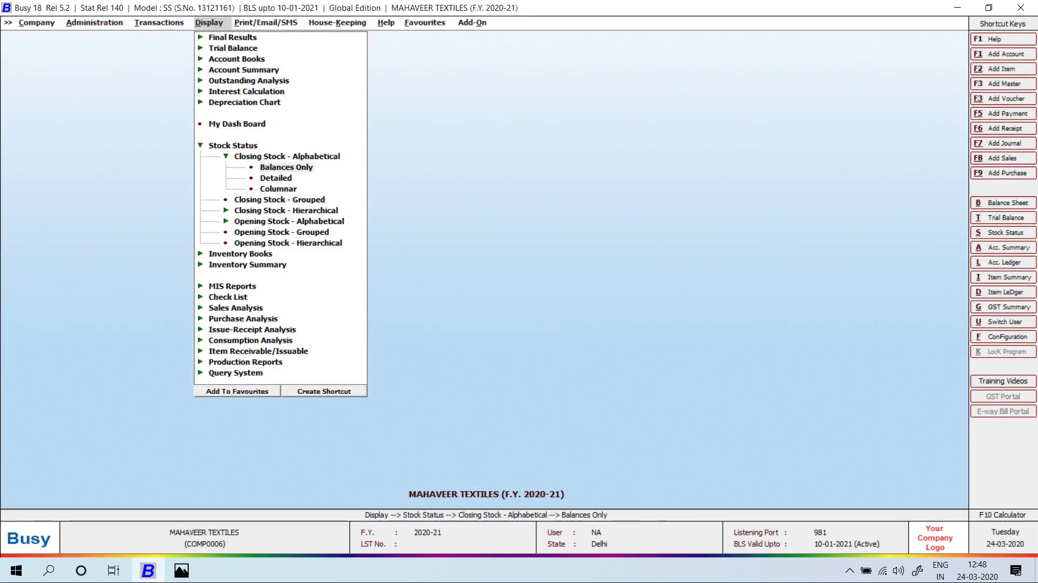
key("Return")
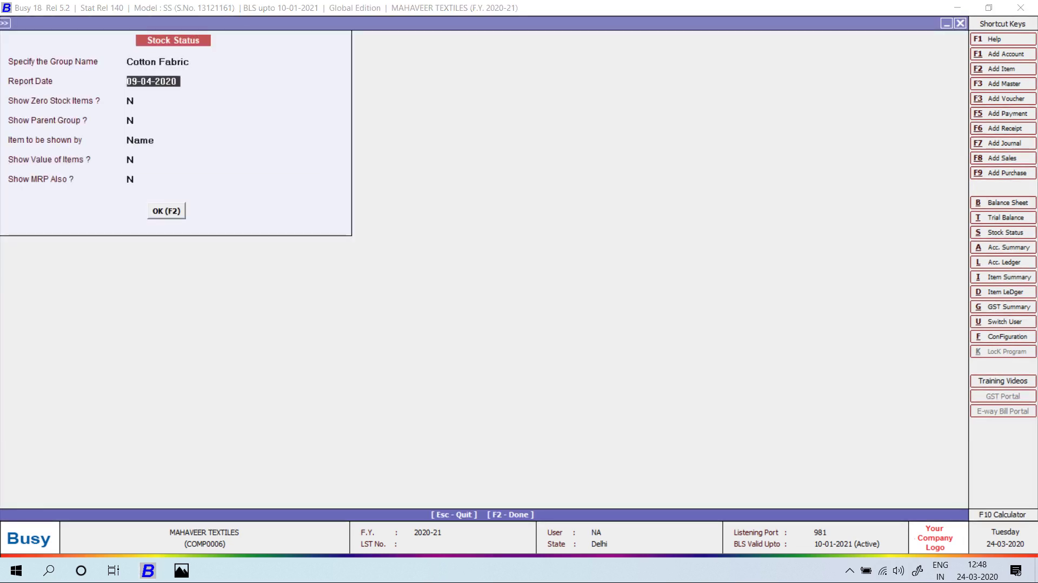
key("F2")
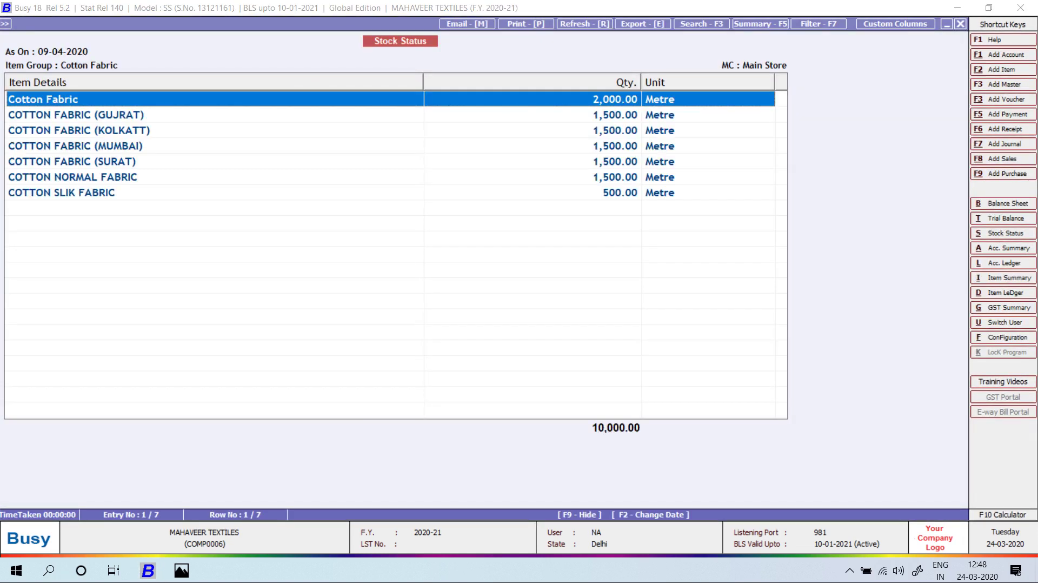
Display the closing stock balances for the item group whose name starts with D.
key("Escape")
type("d")
key("Return")
key("Up")
key("F2")
Display the closing stock balances for the RAW MATERIAL item group.
key("Escape")
type("RA")
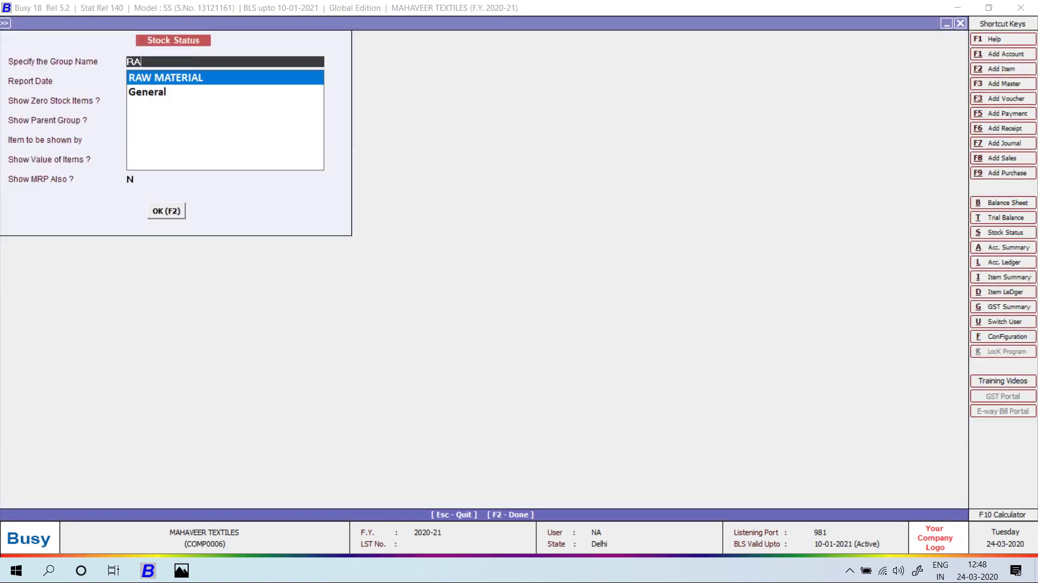
key("Return")
key("F2")
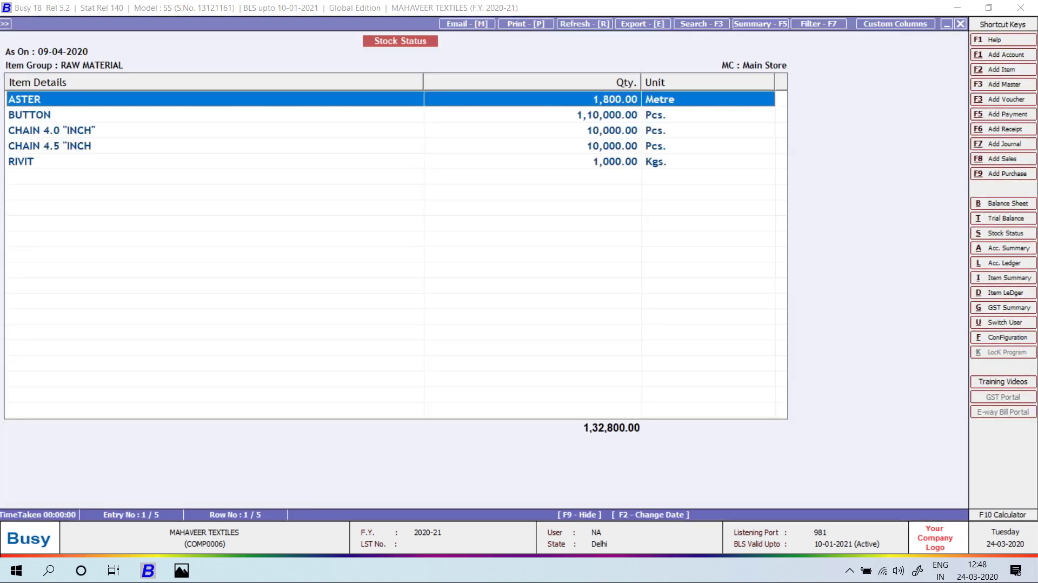
Close the stock status report, leave the report selection, and show the Windows desktop.
key("Escape")
key("Escape")
key("Escape")
key("Escape")
key("Escape")
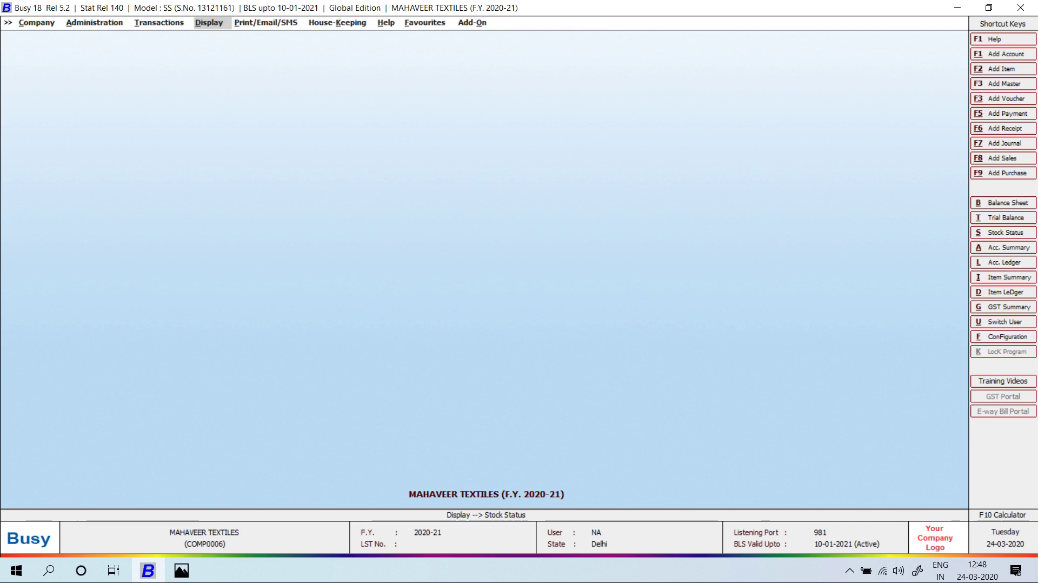
key("Left")
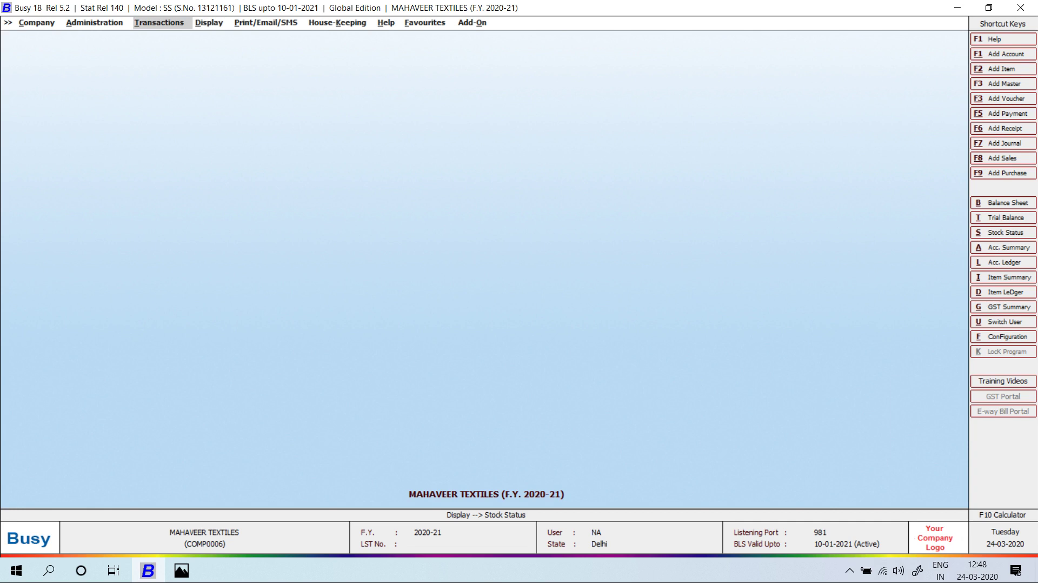
key("super+d")
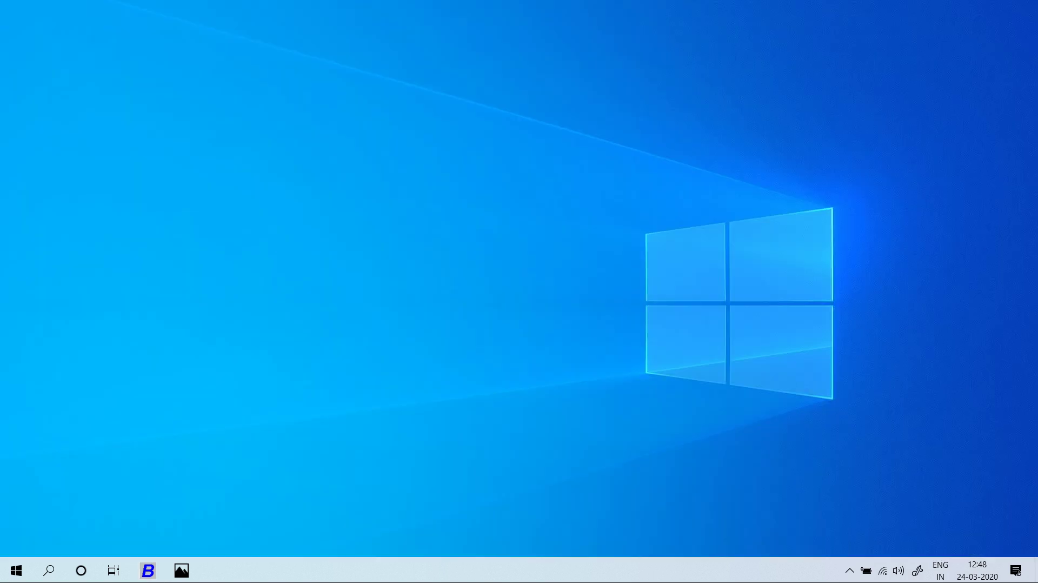